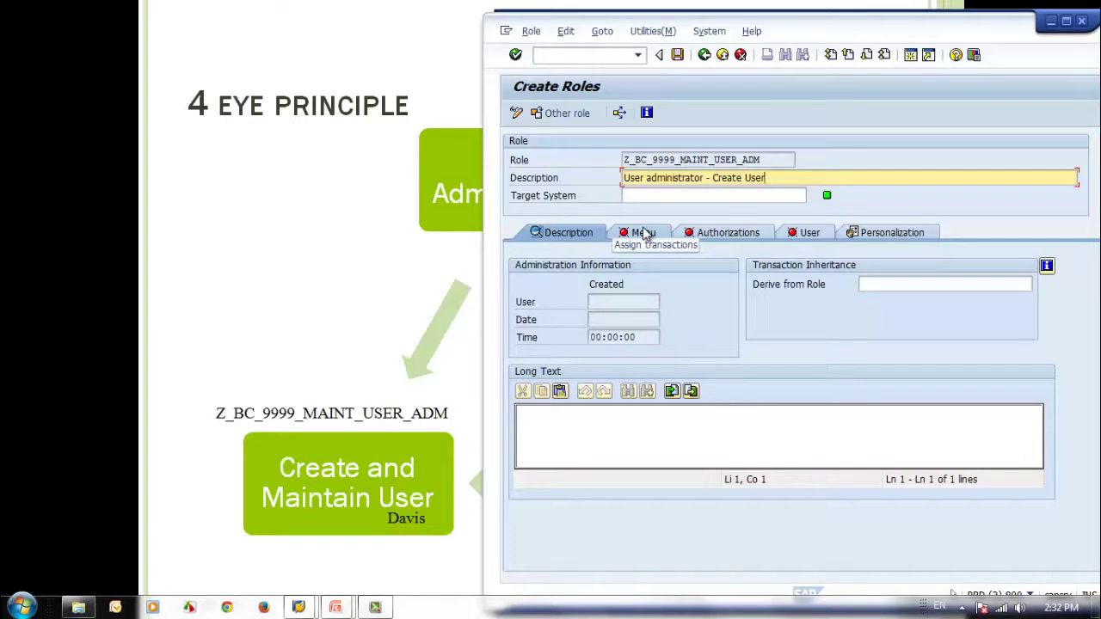
Save role Z_BC_9999_MAINT_USER_ADM from the Menu tab and show its Authorizations tab.
left_click(643, 234)
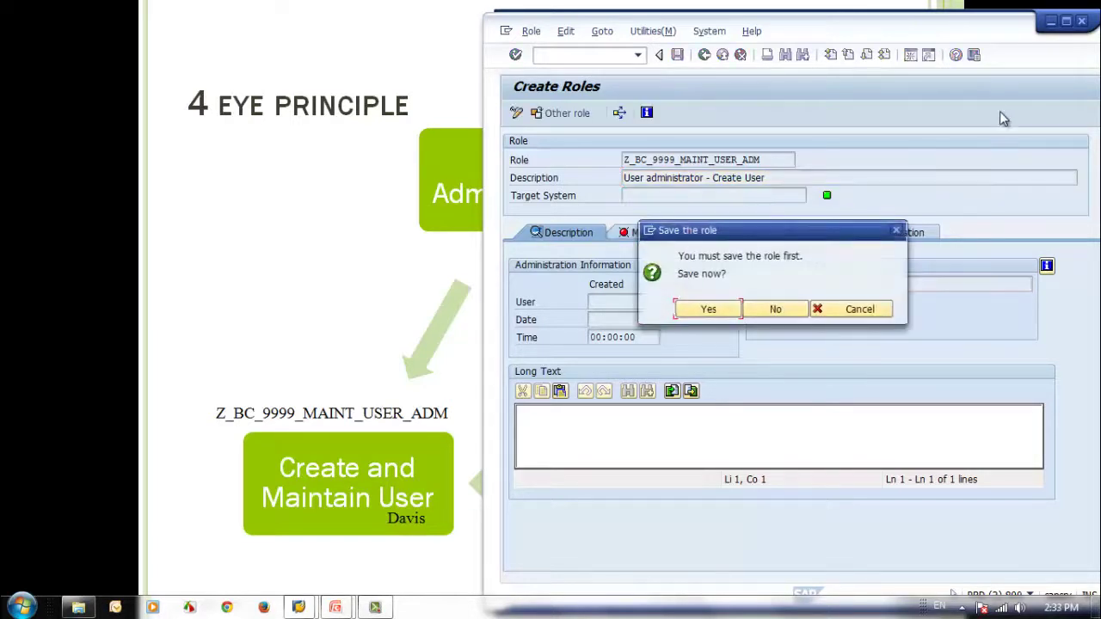
left_click(727, 312)
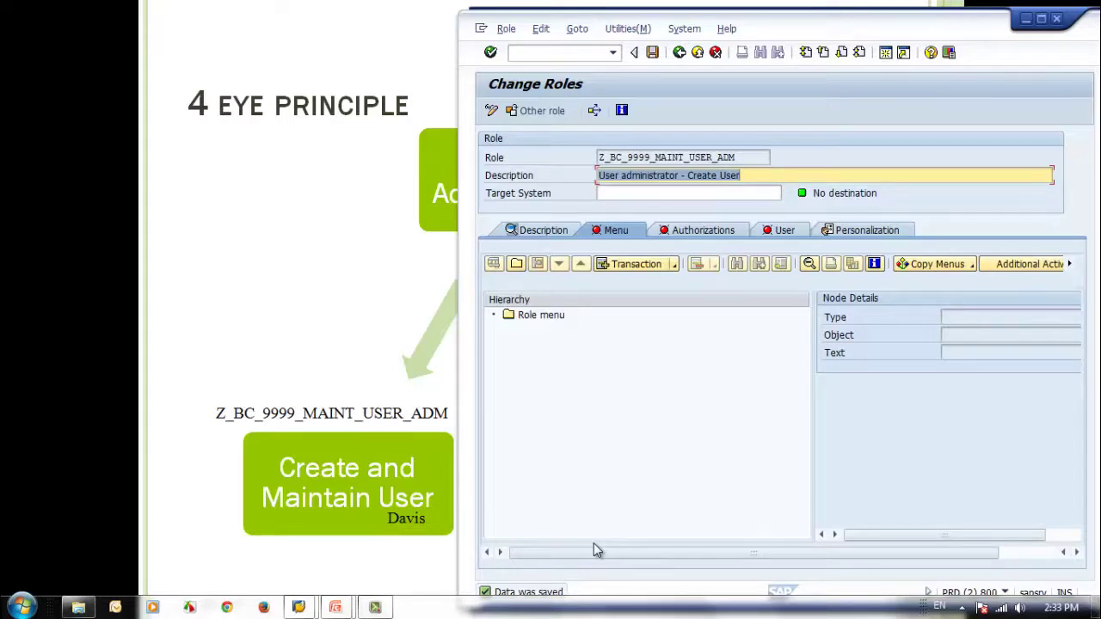
left_click(704, 230)
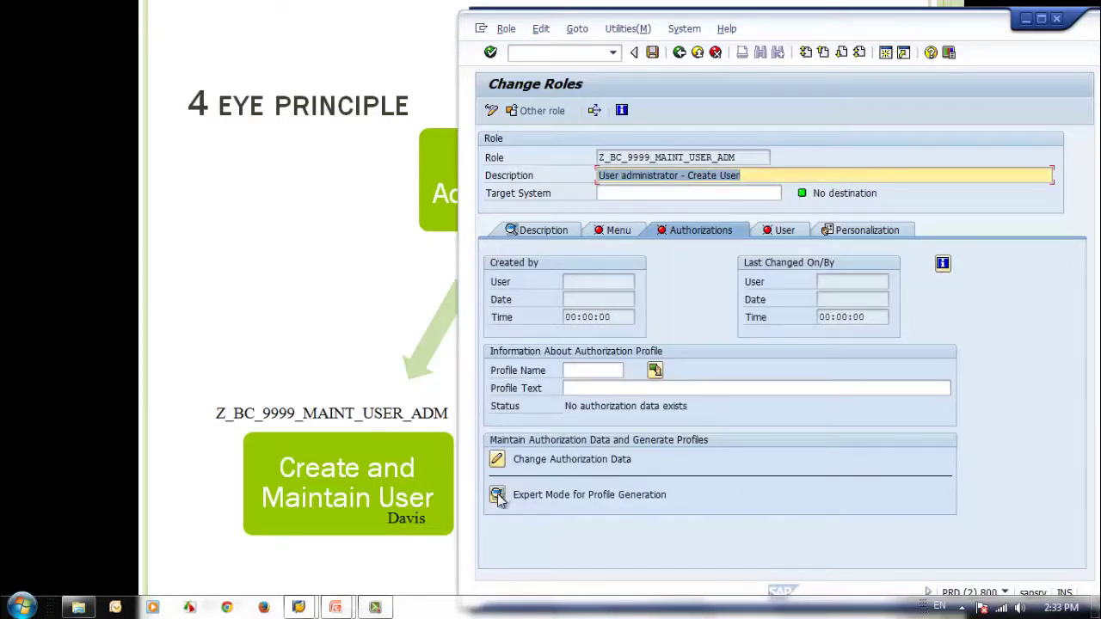
Start changing the role's authorization data without selecting any template.
left_click(497, 459)
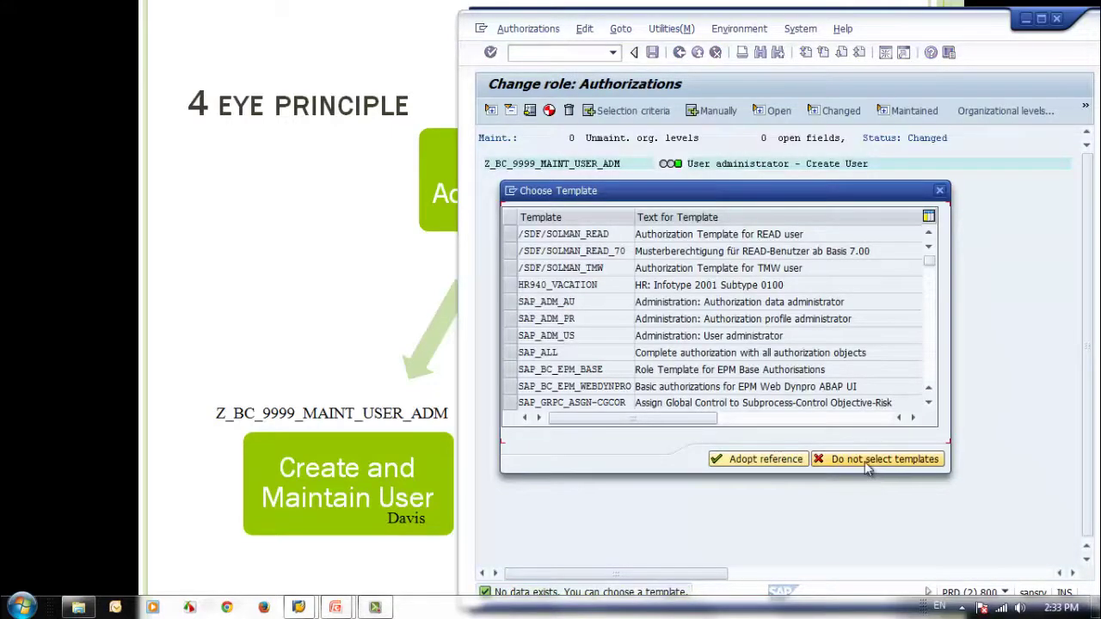
left_click(868, 460)
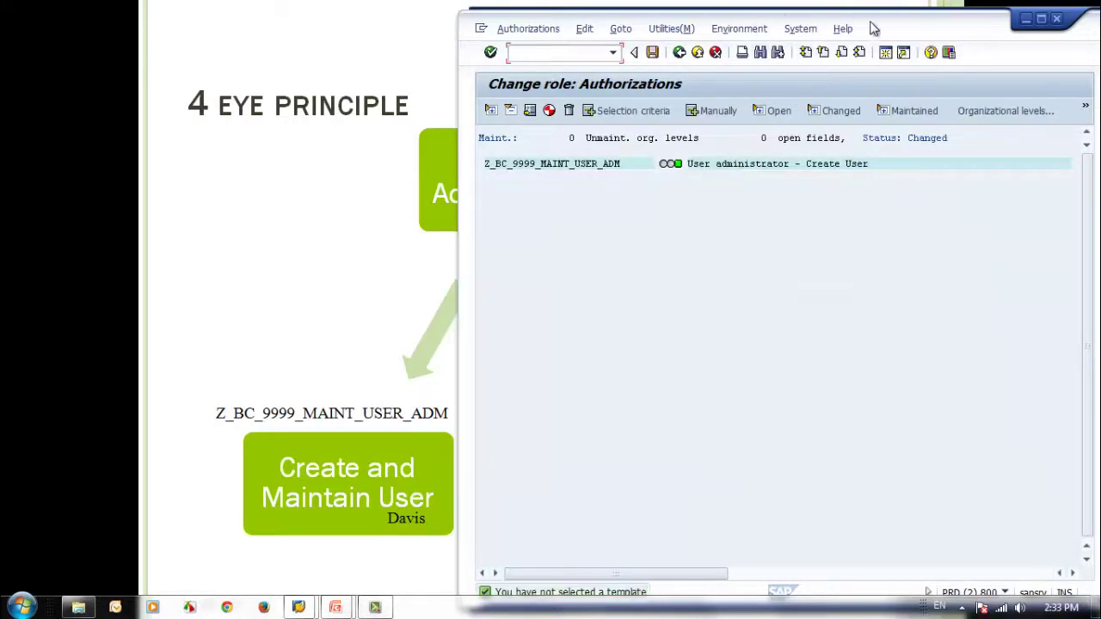
left_click_drag(871, 26, 837, 28)
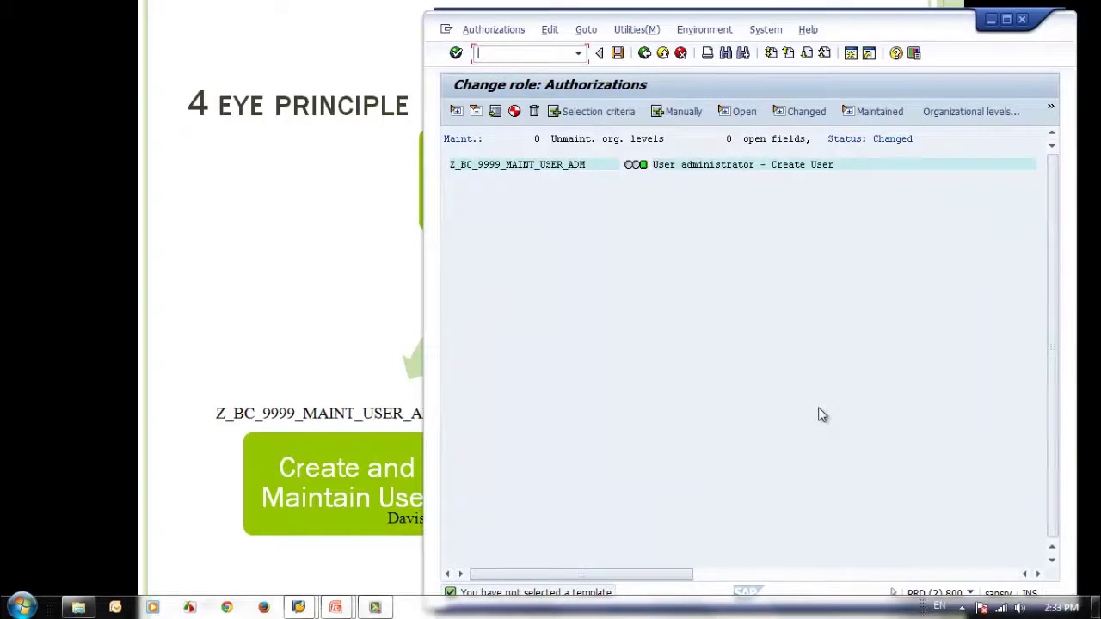
left_click_drag(842, 32, 895, 29)
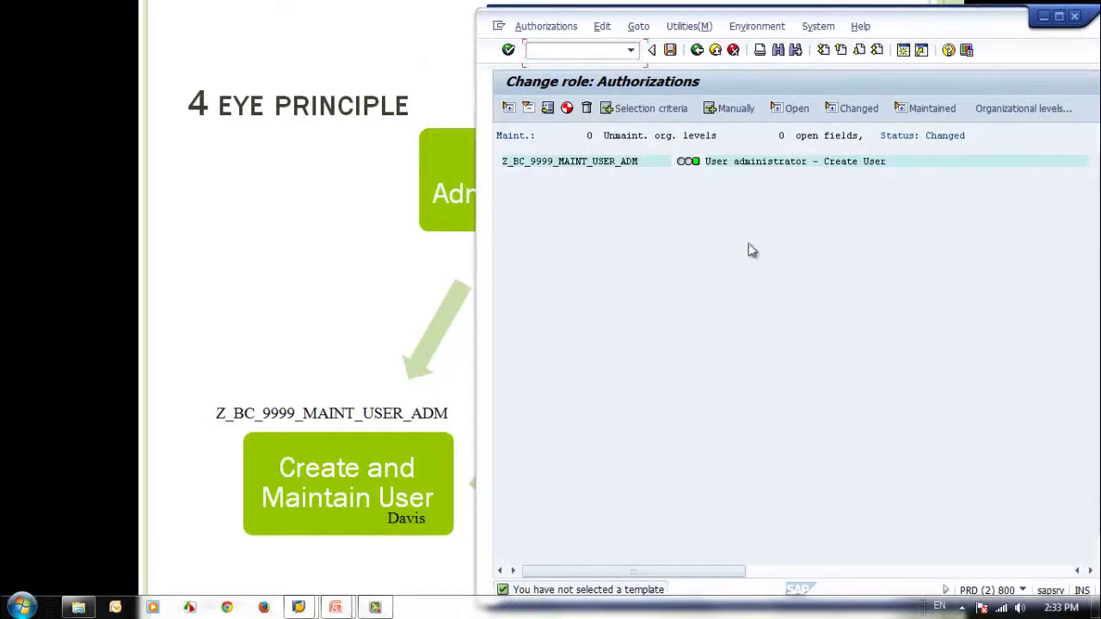
Manually add authorization object S_TCODE to the role.
left_click(729, 108)
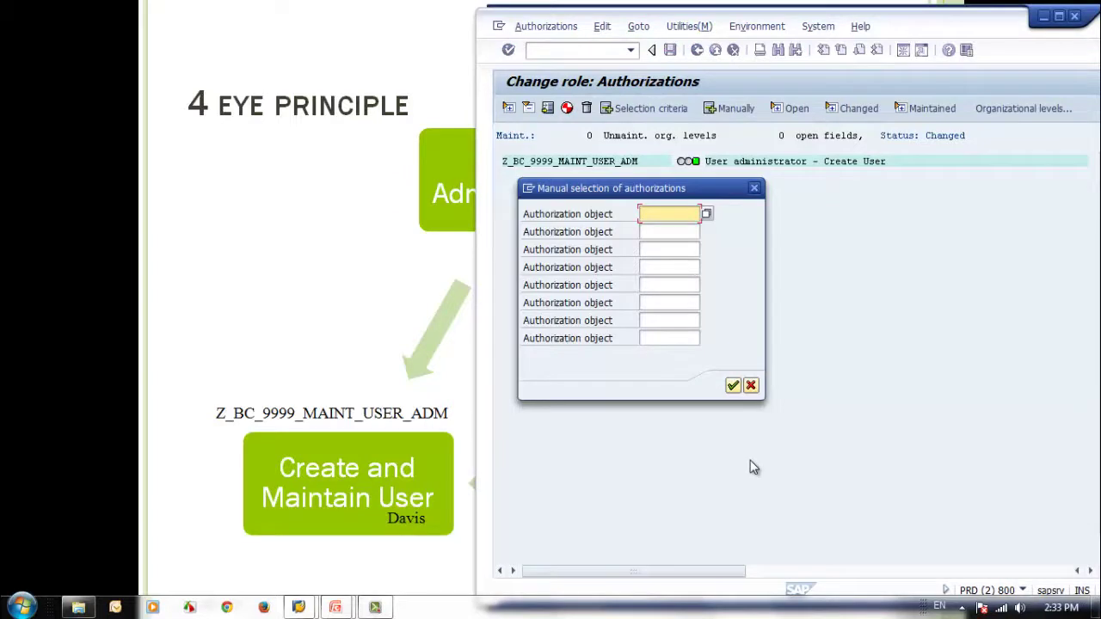
type("s")
key("Return")
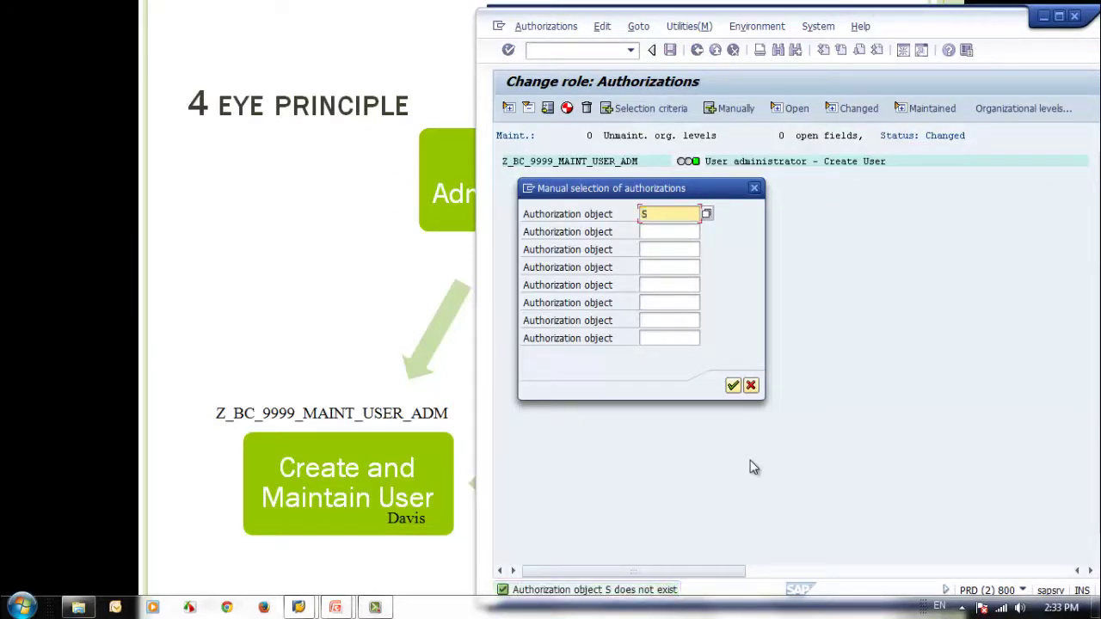
key("BackSpace")
type("_tcode")
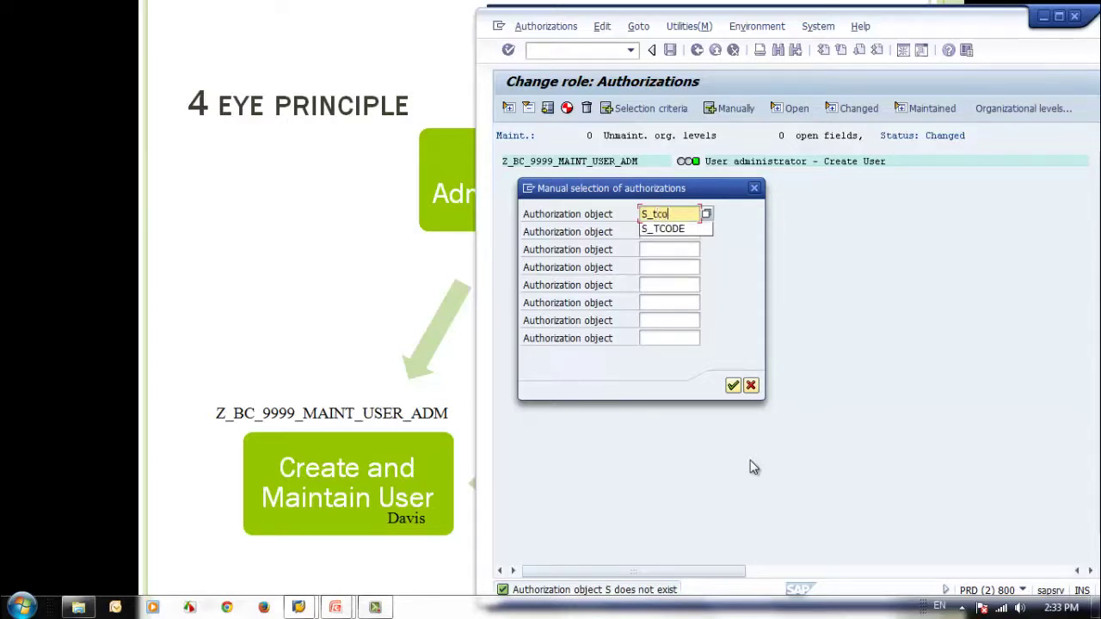
left_click(733, 386)
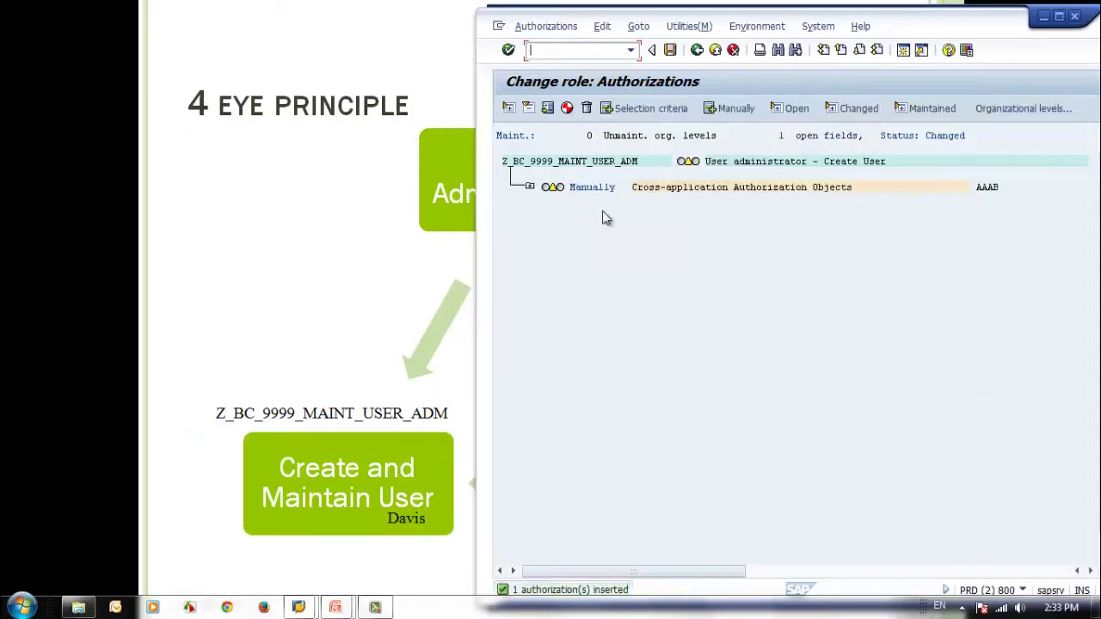
Under Cross-application > S_TCODE, allow transaction code SU01.
left_click(529, 188)
left_click(552, 213)
left_click(769, 266)
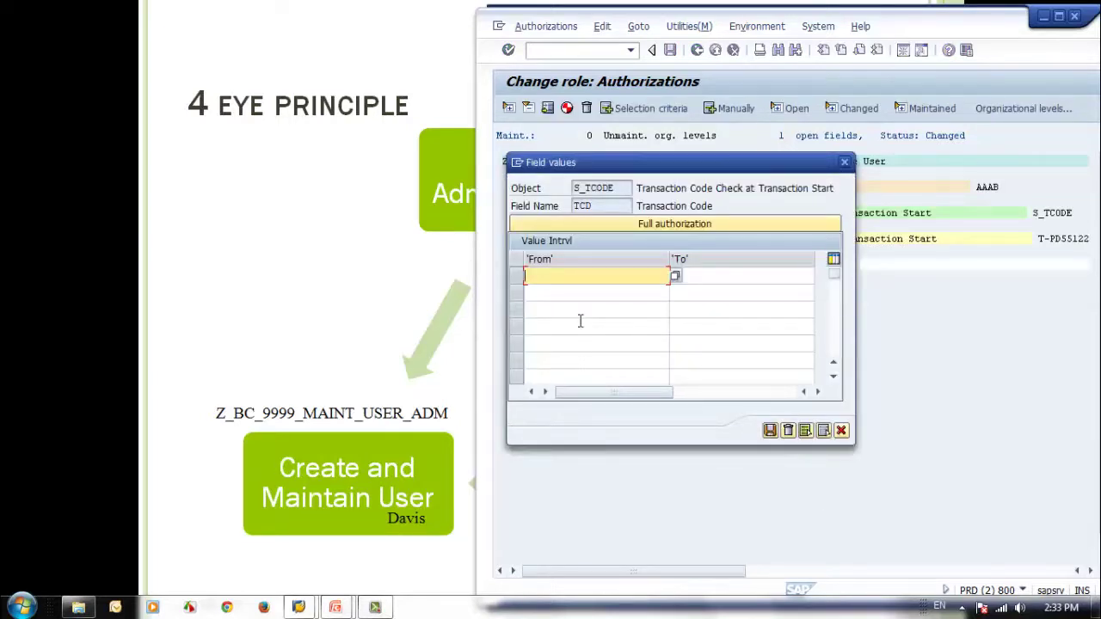
type("su")
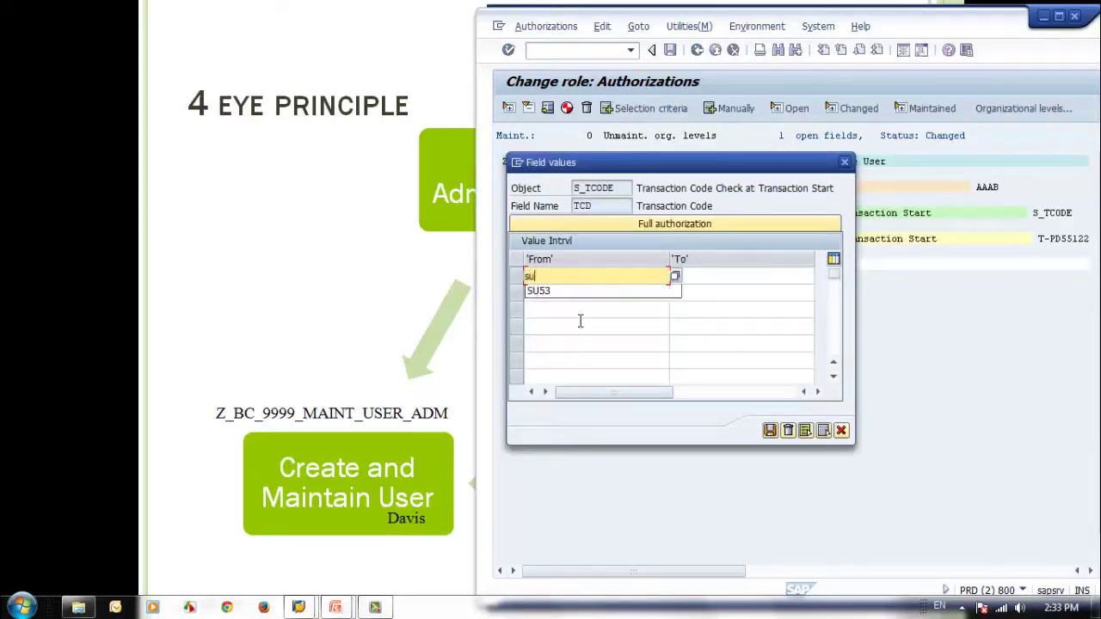
type("01")
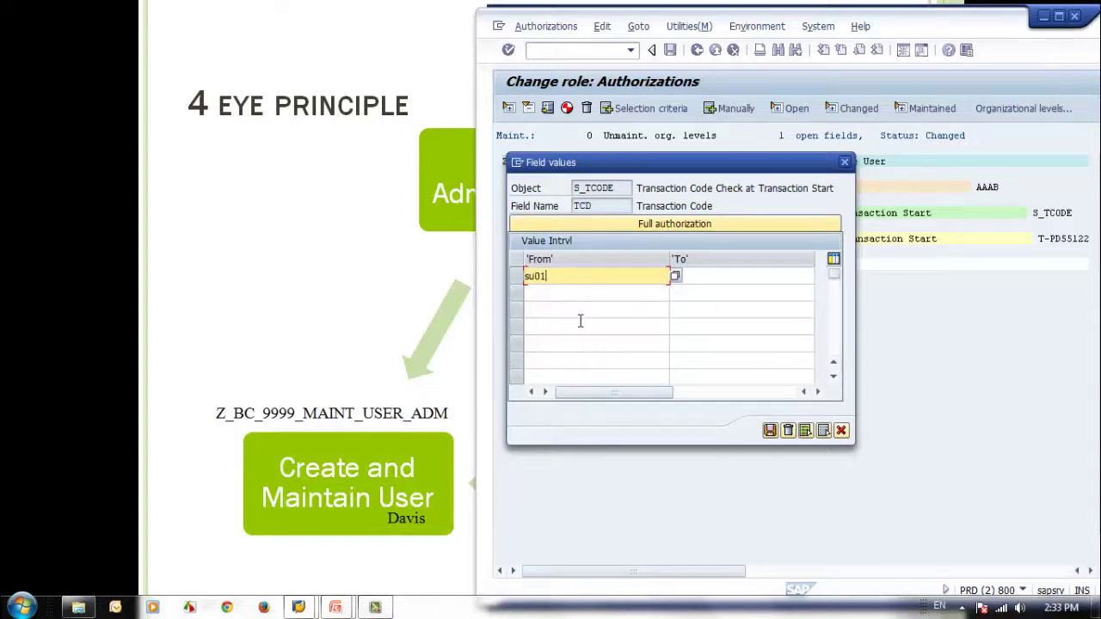
left_click(769, 430)
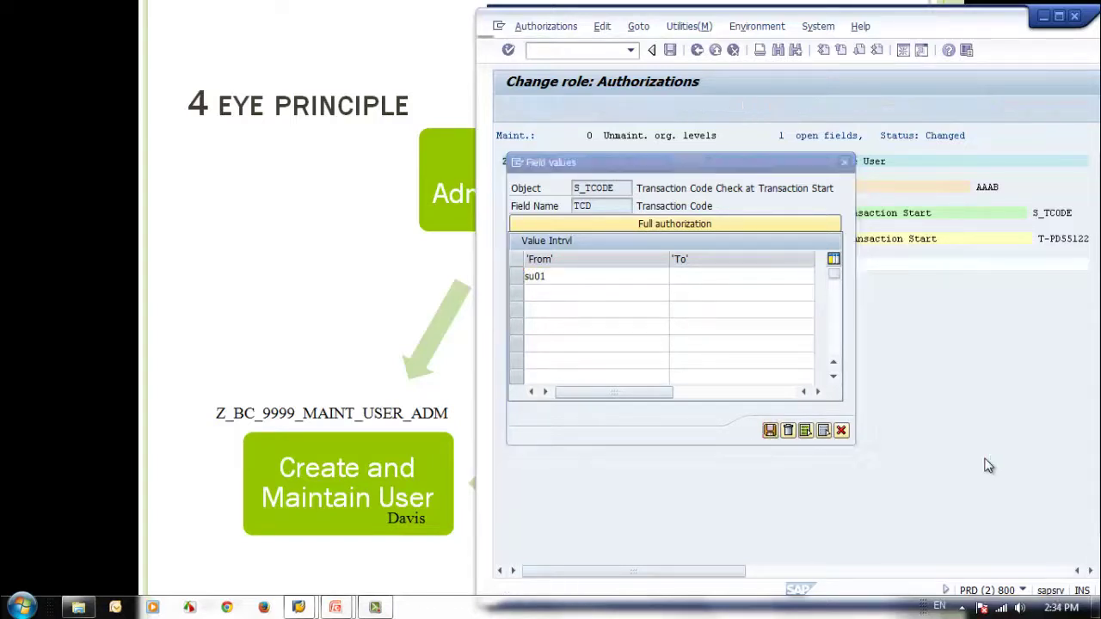
left_click(862, 26)
left_click_drag(940, 29, 676, 21)
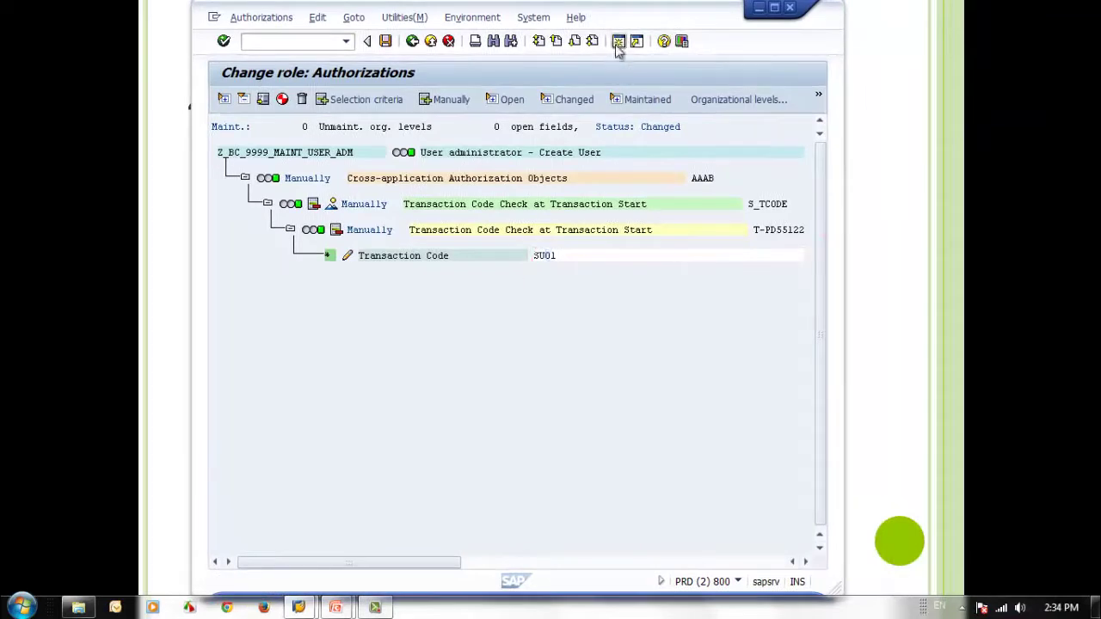
Open a second session and arrange it beside the role window.
key("ctrl+n")
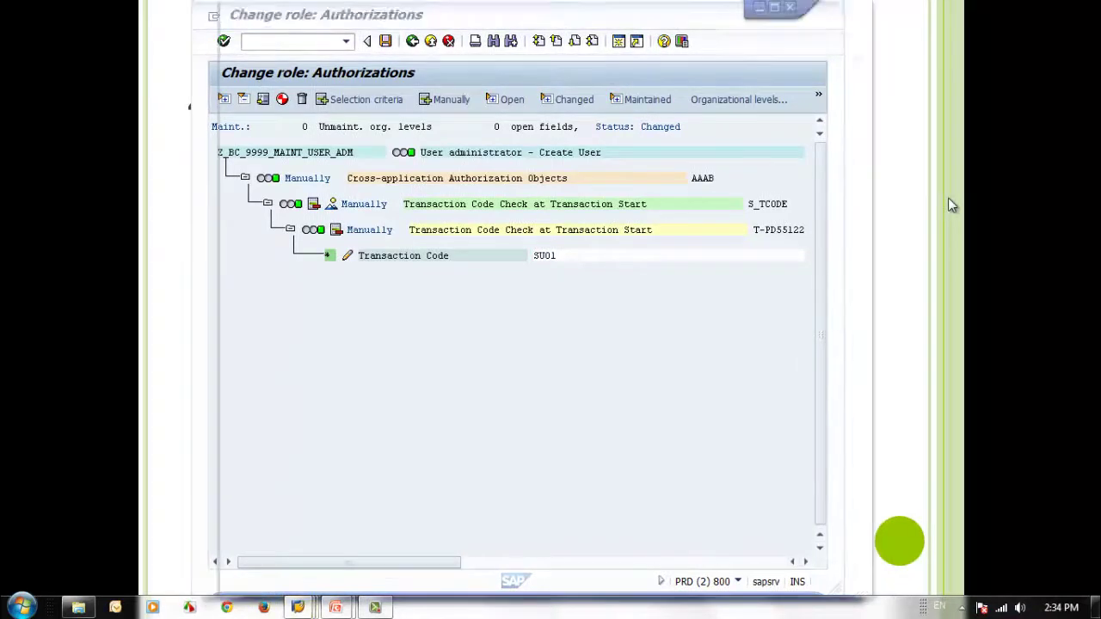
left_click_drag(597, 29, 760, 43)
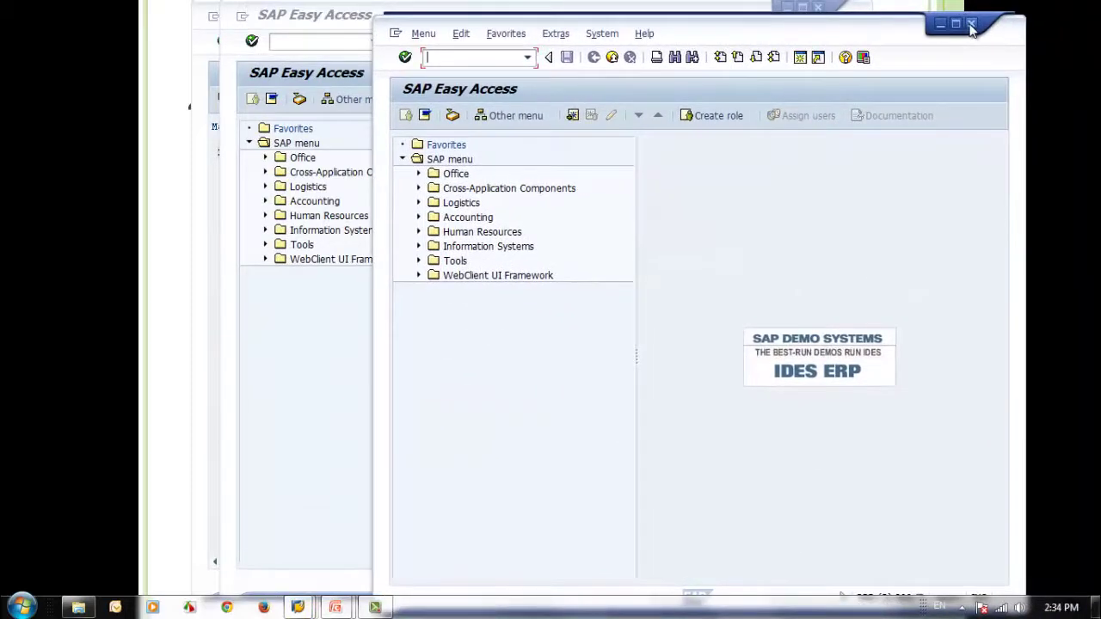
left_click(980, 22)
left_click_drag(645, 24, 1002, 33)
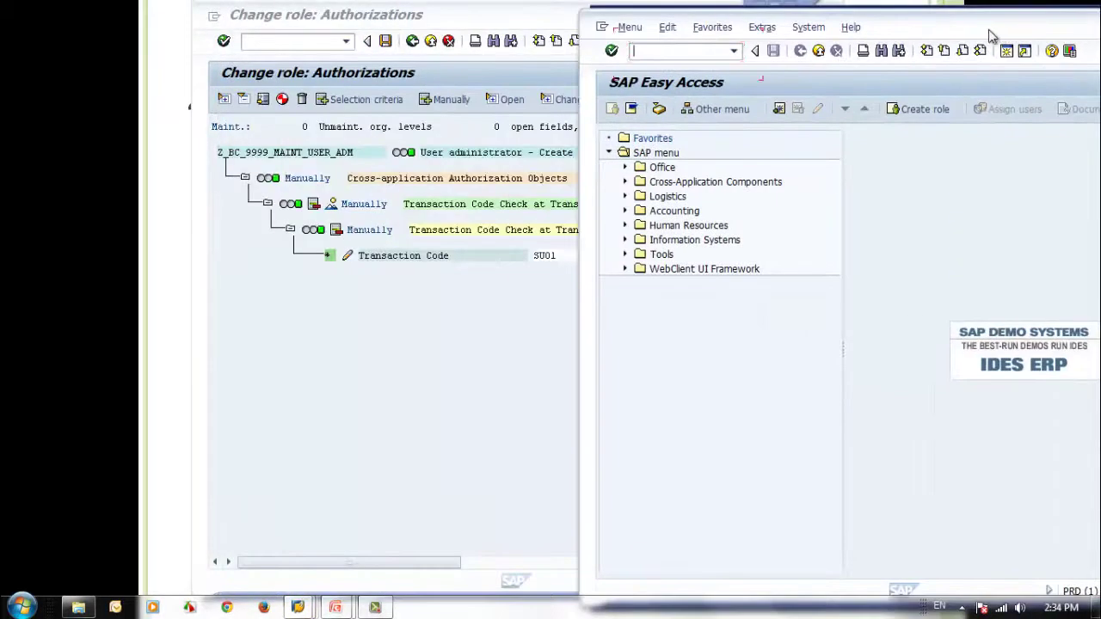
left_click(472, 18)
left_click_drag(632, 19, 449, 25)
left_click_drag(774, 24, 703, 18)
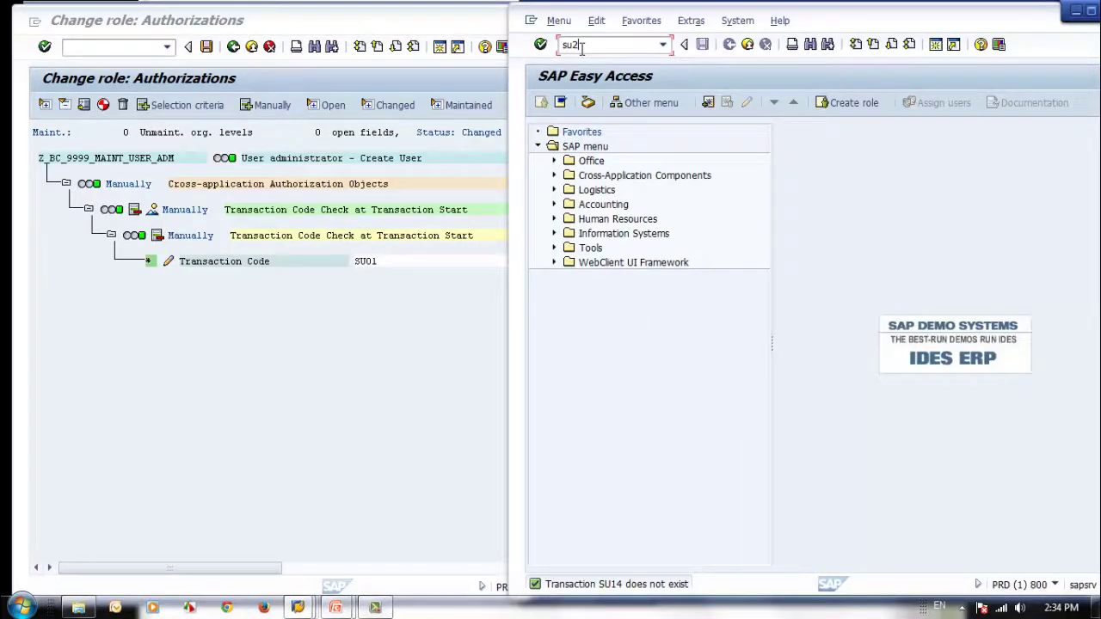
Run SU24 for transaction SU01 to list its authorization objects.
left_click(581, 49)
type("su24")
key("Return")
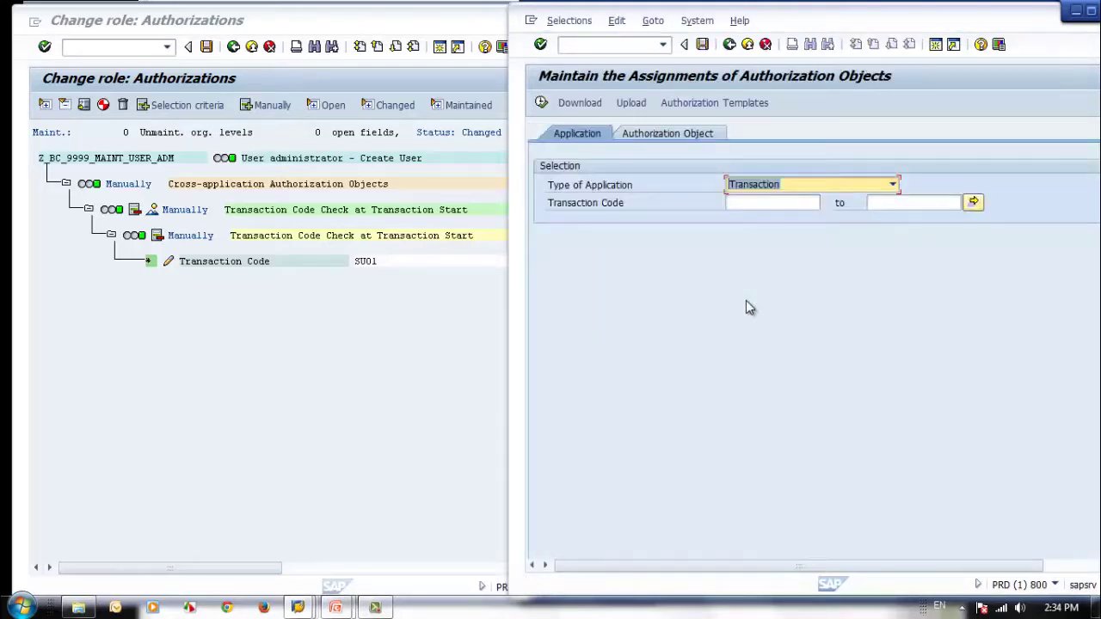
left_click(758, 203)
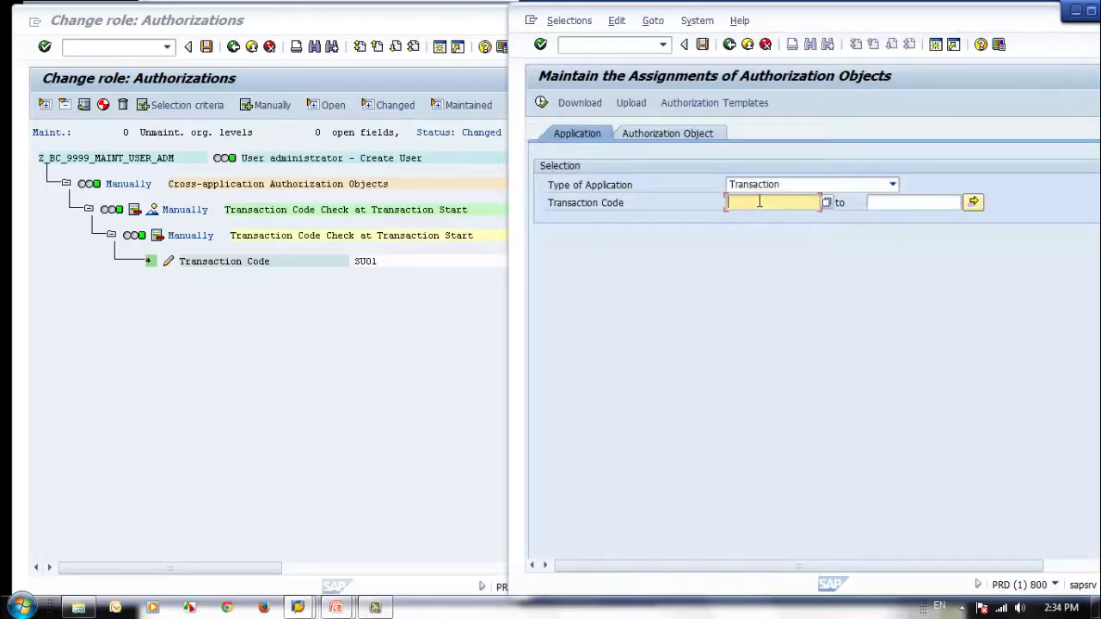
type("su01")
left_click(541, 104)
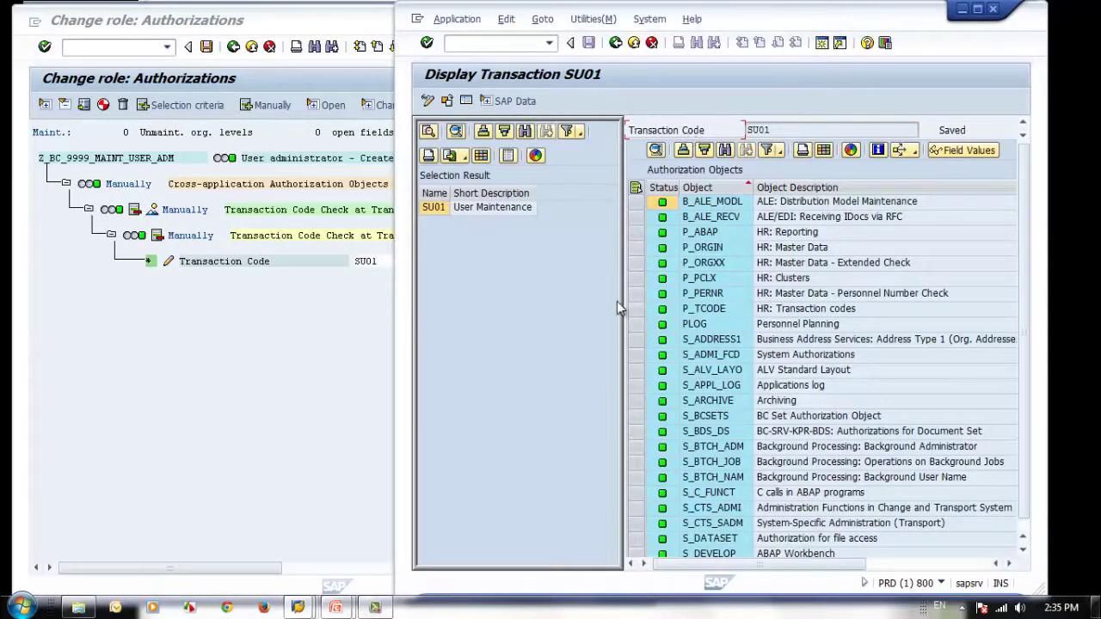
Reveal the Proposal column and sort it descending so YS objects come first.
left_click_drag(622, 306, 540, 305)
left_click_drag(753, 19, 666, 19)
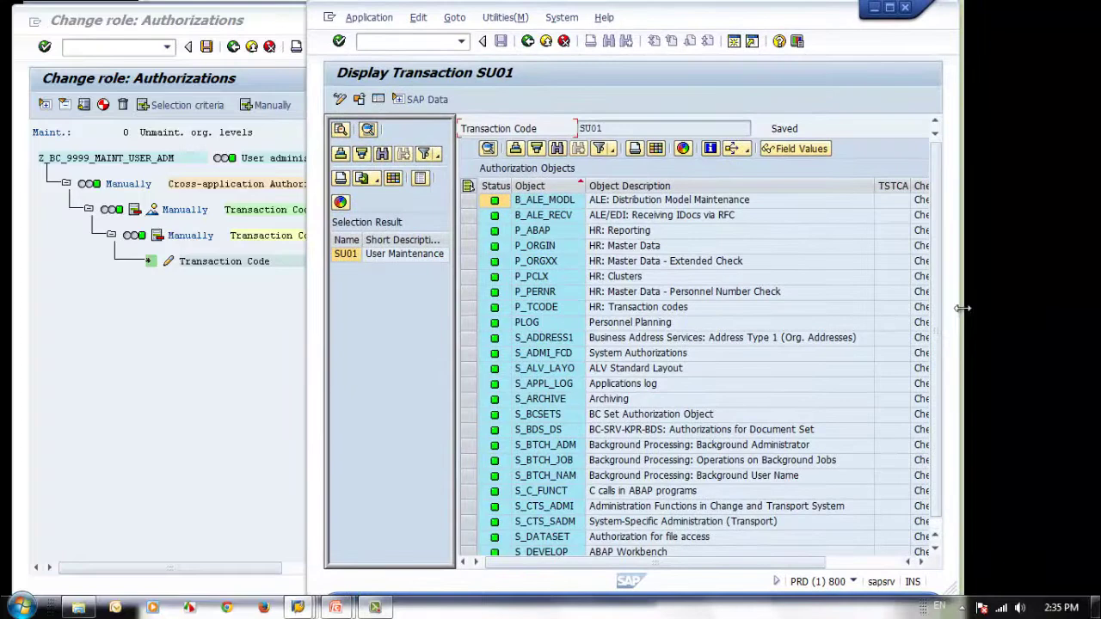
left_click_drag(959, 309, 1075, 322)
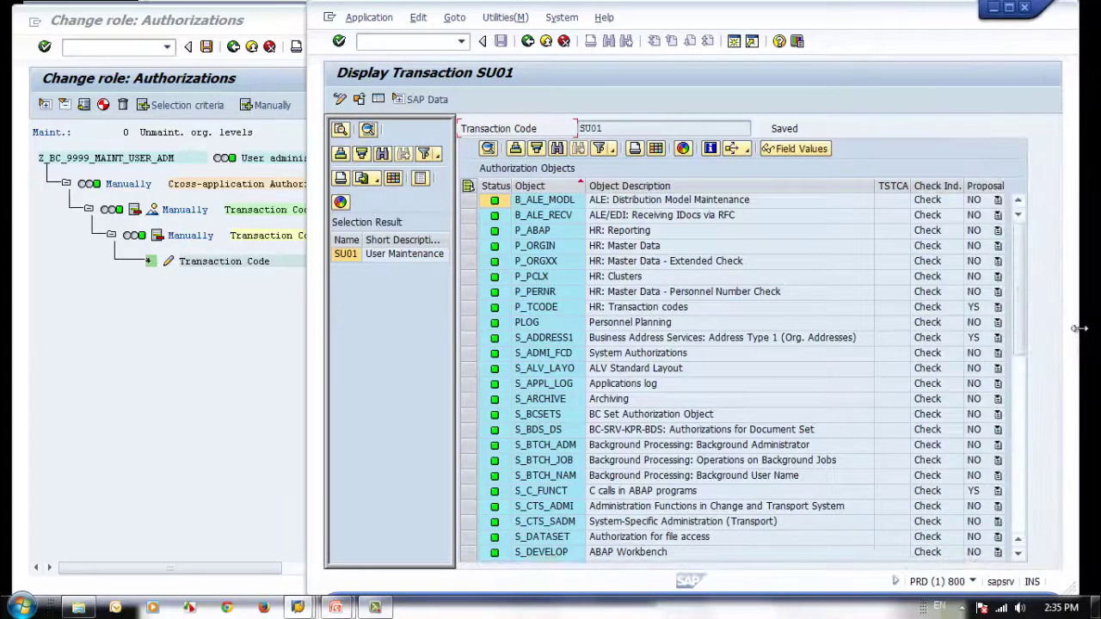
left_click(983, 188)
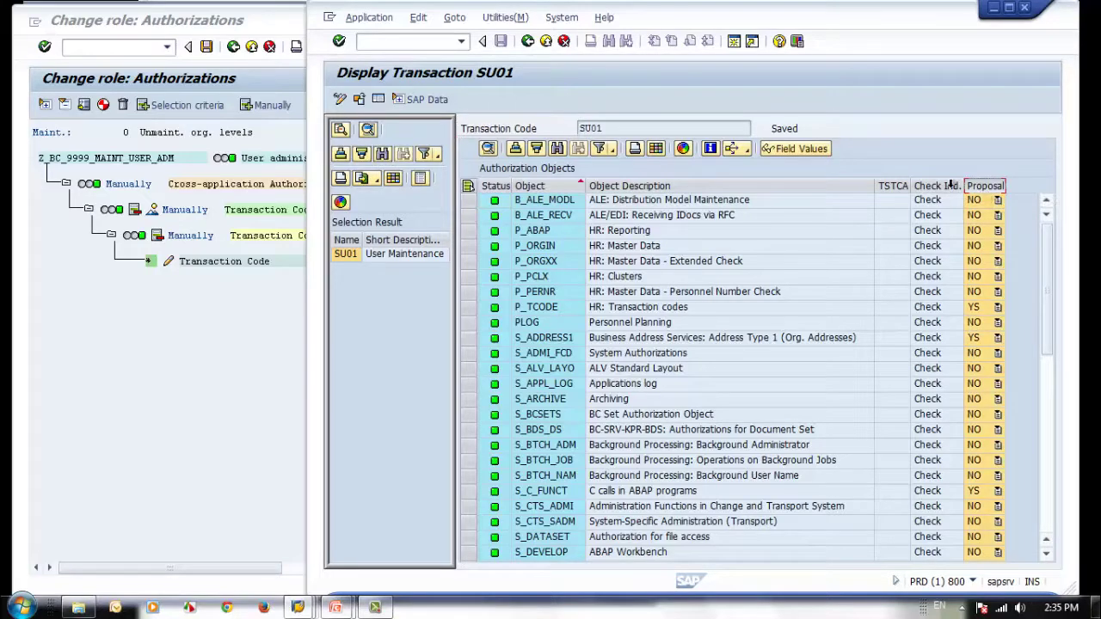
key("ctrl+shift+F4")
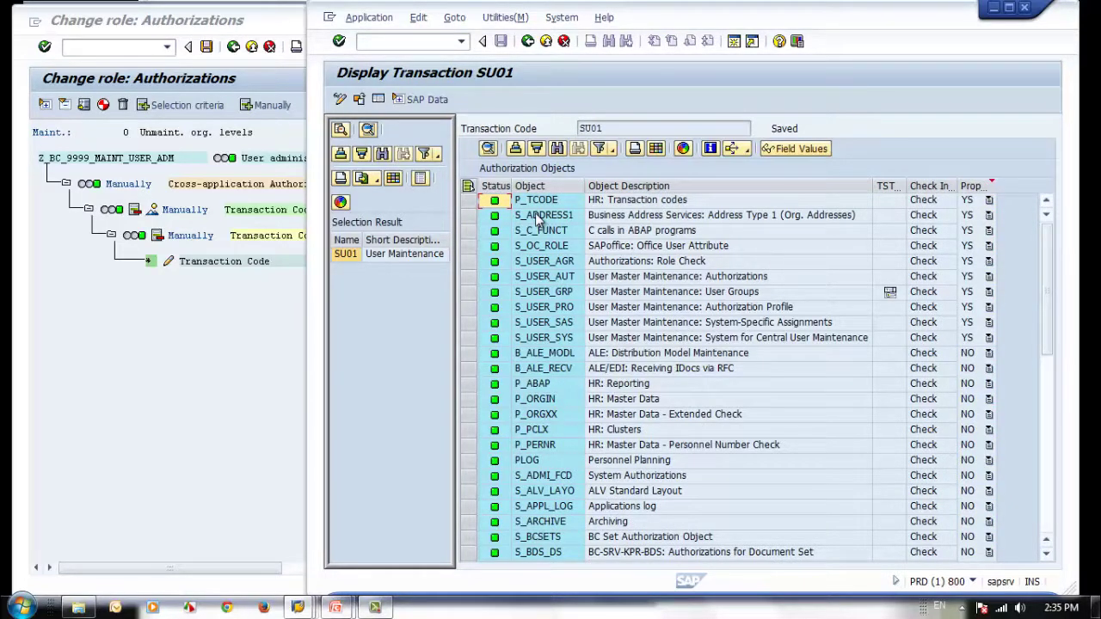
left_click(559, 338)
left_click(567, 276)
left_click(567, 261)
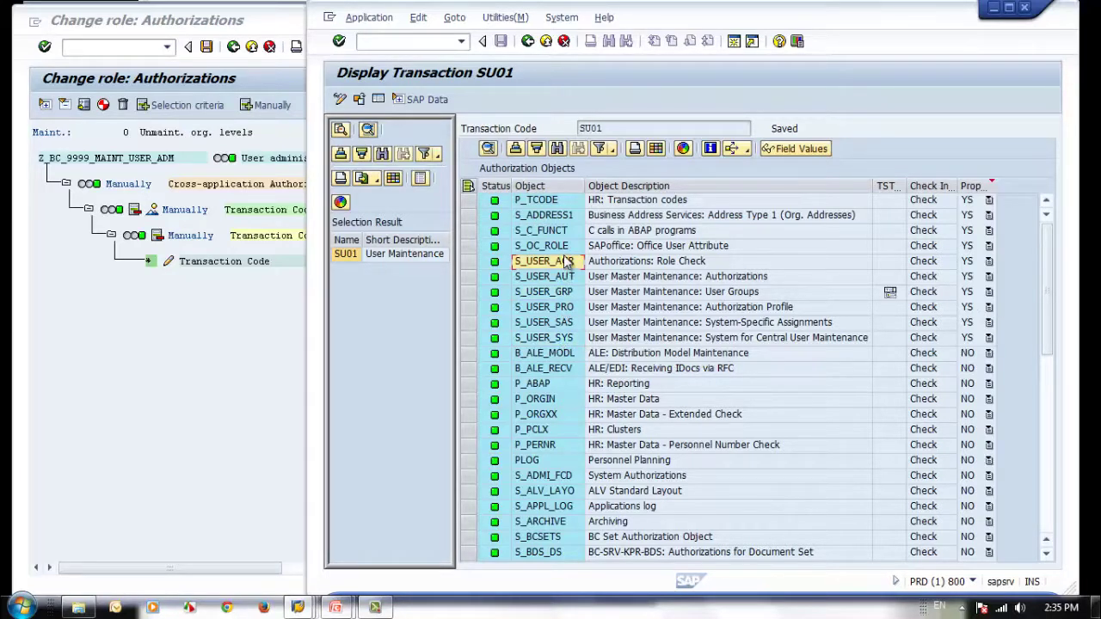
left_click(556, 337)
left_click(769, 343)
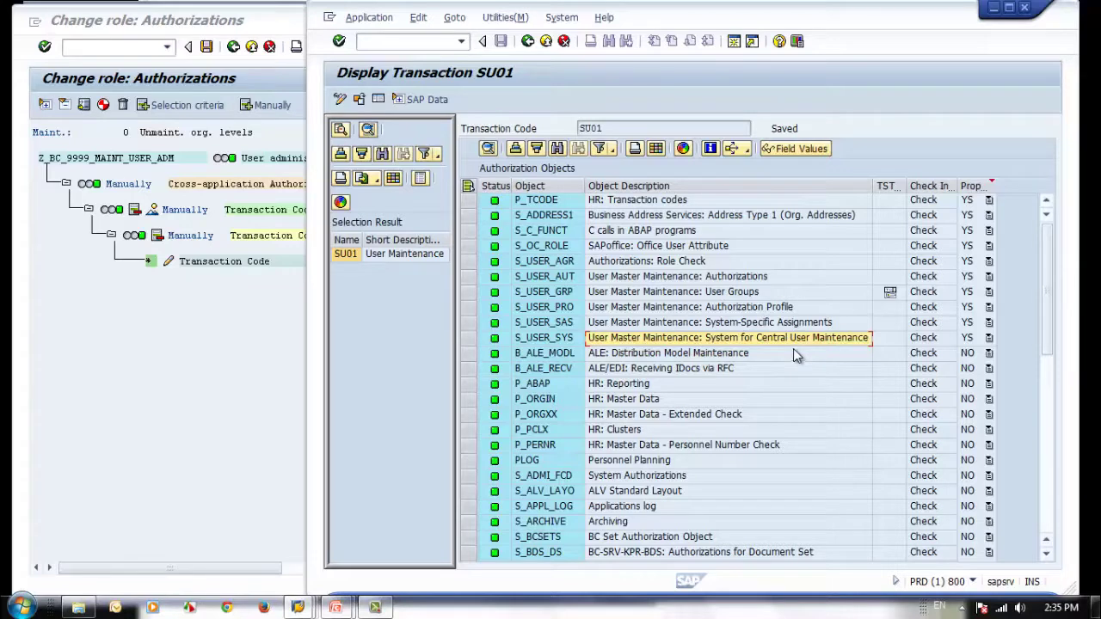
left_click(551, 323)
left_click(703, 325)
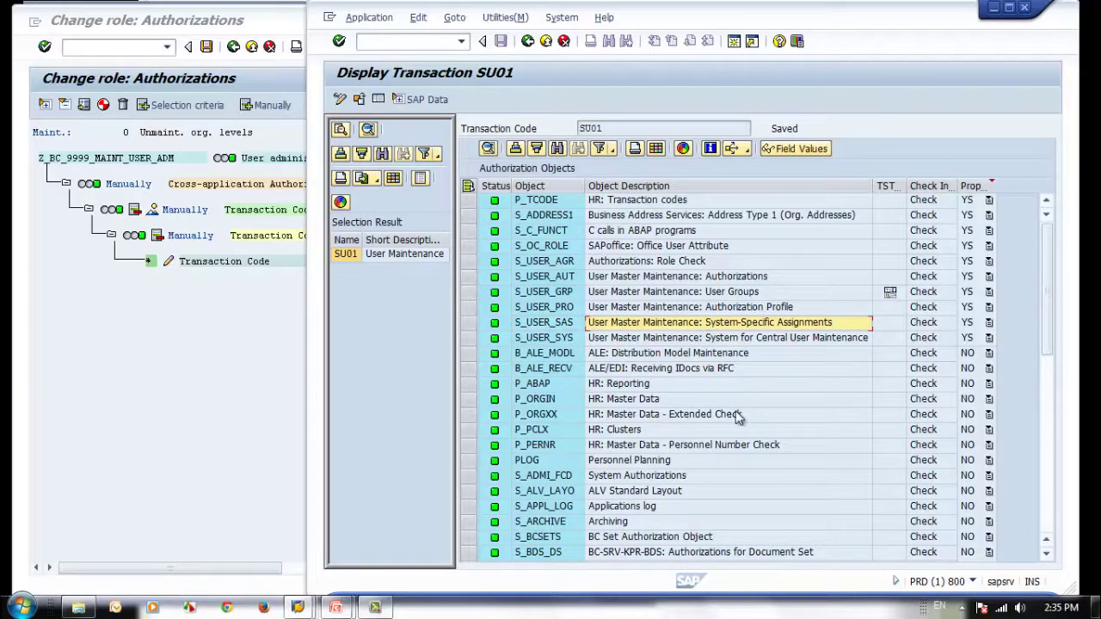
left_click(566, 308)
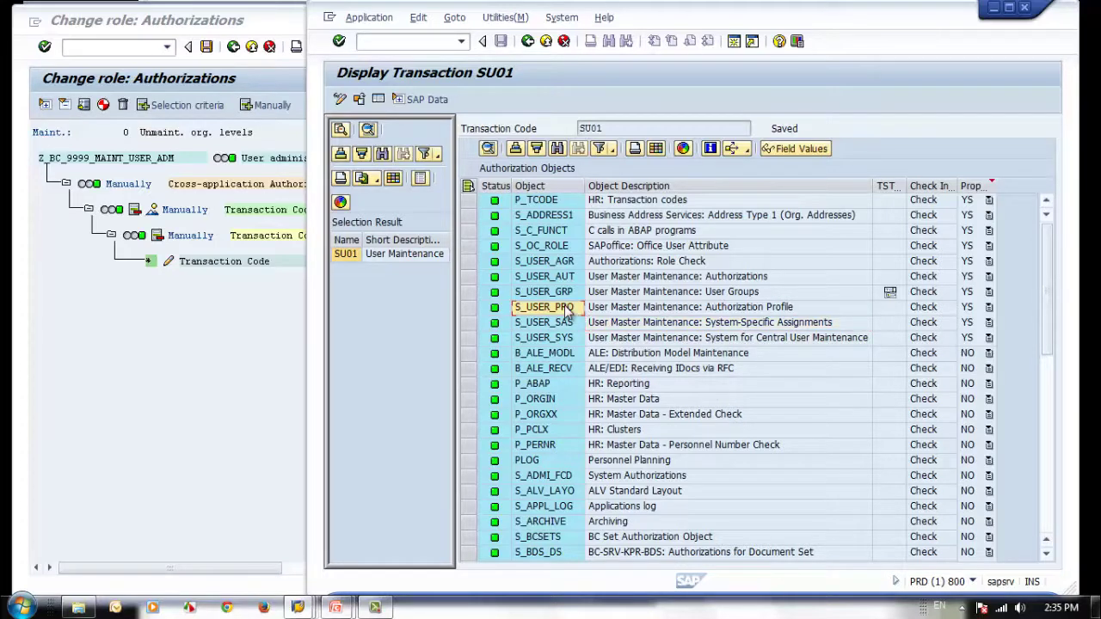
left_click(744, 315)
left_click(558, 315)
left_click(556, 295)
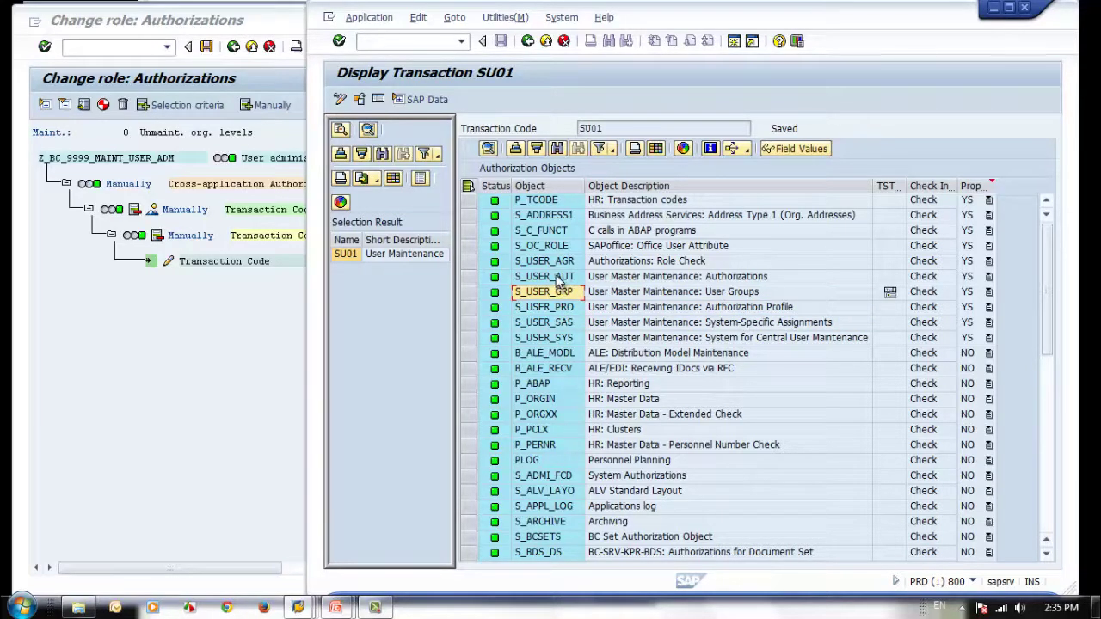
left_click(557, 279)
left_click(561, 263)
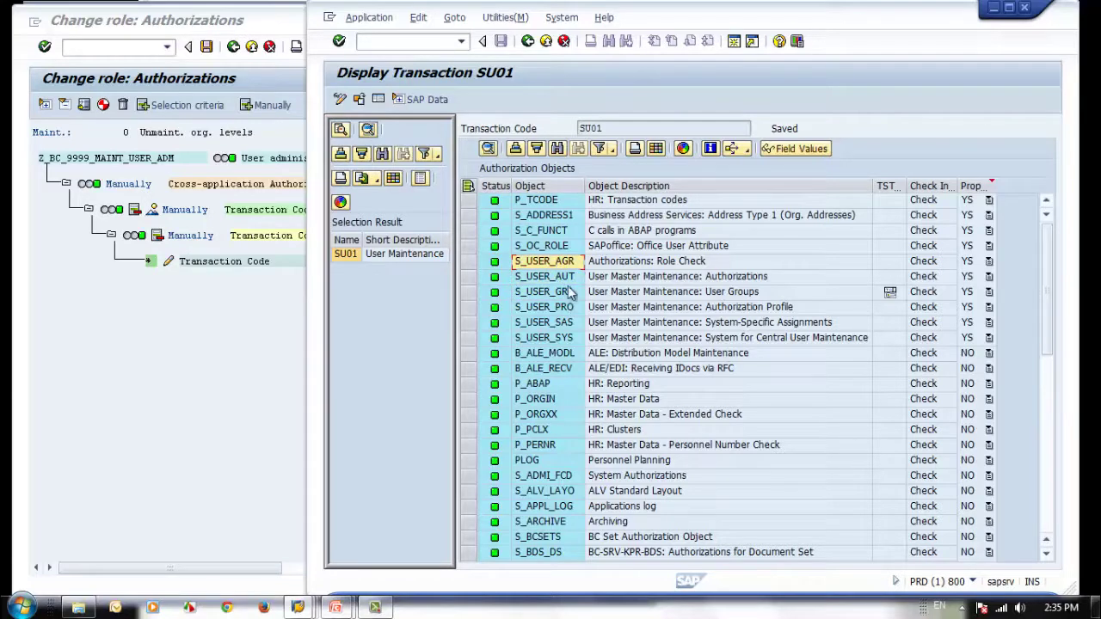
left_click(559, 277)
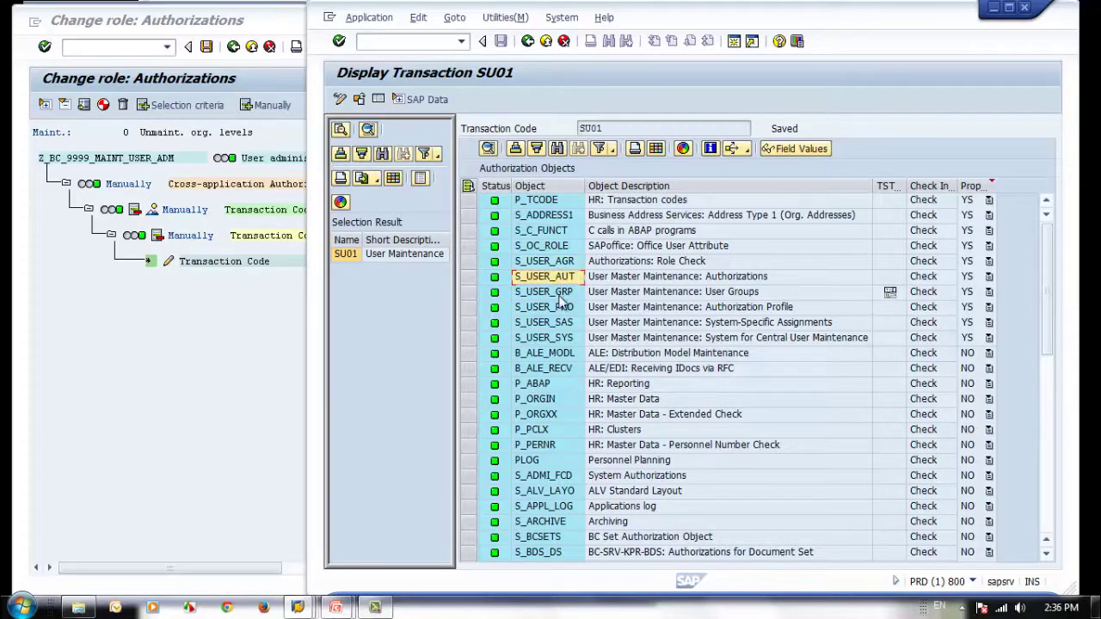
left_click(558, 295)
left_click(560, 309)
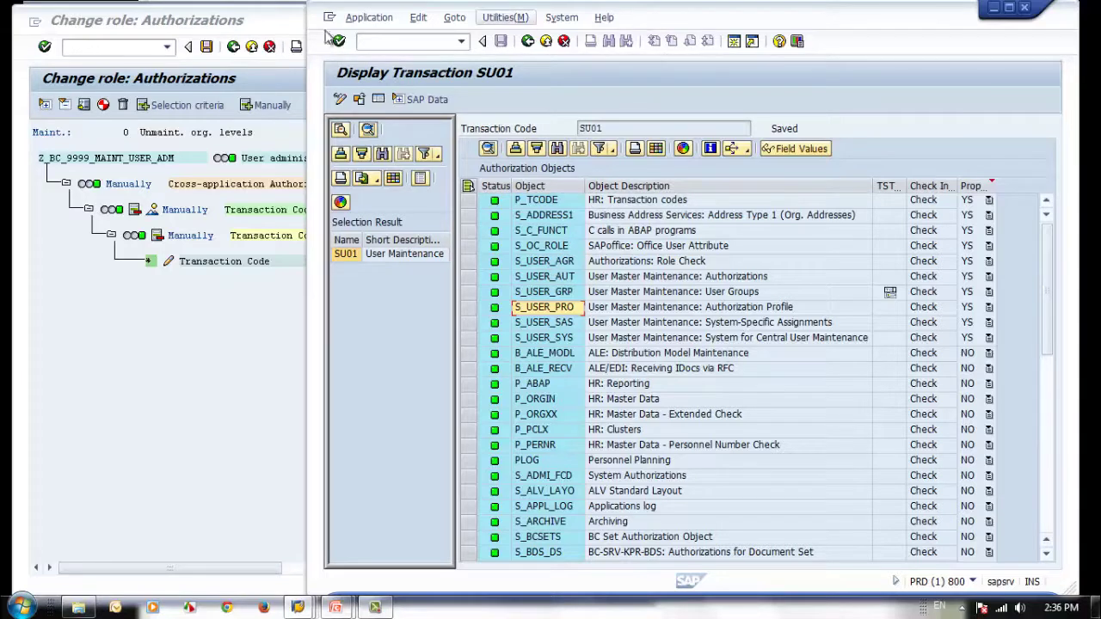
left_click(567, 284)
left_click(558, 261)
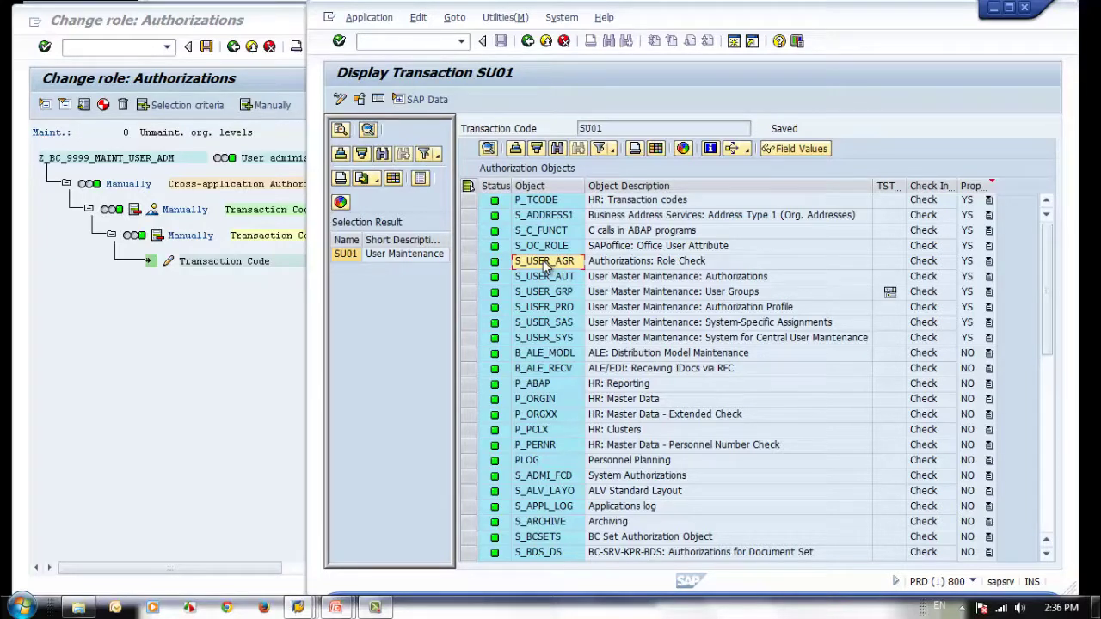
Show SU01's proposed field values for S_USER_AGR (ACTVT 03, ACT_GROUP).
left_click(468, 260)
left_click(794, 148)
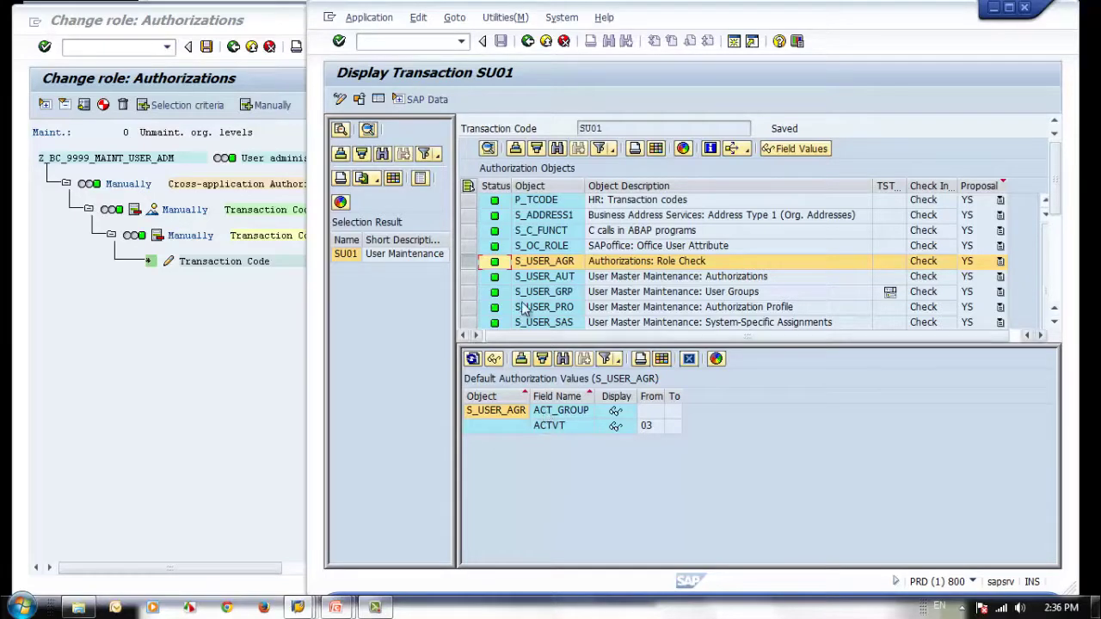
Manually add S_USER_AGR to the role and expand its new Basis: Administration branch.
left_click(267, 104)
left_click(266, 104)
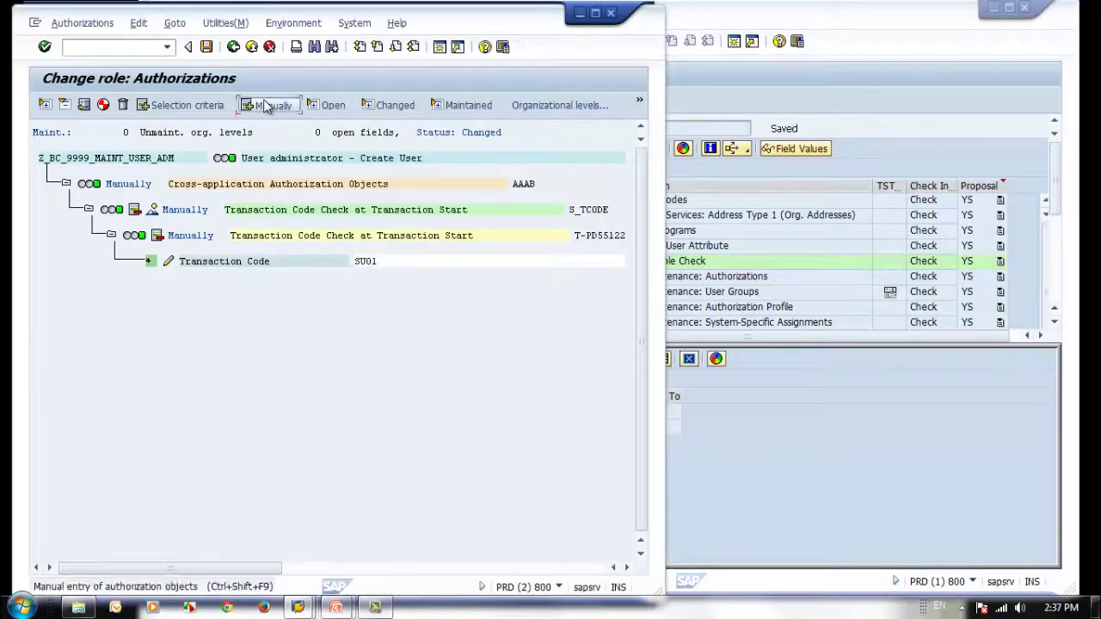
type("S_USER_AGR")
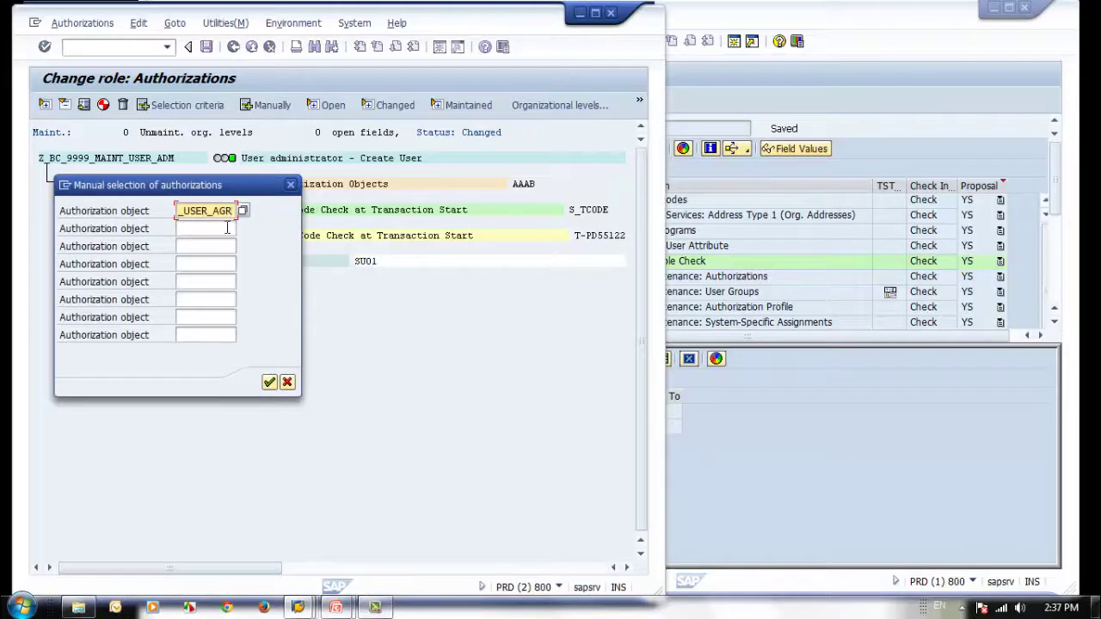
key("Tab")
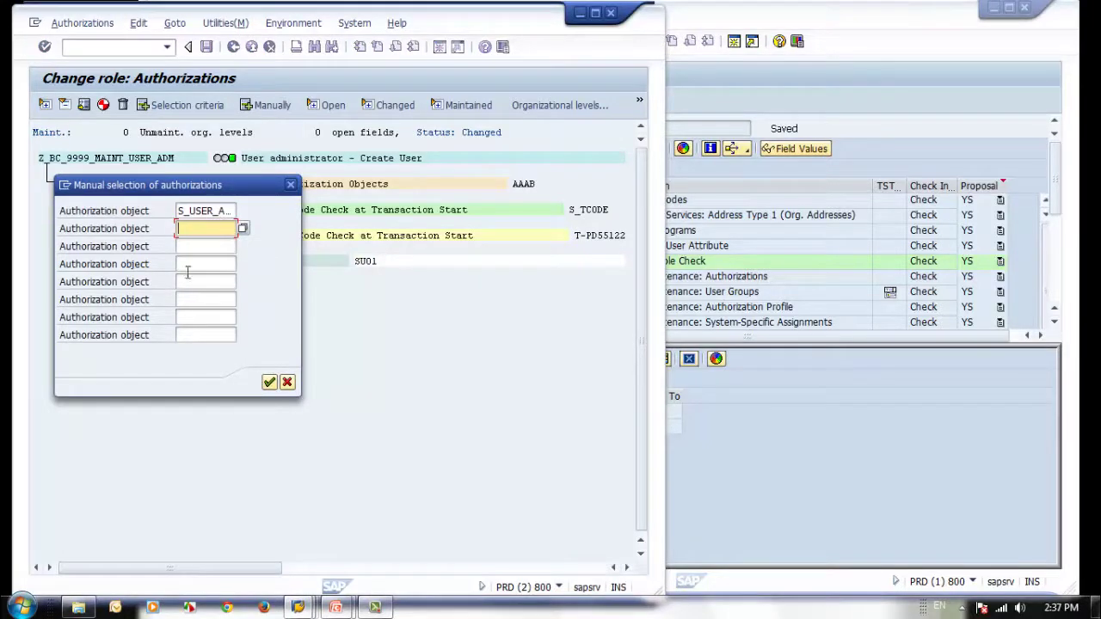
left_click(269, 383)
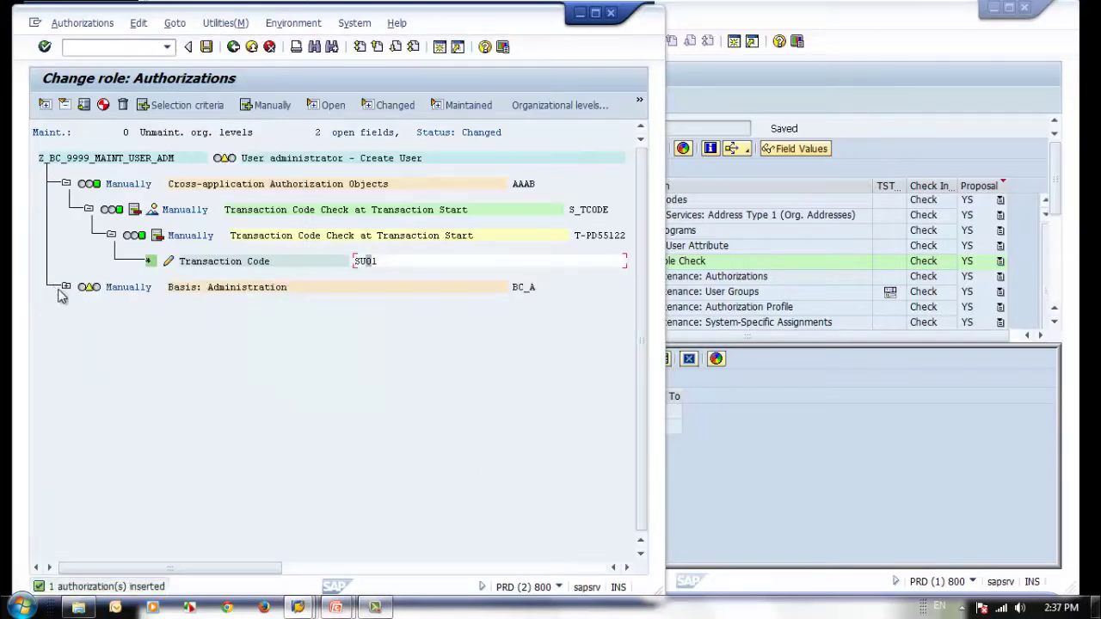
left_click(66, 287)
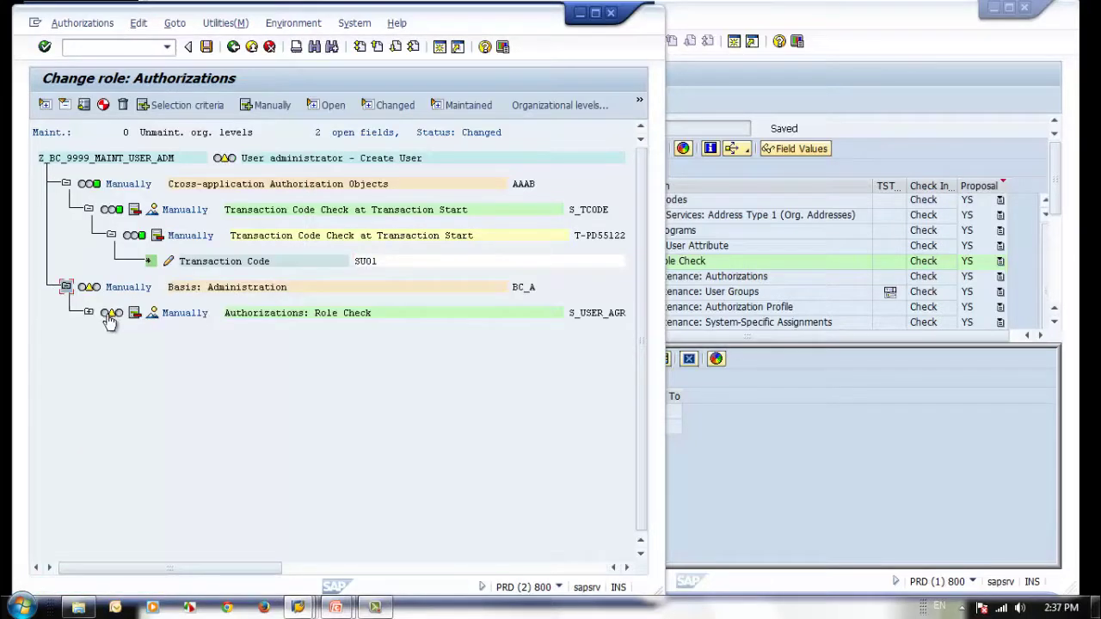
Give Role Check activity 03 Display and full authorization * for Role Name.
left_click(89, 313)
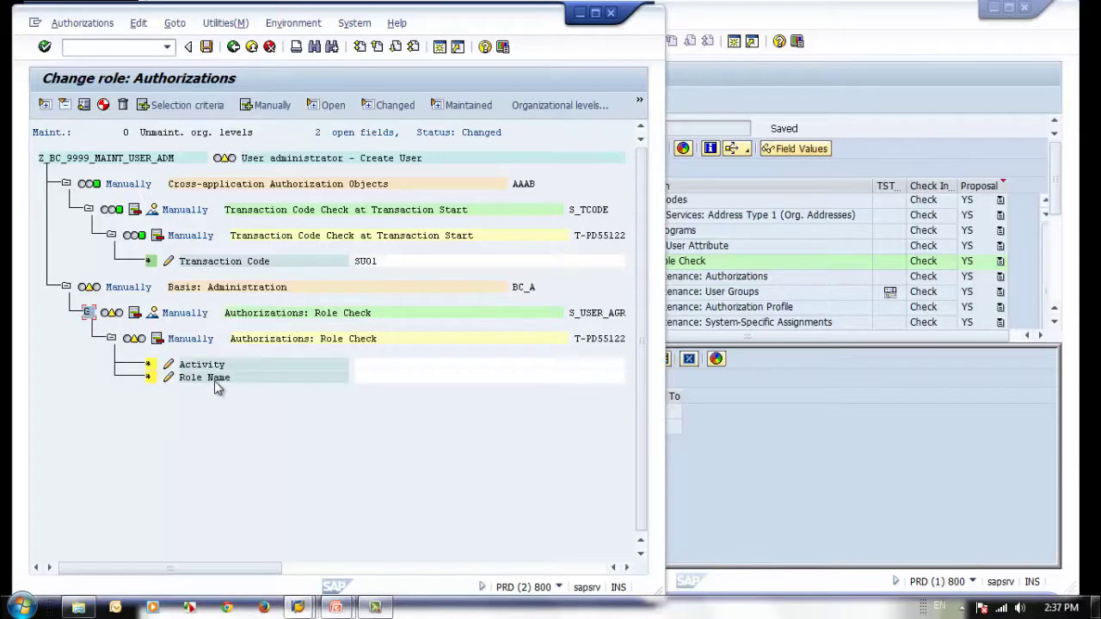
left_click(369, 367)
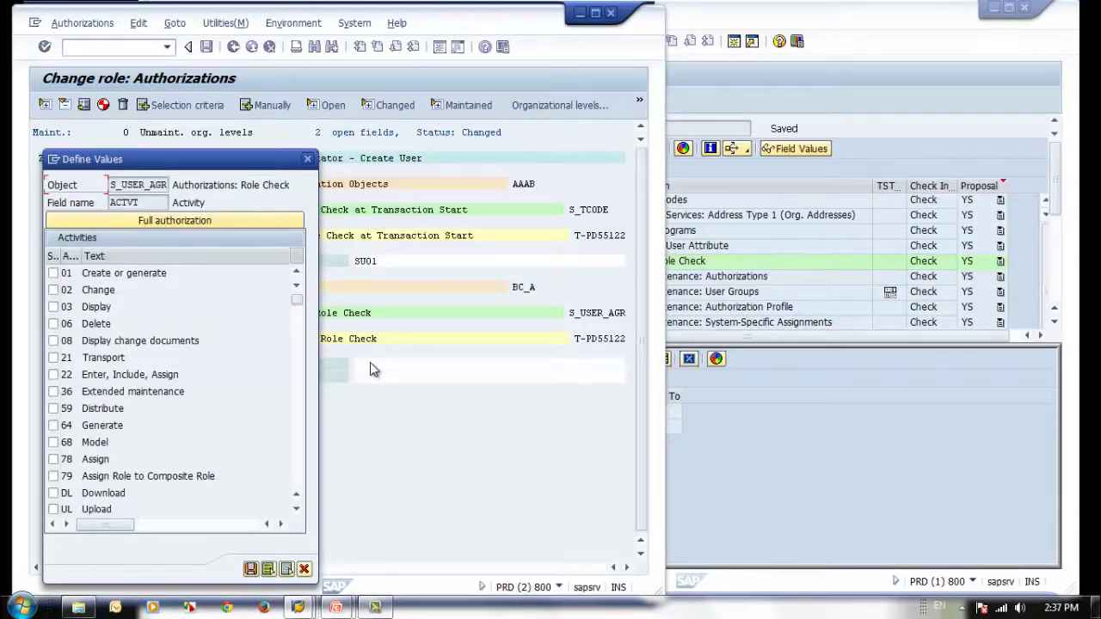
left_click_drag(221, 164, 354, 137)
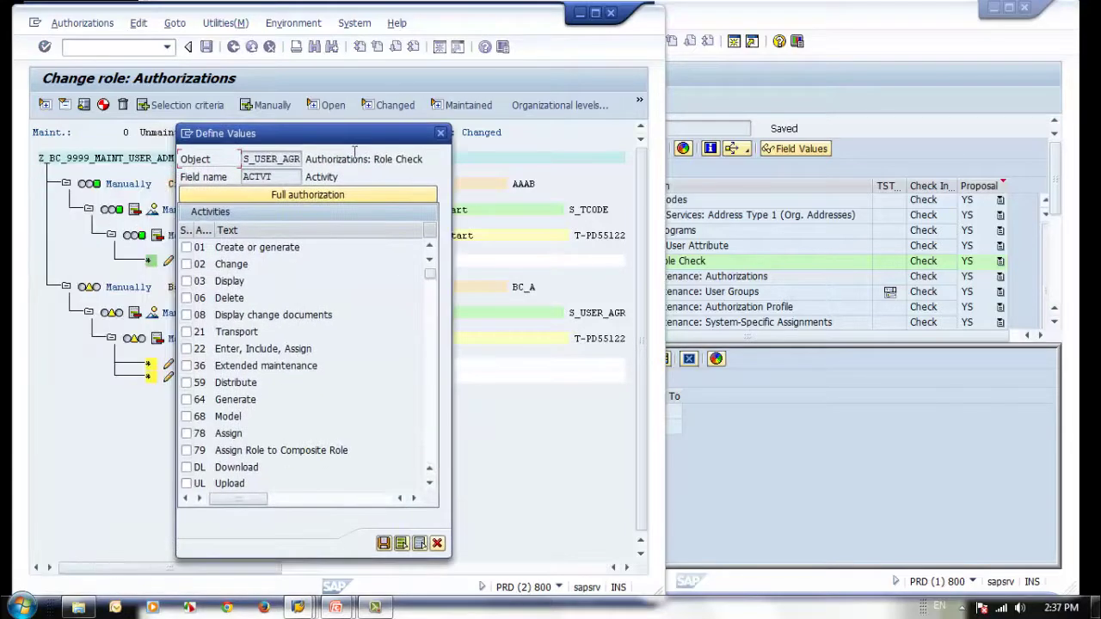
left_click(187, 281)
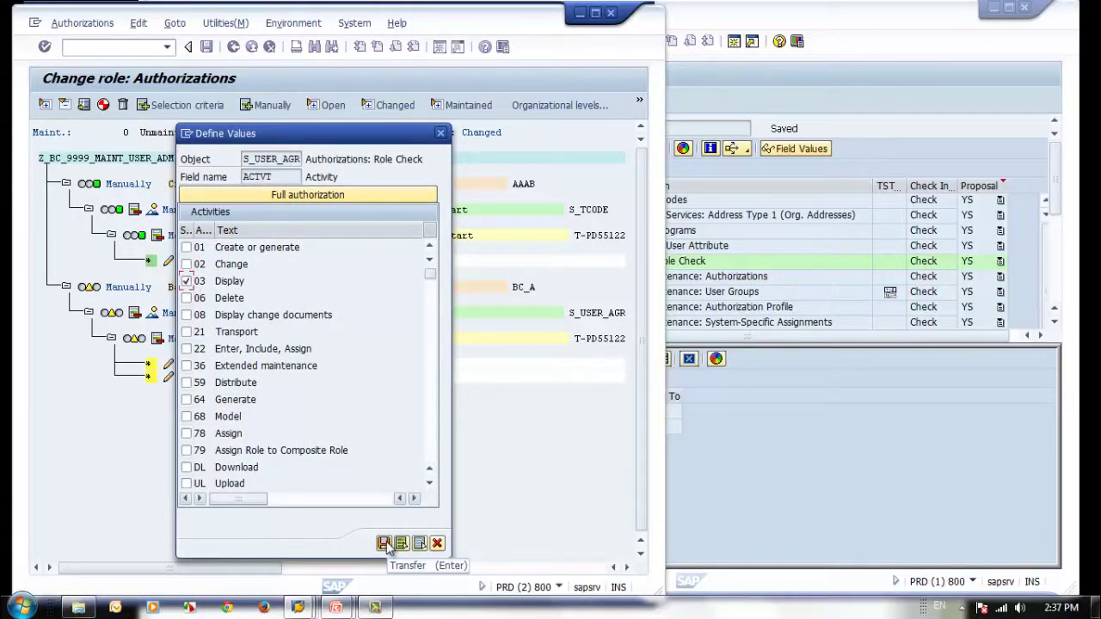
left_click(384, 544)
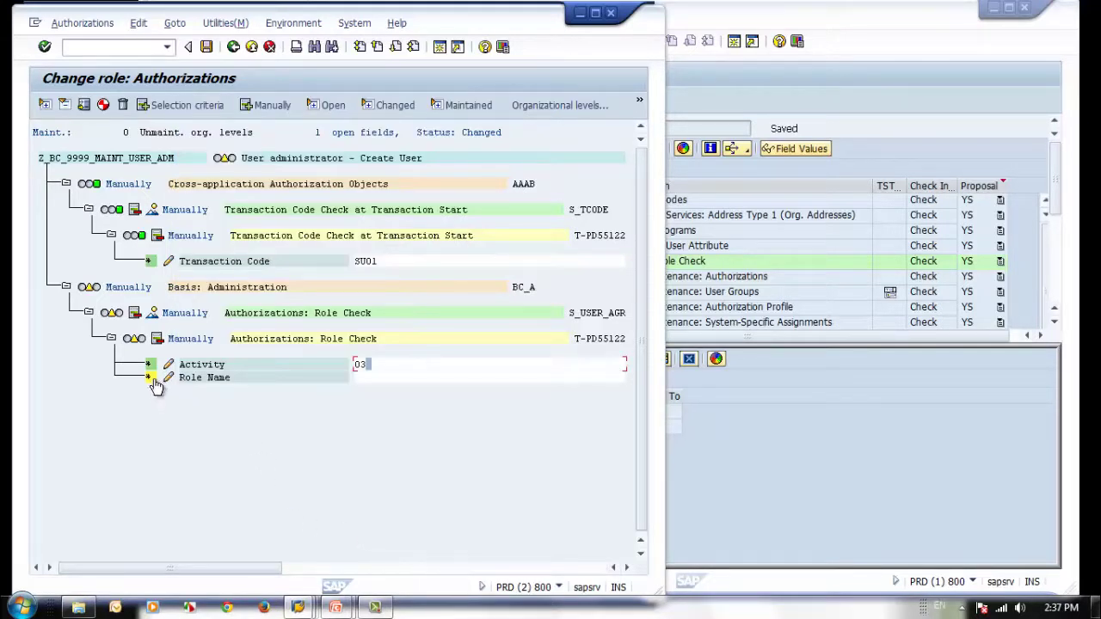
left_click(371, 378)
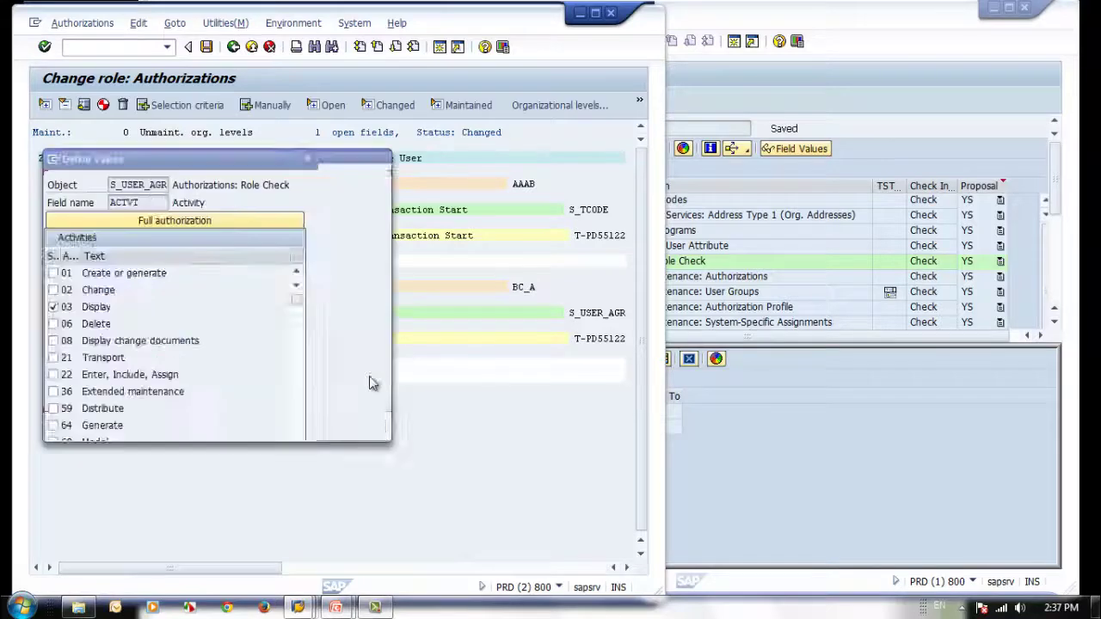
left_click(214, 225)
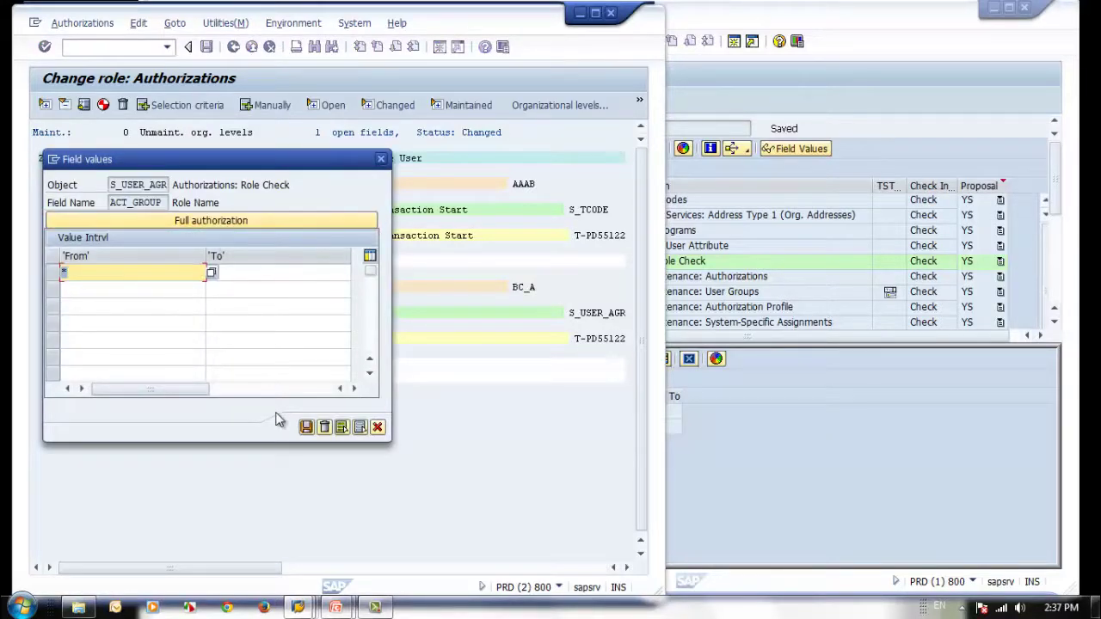
left_click(306, 427)
View S_USER_AUT's proposed activities 03 and 08 in the SU01 window, then return to the role.
left_click(730, 464)
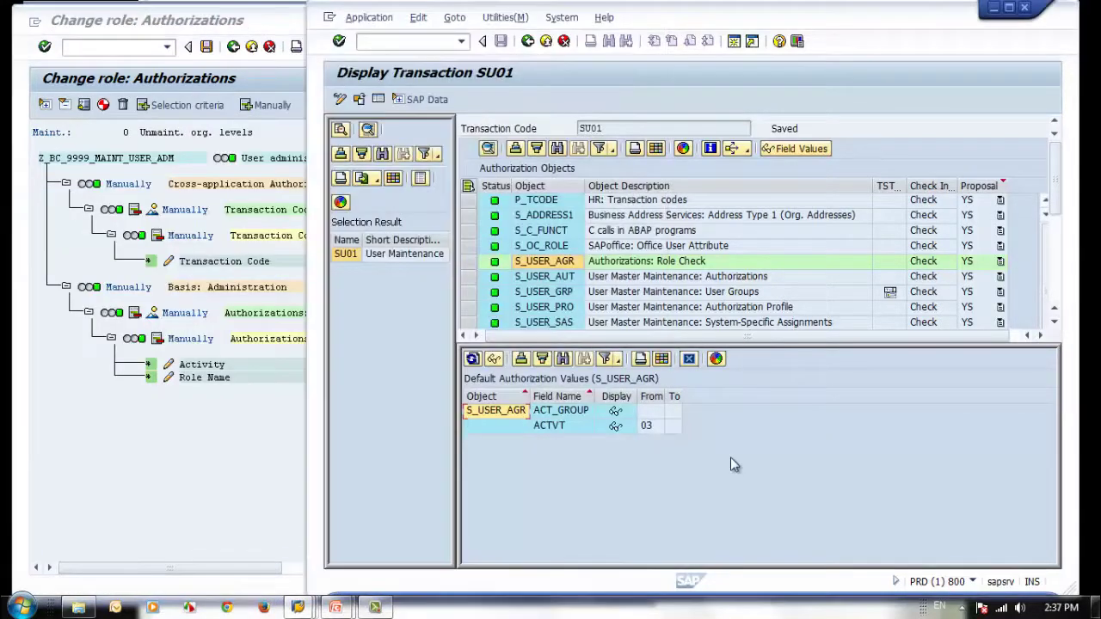
left_click(468, 277)
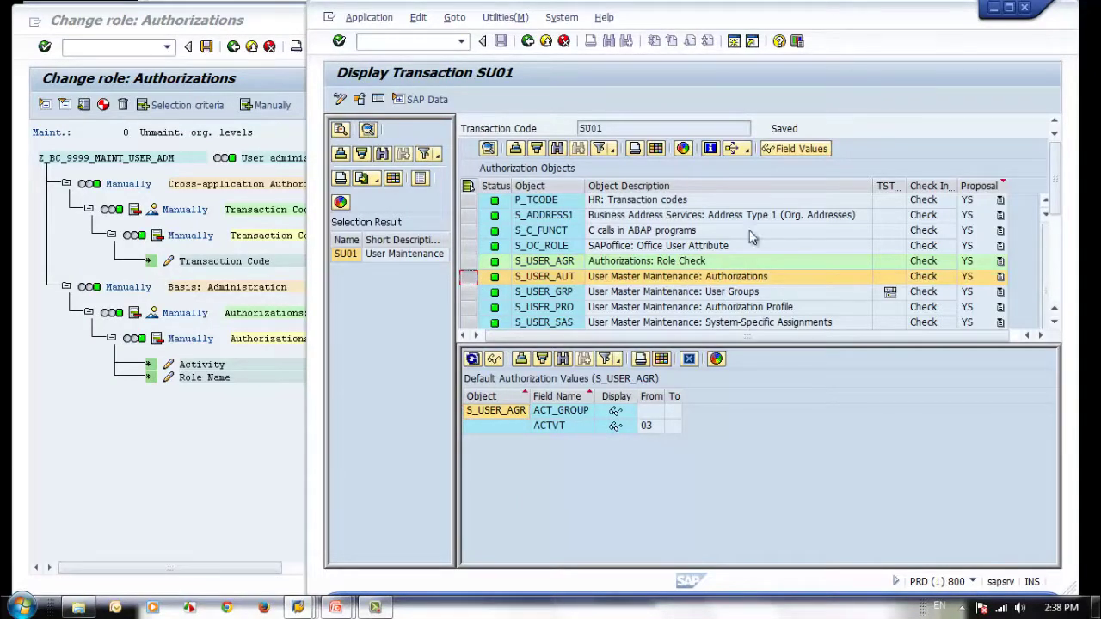
double_click(478, 276)
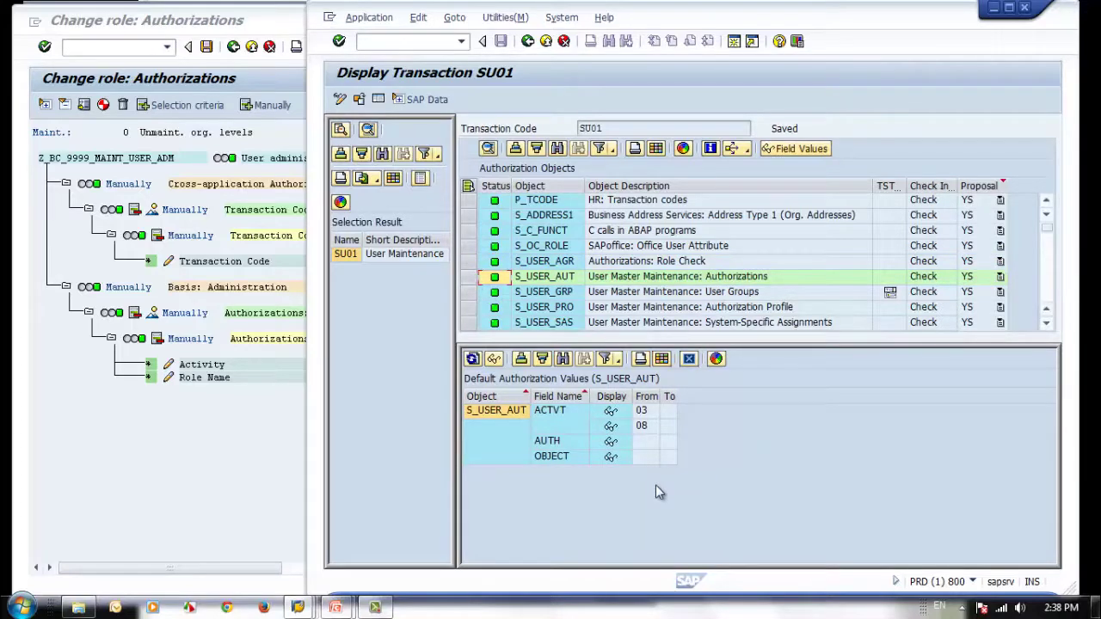
left_click(507, 412)
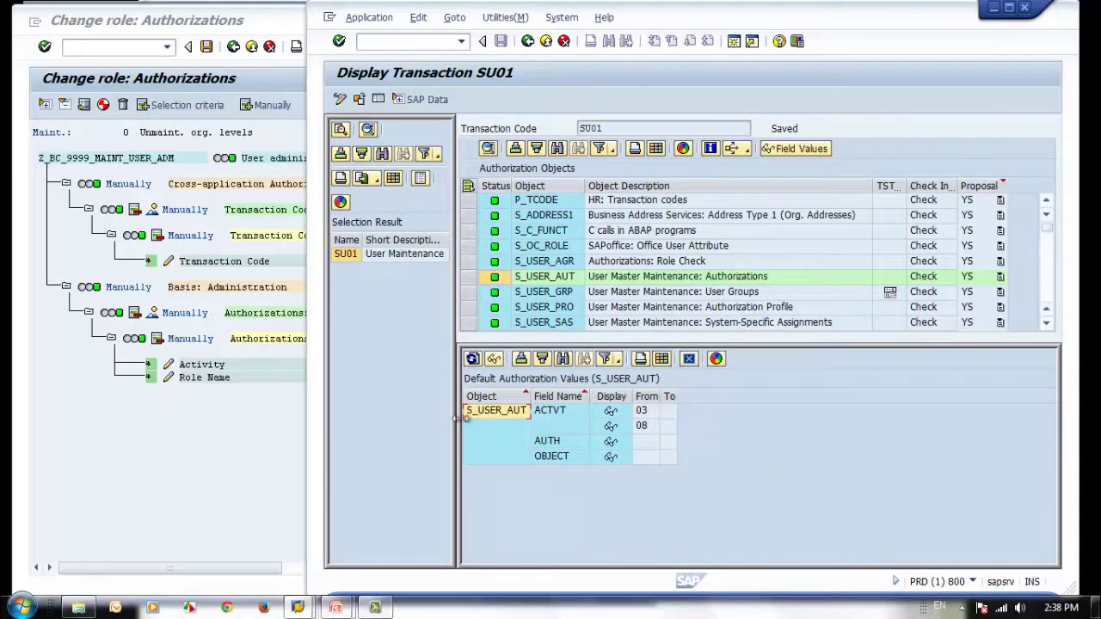
left_click(163, 423)
Manually add S_USER_AUT to the role and expand its fields.
left_click(266, 106)
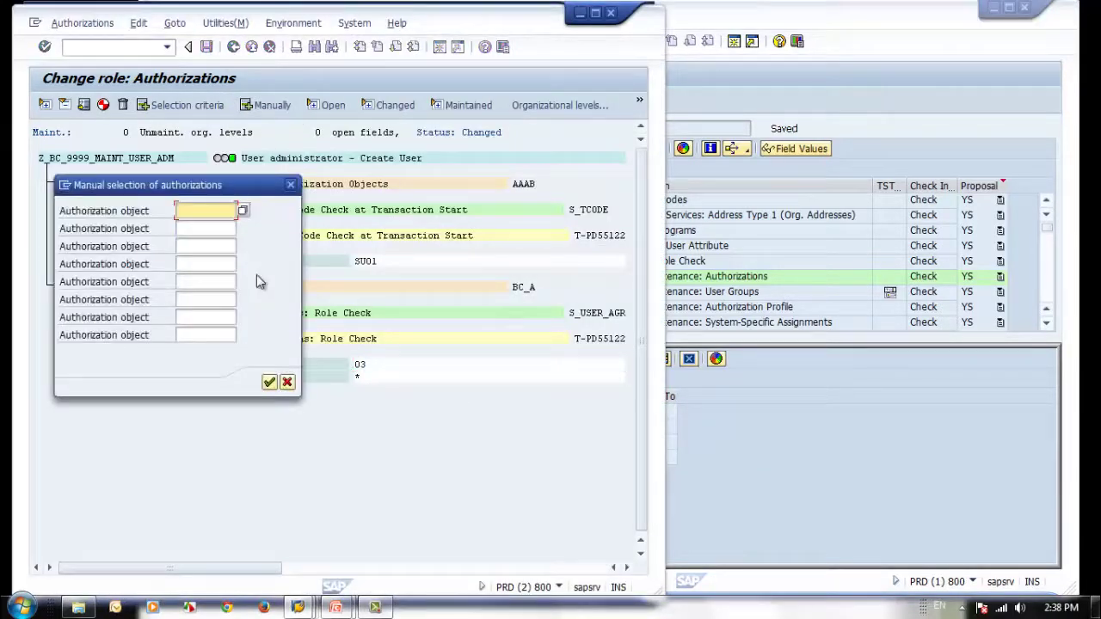
type("S_USER_AUT")
left_click(269, 382)
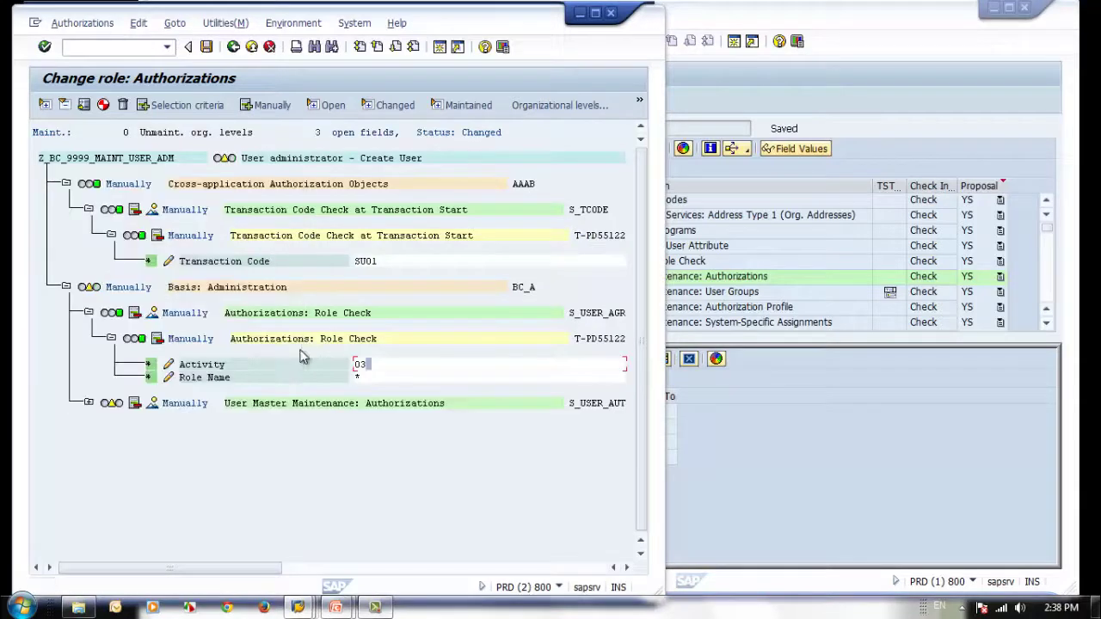
left_click(88, 404)
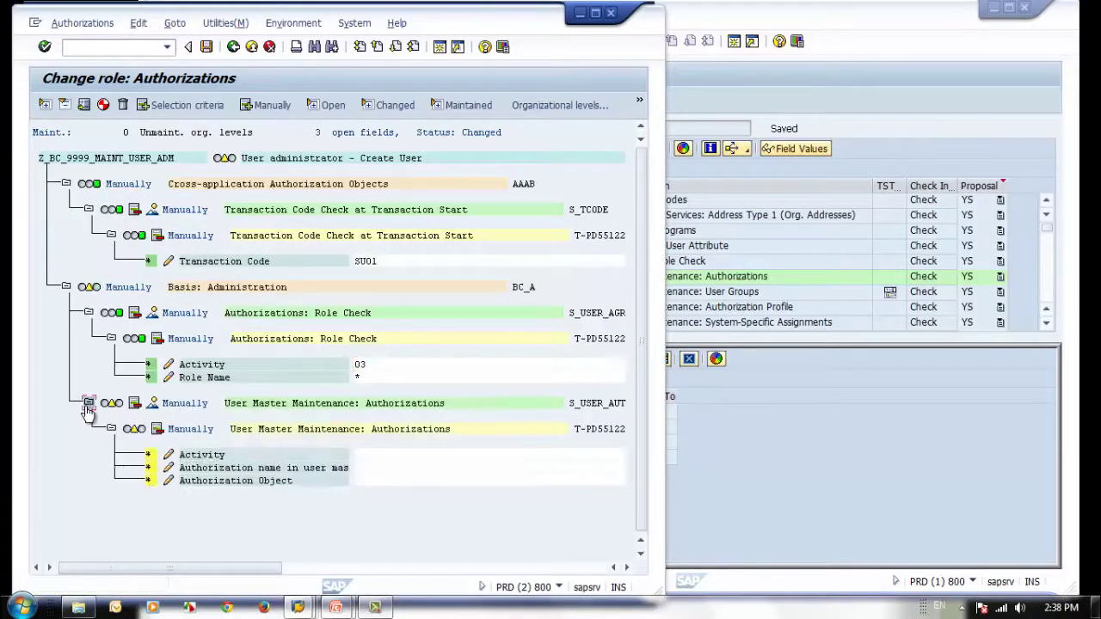
Set S_USER_AUT activities 03 and 08, with * for authorization names and objects.
left_click(387, 456)
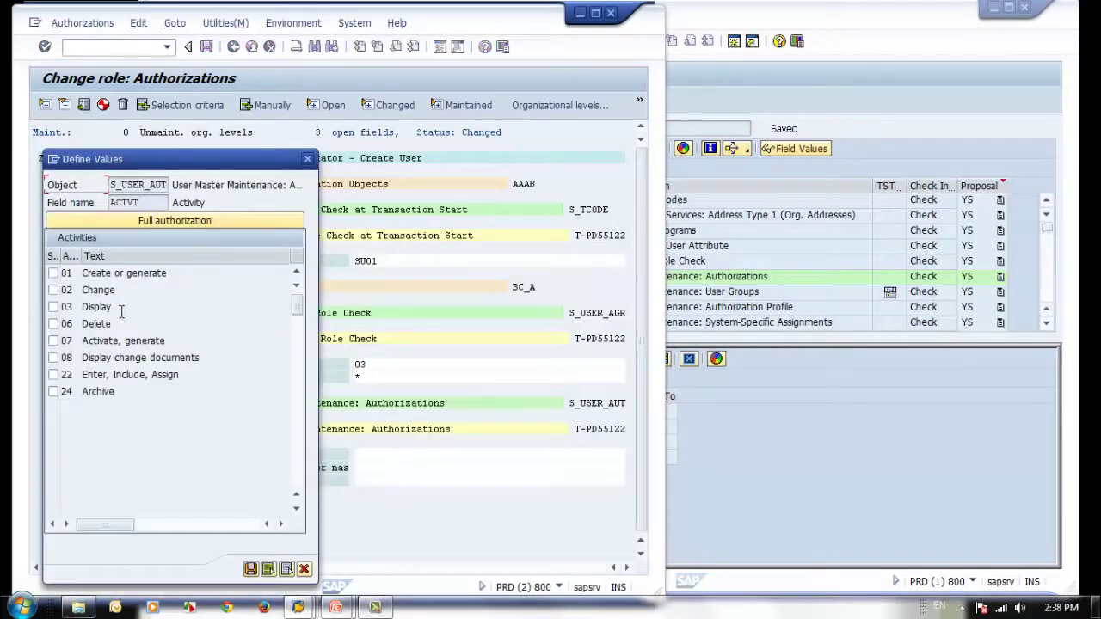
left_click(53, 307)
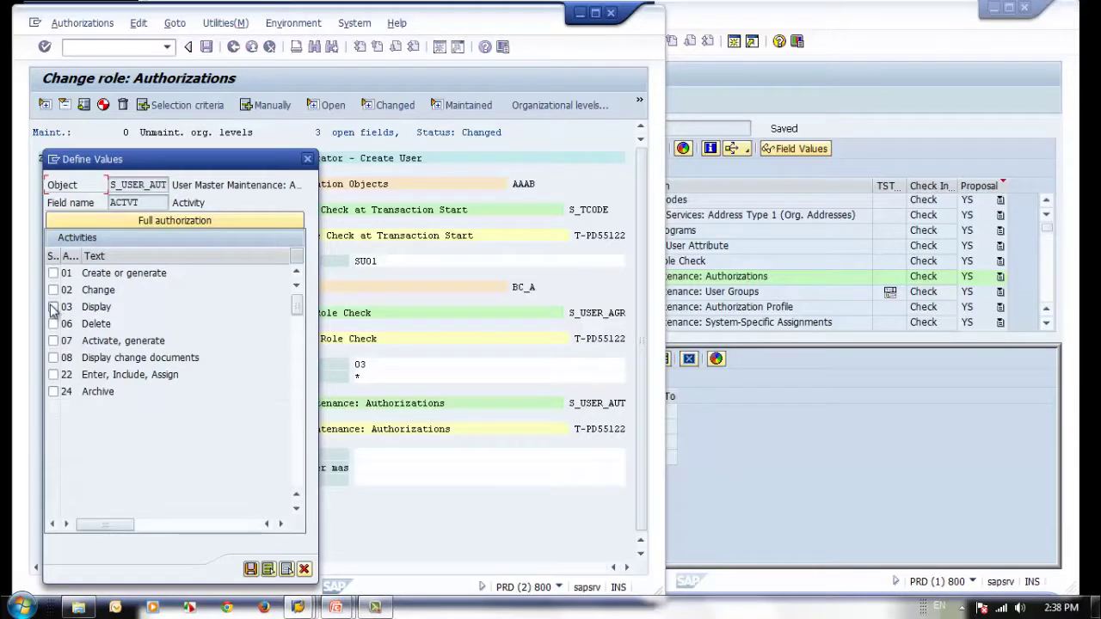
left_click(53, 358)
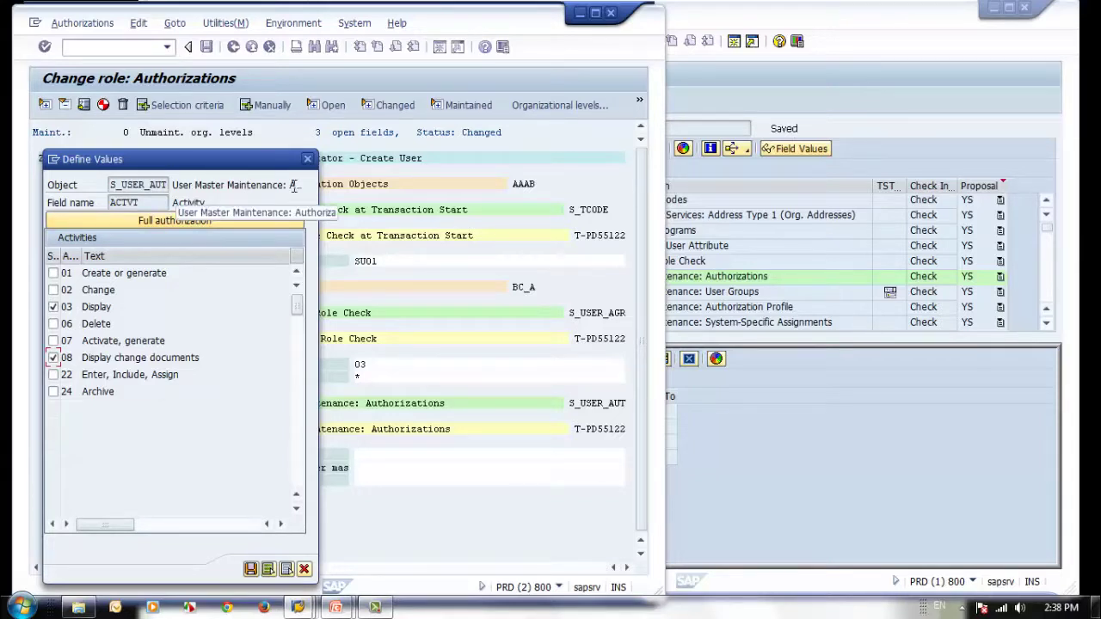
left_click(251, 570)
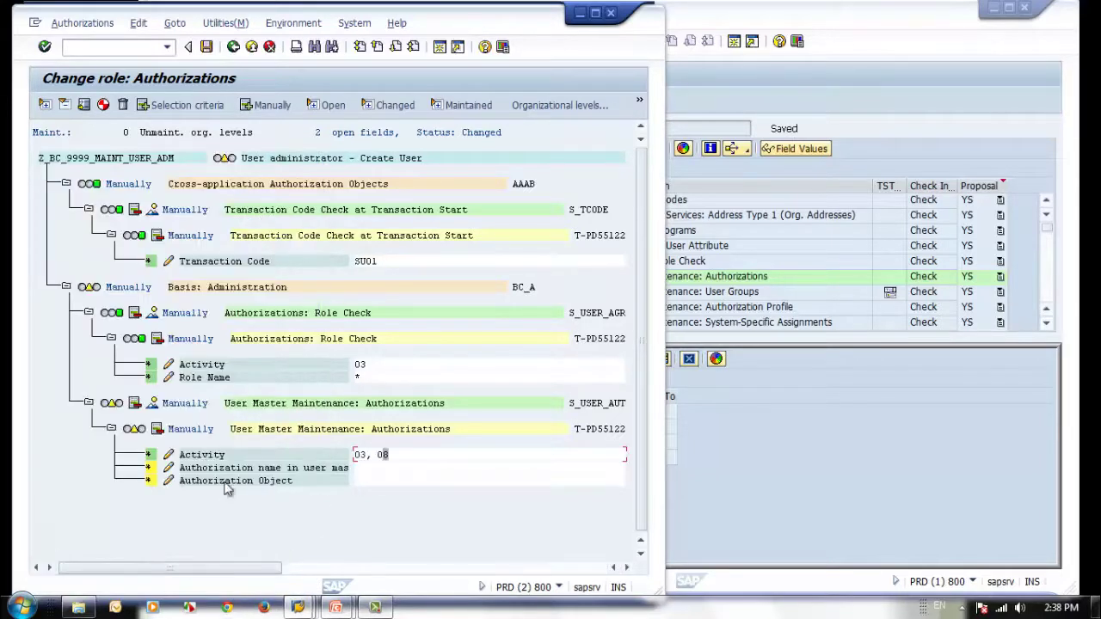
left_click(148, 468)
left_click(149, 481)
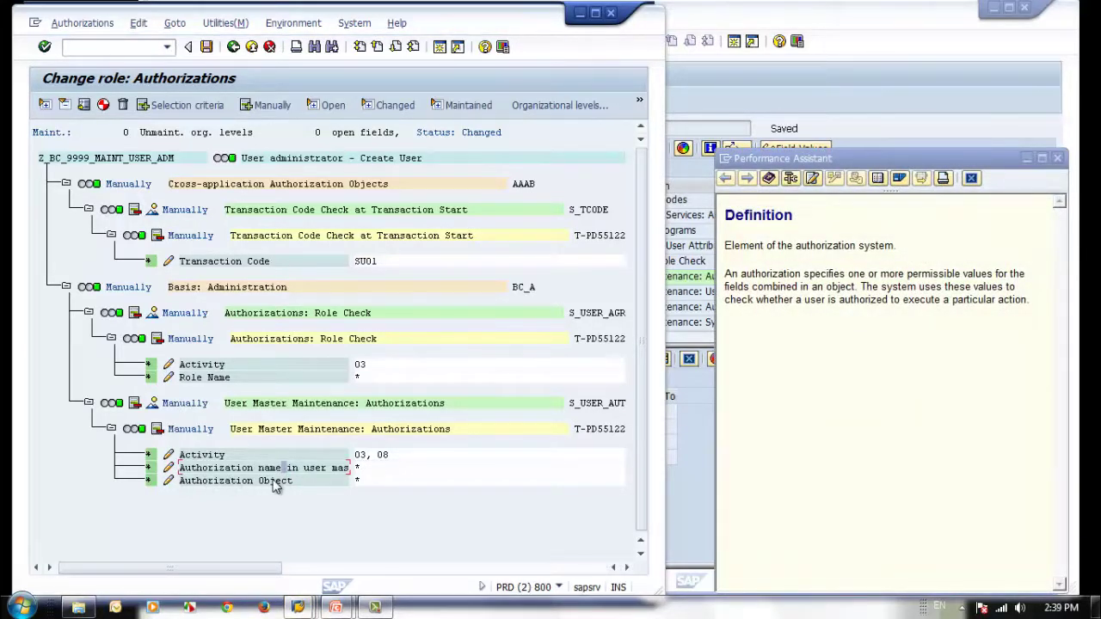
left_click(1056, 159)
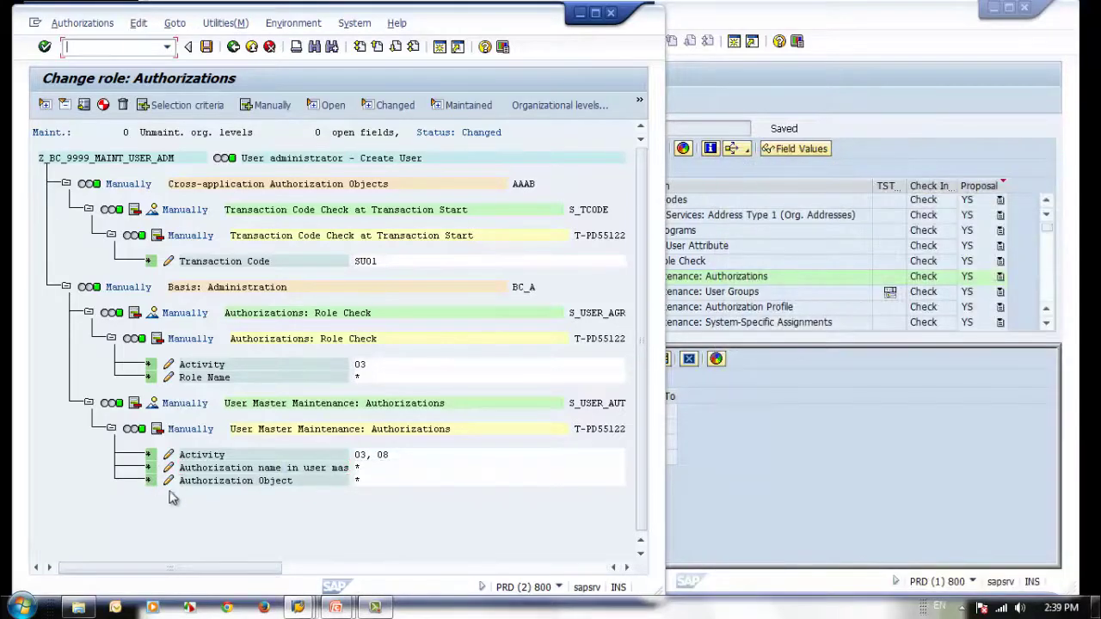
left_click(707, 443)
left_click(469, 293)
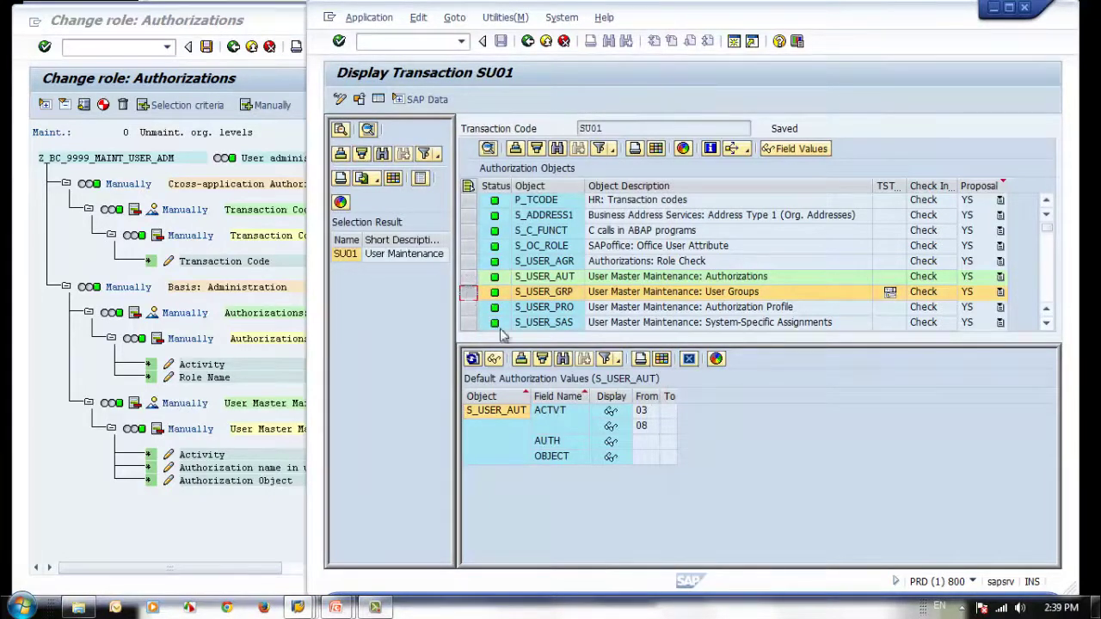
double_click(542, 293)
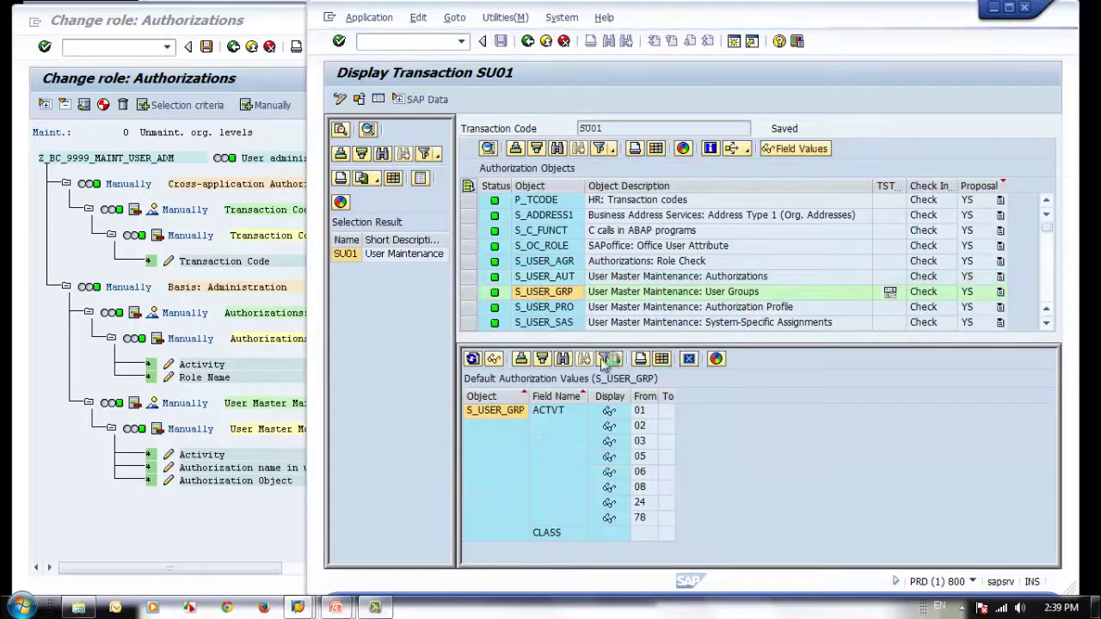
left_click(545, 295)
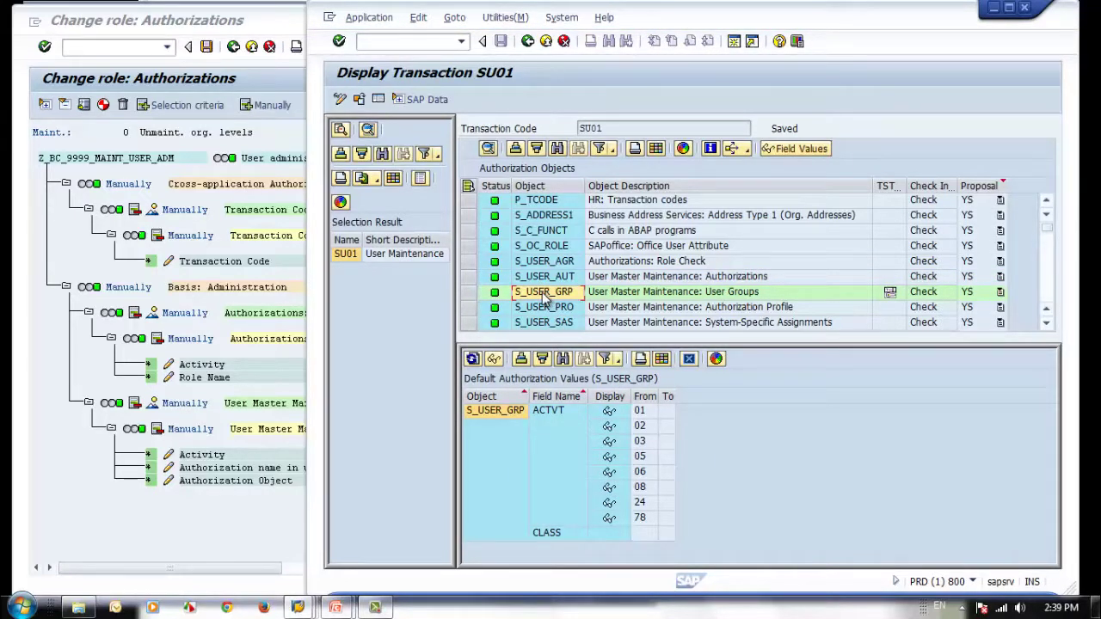
left_click(250, 524)
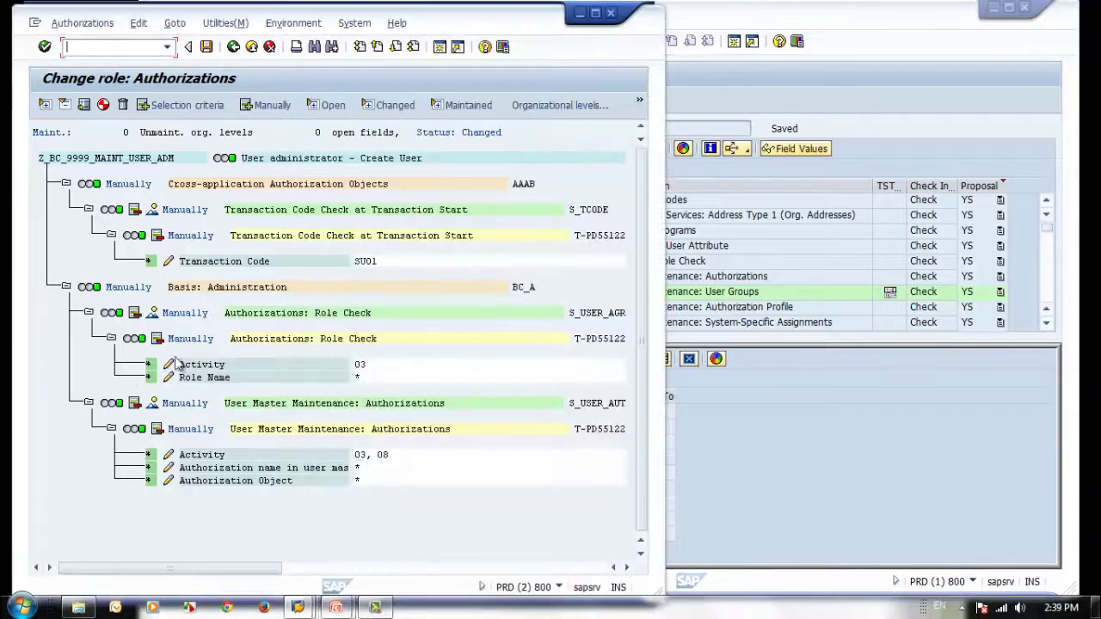
Add S_USER_GRP to the role manually and set its user group field to *.
left_click(266, 104)
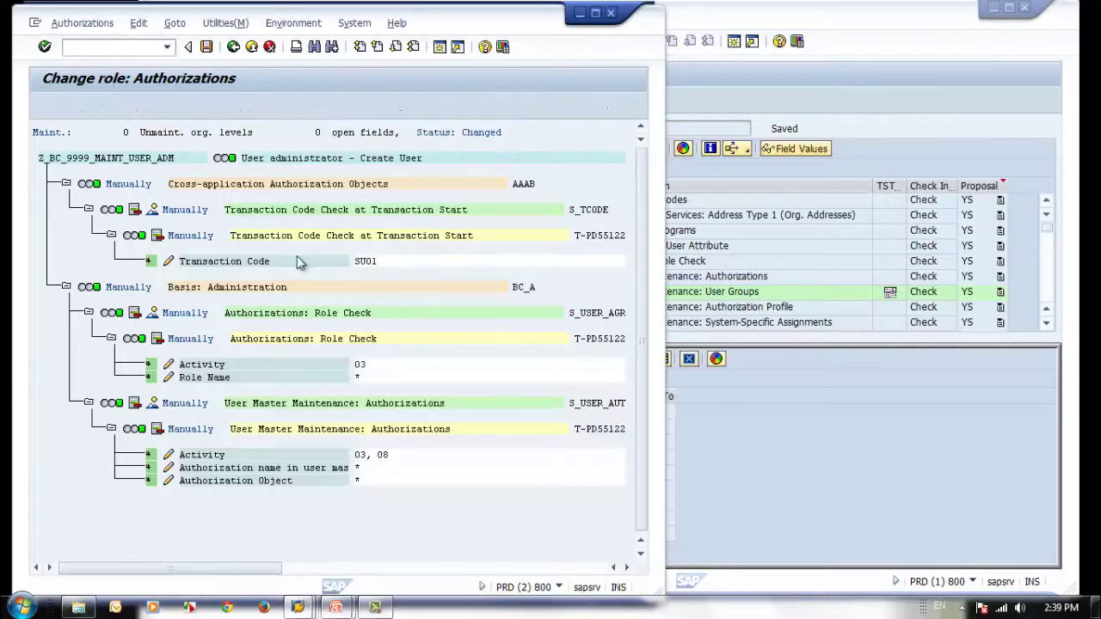
type("S_USER_GRP")
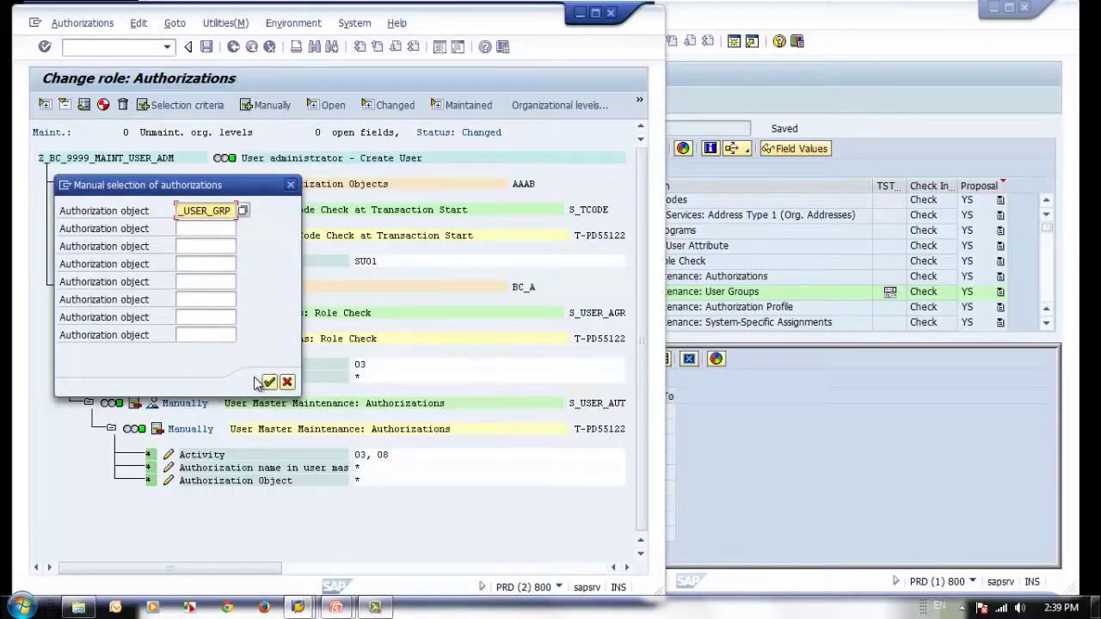
left_click(269, 382)
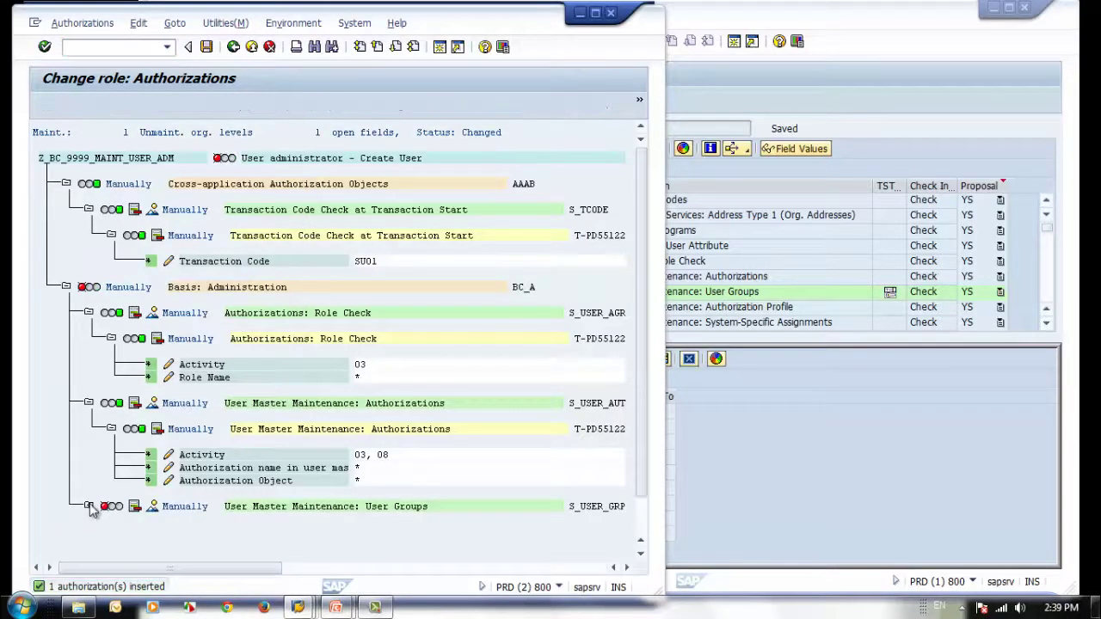
left_click(88, 506)
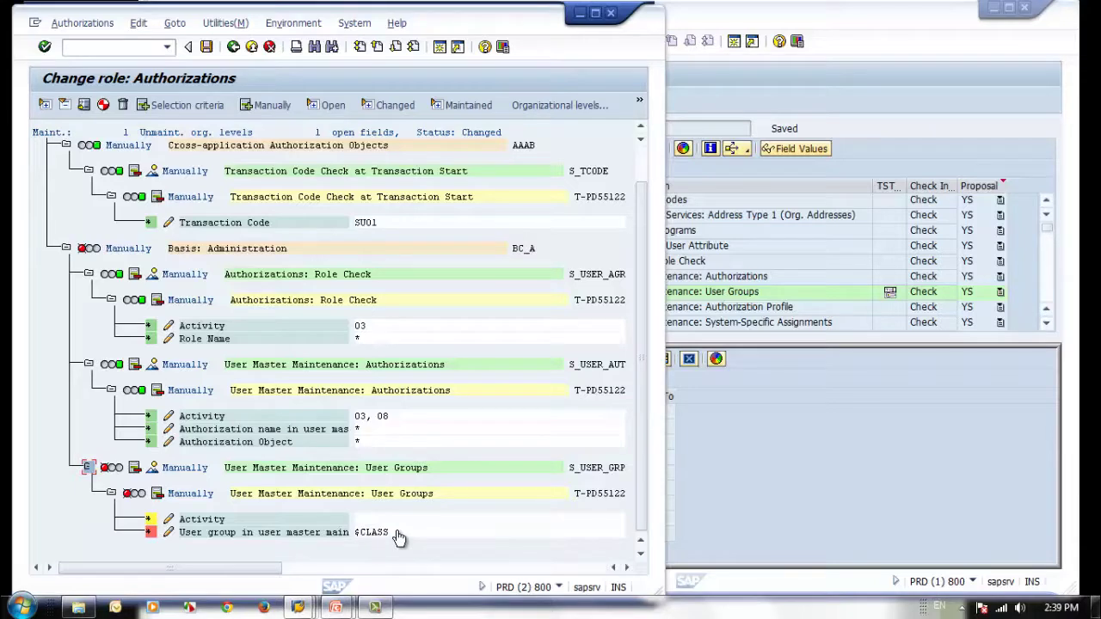
left_click(150, 532)
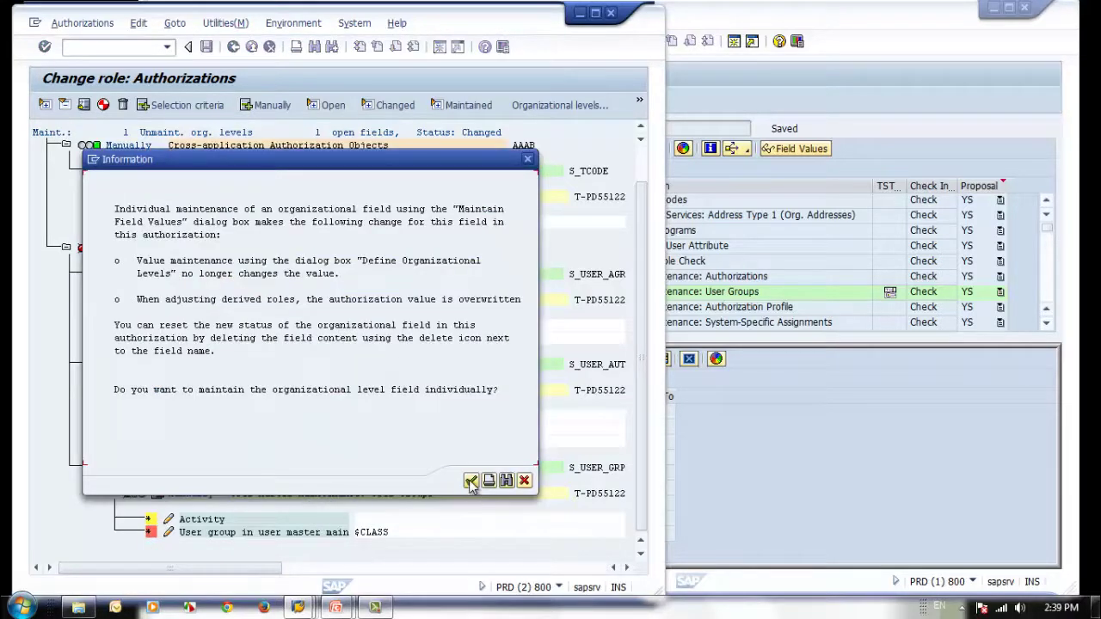
left_click(471, 482)
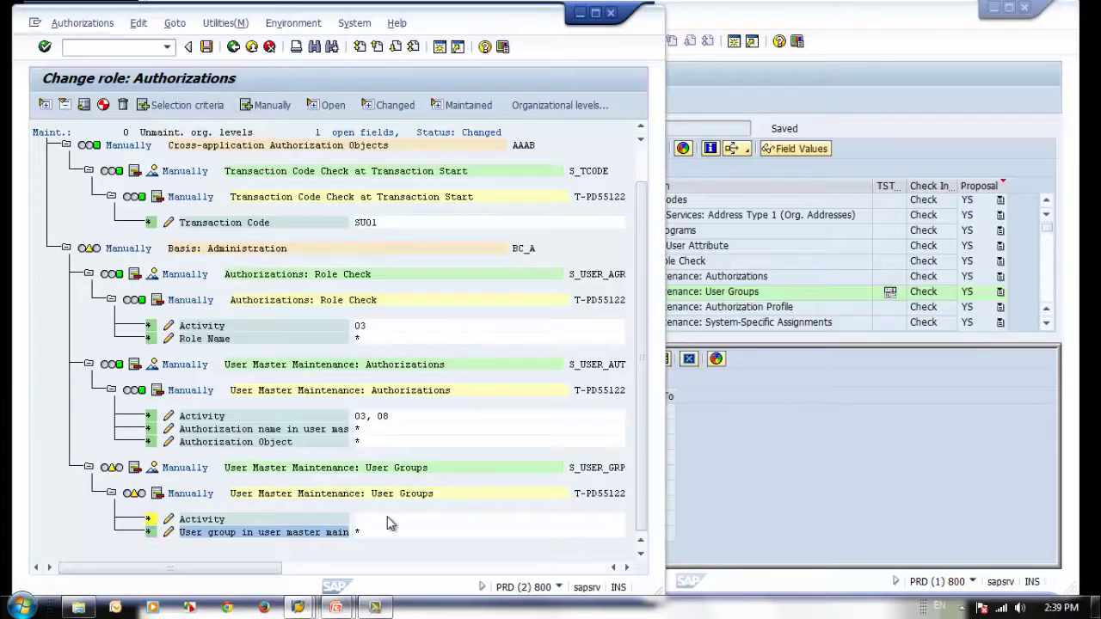
Grant S_USER_GRP activities 01, 02, 03, 05, 06 and 08, then return to the SU01 list.
left_click(387, 521)
left_click_drag(207, 166, 337, 156)
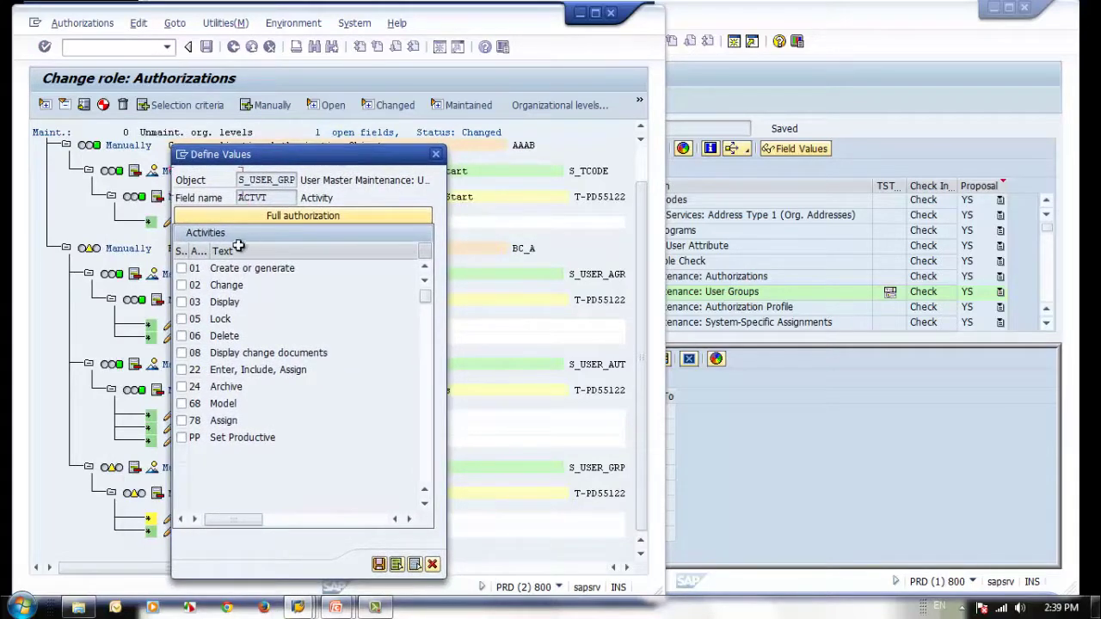
left_click(182, 268)
left_click(182, 285)
left_click(182, 301)
left_click(182, 320)
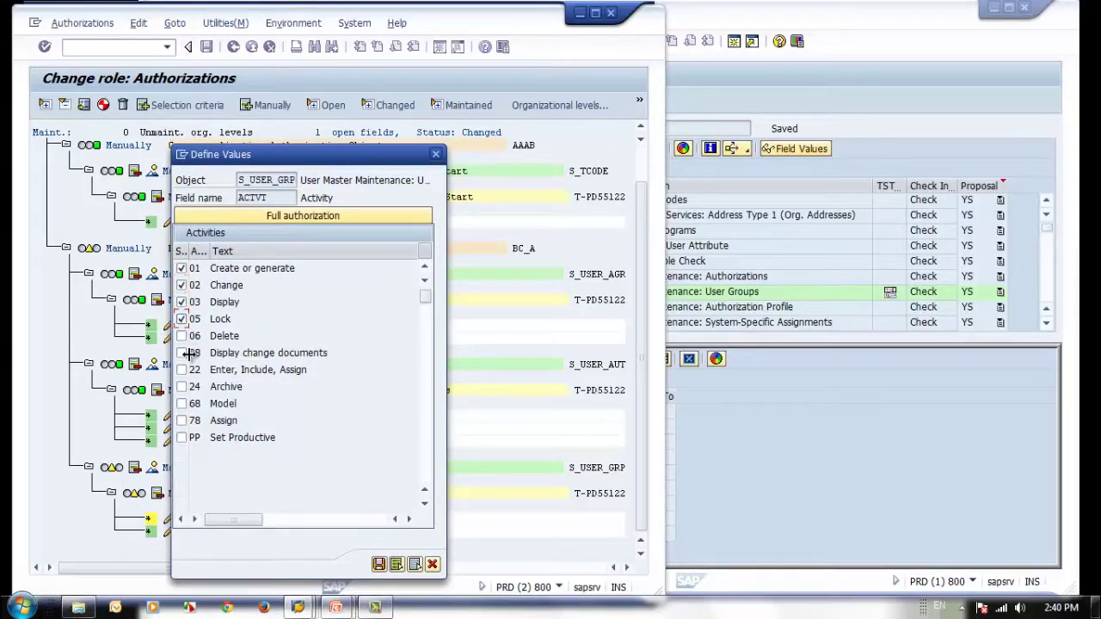
left_click(181, 335)
left_click(182, 354)
left_click(378, 564)
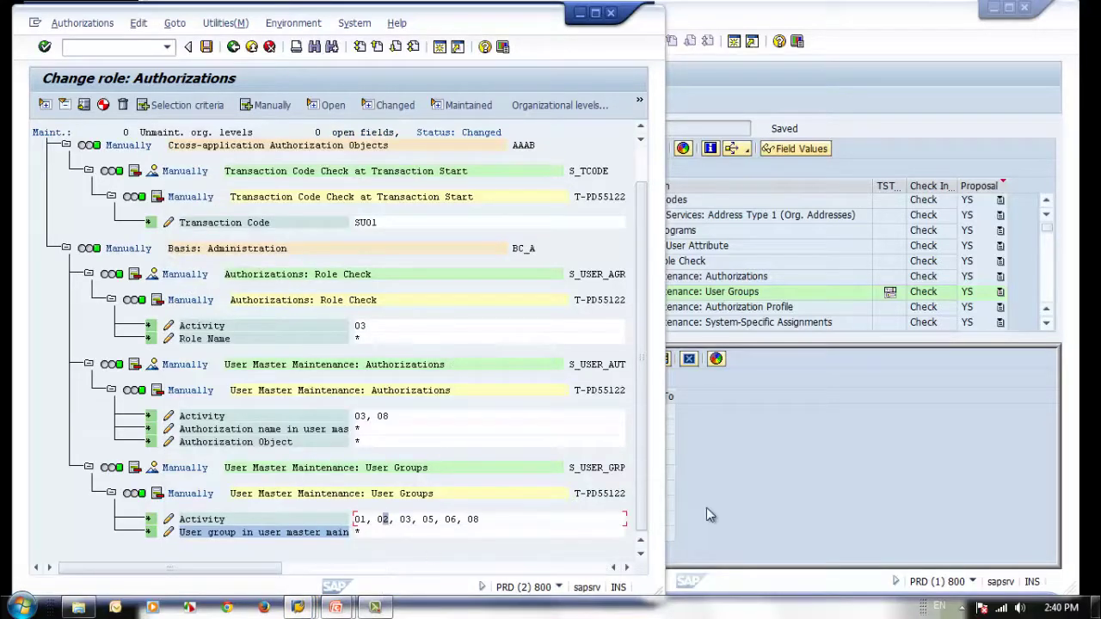
left_click(819, 508)
left_click(563, 313)
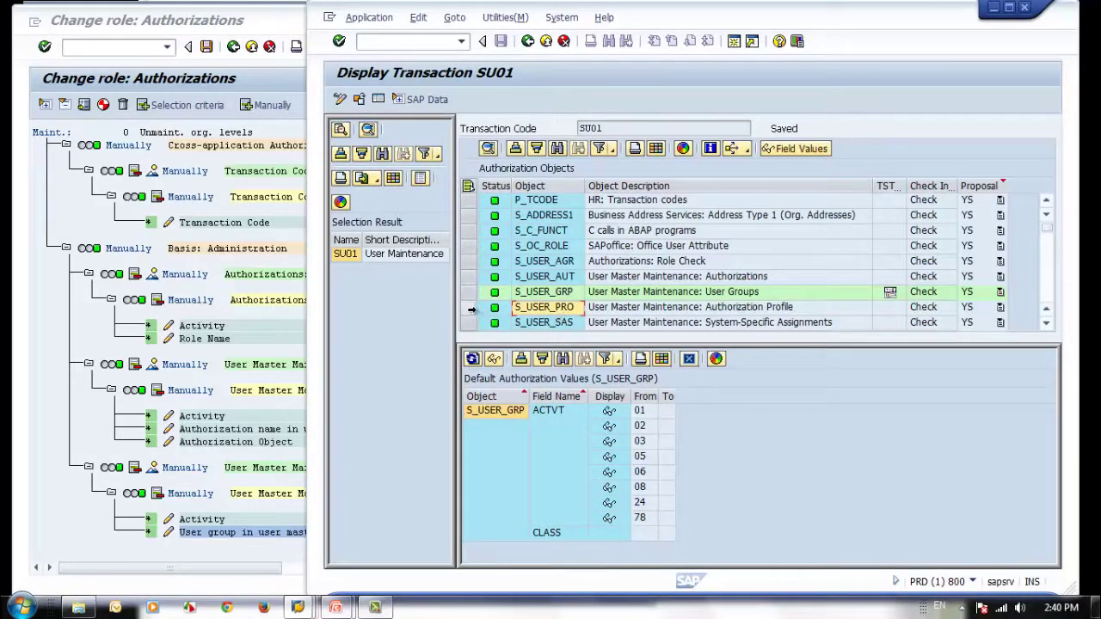
Review S_USER_PRO defaults in SU01 (ACTVT 03, 08, PROFILE) and return to the role tree.
left_click(468, 308)
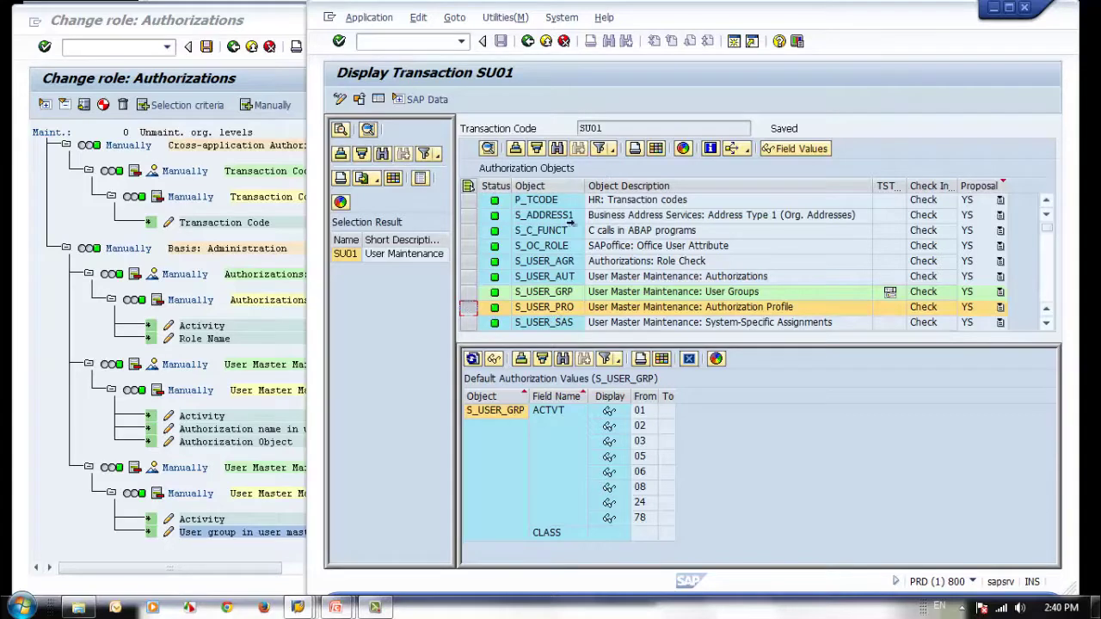
double_click(546, 312)
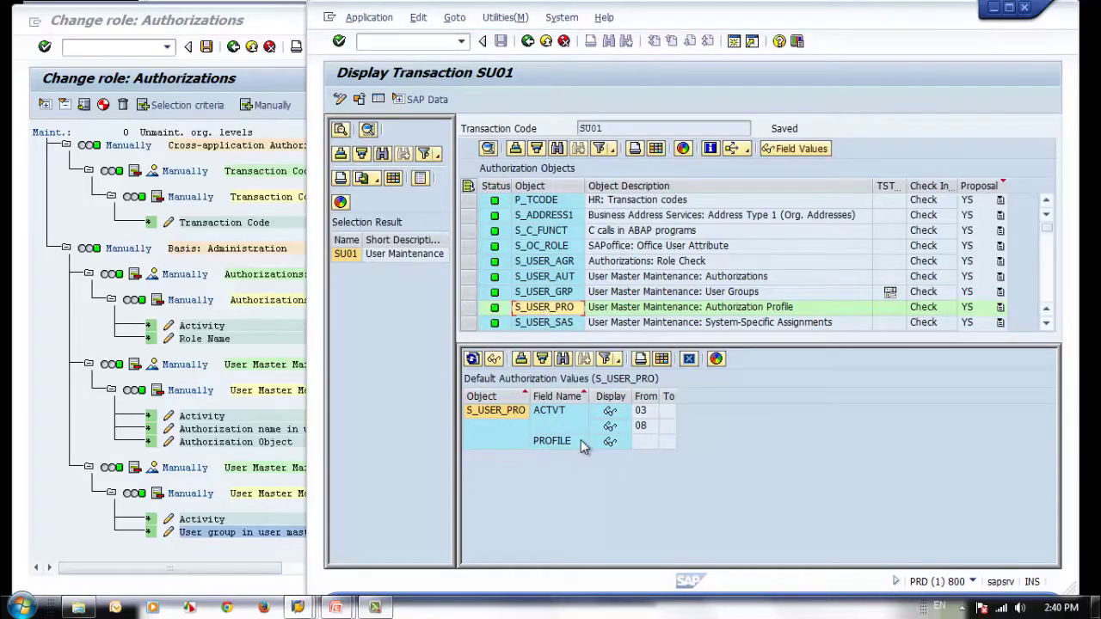
left_click(34, 406)
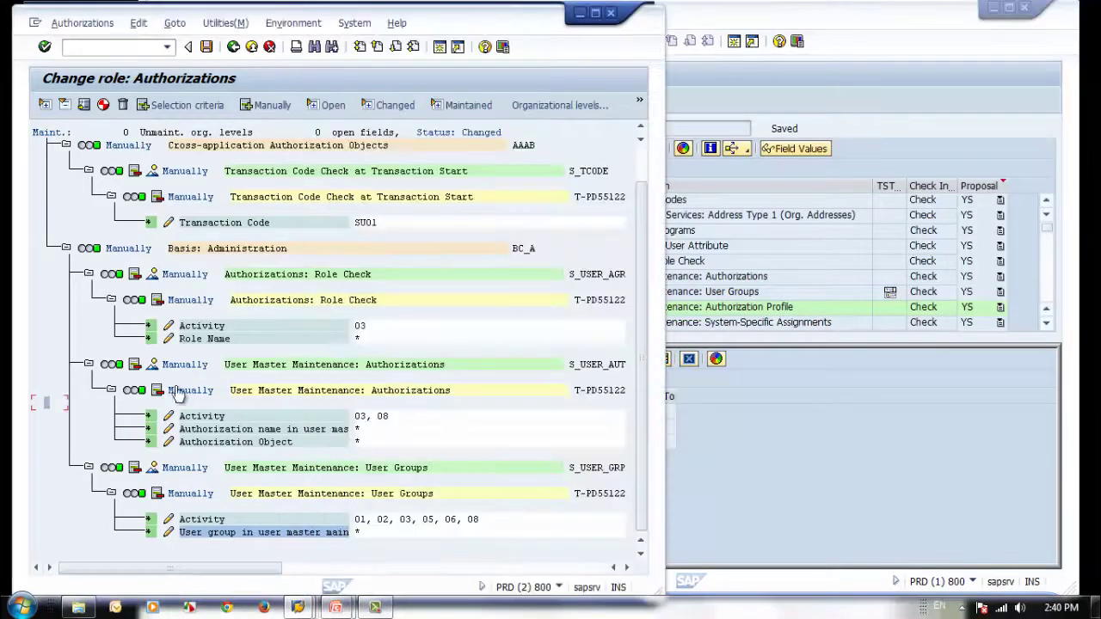
Add S_USER_PRO to the role manually and allow all authorization profiles (*).
left_click(272, 105)
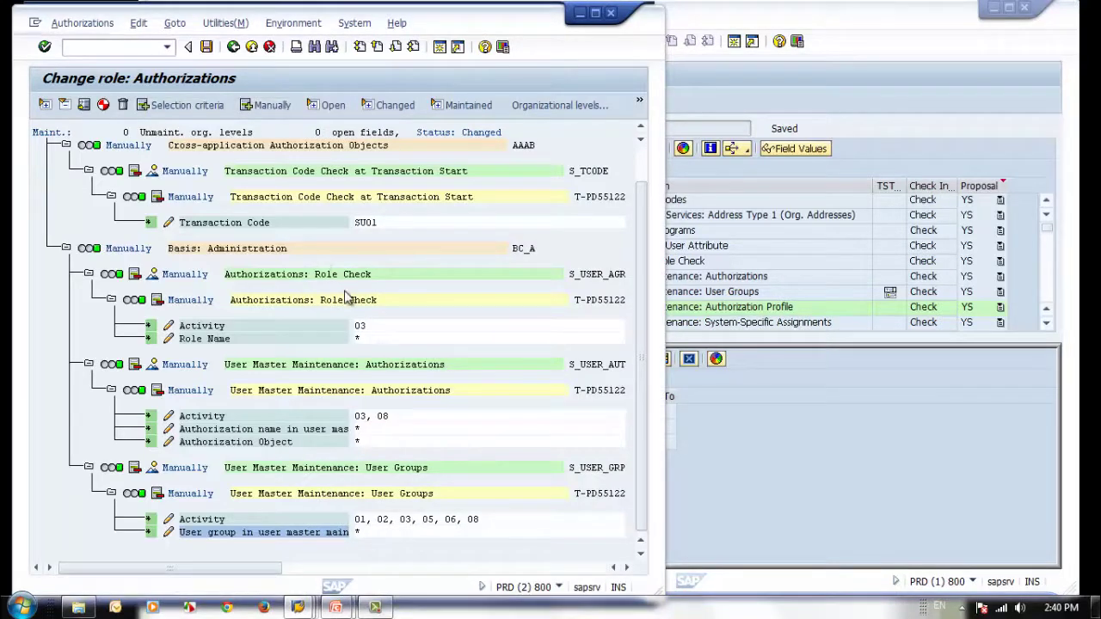
type("S_USER_PRO")
left_click(269, 382)
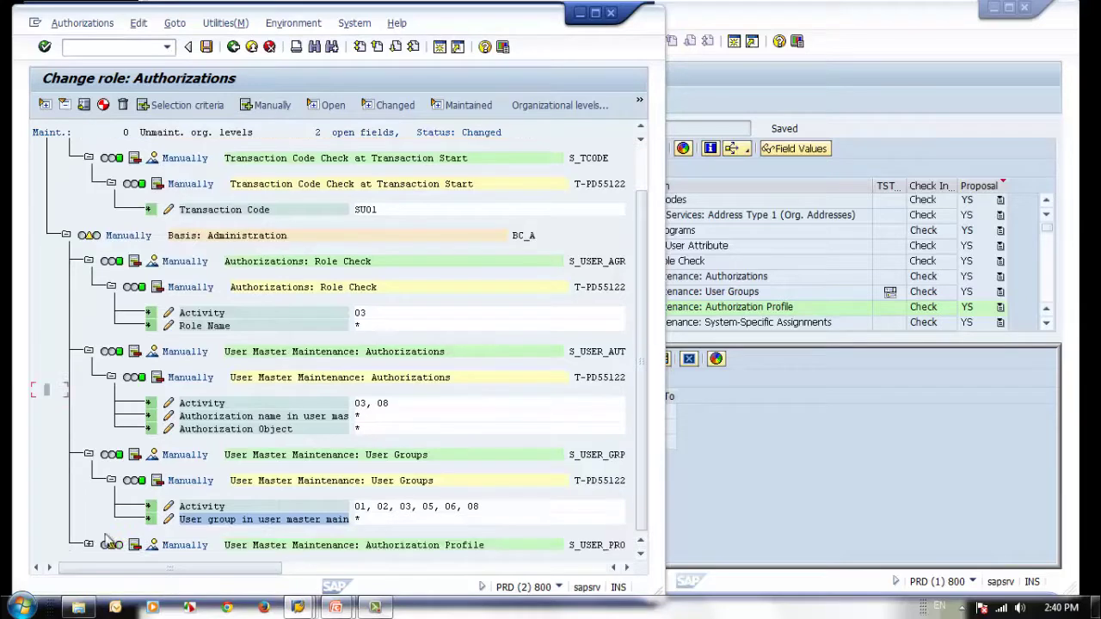
left_click(88, 545)
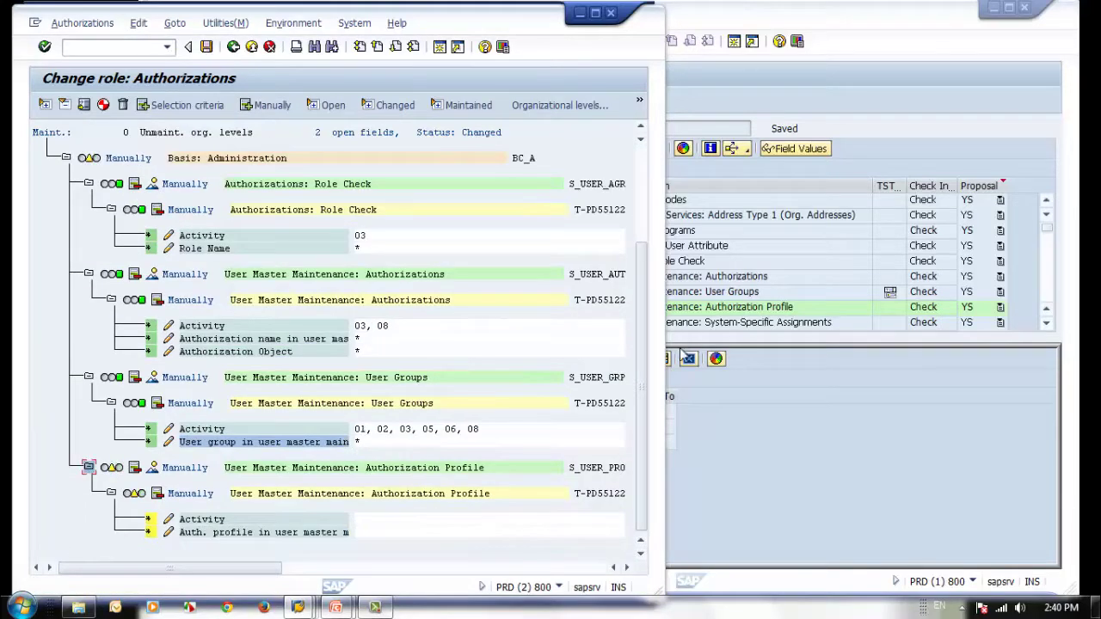
left_click(148, 531)
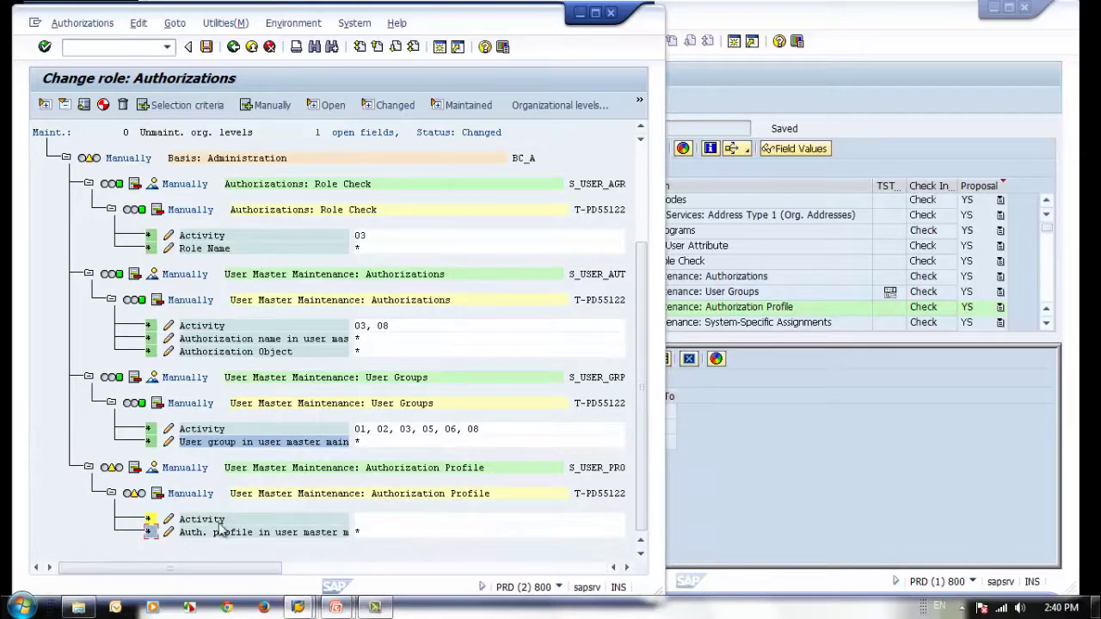
Grant S_USER_PRO activities 03 and 08, checking them against the SU01 defaults.
left_click(385, 521)
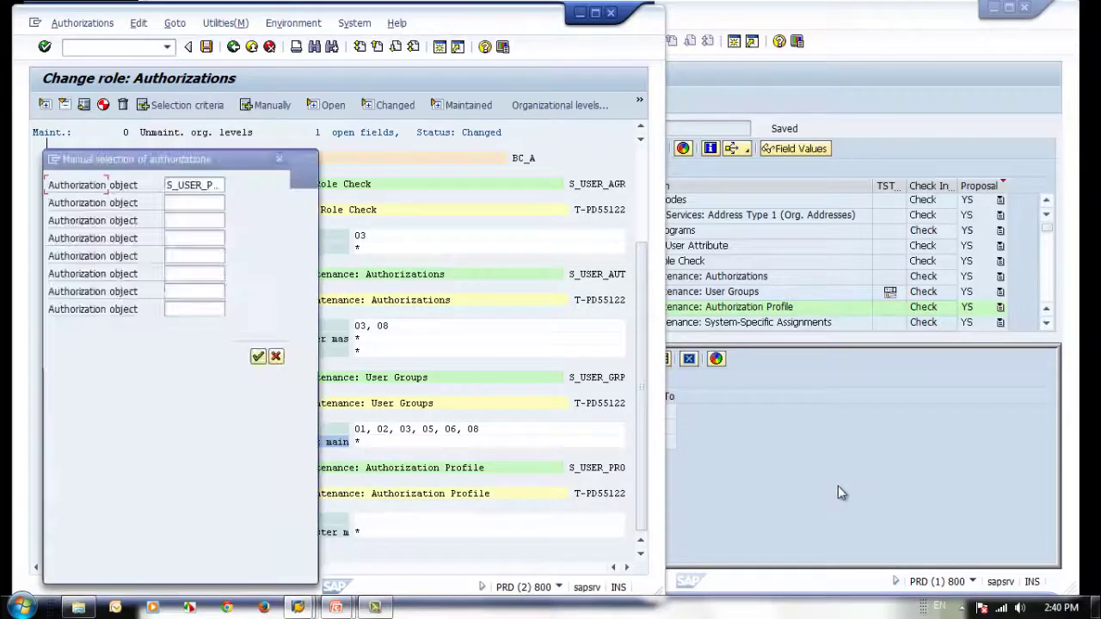
left_click(841, 487)
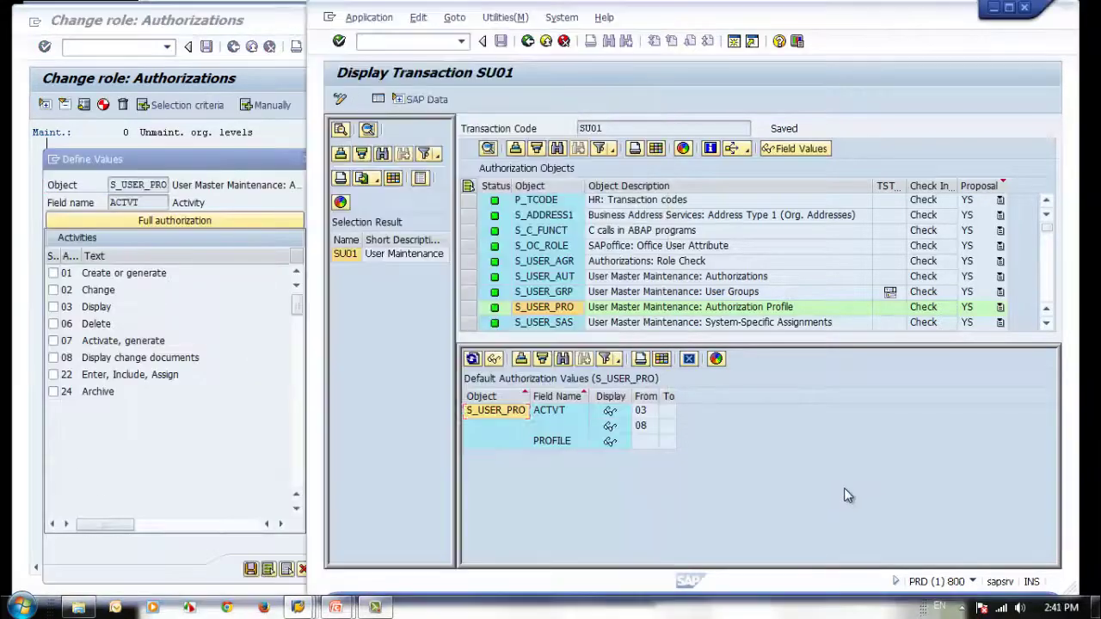
left_click(53, 306)
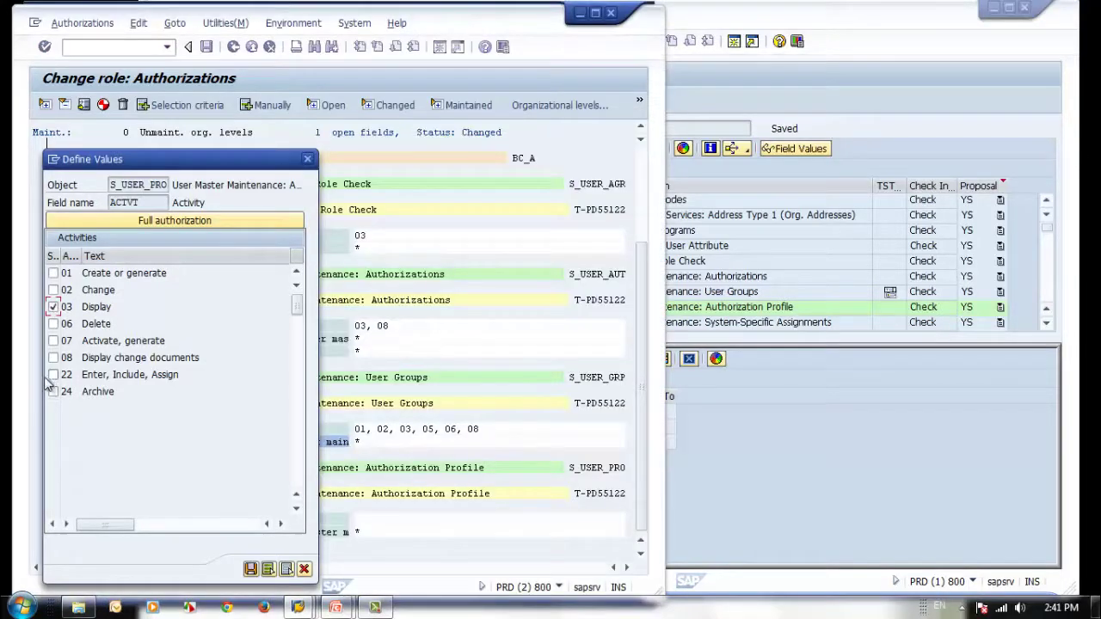
left_click(53, 358)
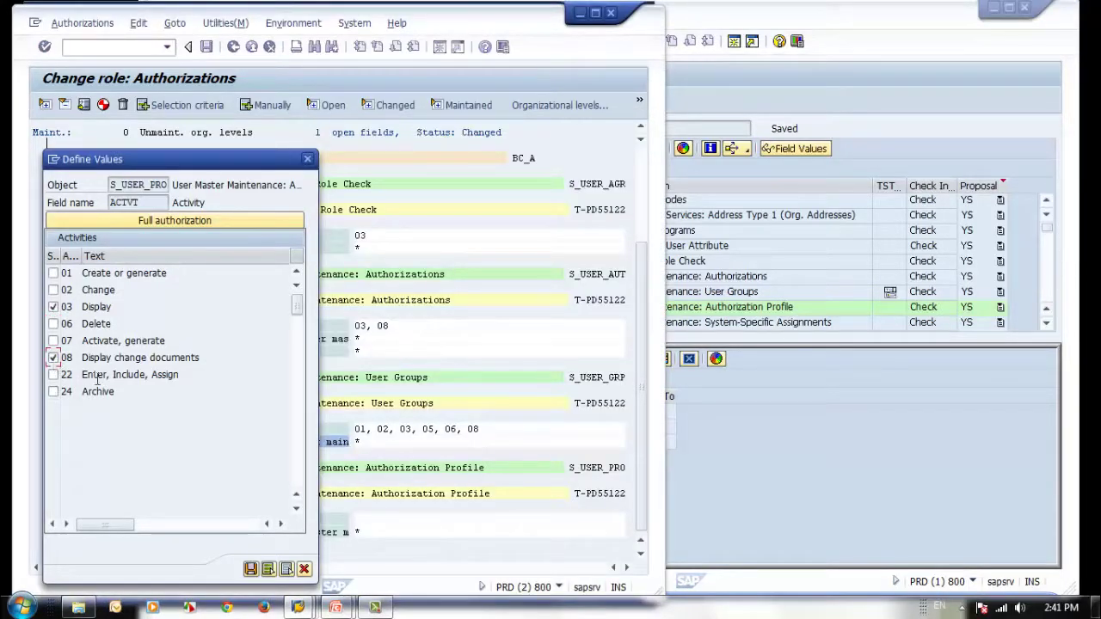
left_click(250, 568)
left_click(781, 516)
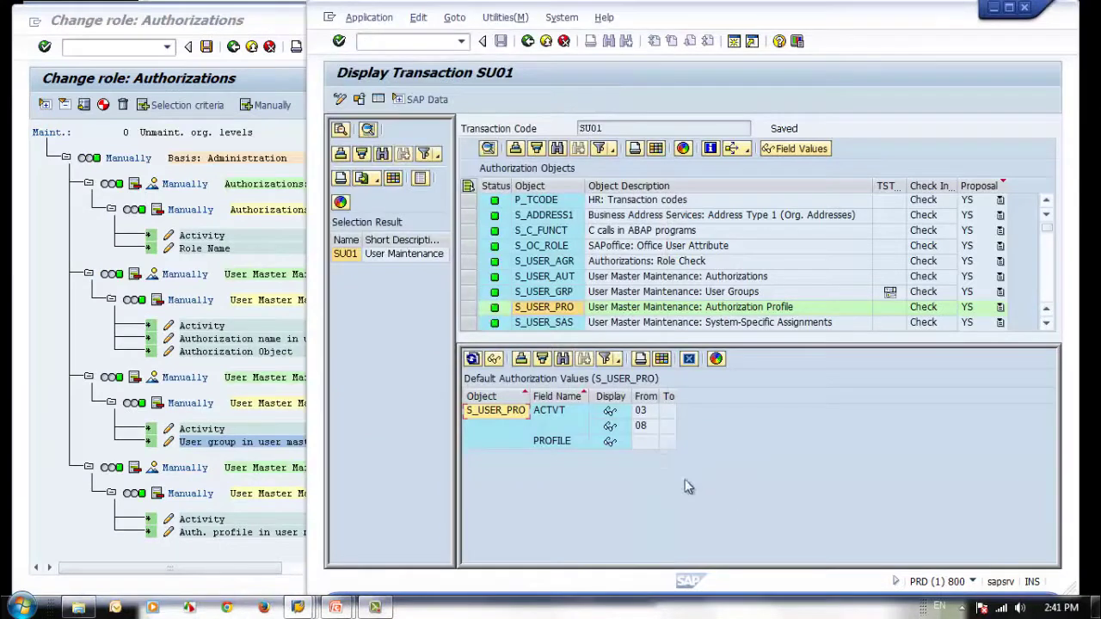
left_click(555, 323)
left_click(1039, 328)
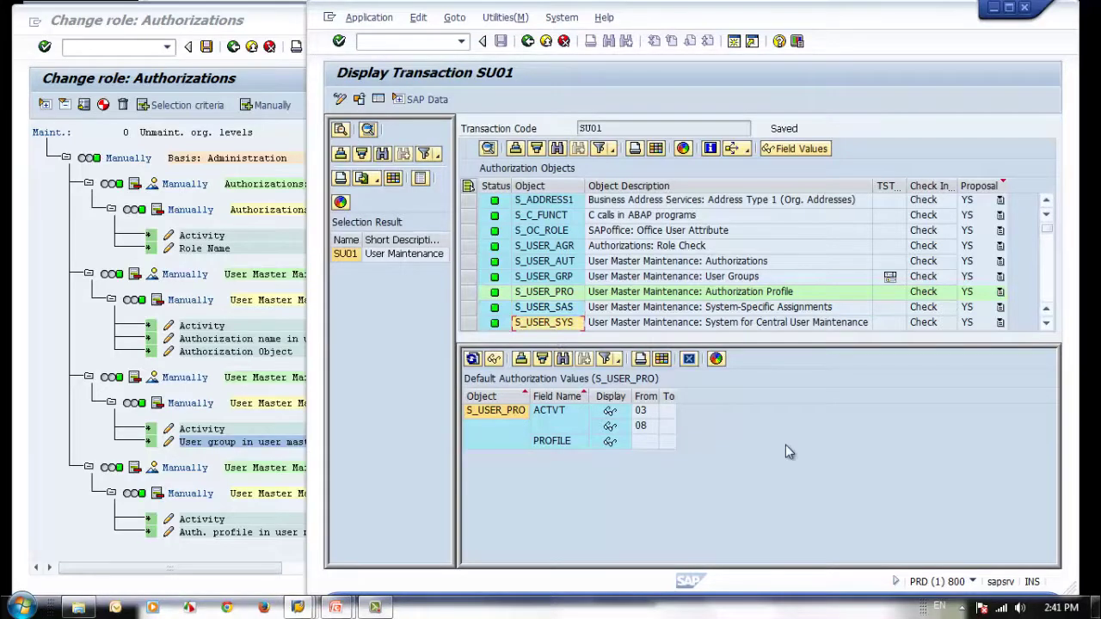
left_click(100, 344)
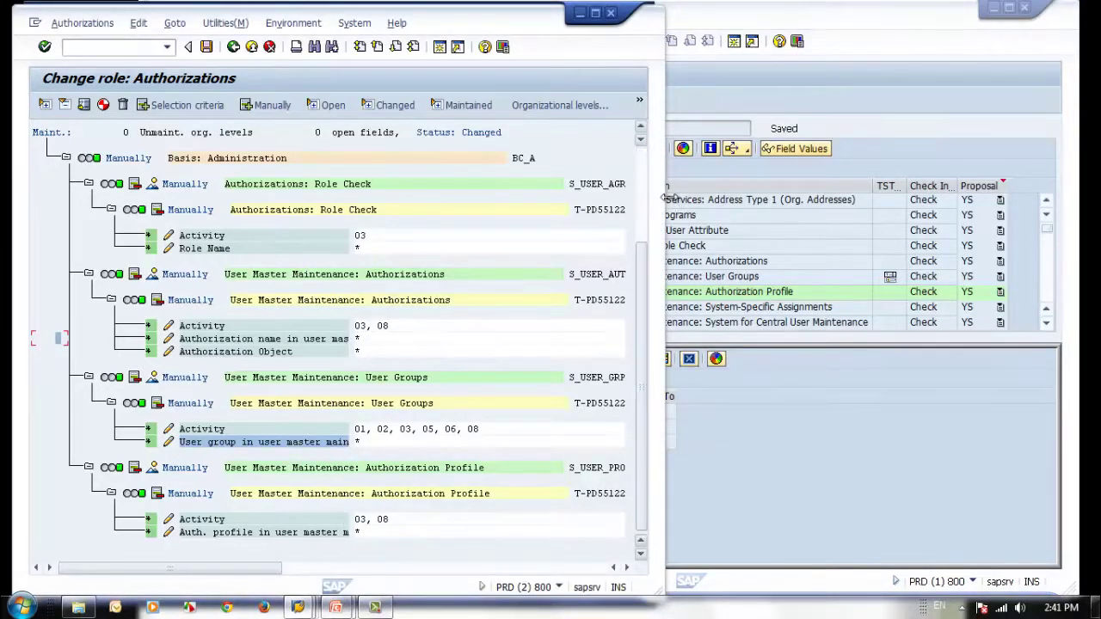
left_click(640, 160)
Save the role with default profile name T-PD551229, generate the profile, and exit authorizations.
left_click(208, 48)
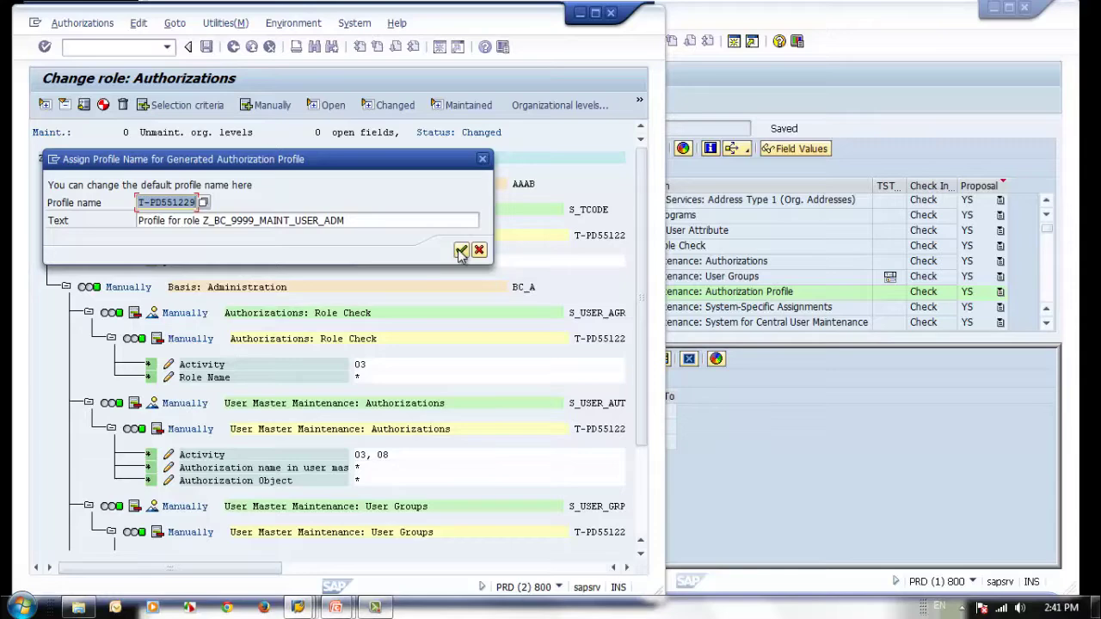
left_click(459, 250)
left_click(102, 105)
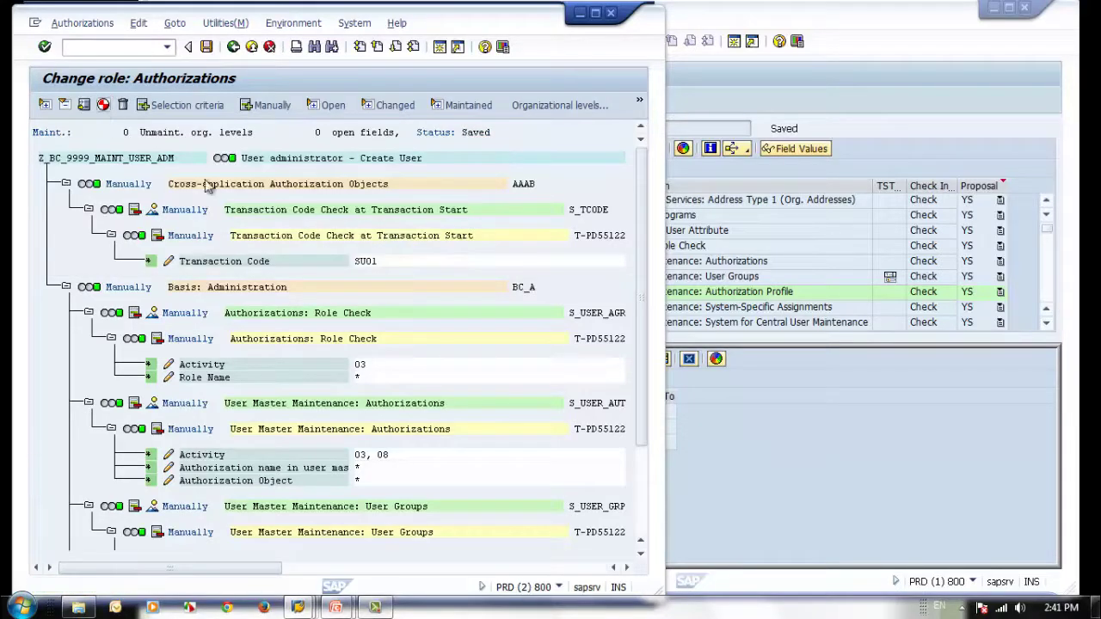
left_click(233, 47)
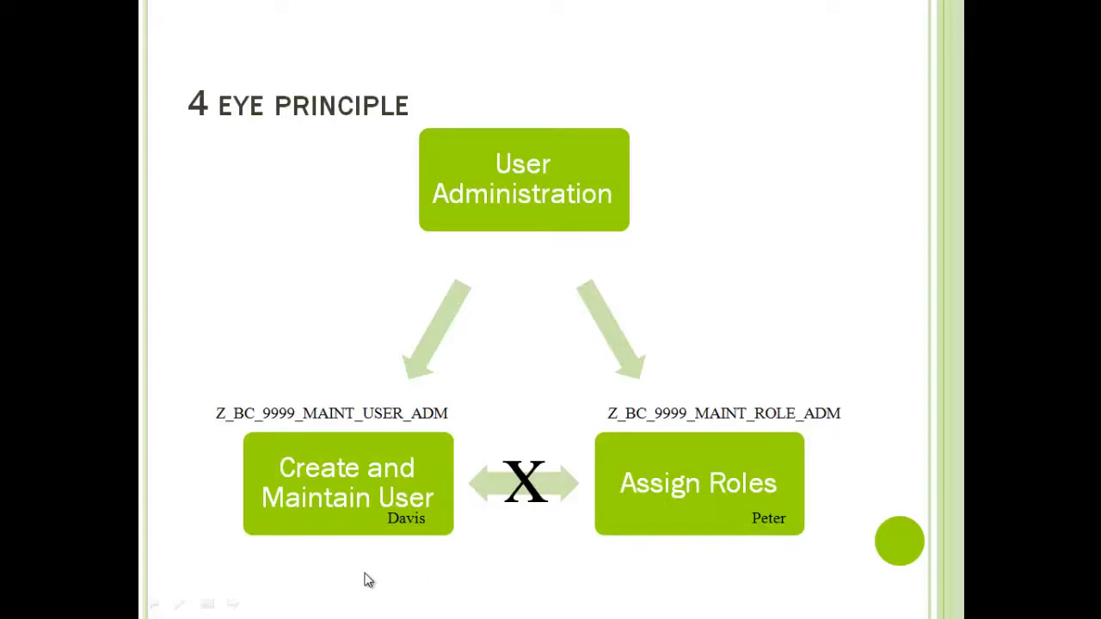
Run SU01 and start creating a new user with the chosen user ID.
key("alt+Tab")
key("alt+Tab")
key("alt+Tab")
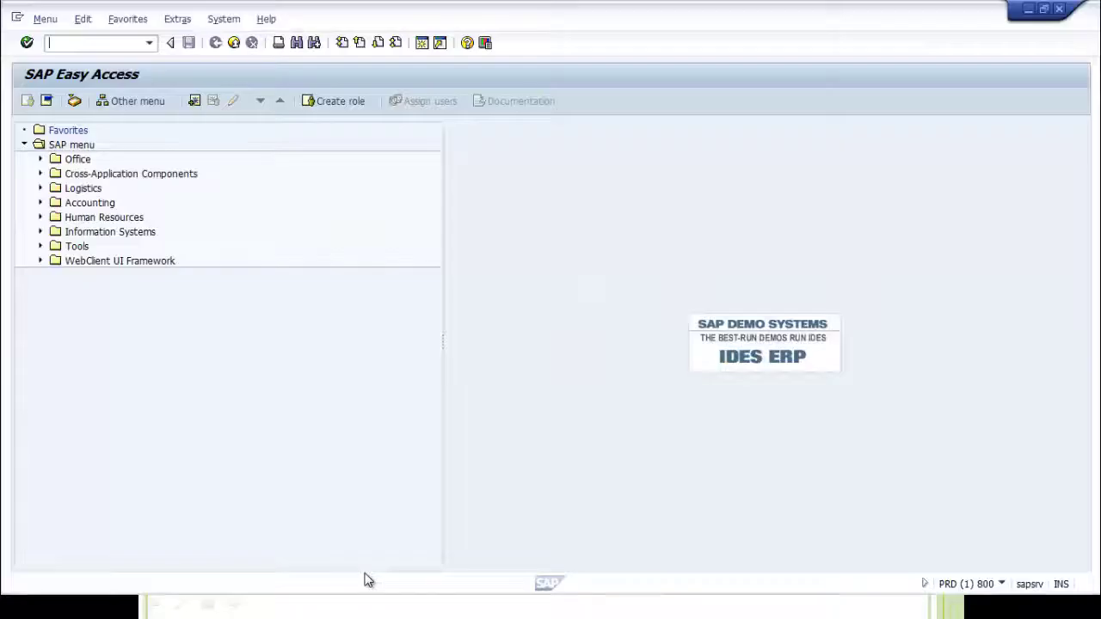
type("su01")
key("Return")
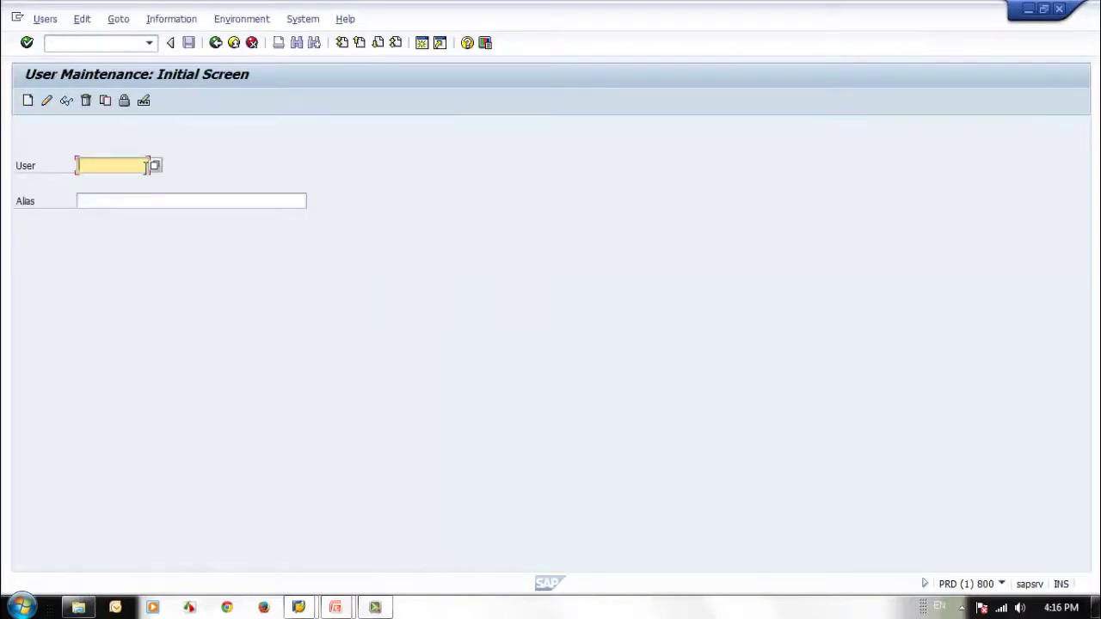
type("da")
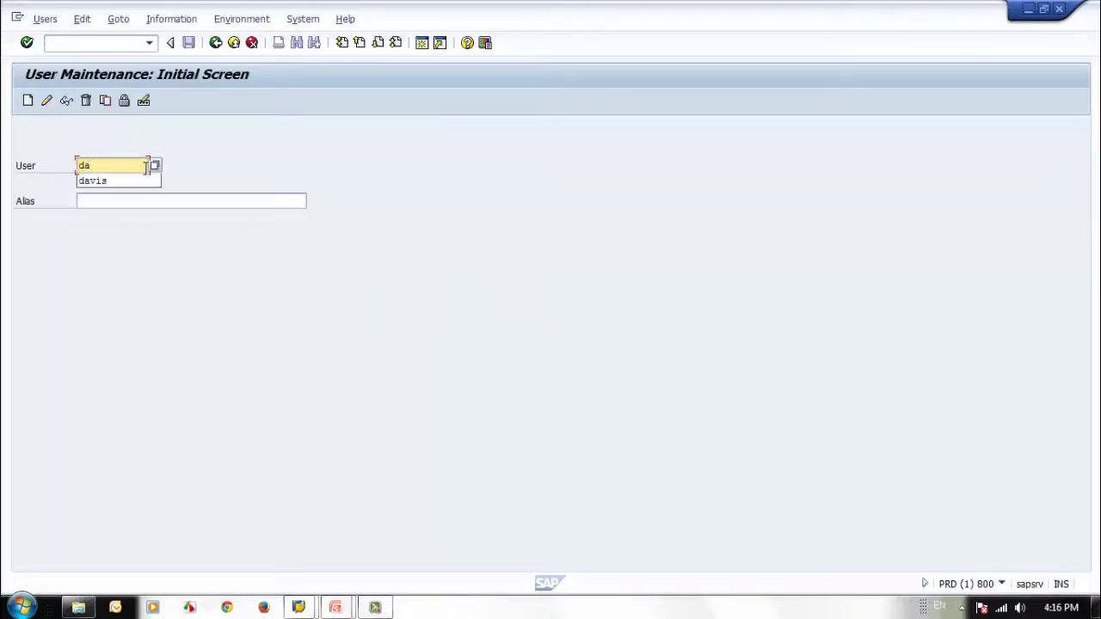
key("Down")
key("Return")
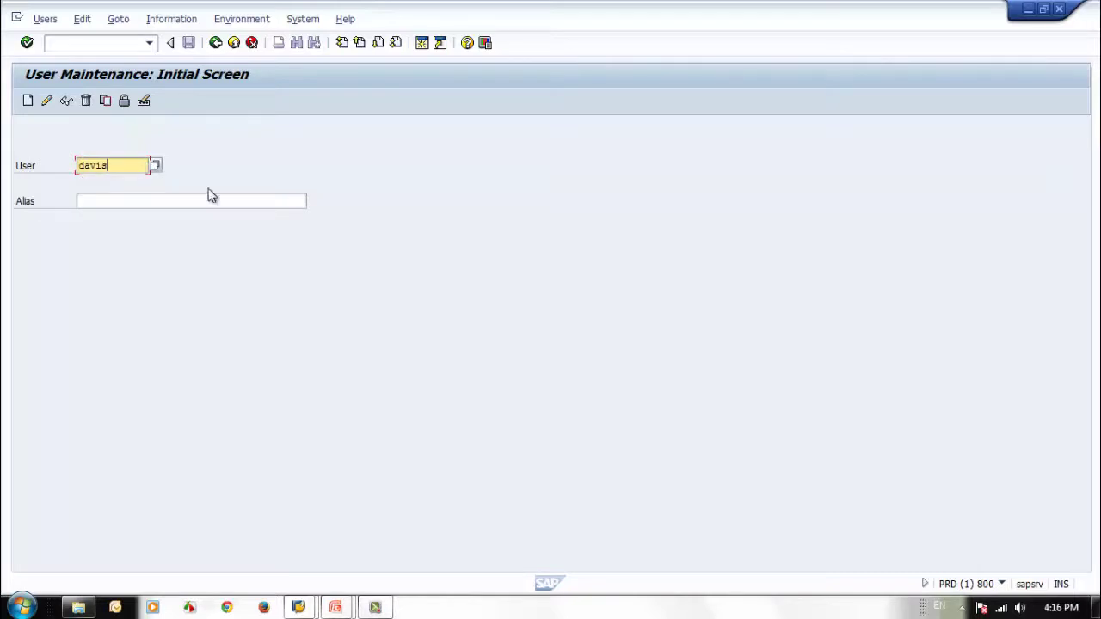
left_click(29, 101)
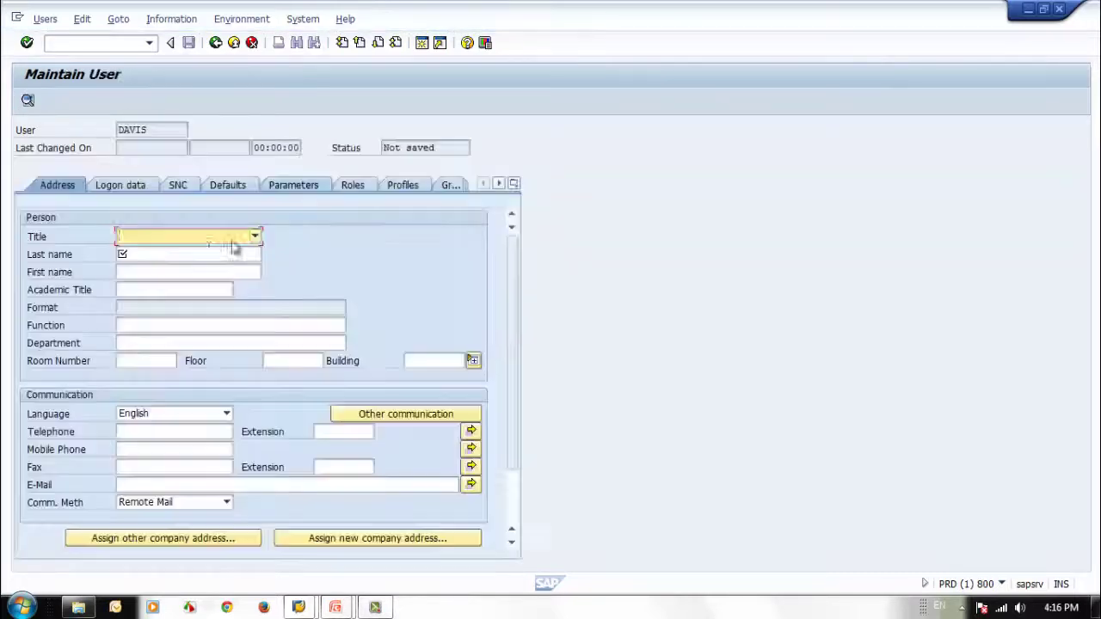
Enter the user's last name and set the Function to User Admin.
type("Davis")
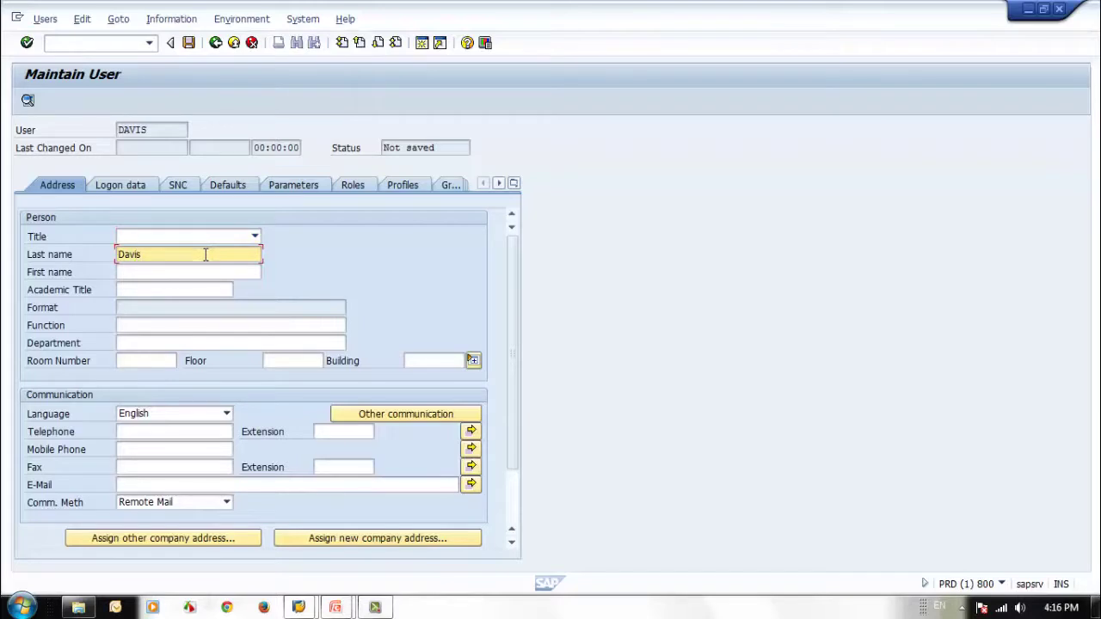
left_click(137, 327)
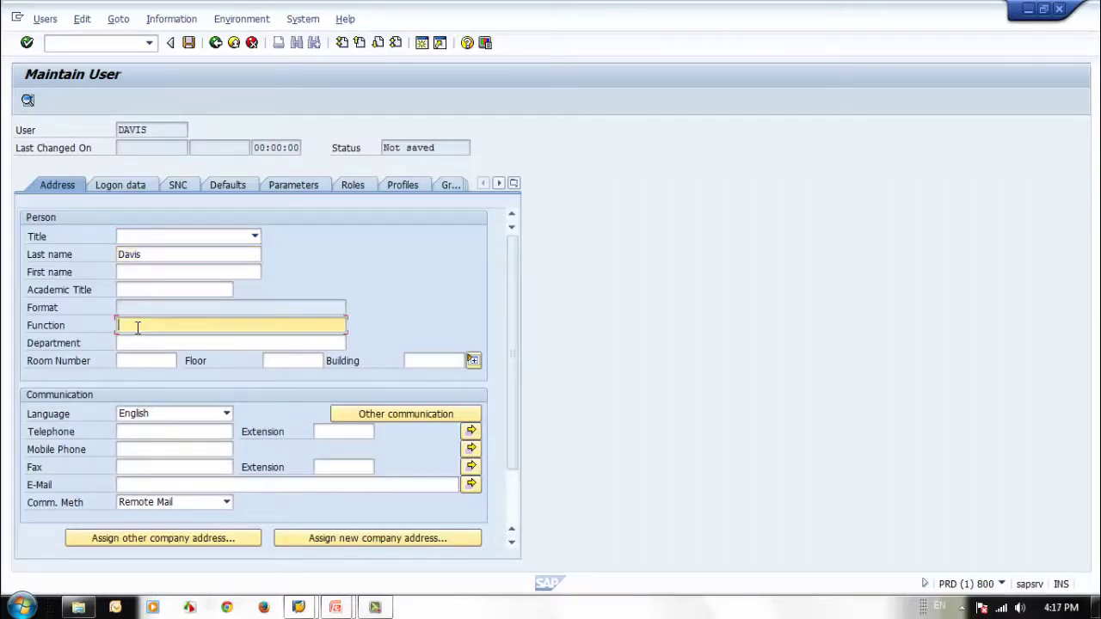
type("User Admin")
left_click(120, 188)
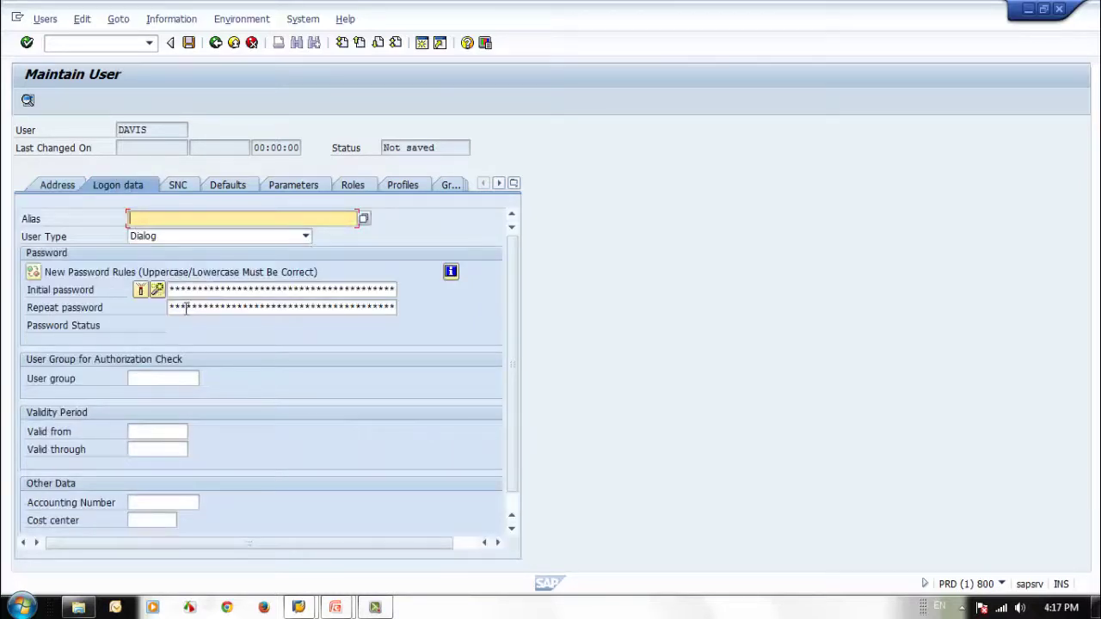
Enter and repeat the initial password and set the user group to SUPER.
left_click(217, 297)
type("***")
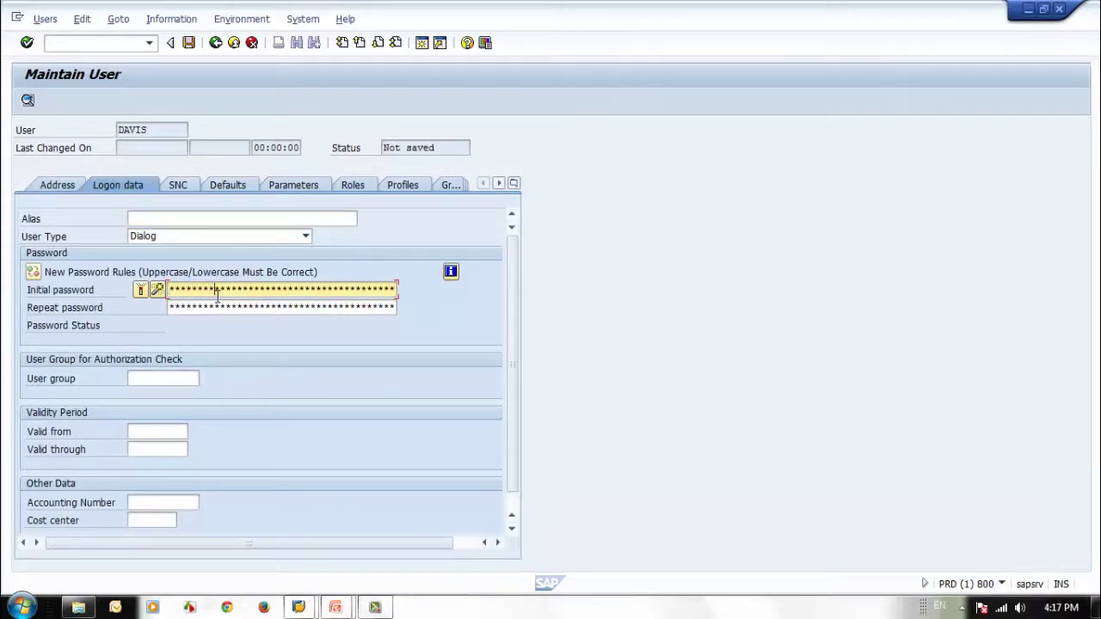
key("Tab")
type("******")
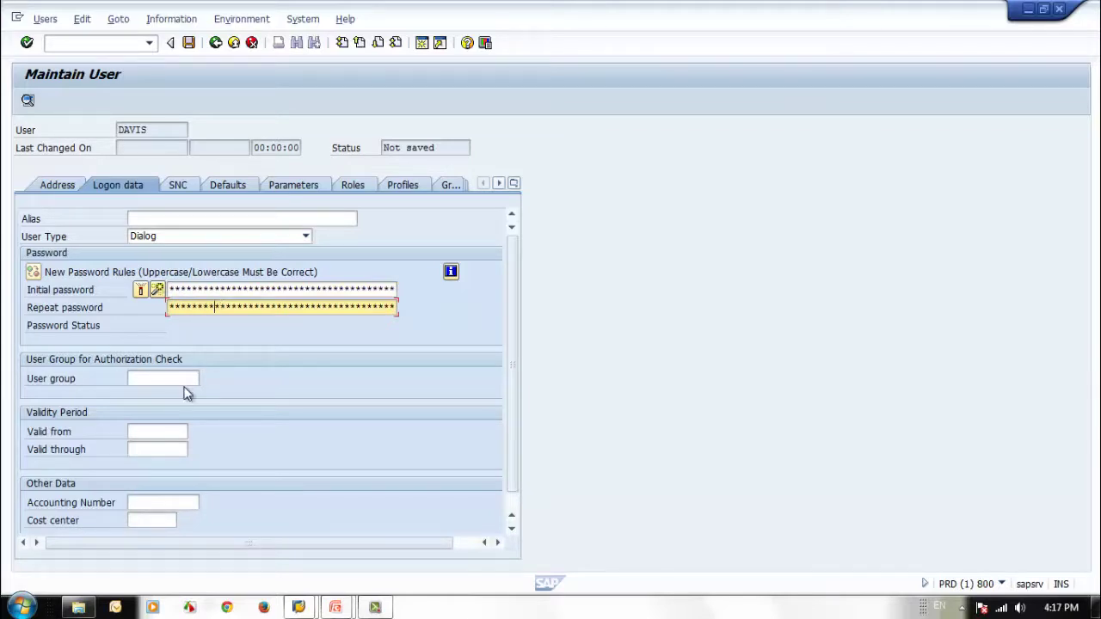
left_click(172, 380)
type("s")
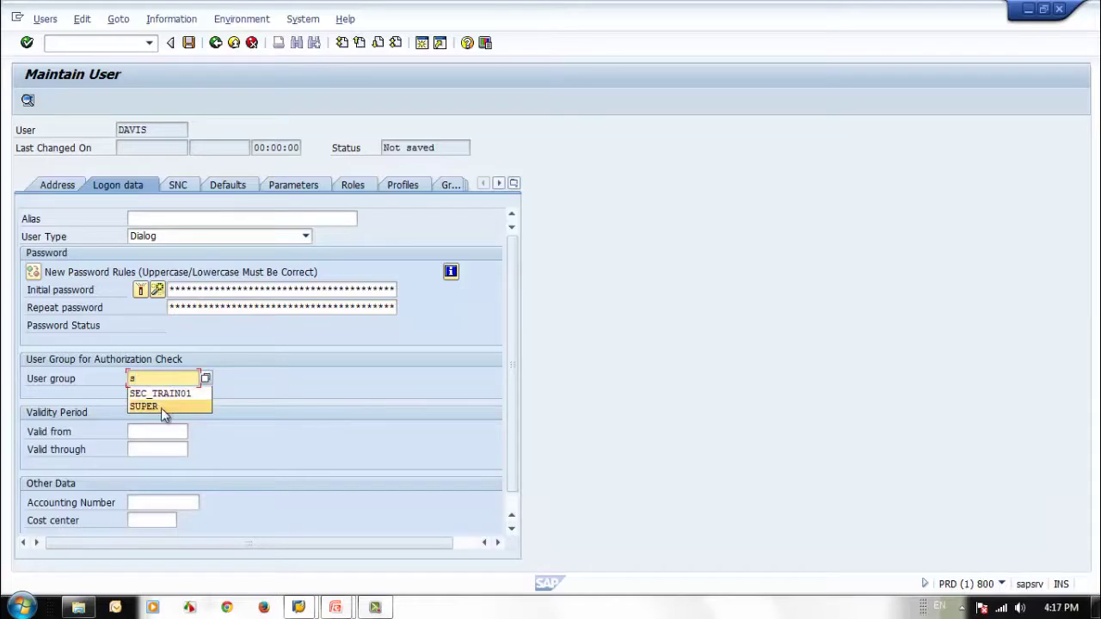
left_click(161, 406)
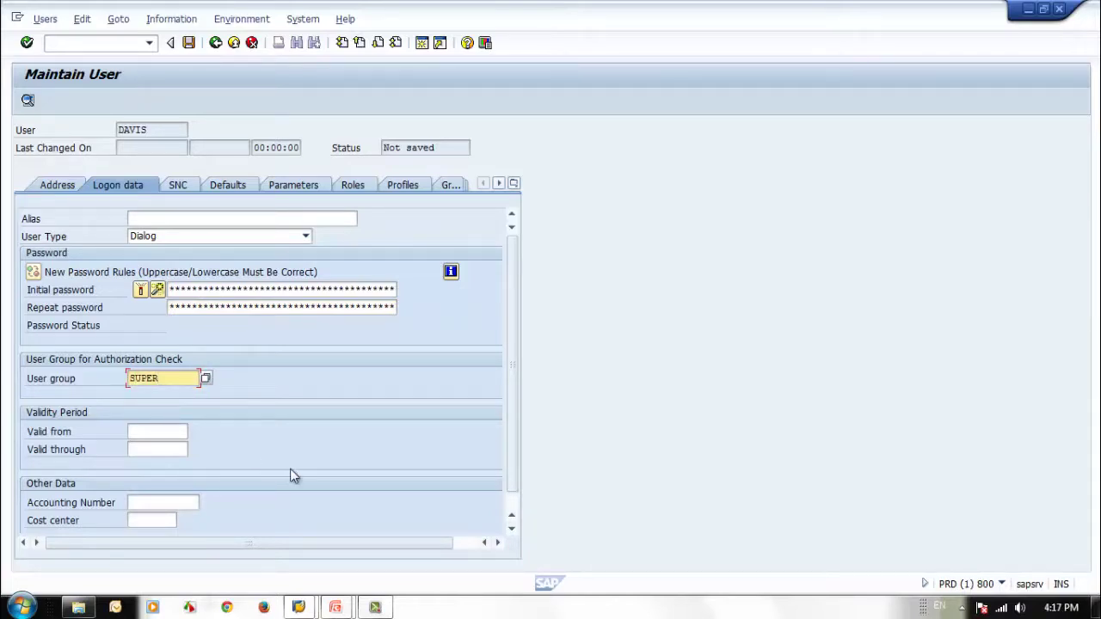
key("Return")
Set Valid from to 17.05.2014 and begin entering 31.12.9999 as Valid through.
left_click(140, 433)
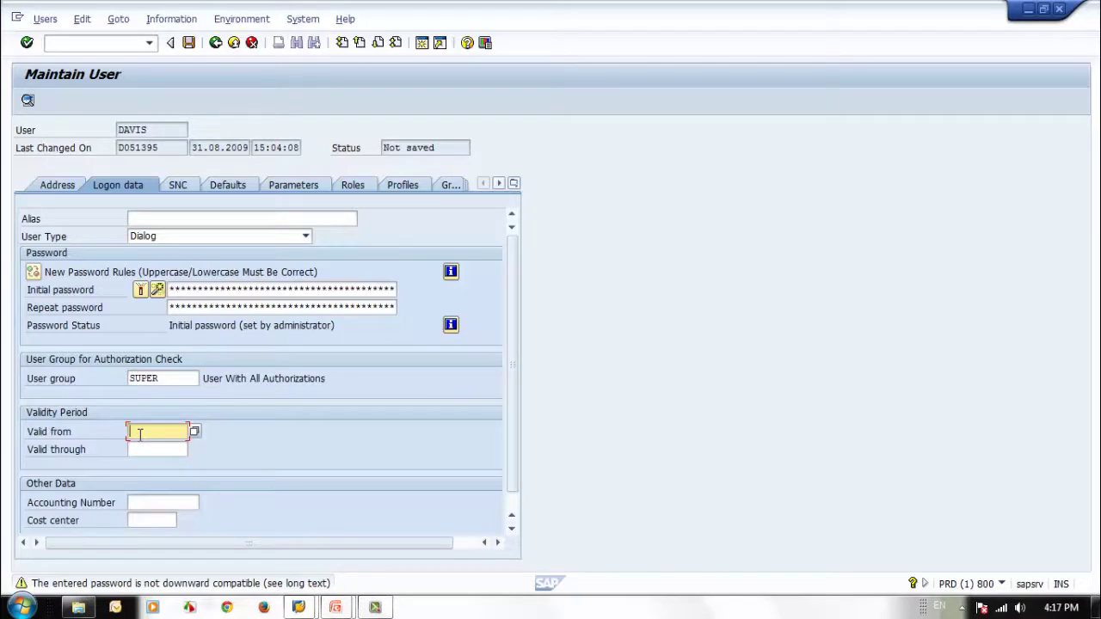
left_click(145, 449)
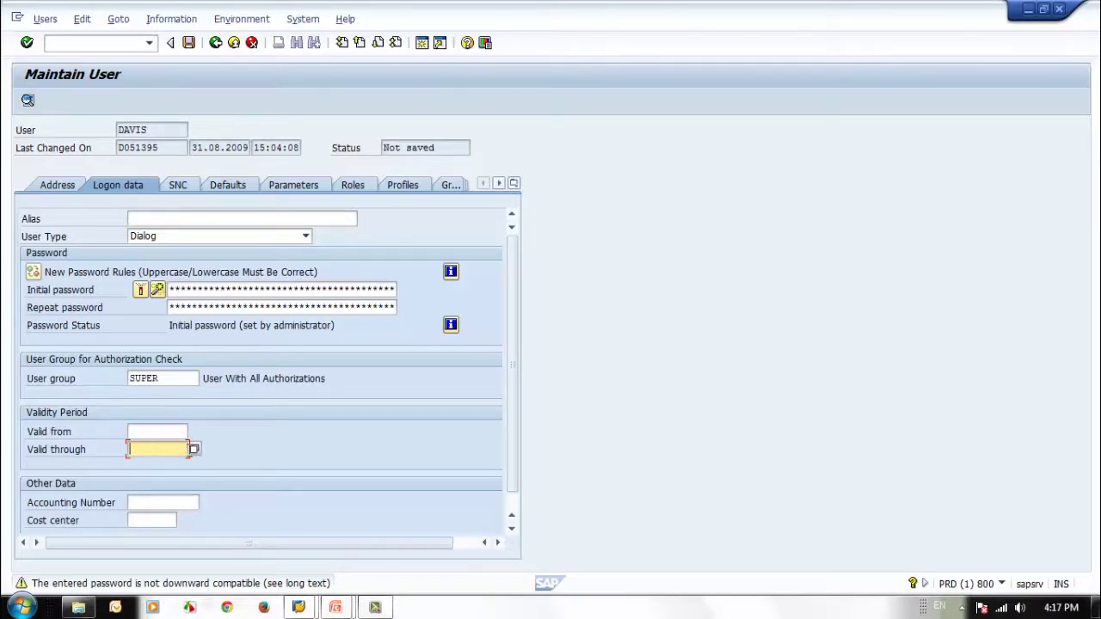
left_click(194, 449)
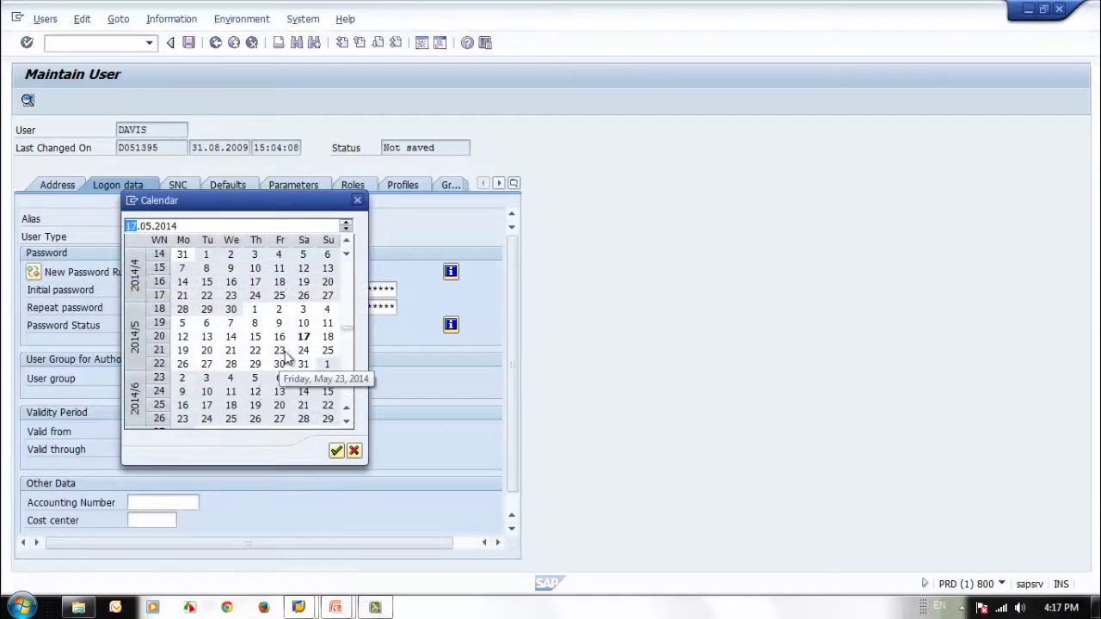
double_click(304, 337)
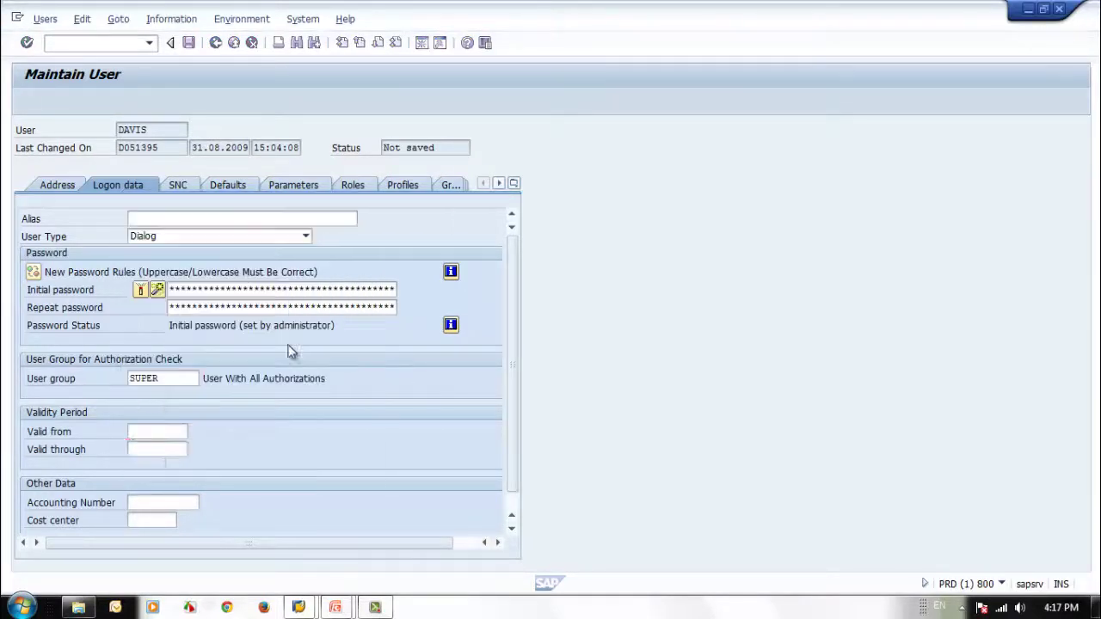
key("ctrl+c")
left_click(132, 449)
left_click(140, 432)
key("ctrl+v")
left_click(132, 449)
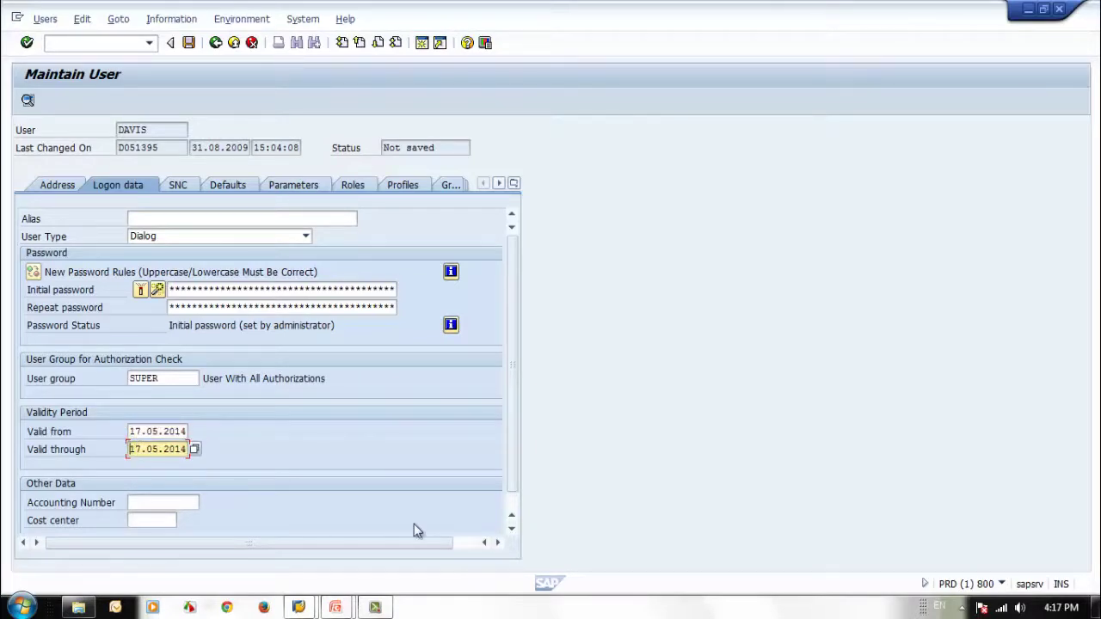
key("Insert")
type("31")
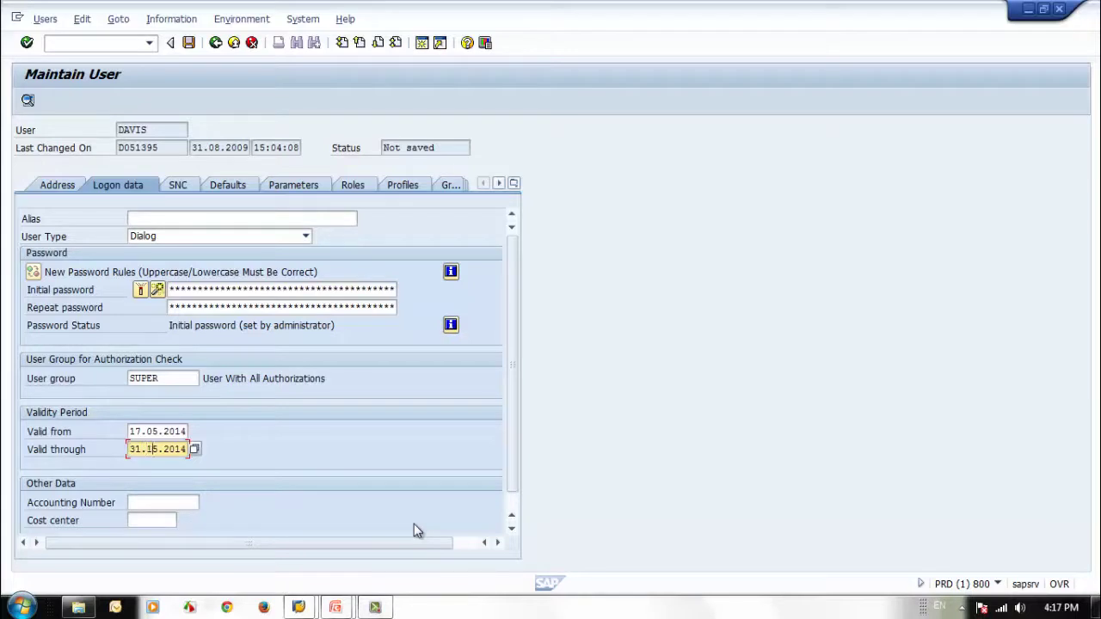
type(".12.9999")
Assign role Z_BC_9999_MAINT_USER_ADM to the user via a Z_BC_9999* role search.
left_click(367, 184)
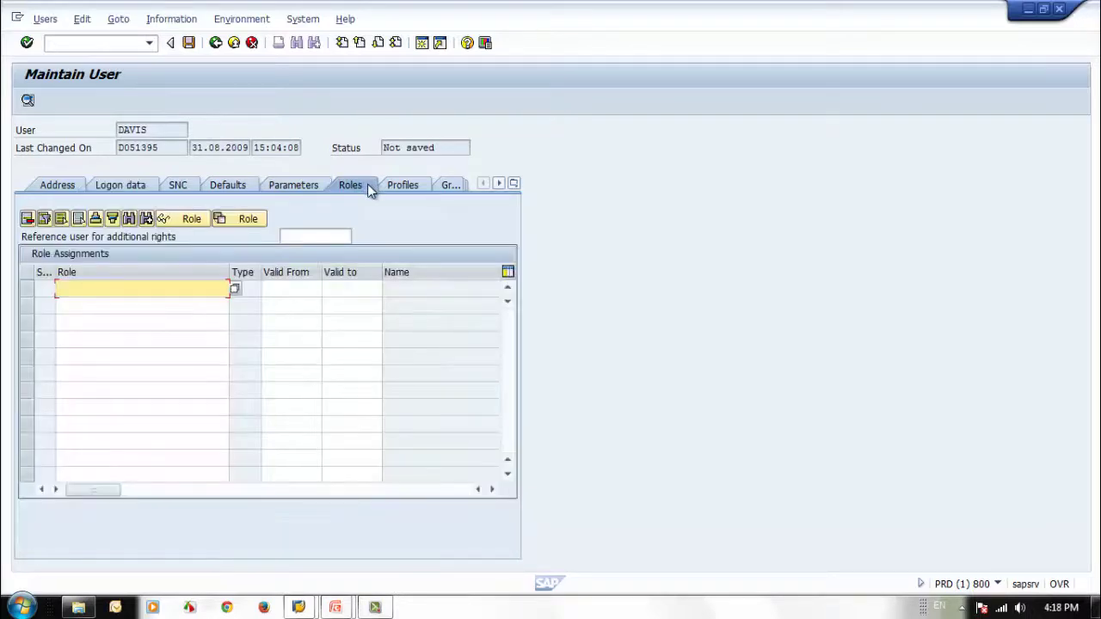
left_click(336, 607)
left_click(385, 565)
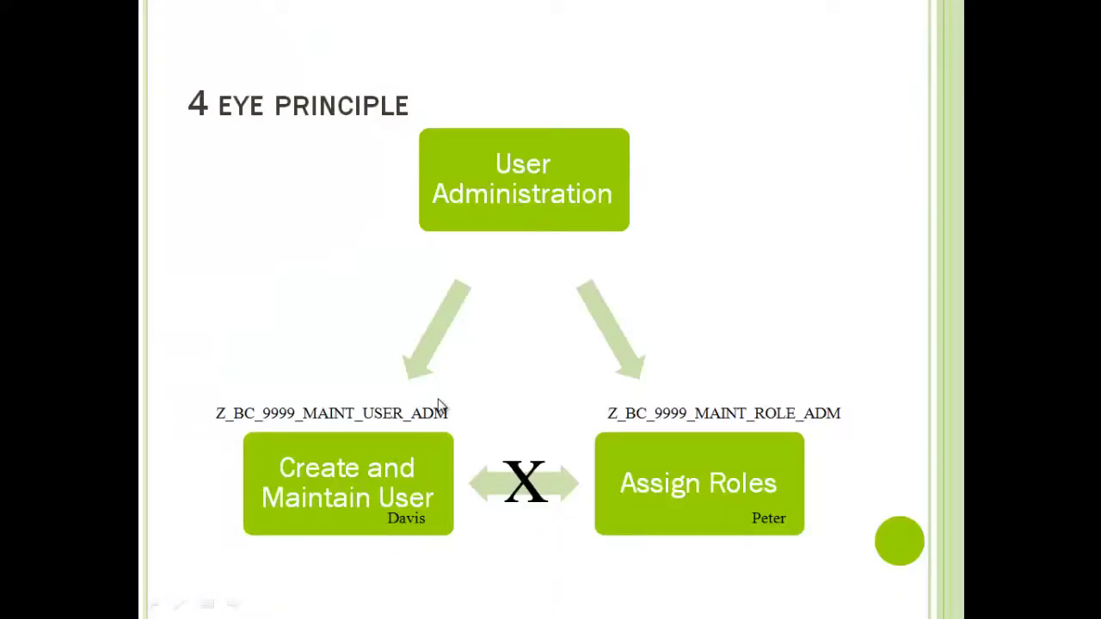
key("alt+Tab")
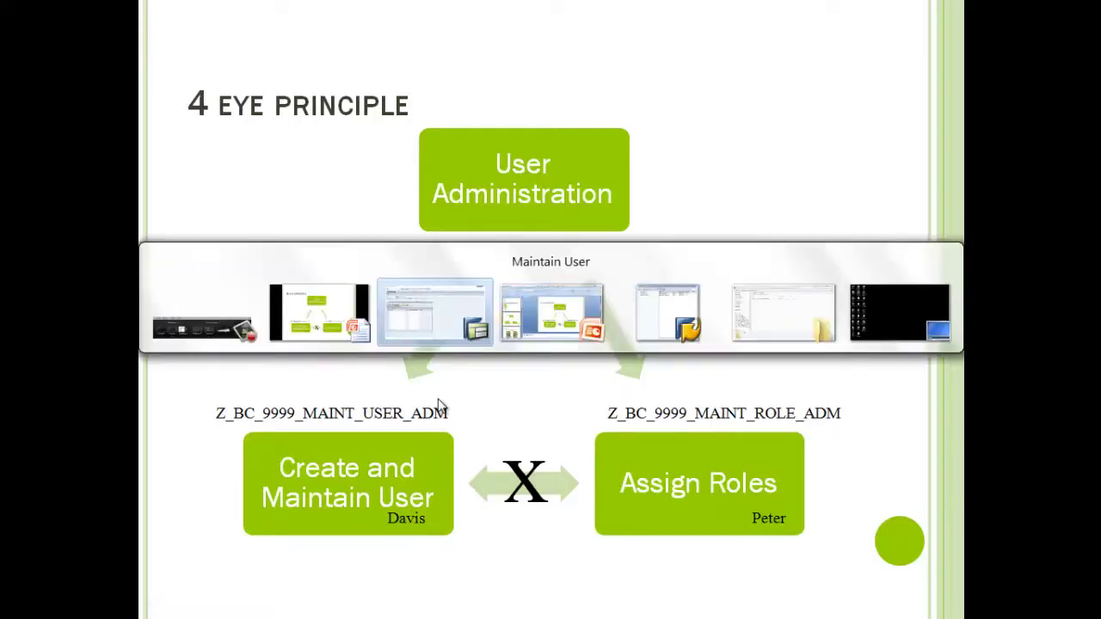
type("Z")
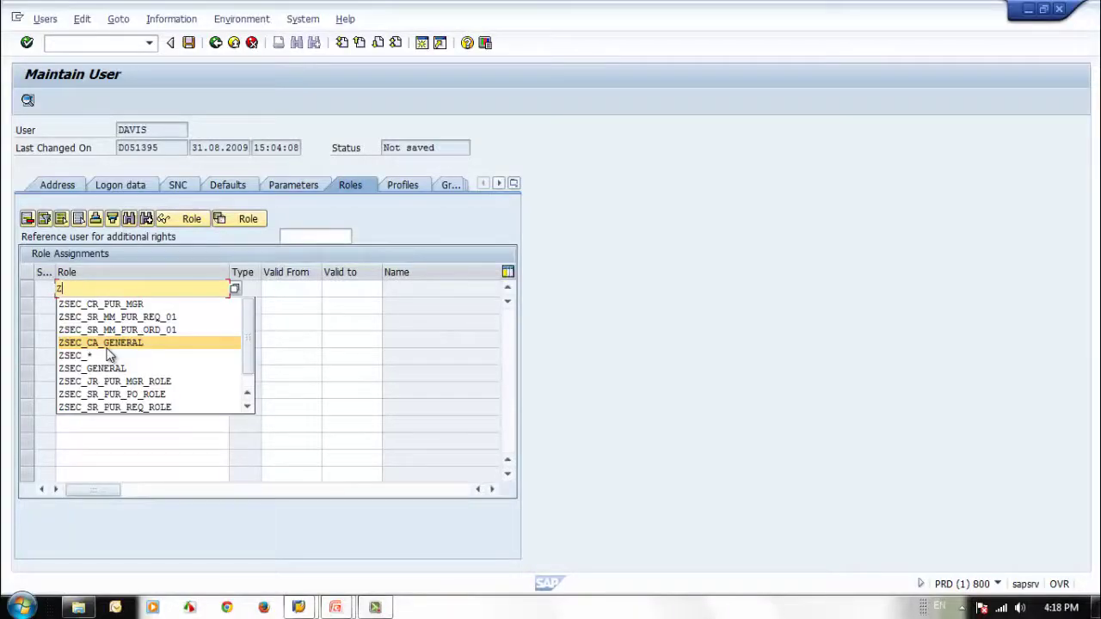
type("_BC_99")
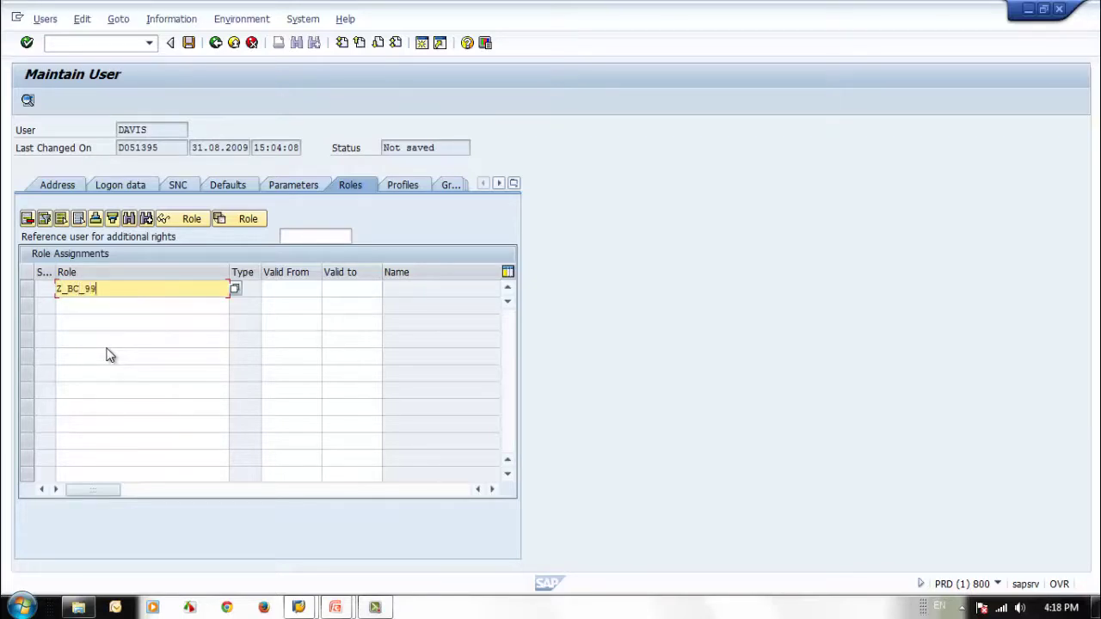
type("98*")
key("F4")
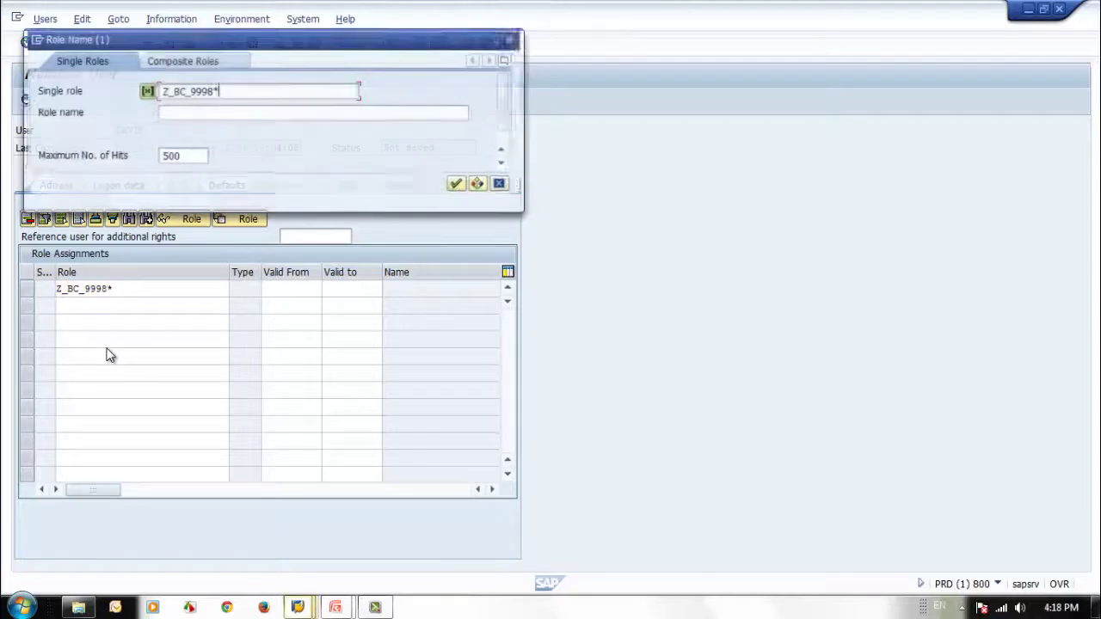
key("Return")
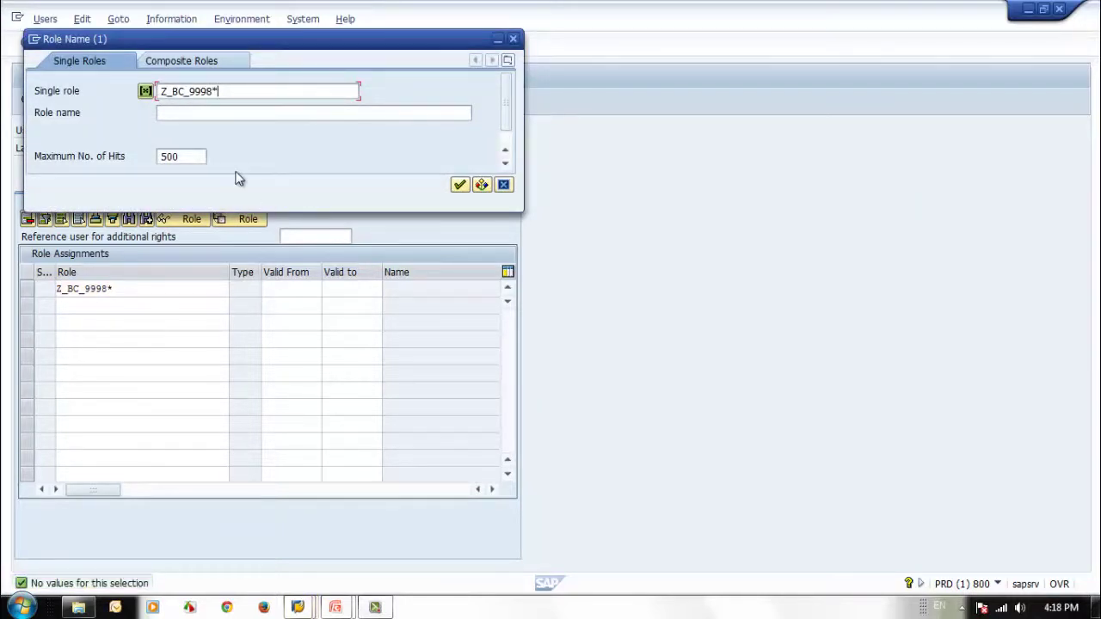
key("BackSpace")
key("BackSpace")
type("9*")
key("Return")
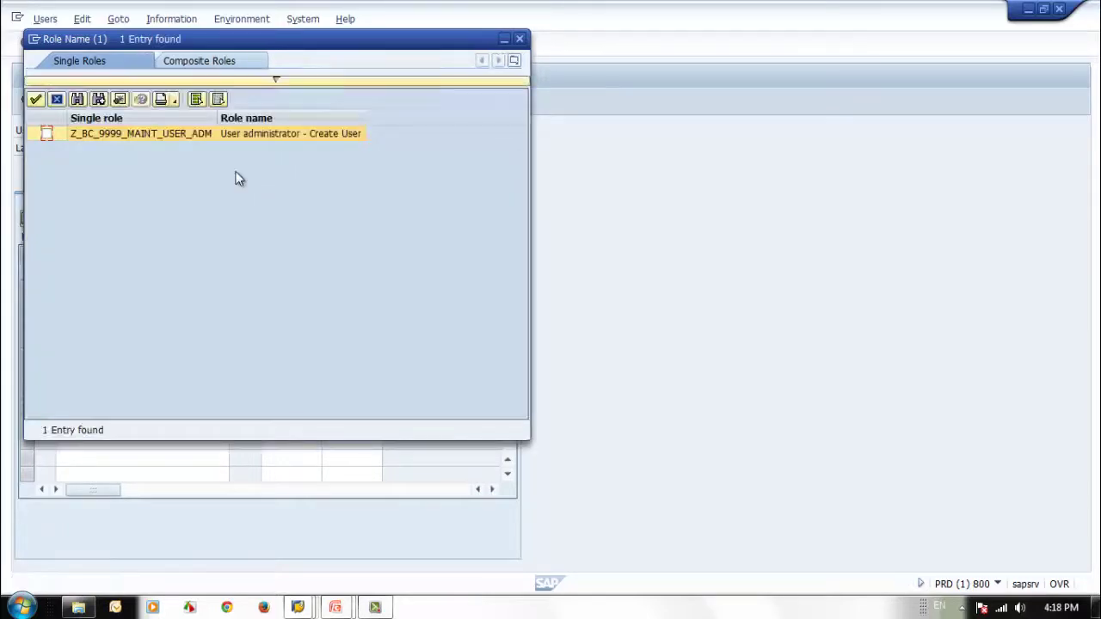
left_click(36, 99)
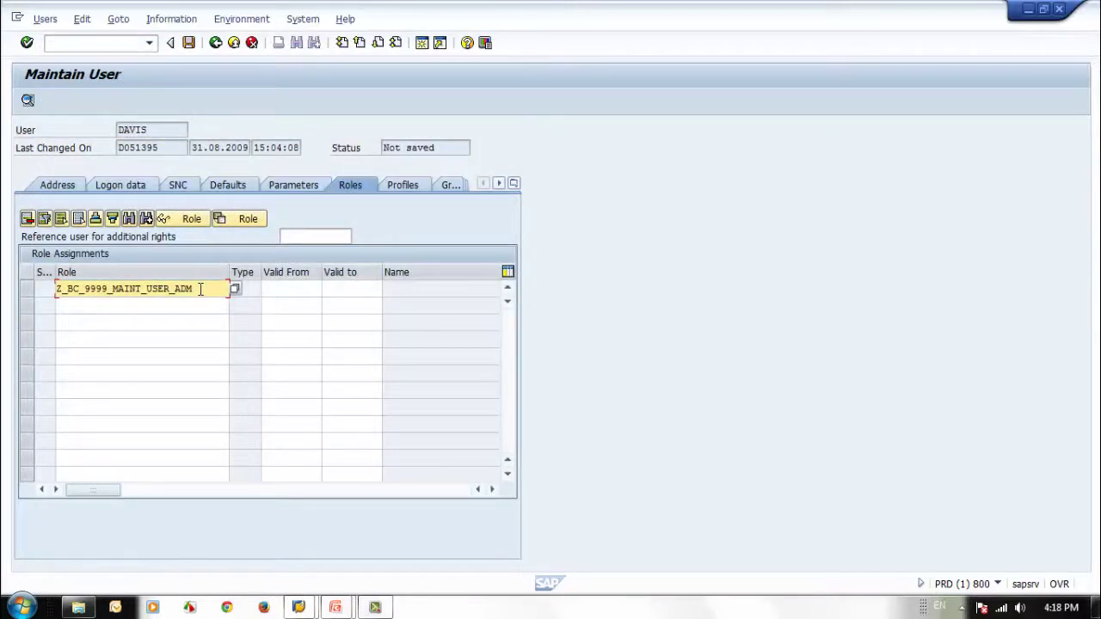
key("Return")
Add ZSEC_CA_GENERAL as a second role and save the user.
left_click(180, 306)
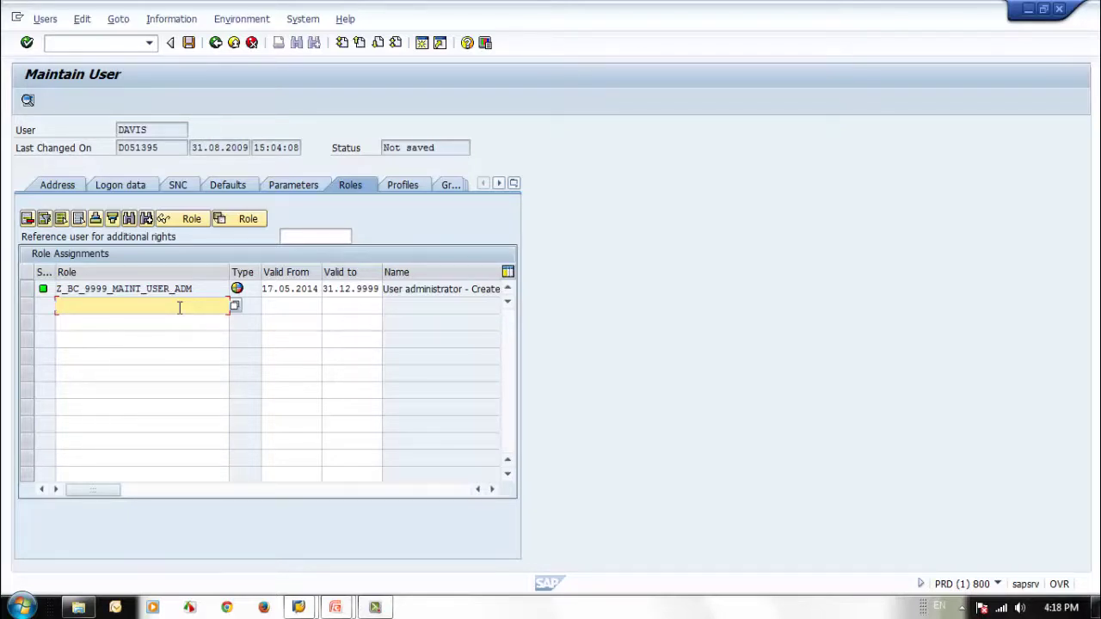
type("z")
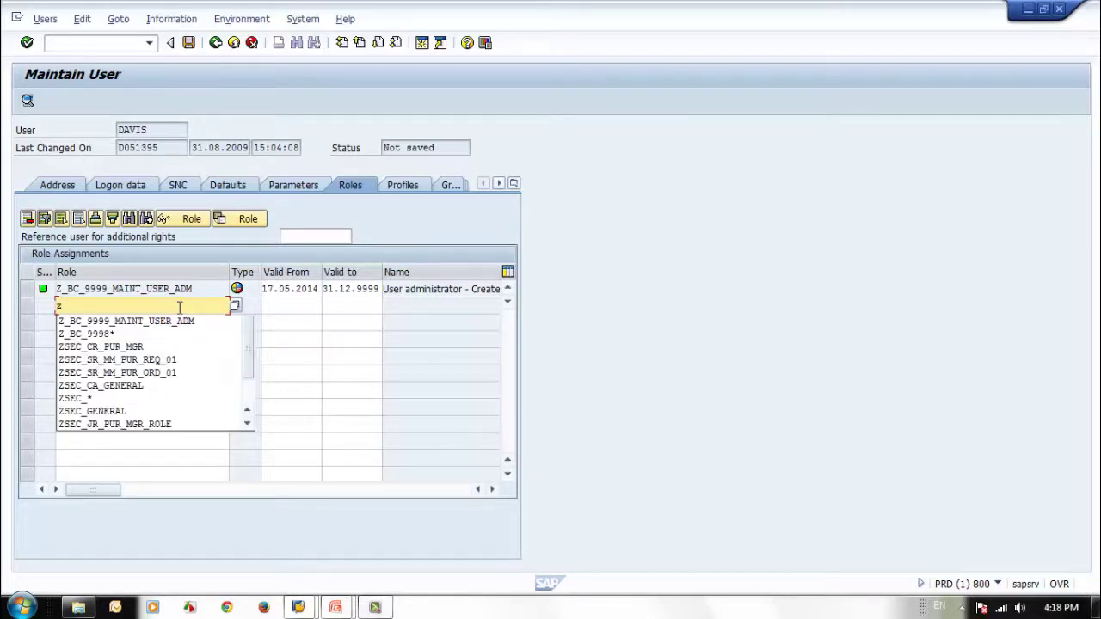
type("sec")
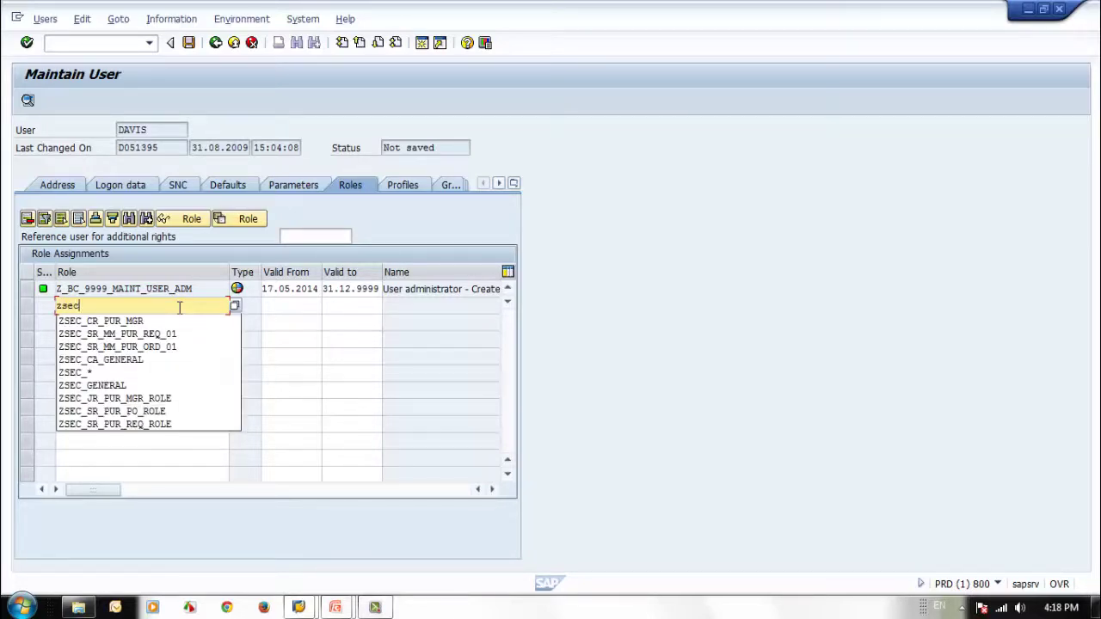
key("Down")
key("Down")
key("Down")
key("Down")
key("Return")
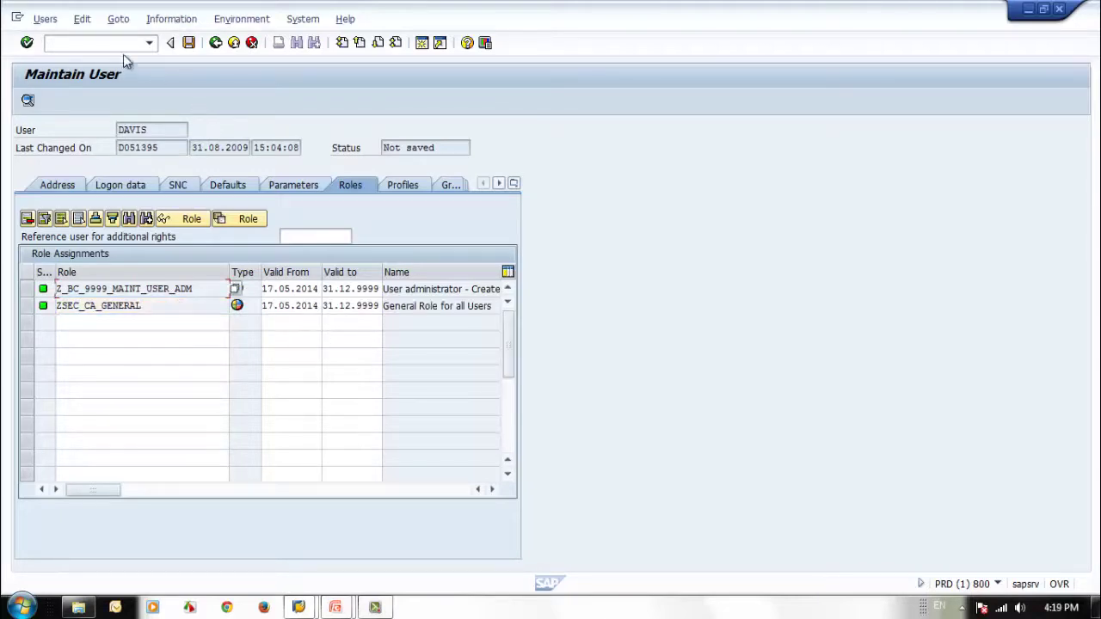
left_click(188, 43)
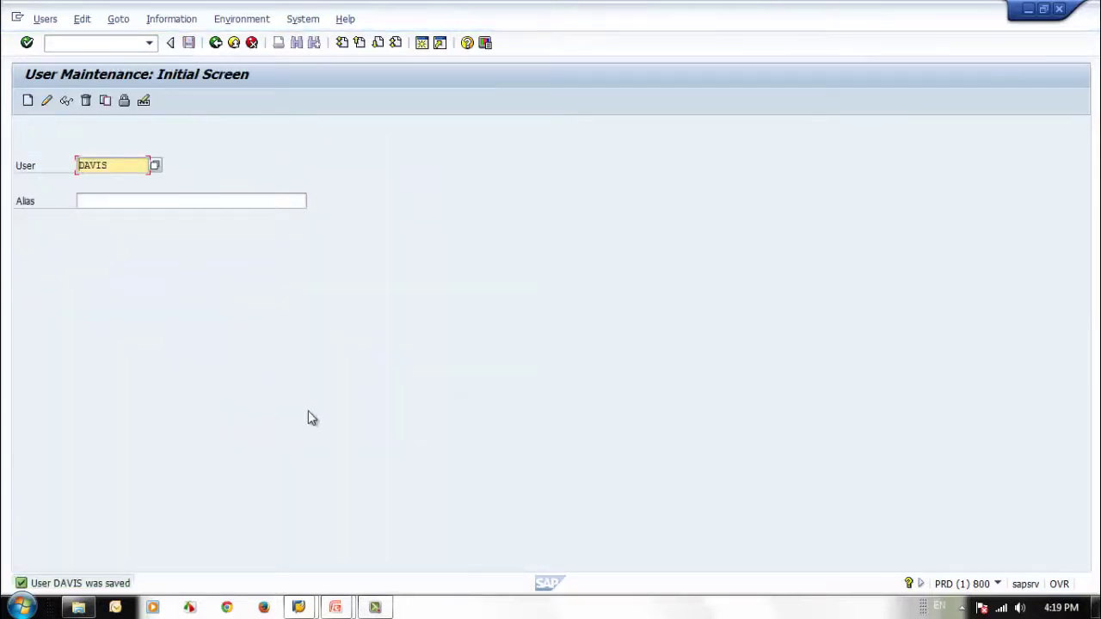
Log on to SAP ECC6 in client 800 with the new user's ID and initial password.
left_click(298, 606)
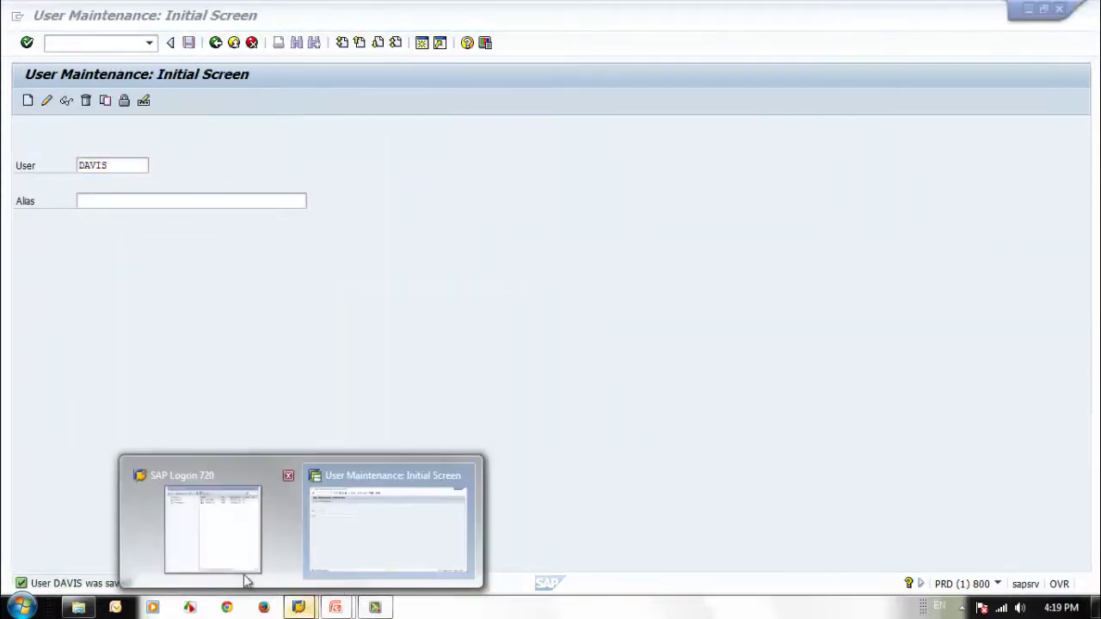
left_click(176, 564)
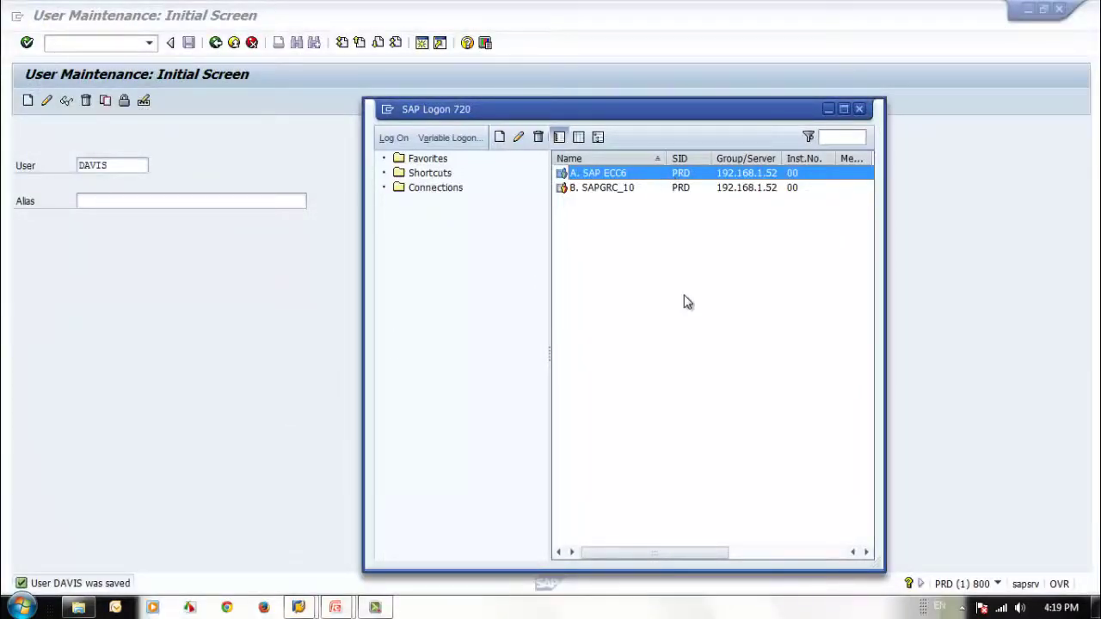
key("Return")
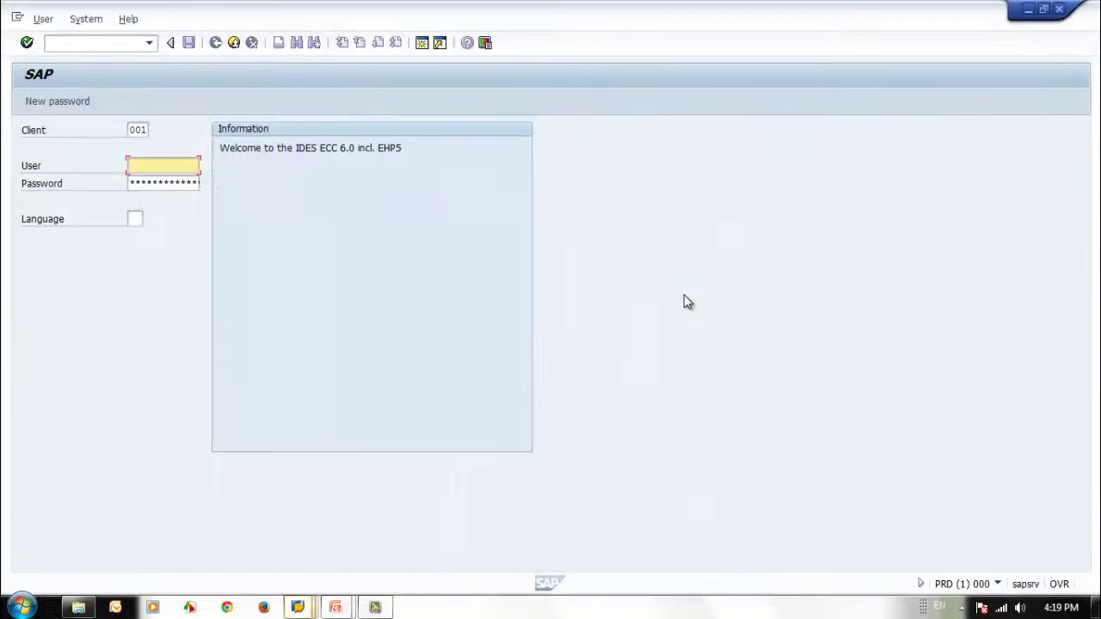
key("shift+Tab")
type("800")
key("Tab")
type("davis")
key("Tab")
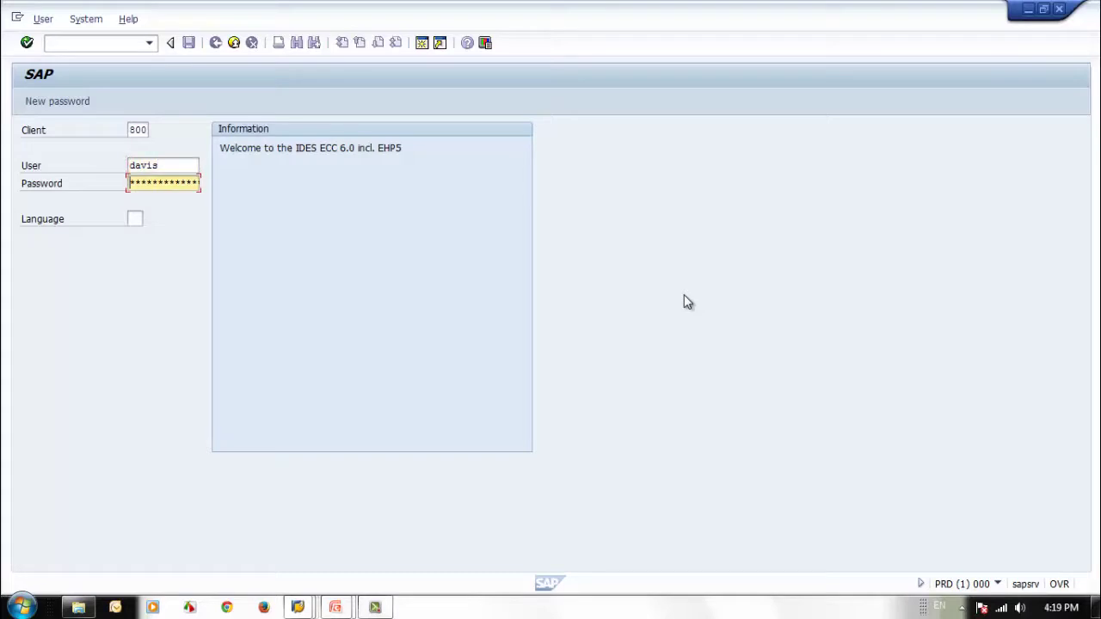
type("***")
key("Return")
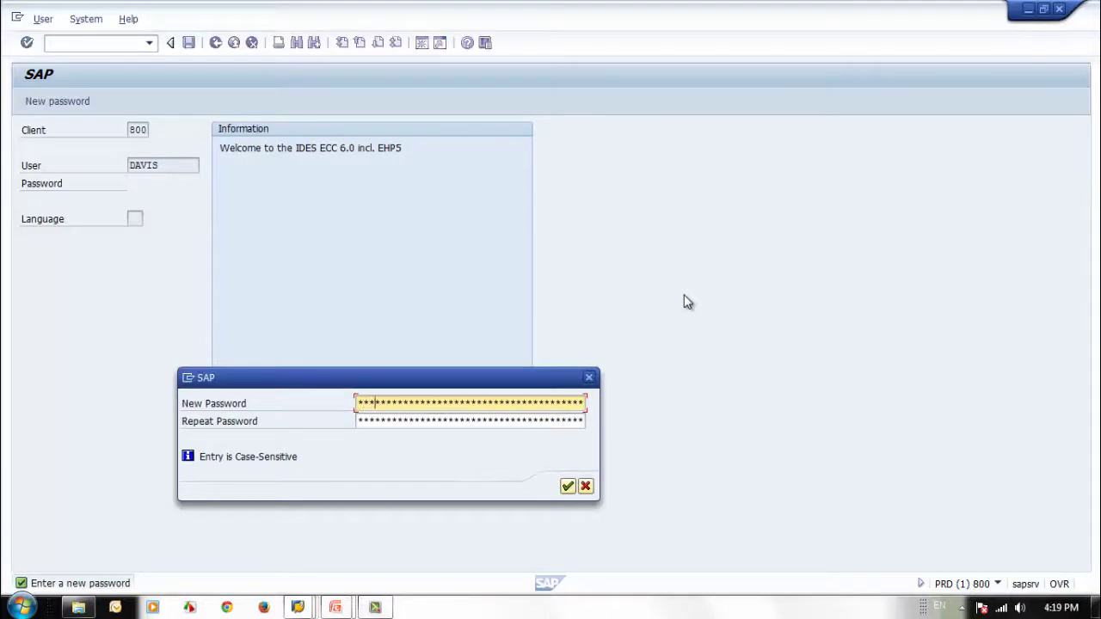
Enter and repeat a new password to replace the initial one.
key("Tab")
type("******")
key("Return")
key("Return")
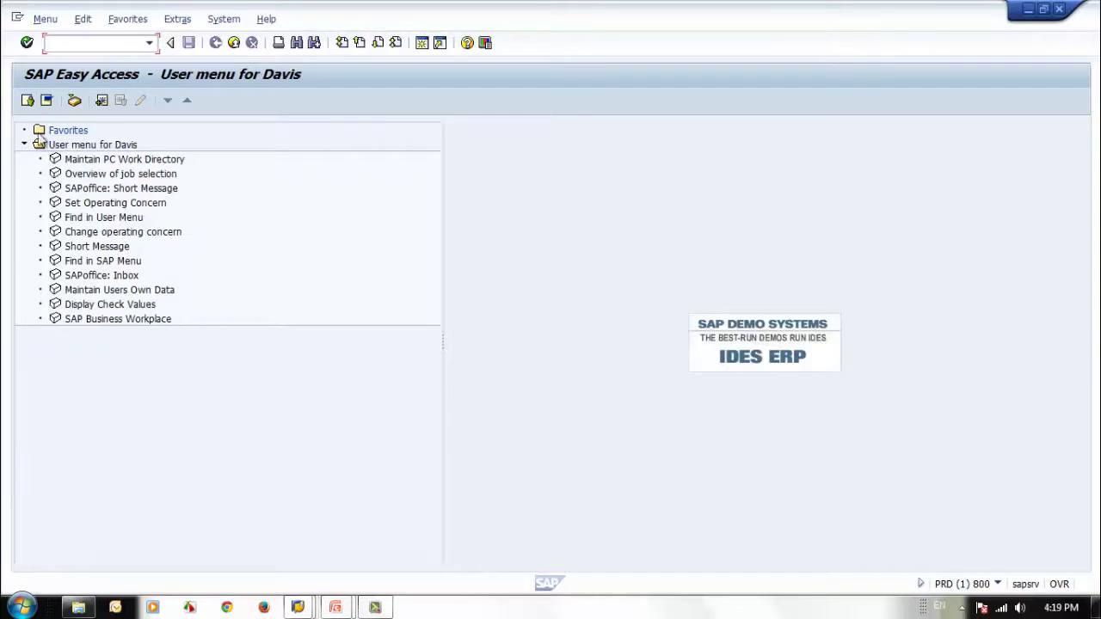
Toggle Easy Access between the SAP menu and user menu, ending on the SAP menu.
left_click(48, 101)
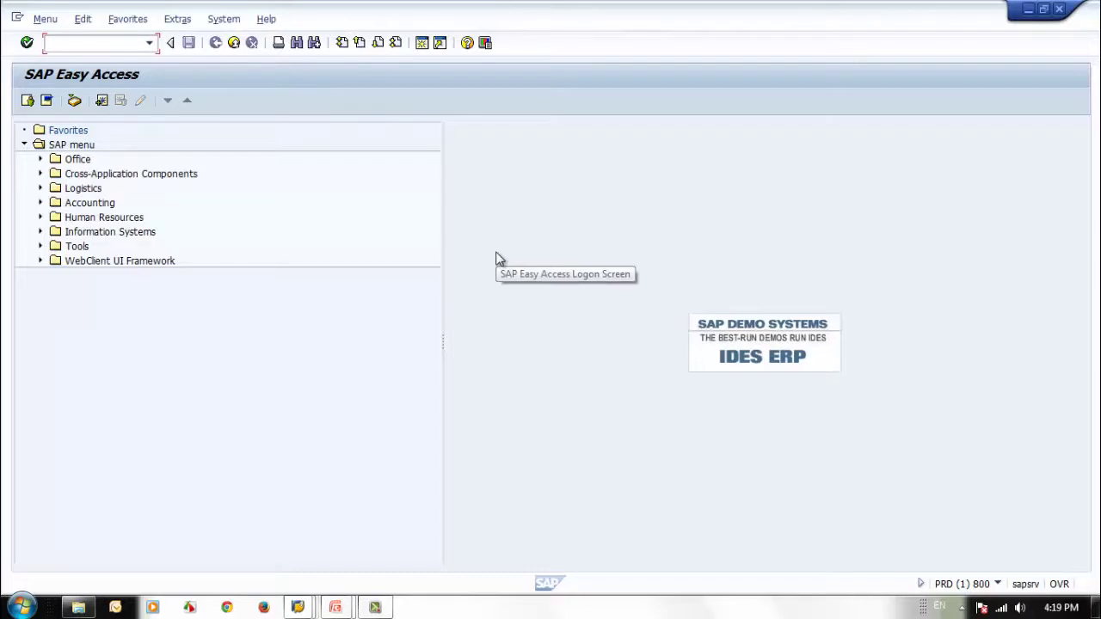
left_click(27, 101)
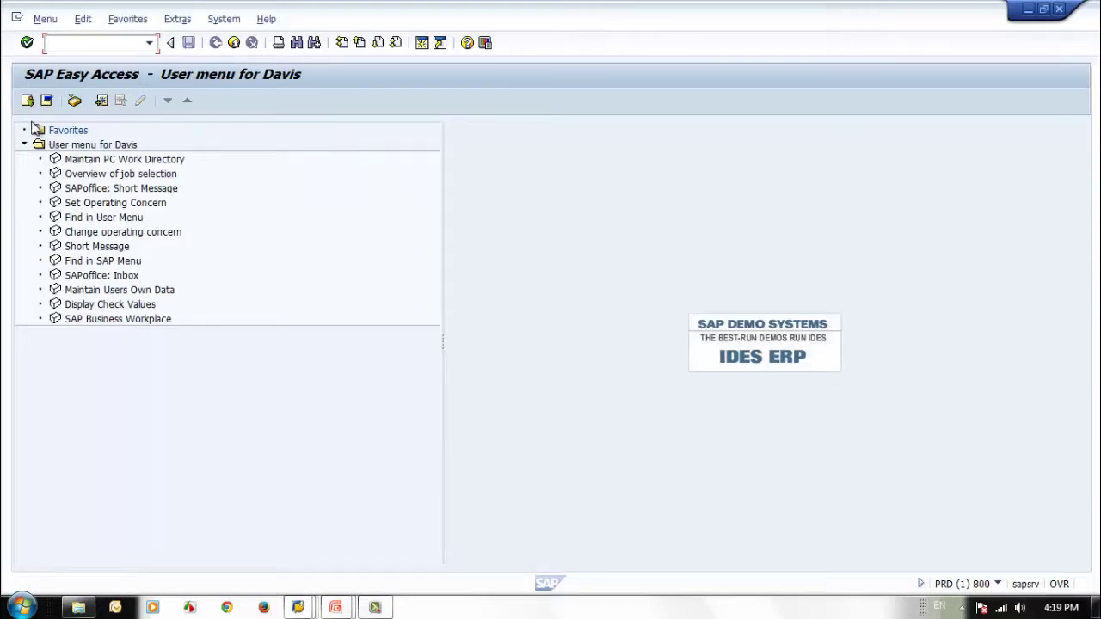
left_click(46, 102)
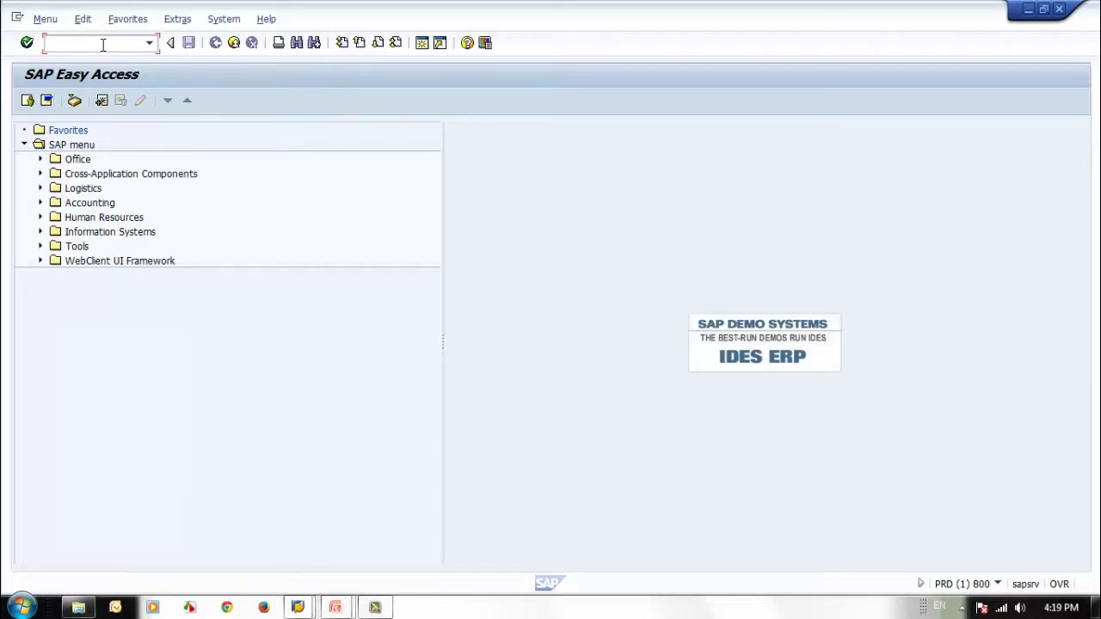
In SU01, create user ZSEC_TEST01 with last name 'Test User for 4 eye'.
type("su01")
key("Return")
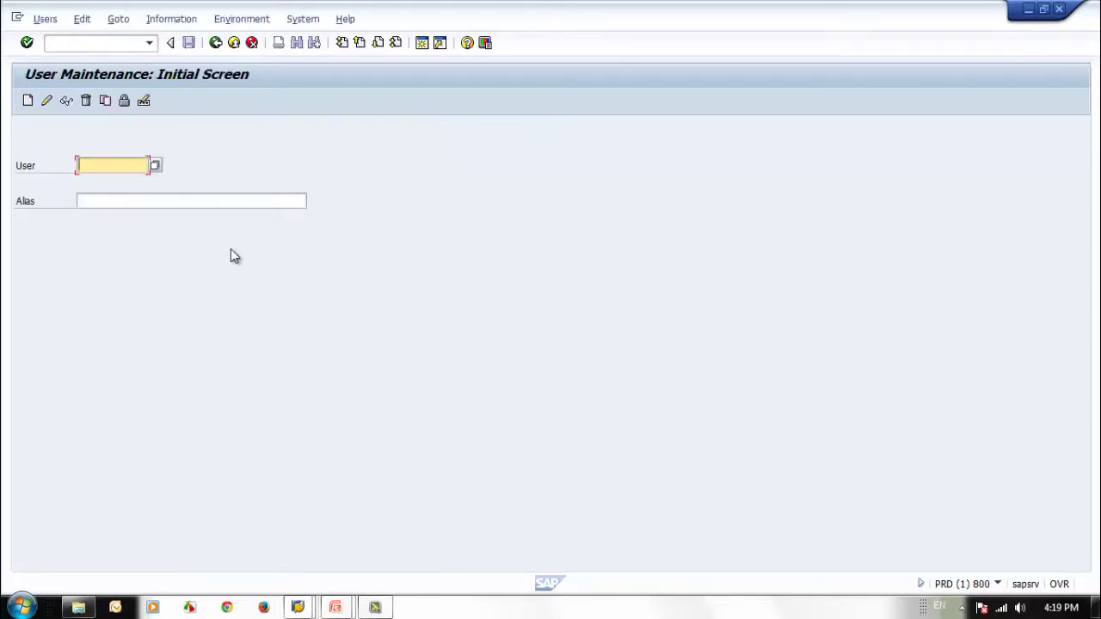
type("zSEC_TEST01")
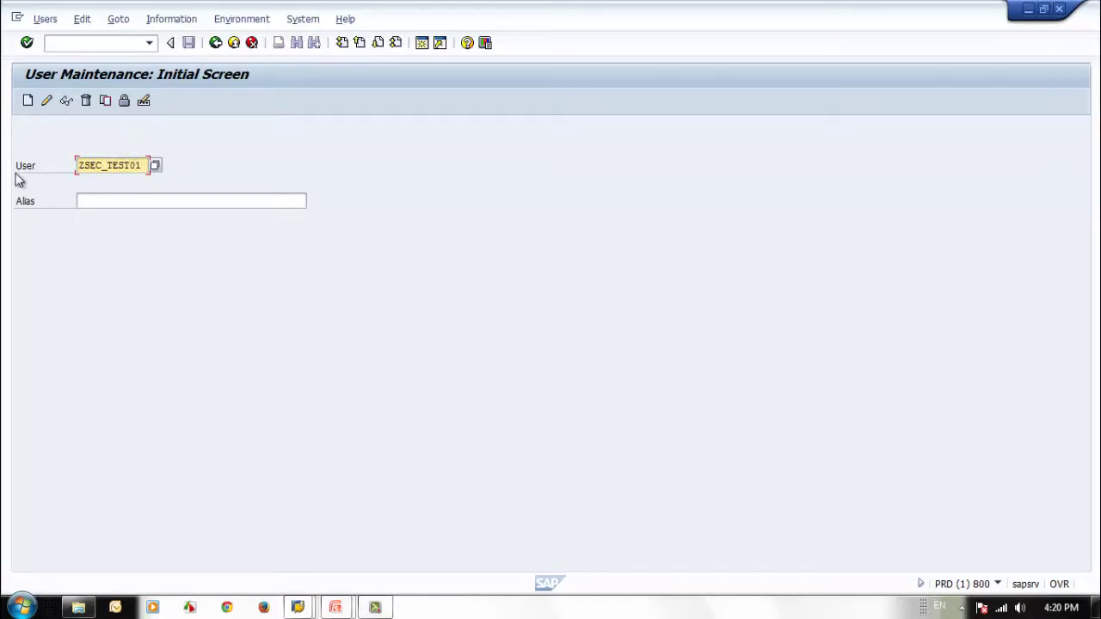
left_click(28, 101)
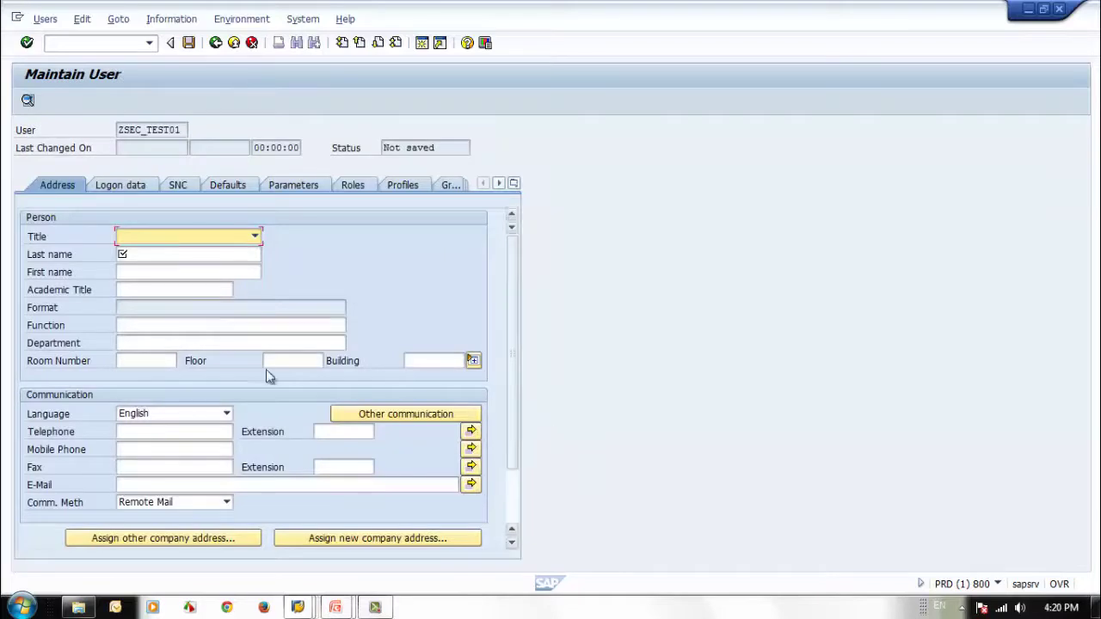
left_click(149, 254)
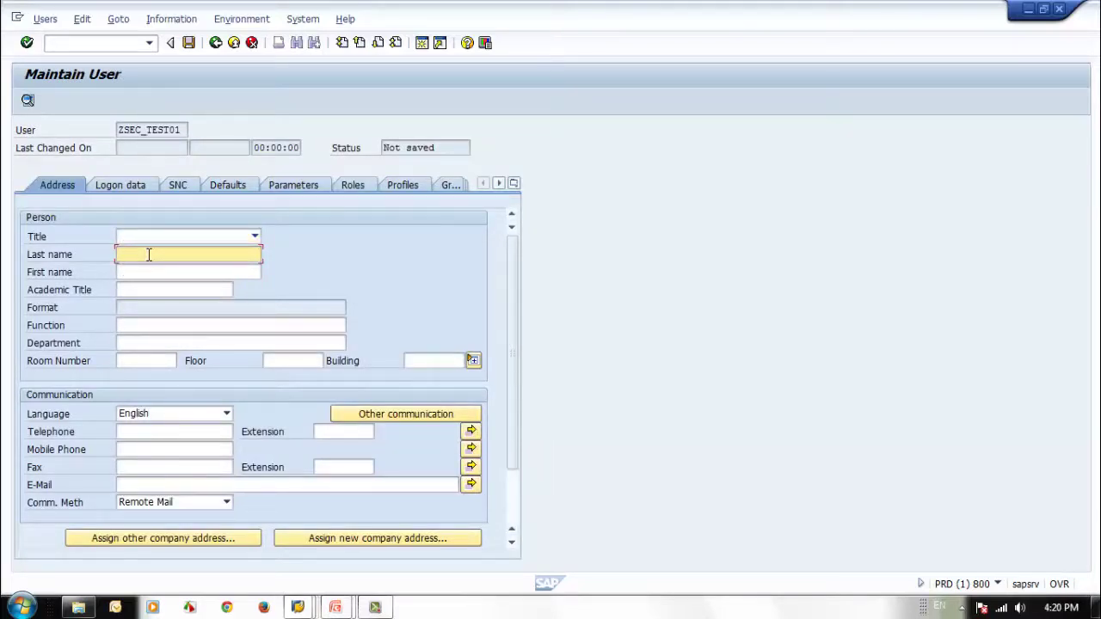
type("Test User for 4 y")
key("BackSpace")
type("eye")
Give the user an initial password and user group SUPER, then save it.
left_click(131, 189)
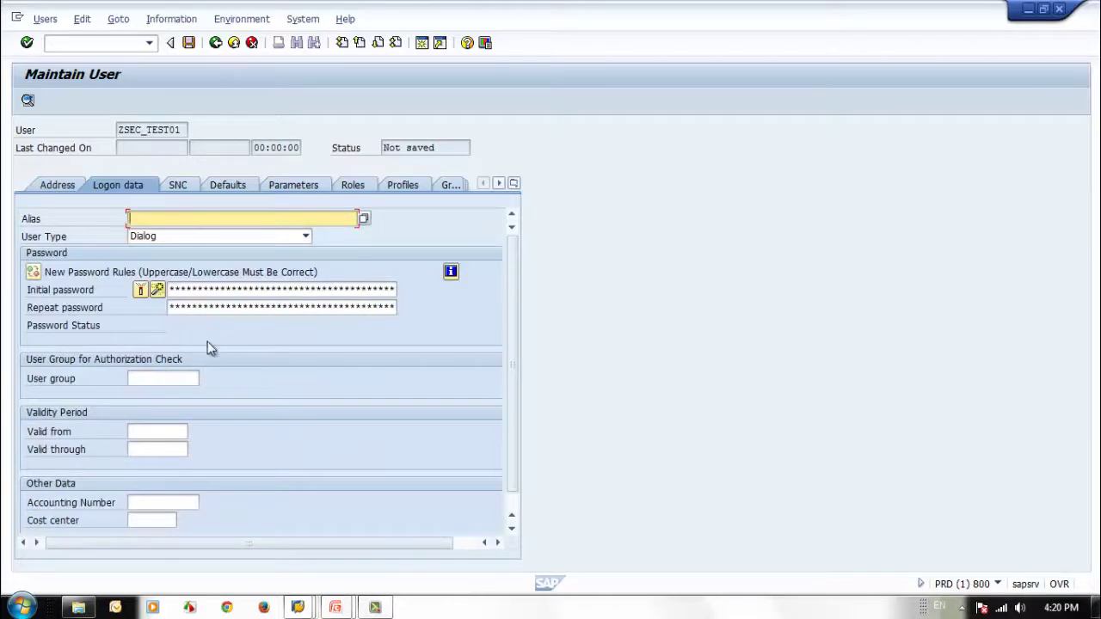
left_click(202, 293)
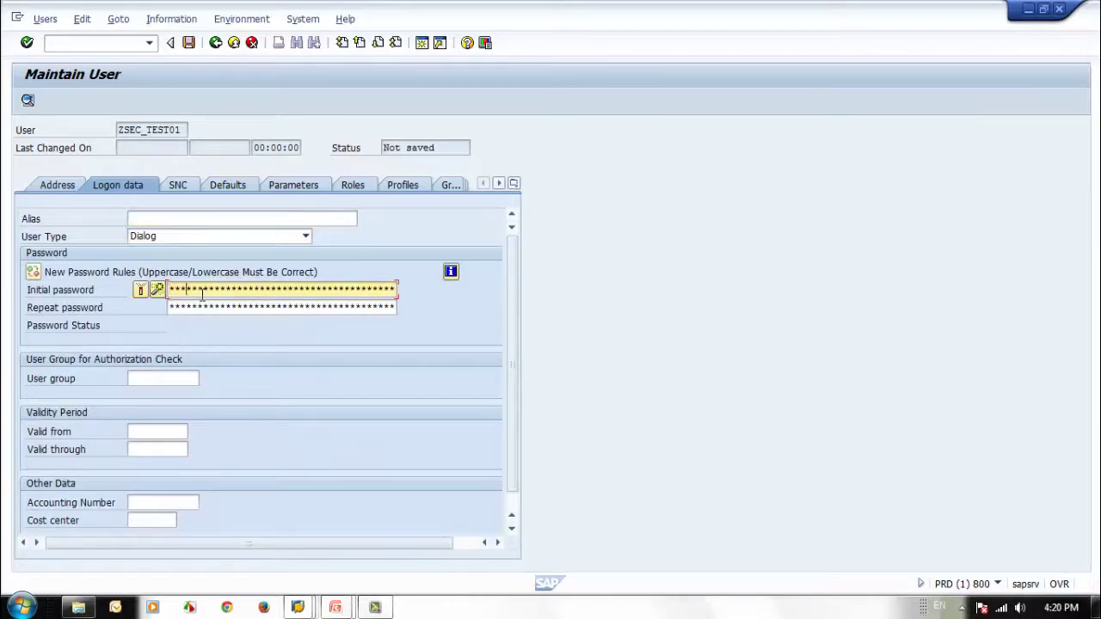
key("Tab")
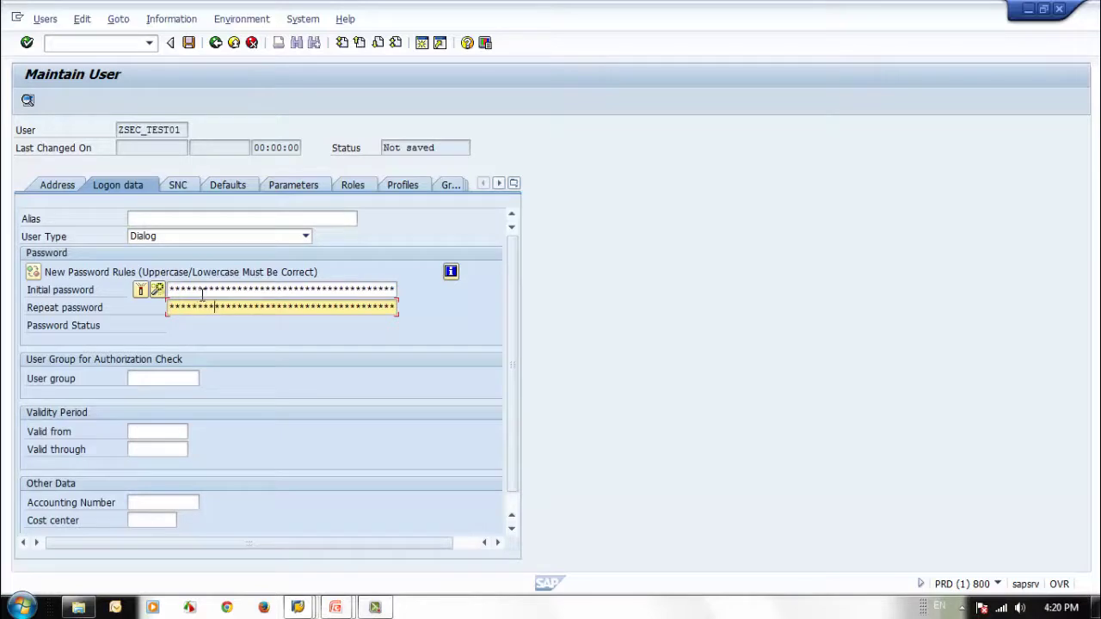
left_click(161, 378)
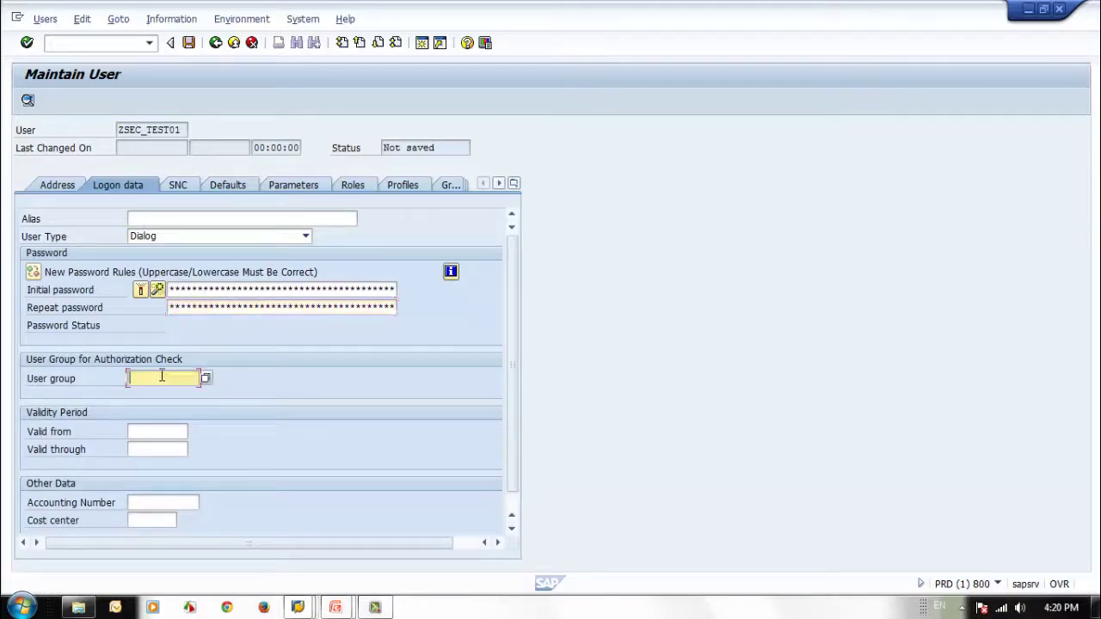
left_click(165, 393)
key("Return")
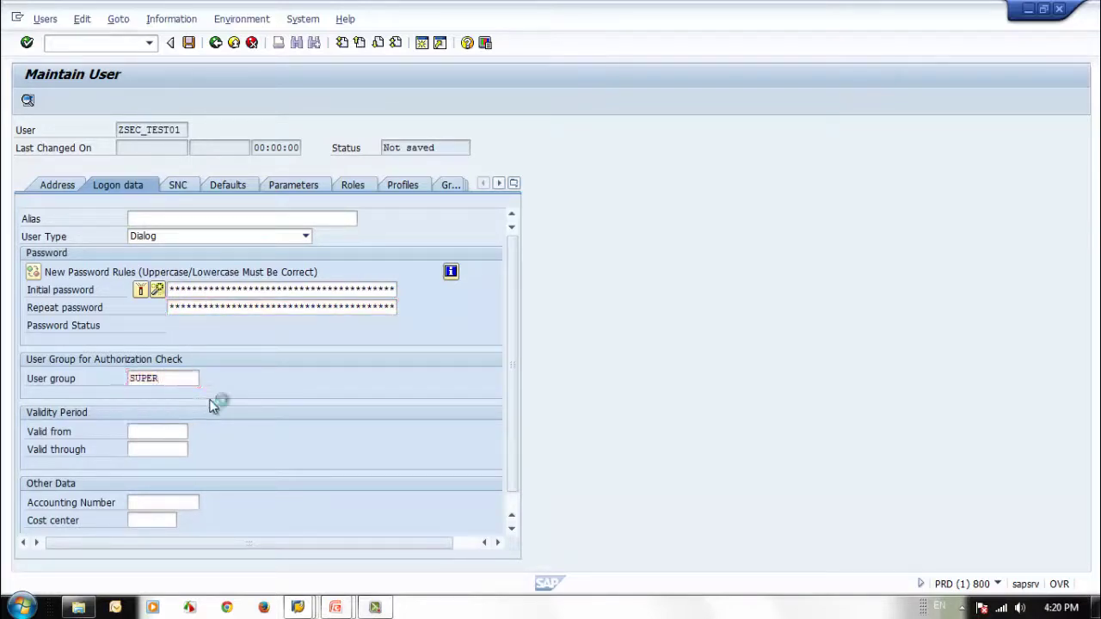
left_click(189, 45)
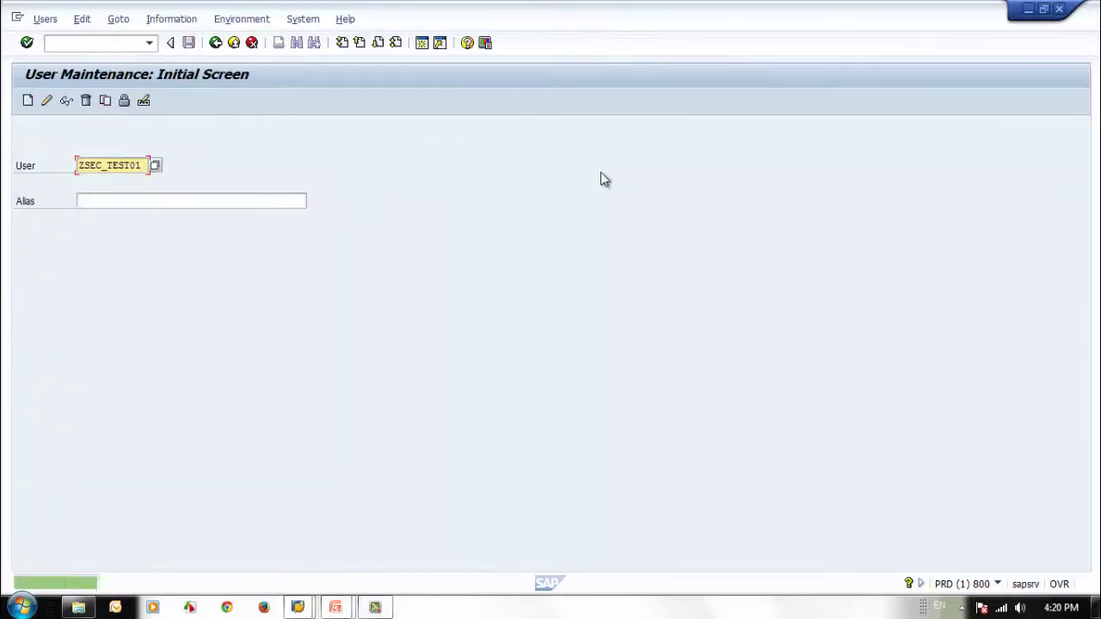
Check the session details, then open ZSEC_TEST01 for editing on its Roles tab.
left_click(996, 584)
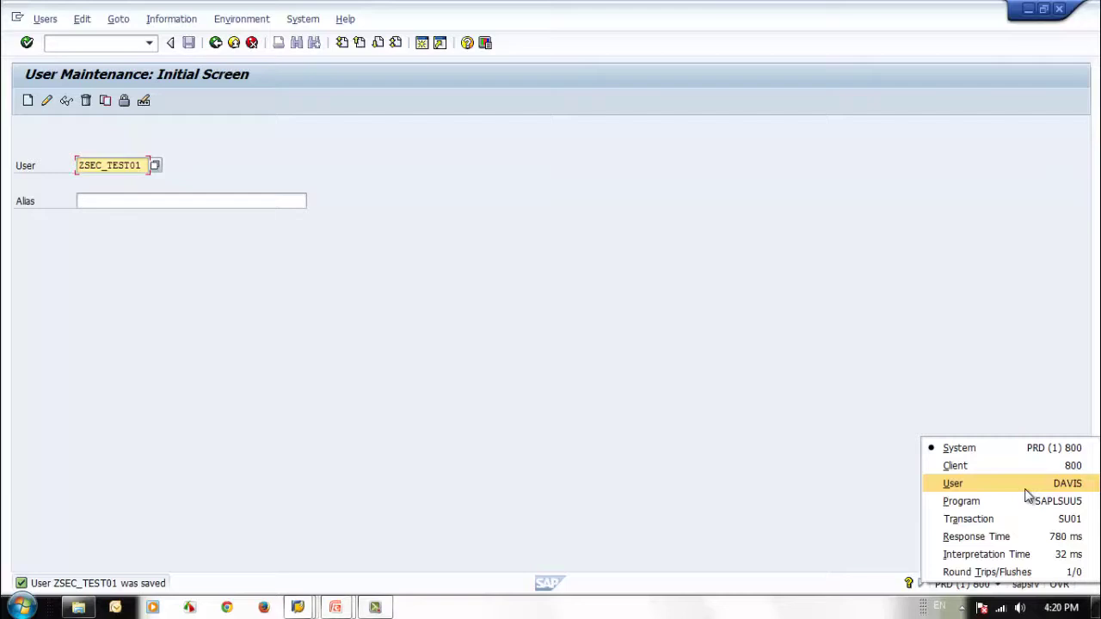
left_click(490, 193)
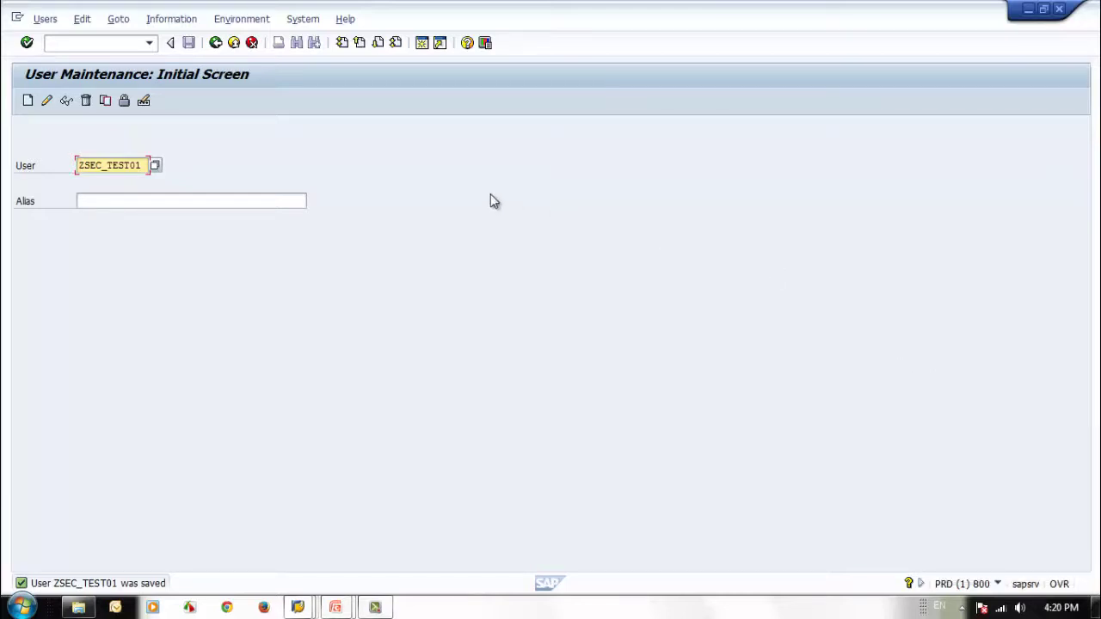
left_click(47, 103)
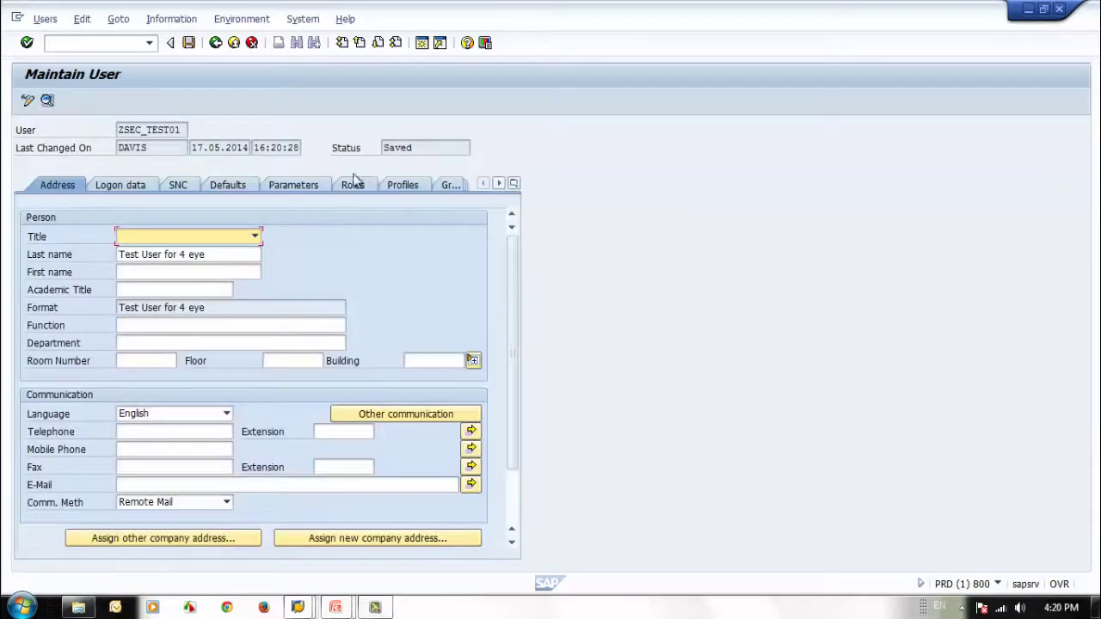
left_click(370, 187)
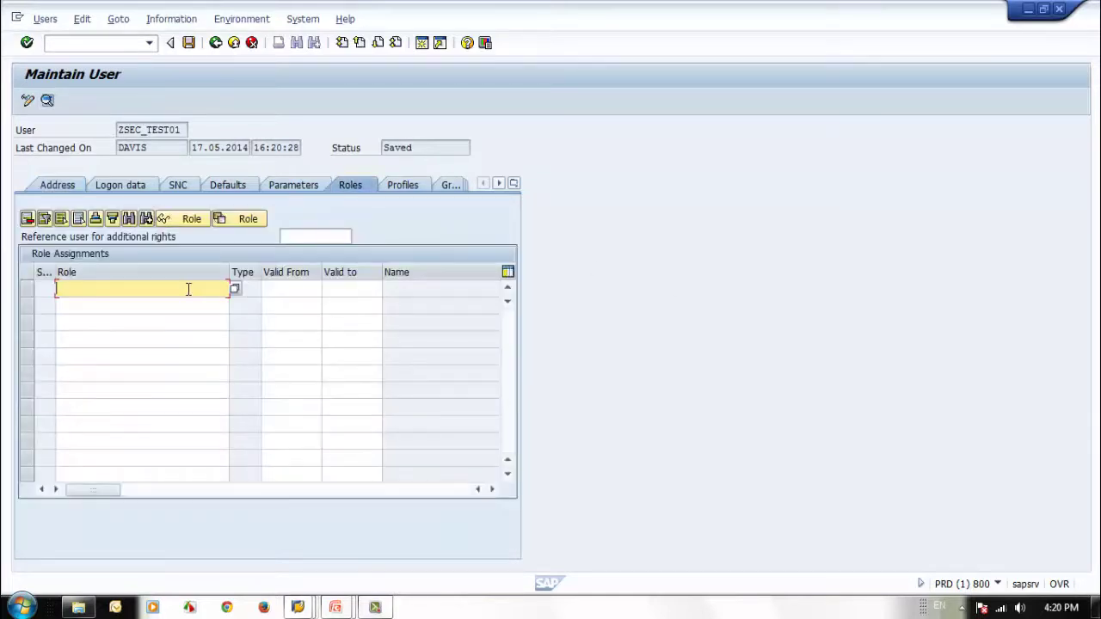
Try assigning role ZSEC_CA_GENERAL, dismiss the not-authorized refusal, and show the Address tab.
type("z")
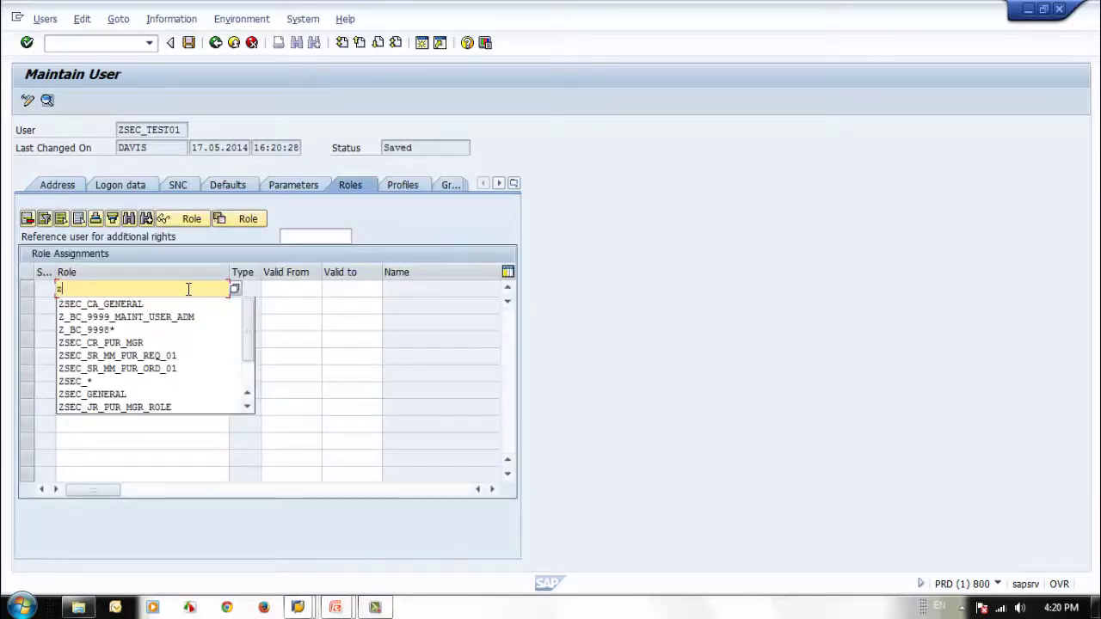
key("Down")
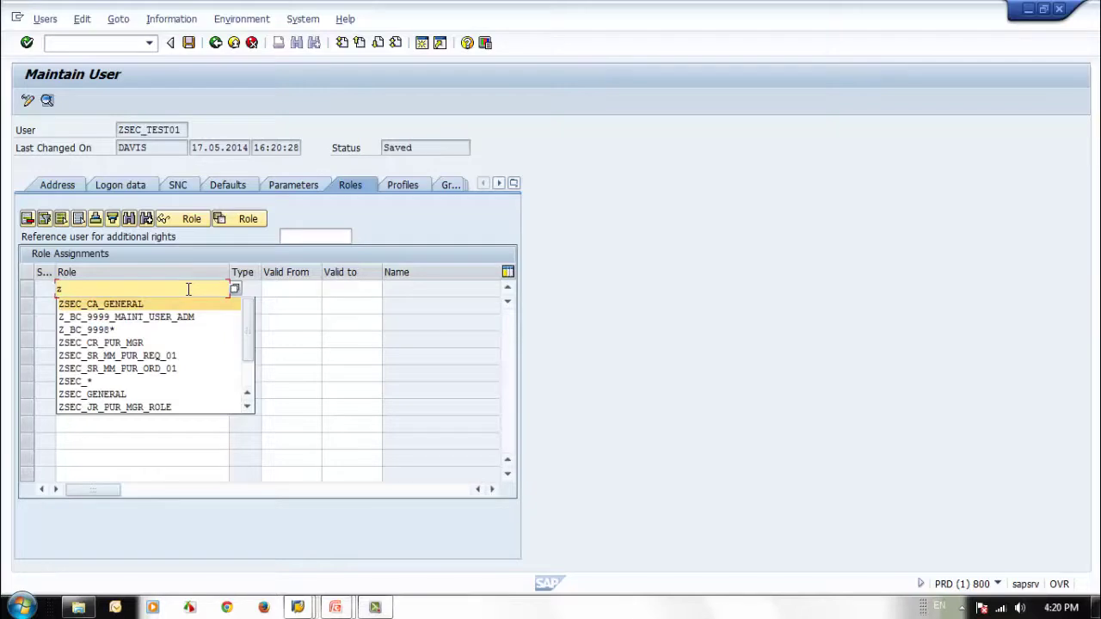
key("Return")
key("Return")
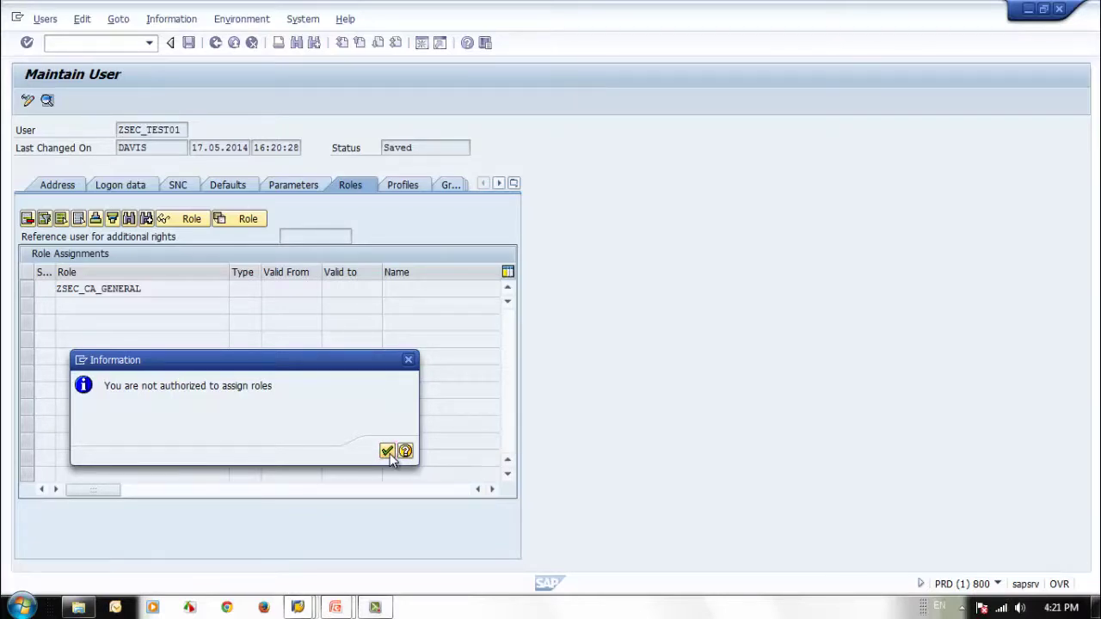
left_click(387, 452)
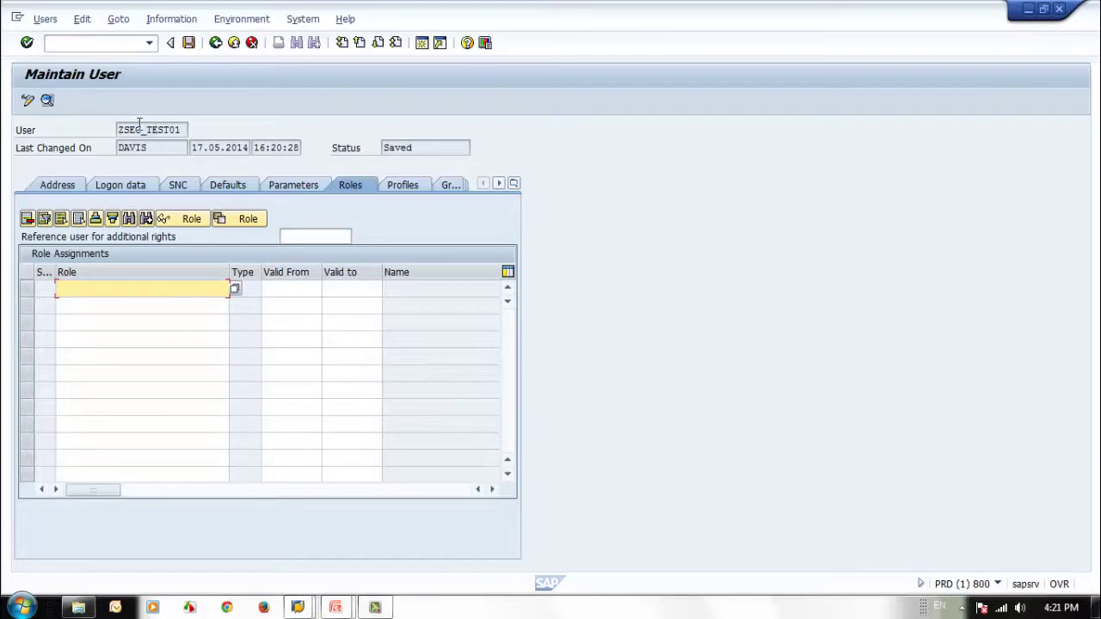
left_click(58, 187)
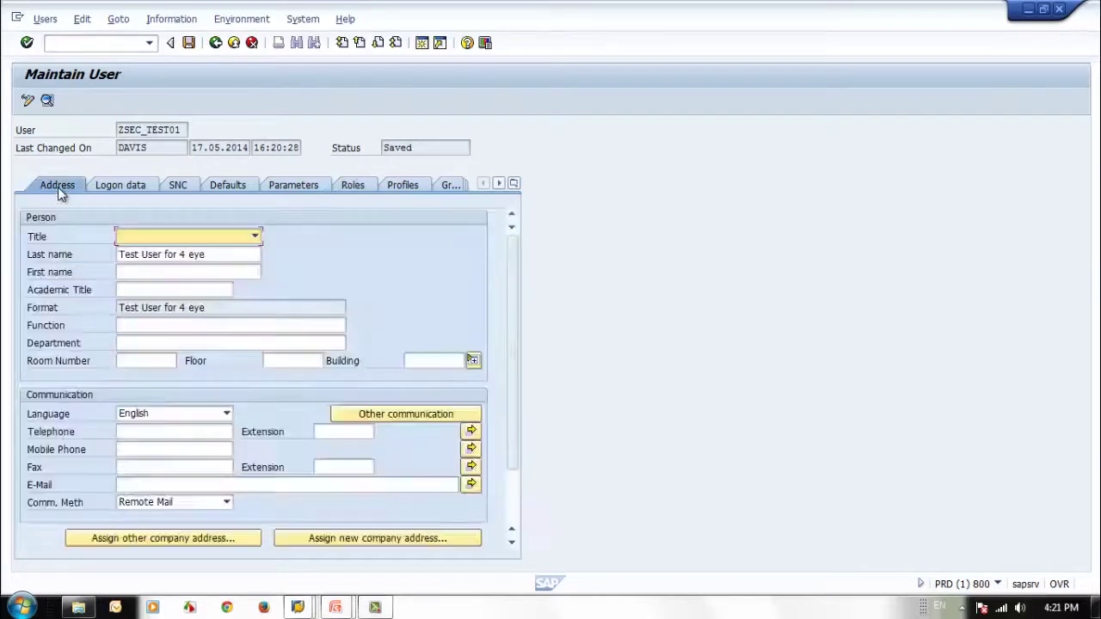
Enter 'Security Training' as the user's first name.
left_click(215, 270)
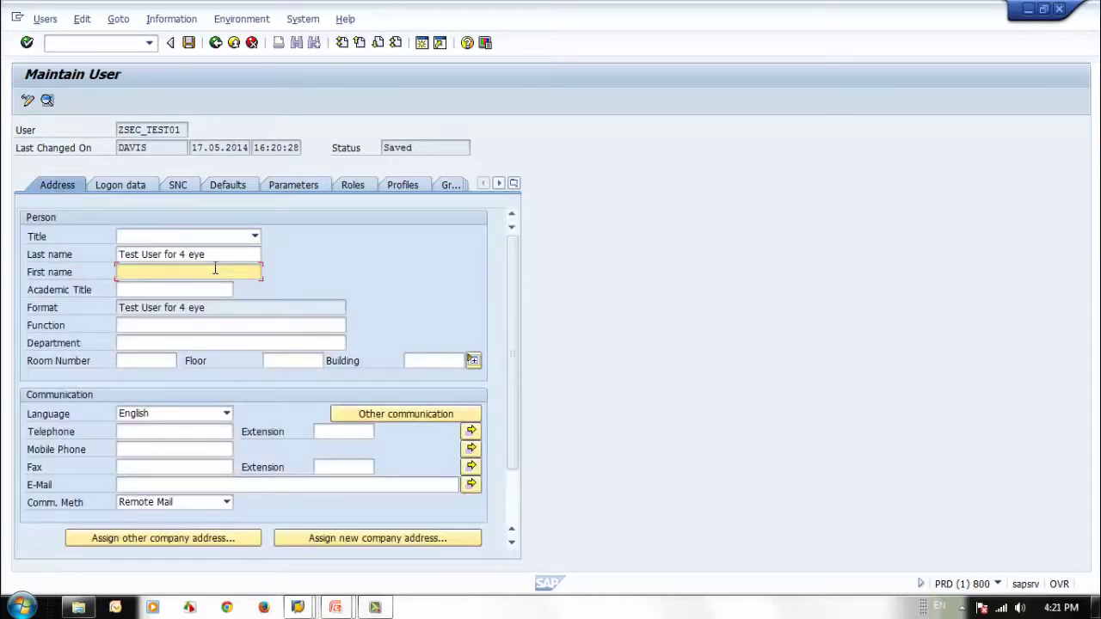
type("Security Training")
Set logon validity from 17.05.2014 to 31.12.9999 and save the user.
left_click(133, 185)
left_click(158, 433)
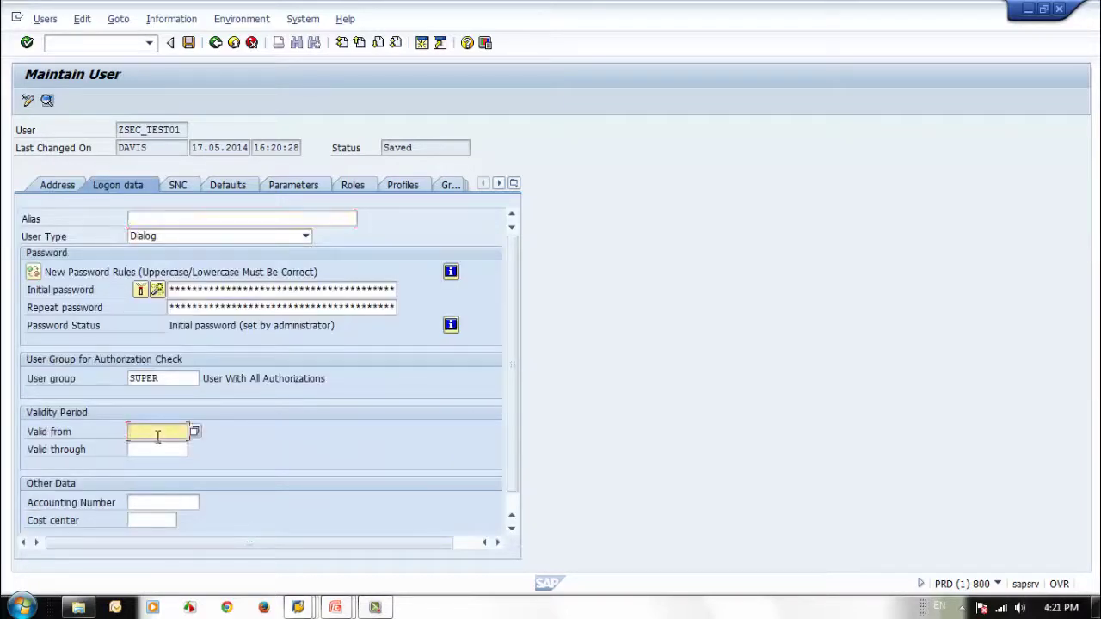
type("1")
key("Down")
key("Return")
key("Tab")
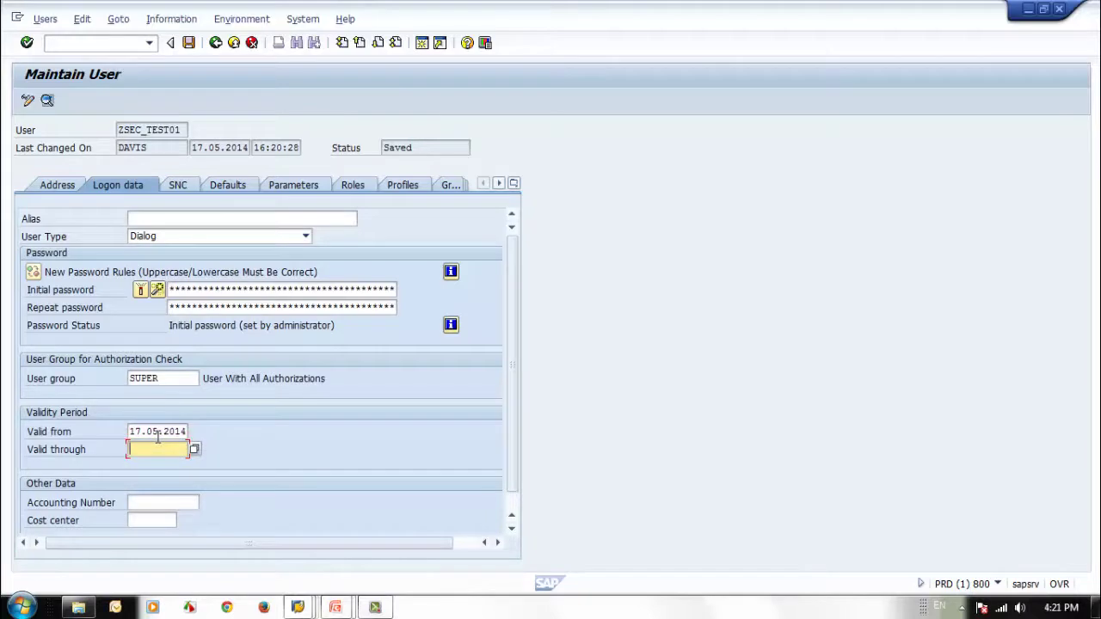
type("31")
left_click(160, 469)
left_click(189, 42)
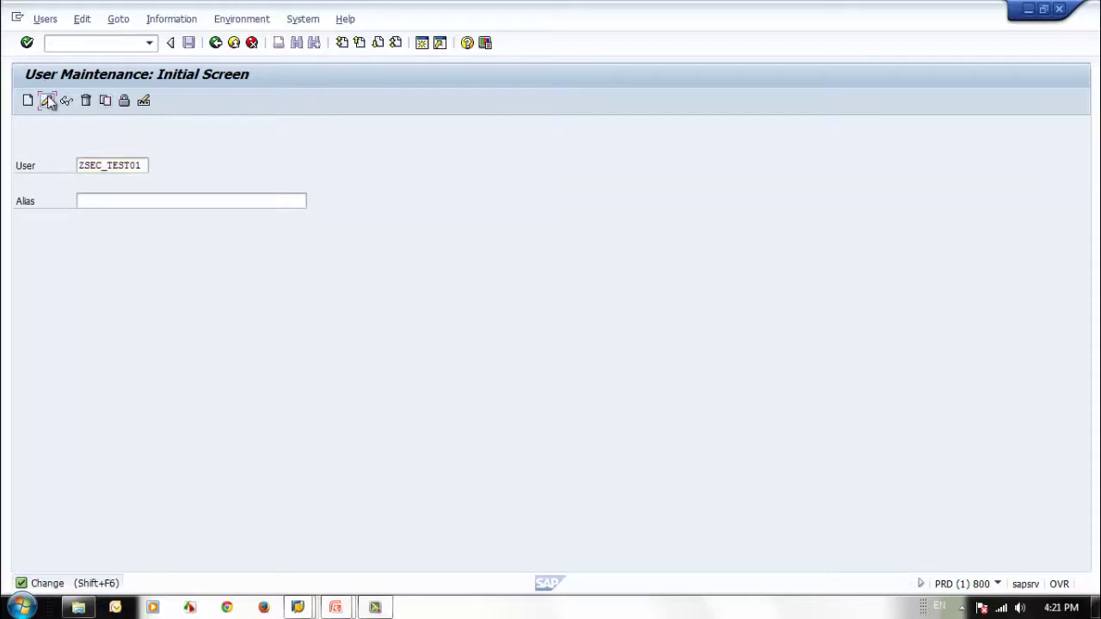
left_click(46, 100)
left_click(355, 188)
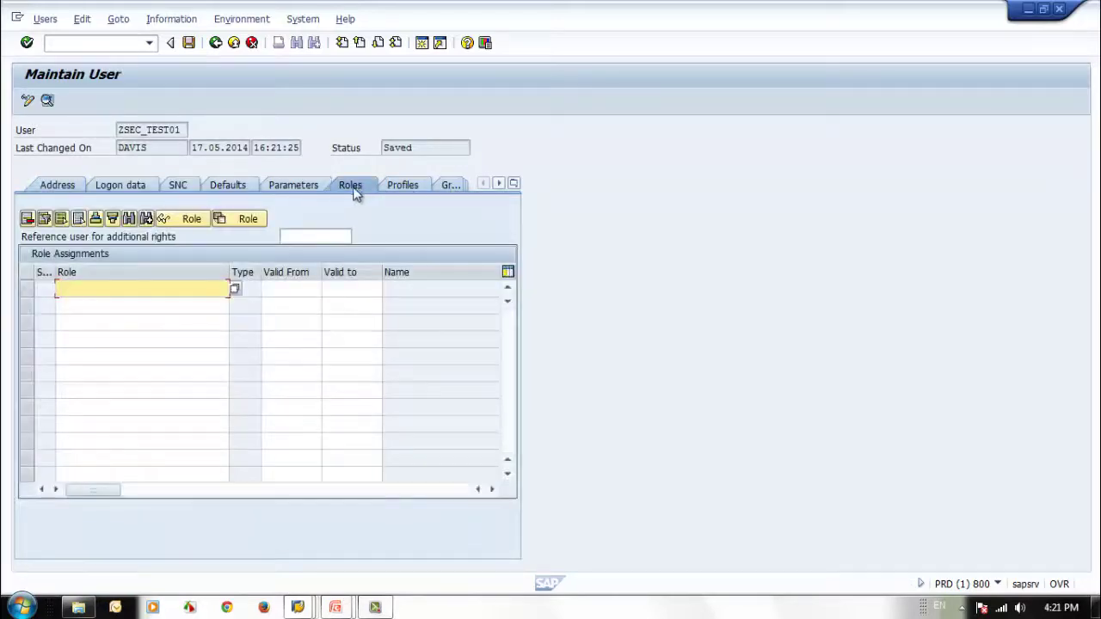
left_click(145, 290)
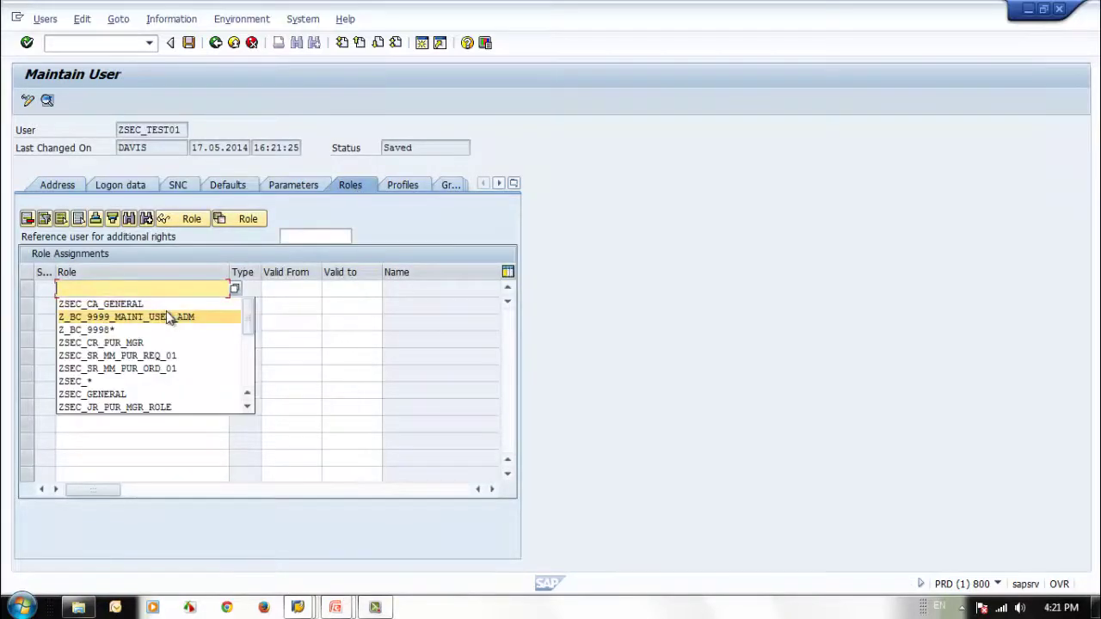
left_click(164, 306)
key("Return")
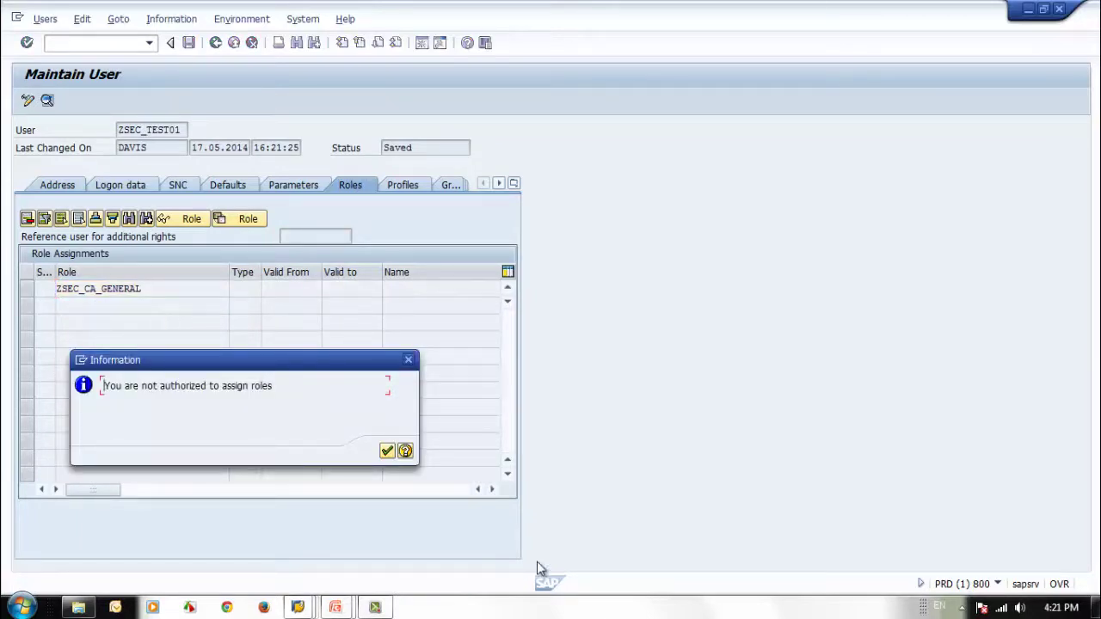
left_click(386, 453)
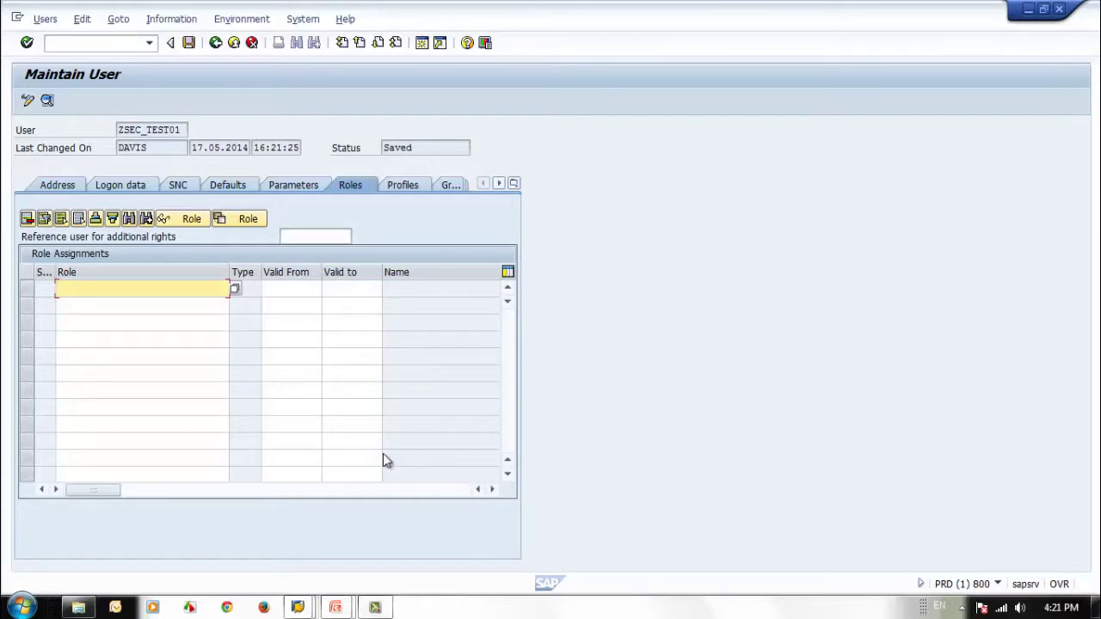
left_click(215, 43)
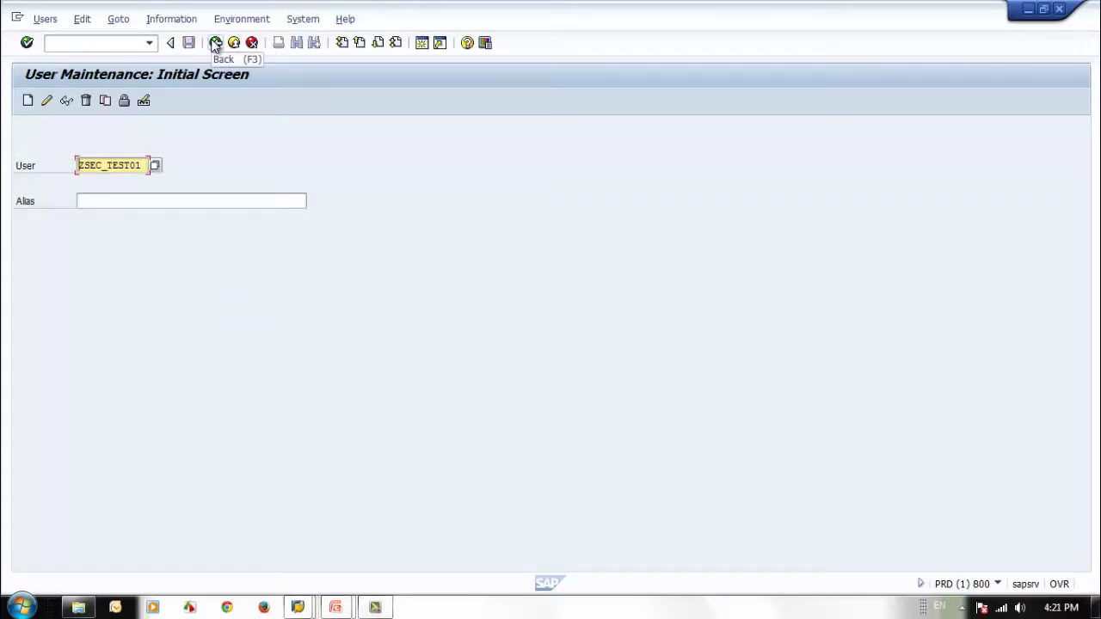
Show the 4 Eye Principle slideshow, then restore and narrow the SAP window beside it.
mouse_move(335, 608)
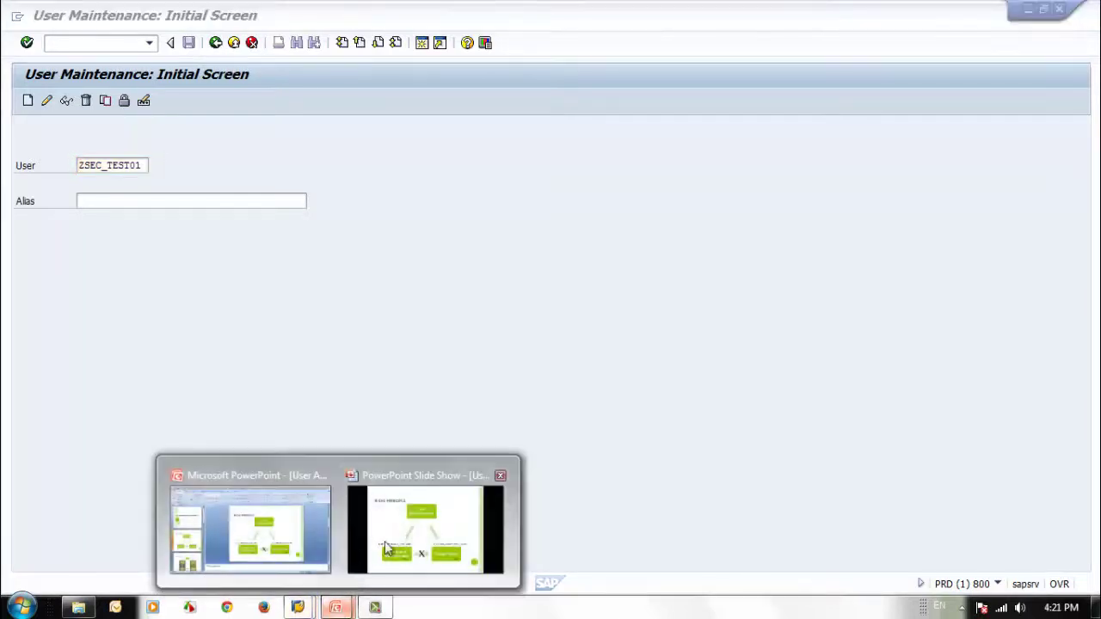
left_click(406, 540)
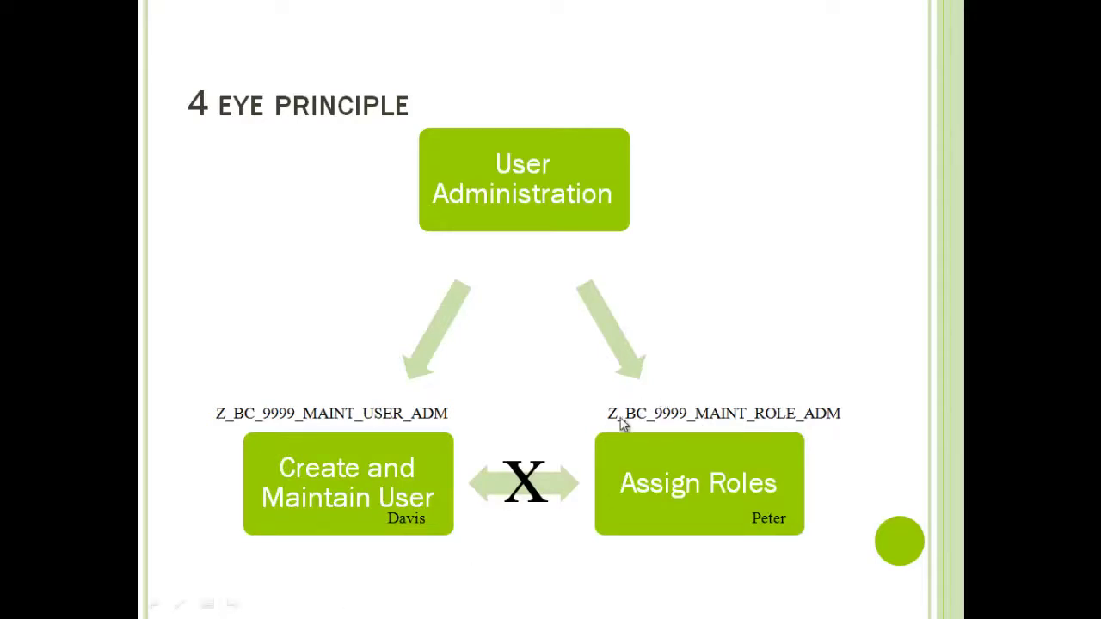
key("alt+Tab")
key("Tab")
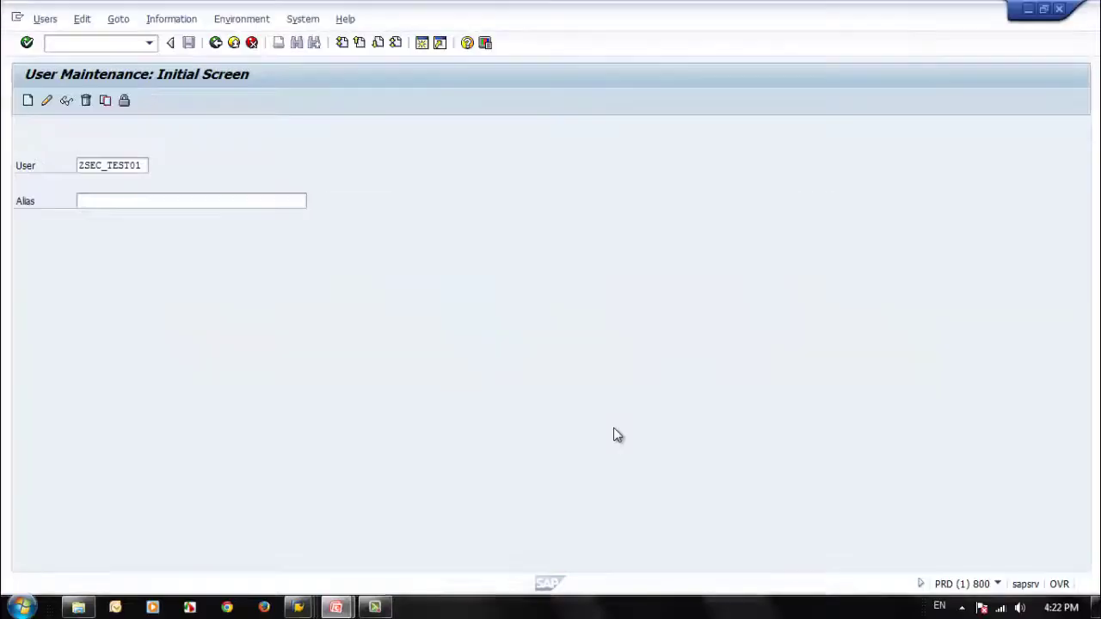
double_click(538, 17)
mouse_move(538, 17)
left_mouse_down()
mouse_move(513, 30)
mouse_move(811, 125)
mouse_move(656, 128)
mouse_move(562, 39)
mouse_move(526, 30)
left_mouse_up()
left_click_drag(798, 307, 584, 277)
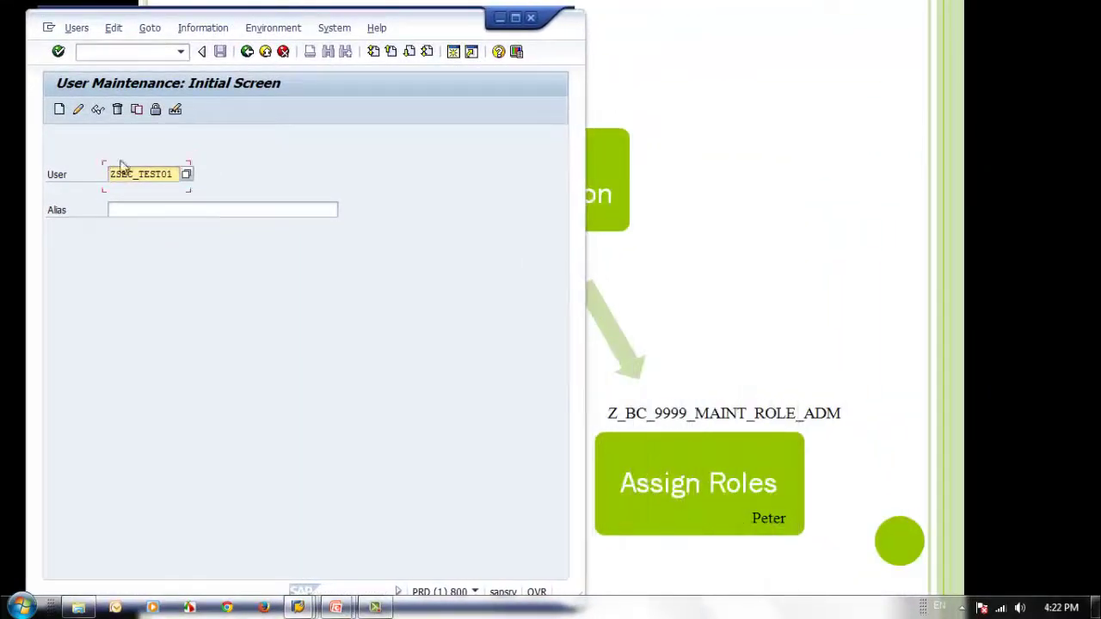
Try running transaction /npfcg, which is refused as unauthorized.
left_click(124, 51)
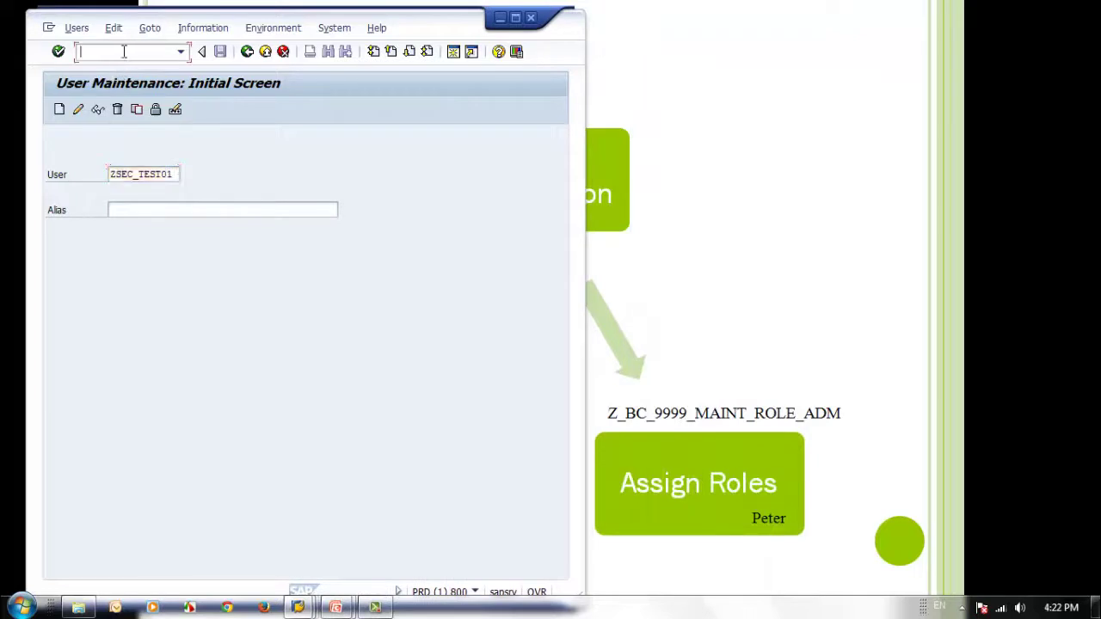
type("/npfcg")
key("Return")
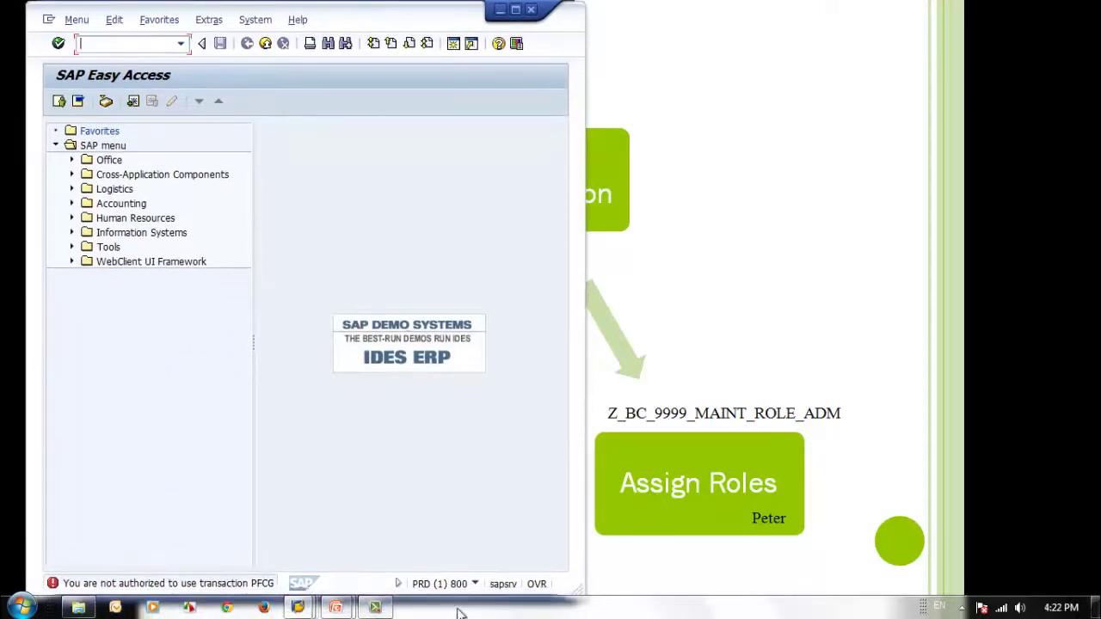
Check the logged-on user in system information, then end the SAP session.
left_click(473, 584)
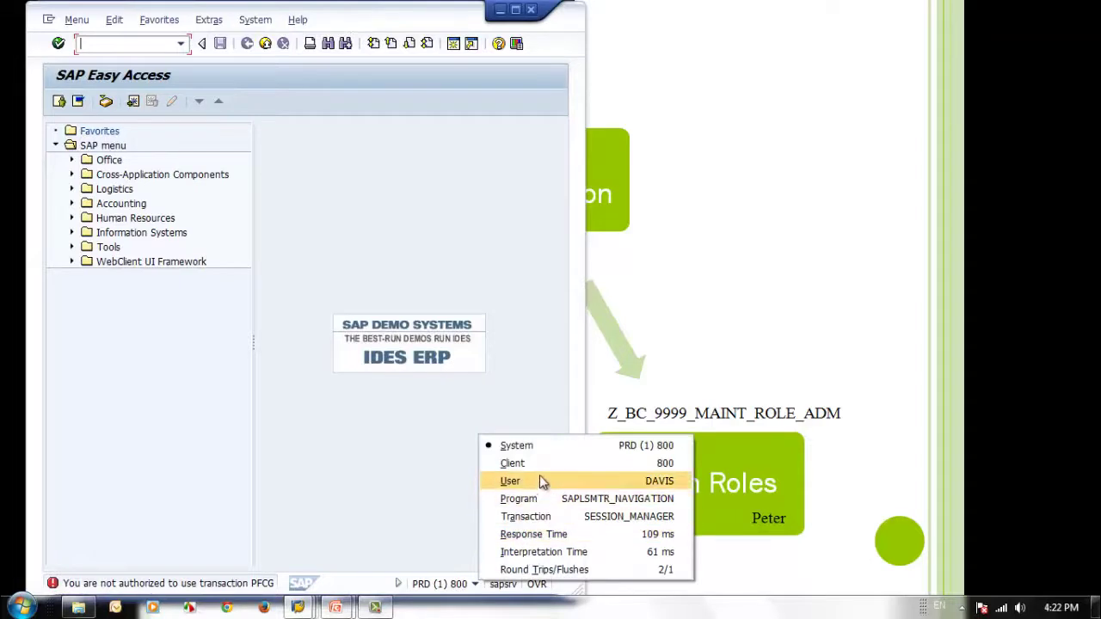
left_click(196, 388)
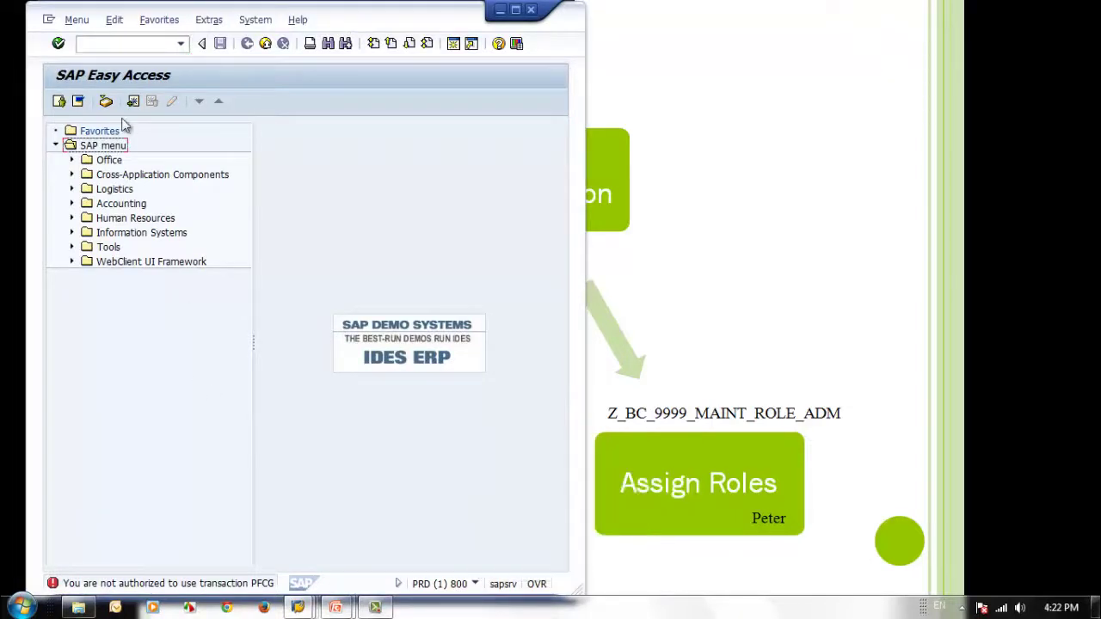
left_click(137, 47)
key("Return")
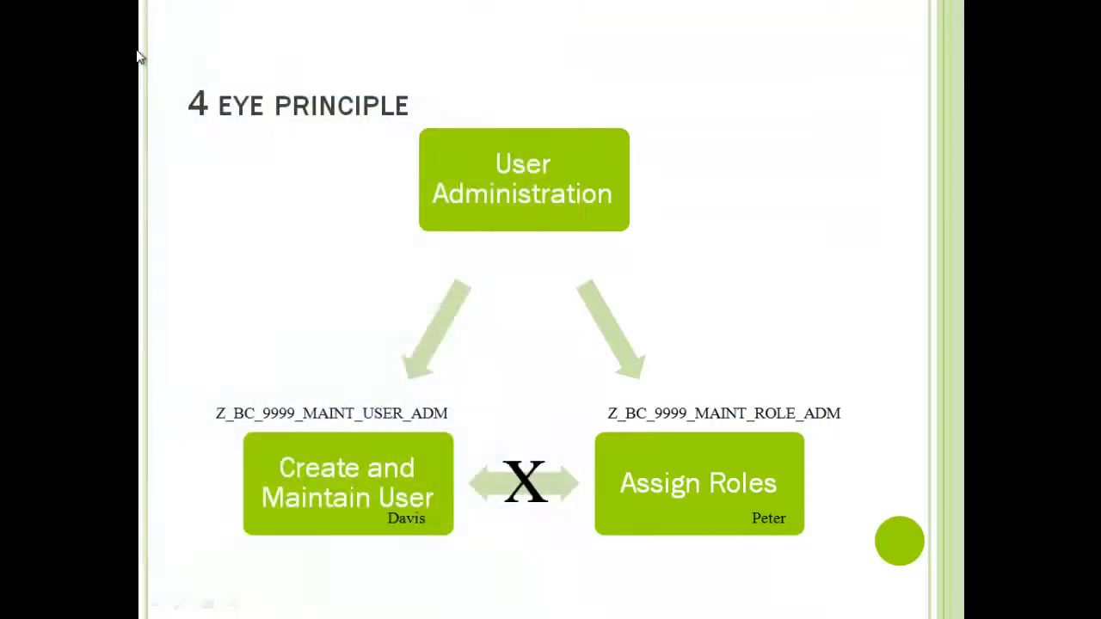
Switch to the other admin's SAP session at Easy Access in a smaller window.
key("alt+Tab")
key("alt+Tab")
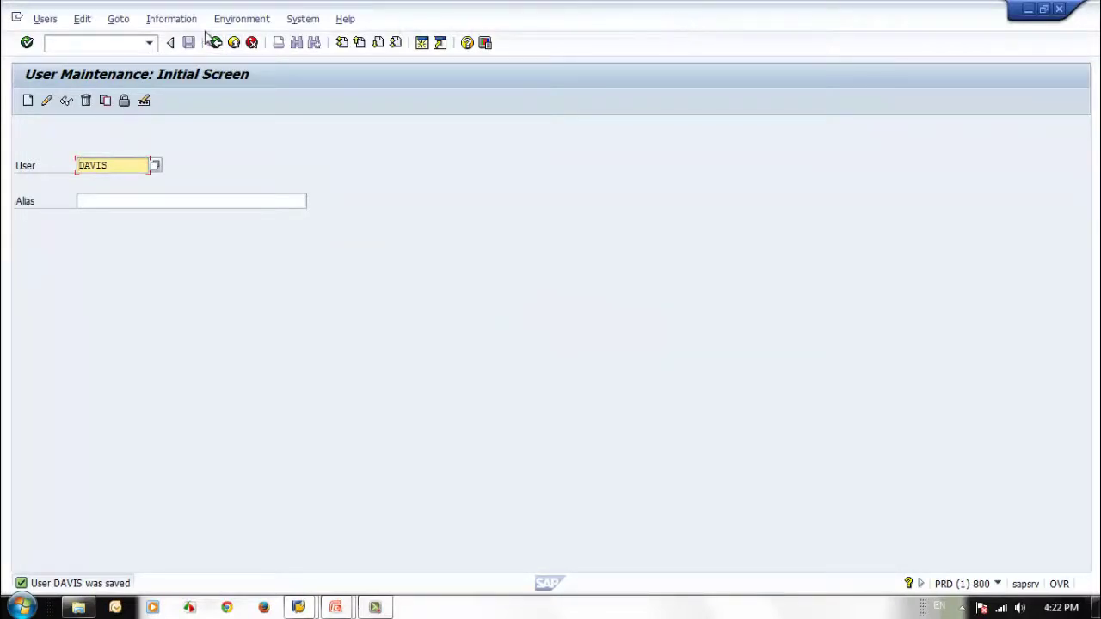
left_click(216, 43)
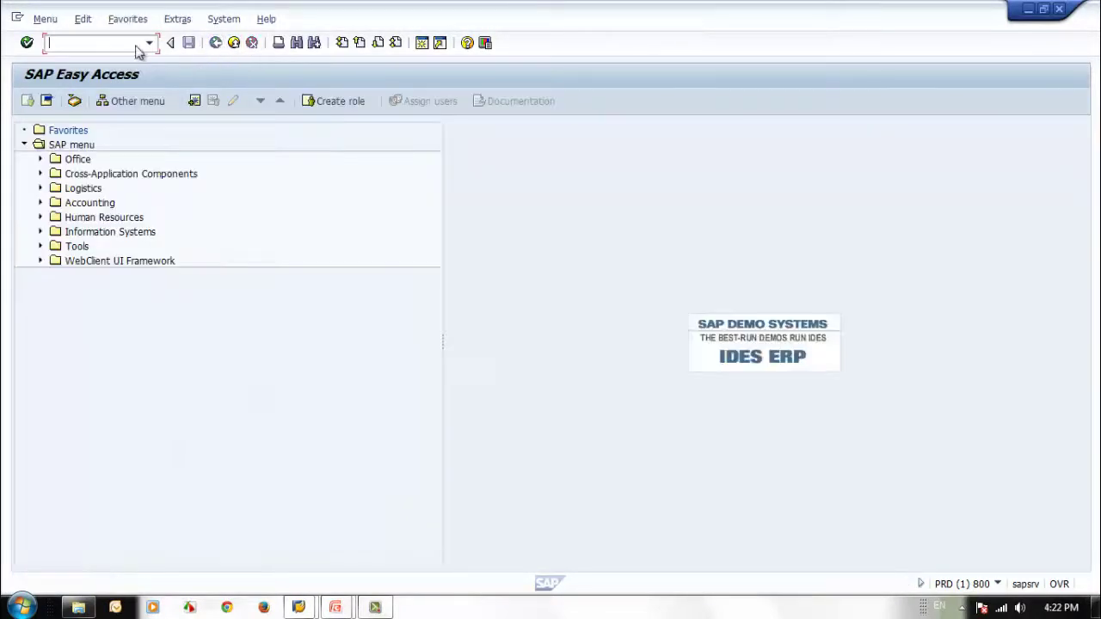
double_click(590, 23)
mouse_move(585, 23)
left_mouse_down()
mouse_move(551, 19)
mouse_move(576, 26)
left_mouse_up()
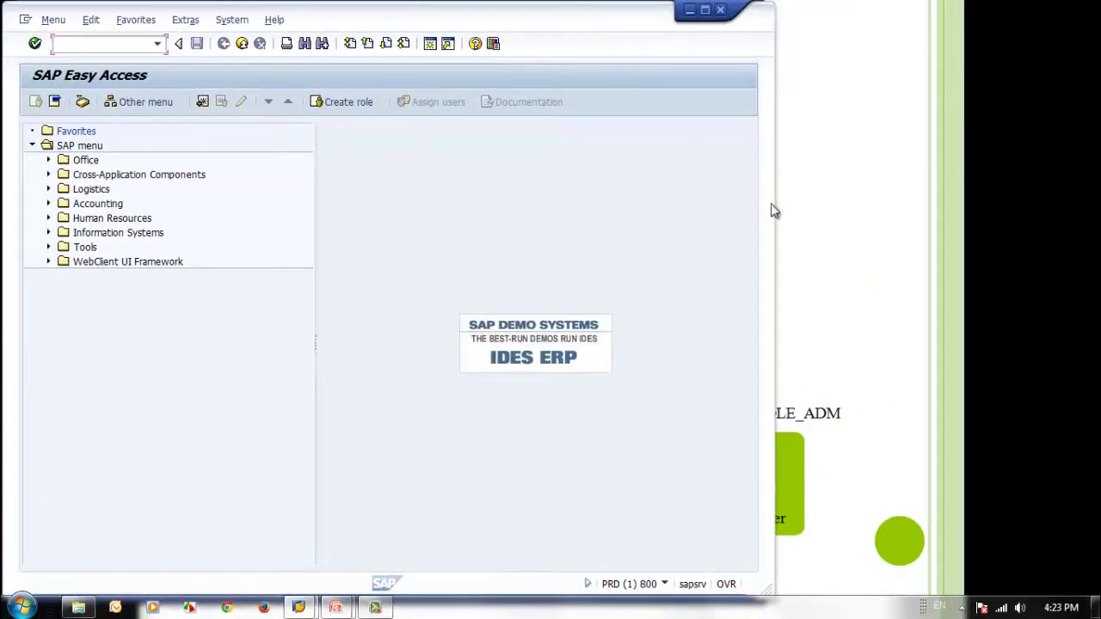
Start PFCG, enter role name Z_BC_9999_MAINT_ROLE_ADMIN, and create it as a Single Role.
type("pfcg")
key("Return")
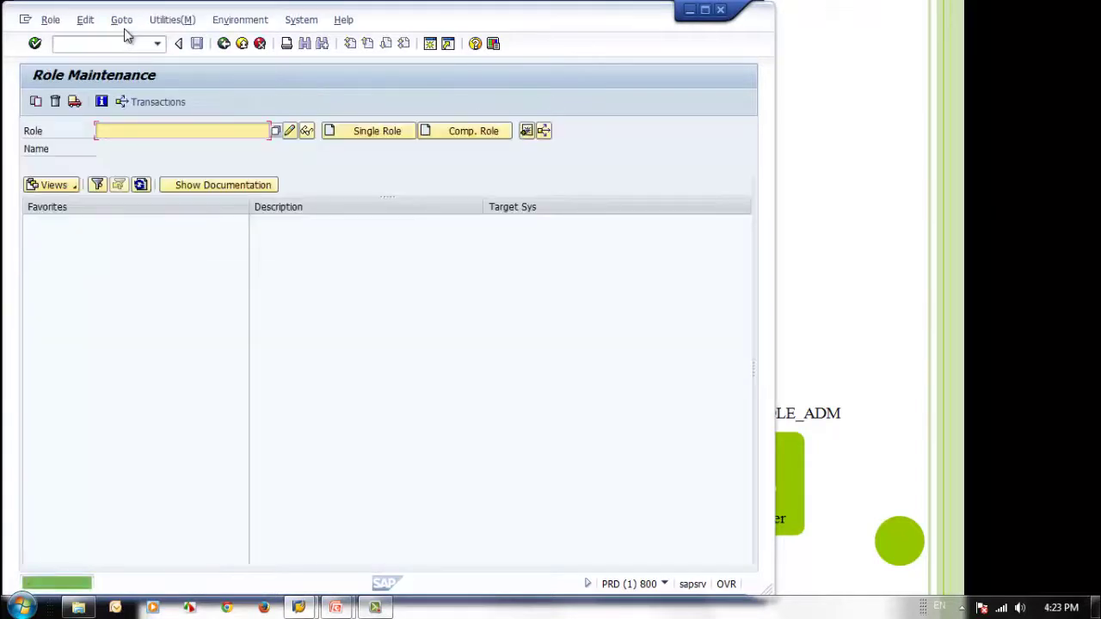
type("z")
key("Down")
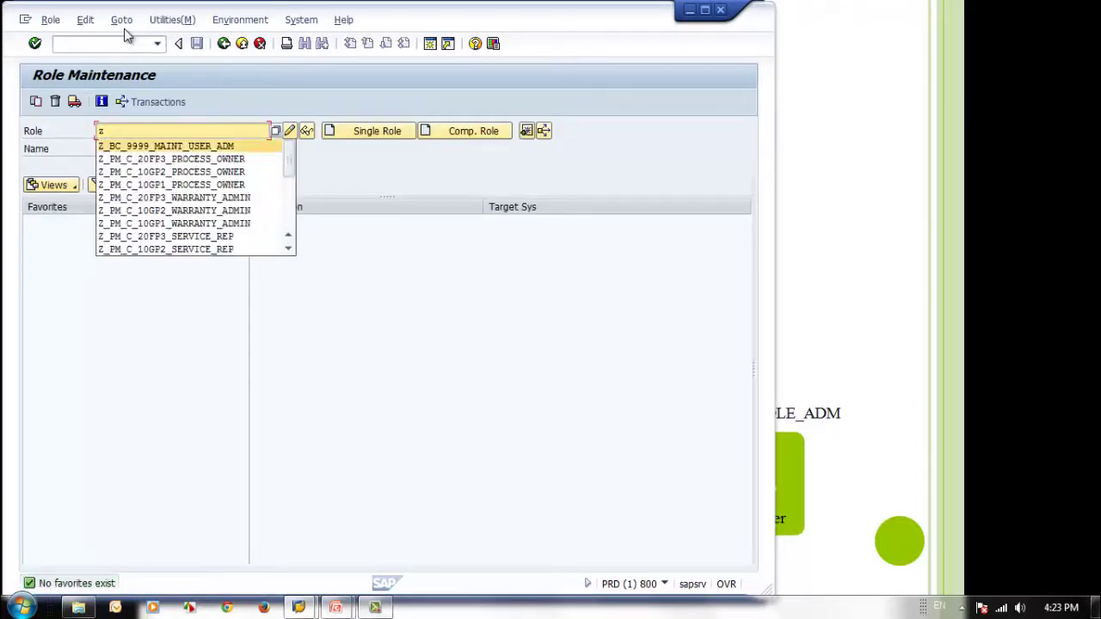
key("Return")
key("BackSpace")
key("BackSpace")
key("BackSpace")
key("BackSpace")
key("BackSpace")
key("BackSpace")
key("BackSpace")
key("BackSpace")
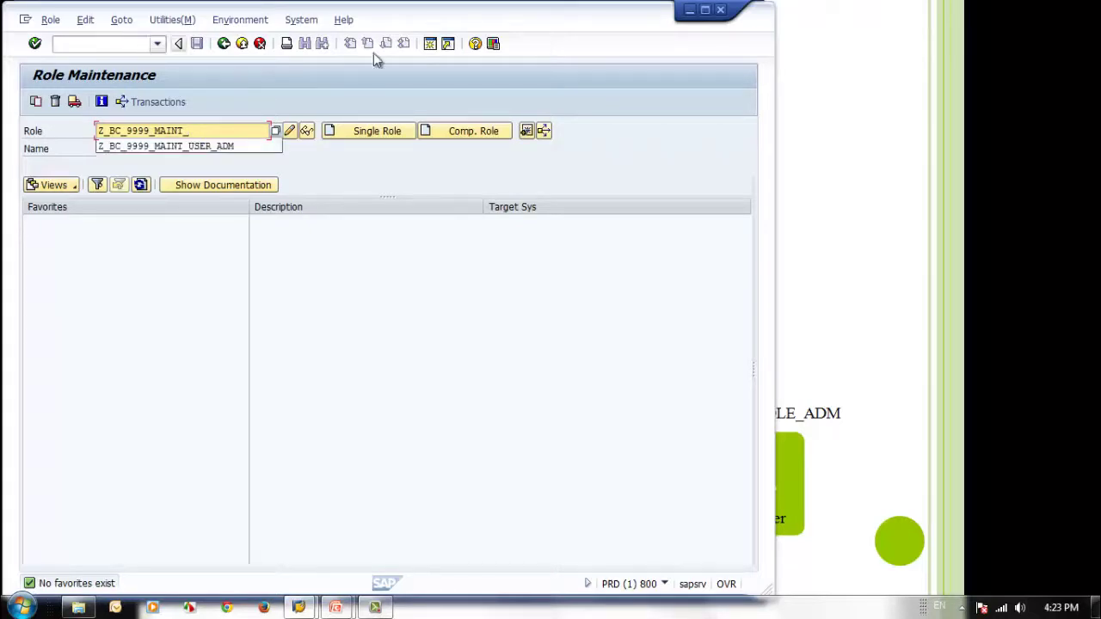
left_click_drag(400, 27, 440, 42)
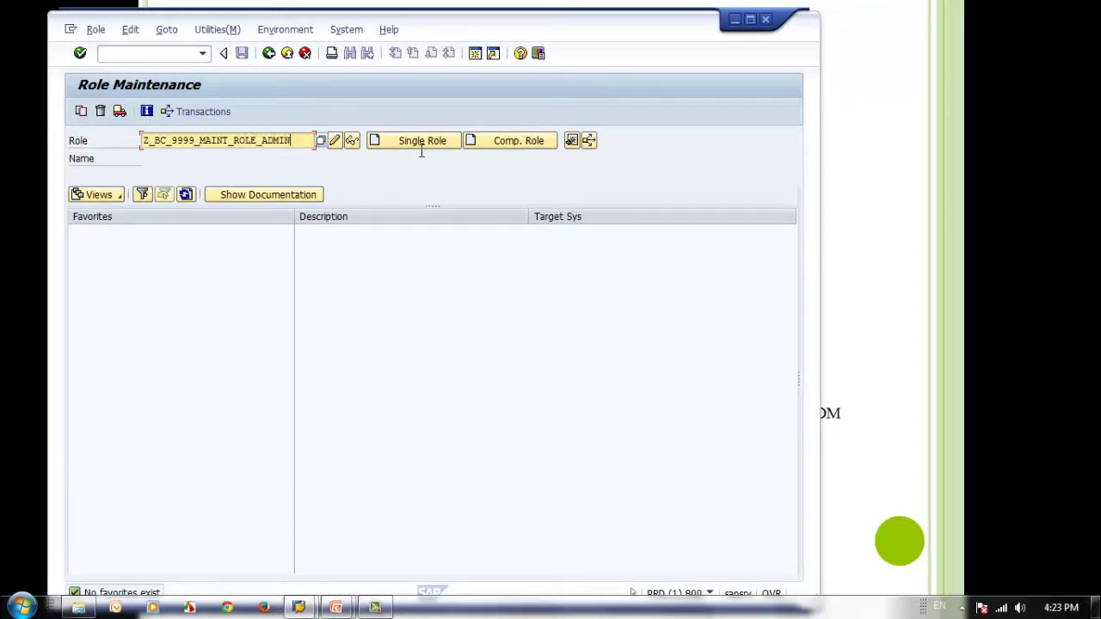
left_click_drag(585, 29, 590, 25)
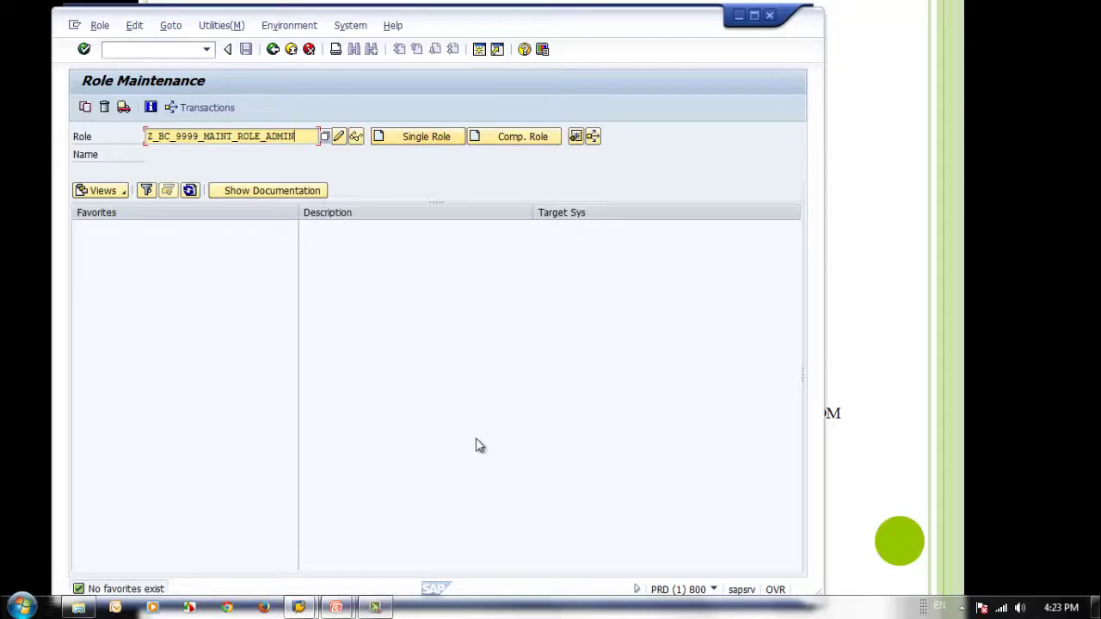
left_click(411, 138)
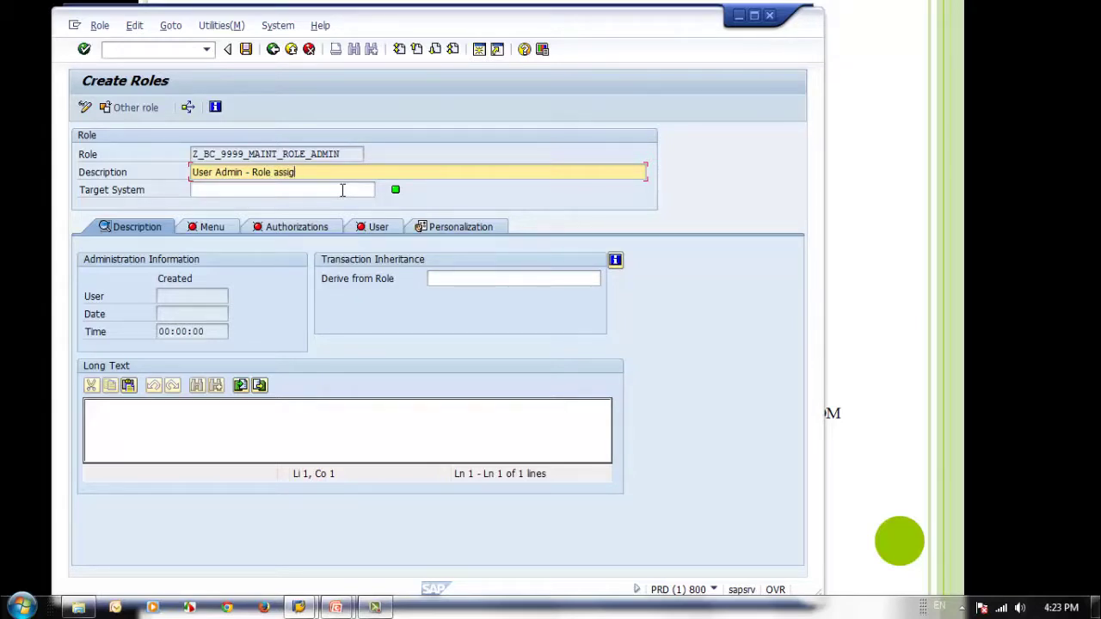
Save the role described 'User Admin - Role assignment' and view its Authorizations tab.
key("Return")
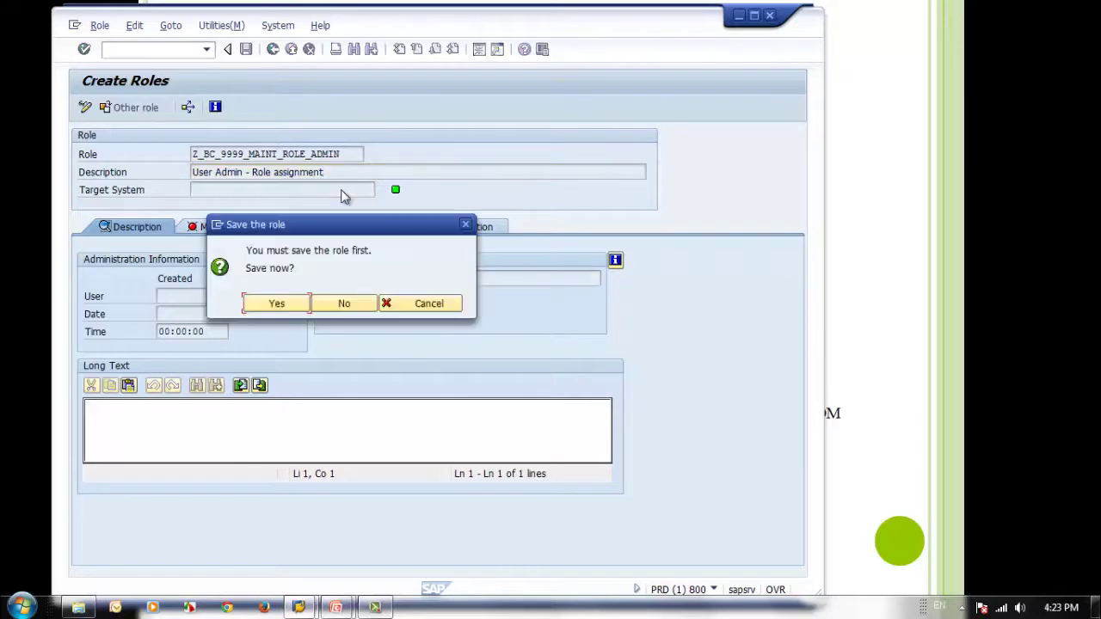
left_click(282, 308)
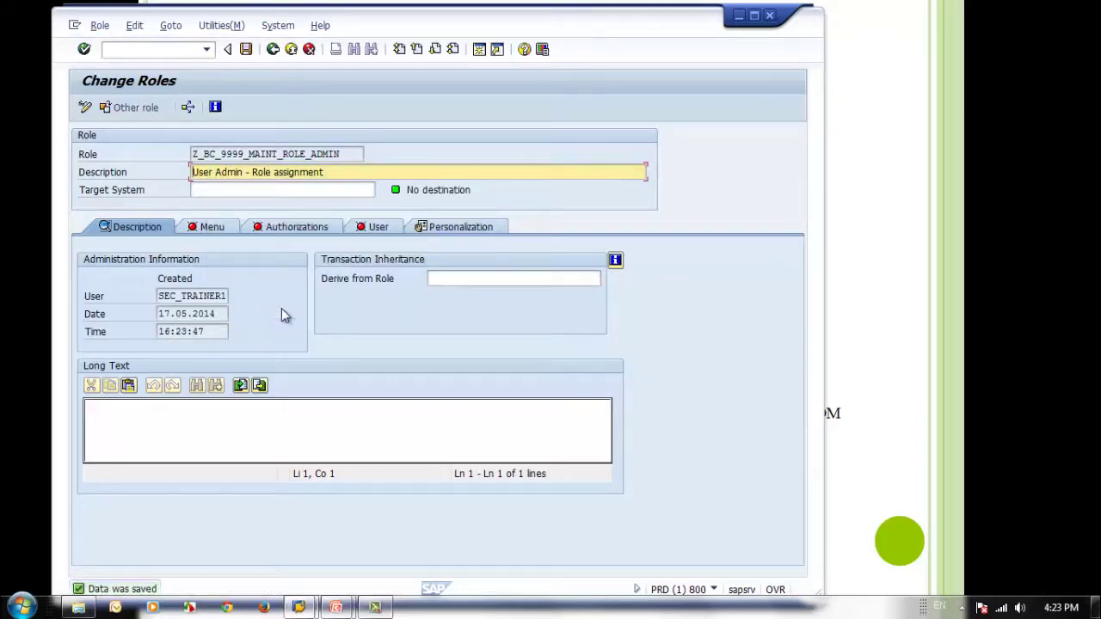
left_click(292, 229)
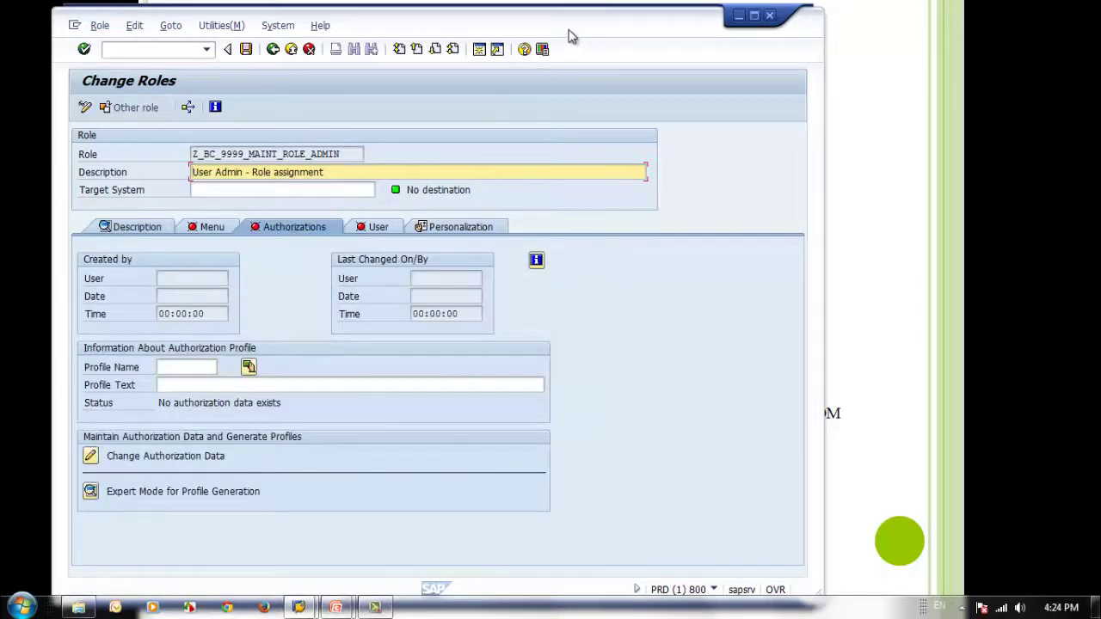
left_click_drag(567, 36, 549, 34)
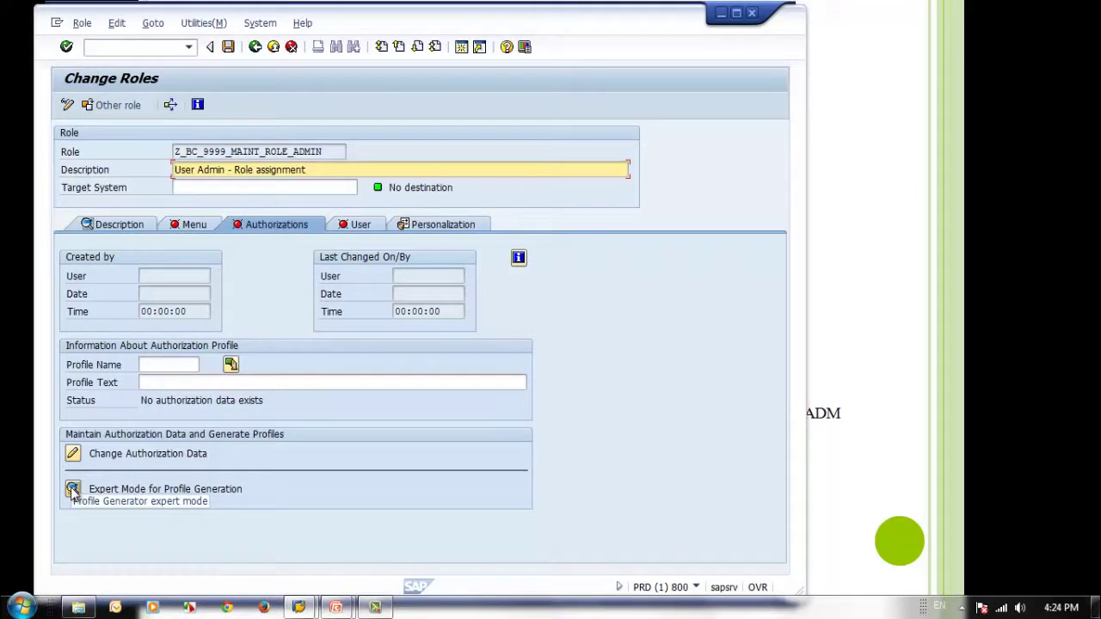
left_click(73, 453)
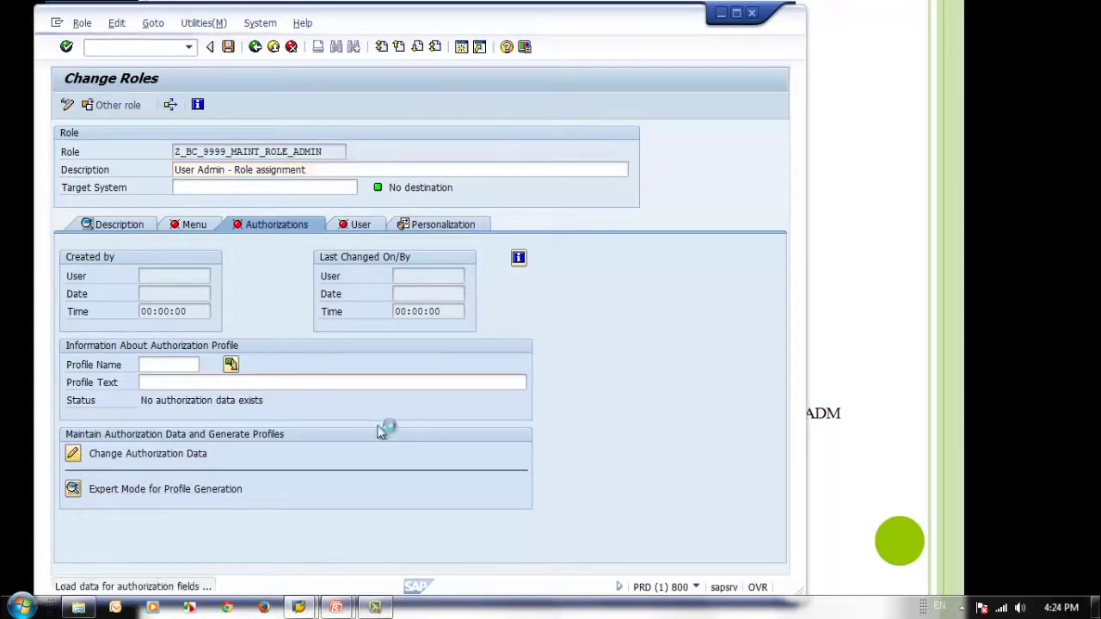
left_click(479, 453)
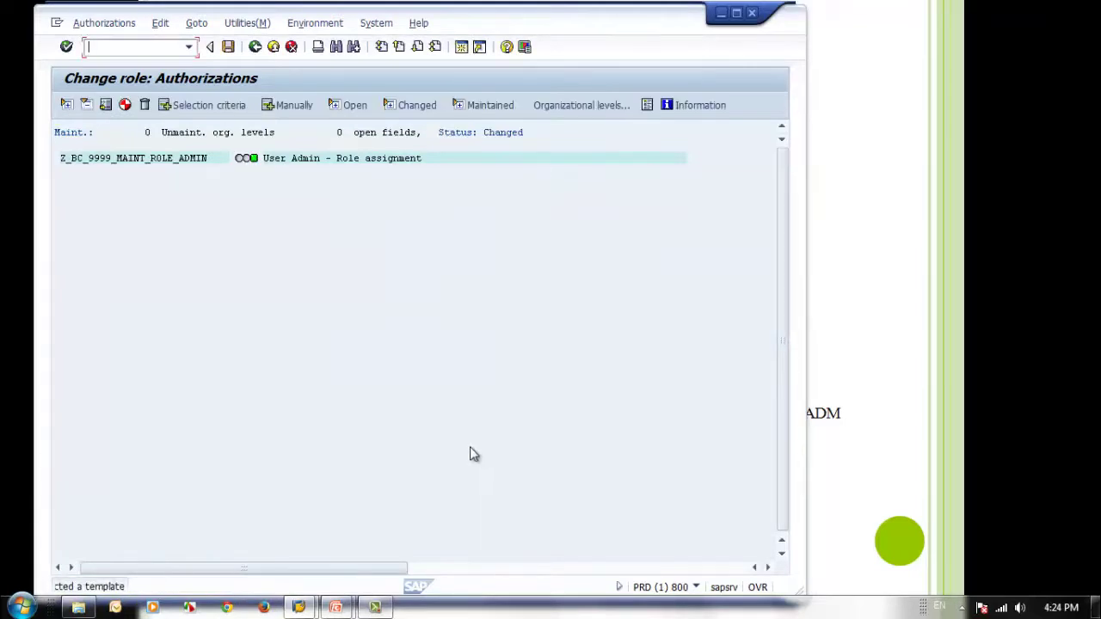
left_click(293, 104)
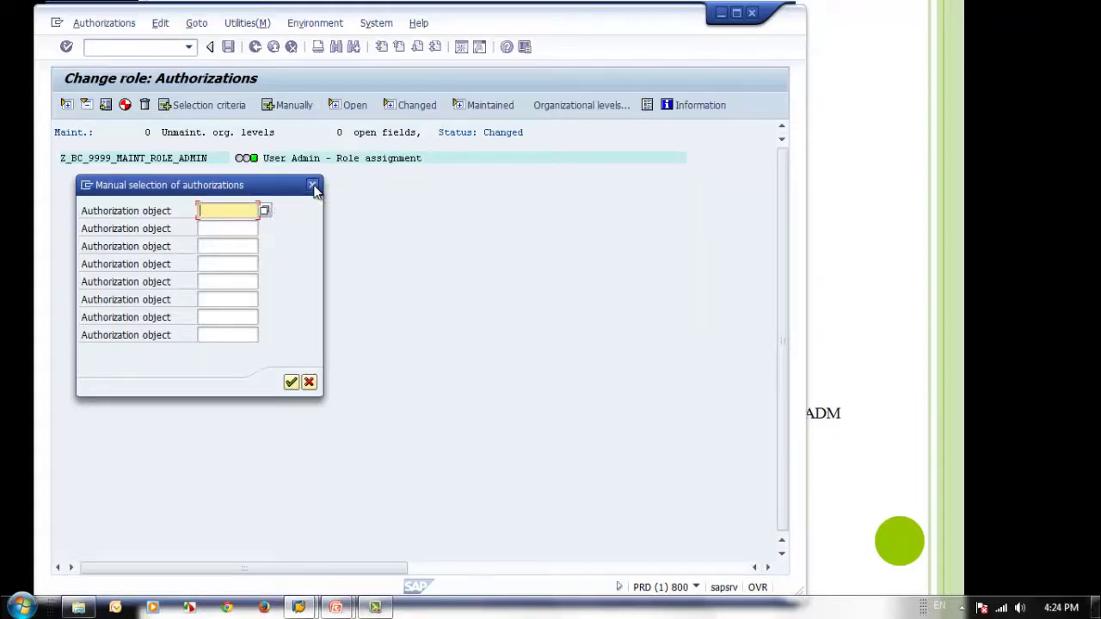
left_click(313, 186)
left_click(256, 47)
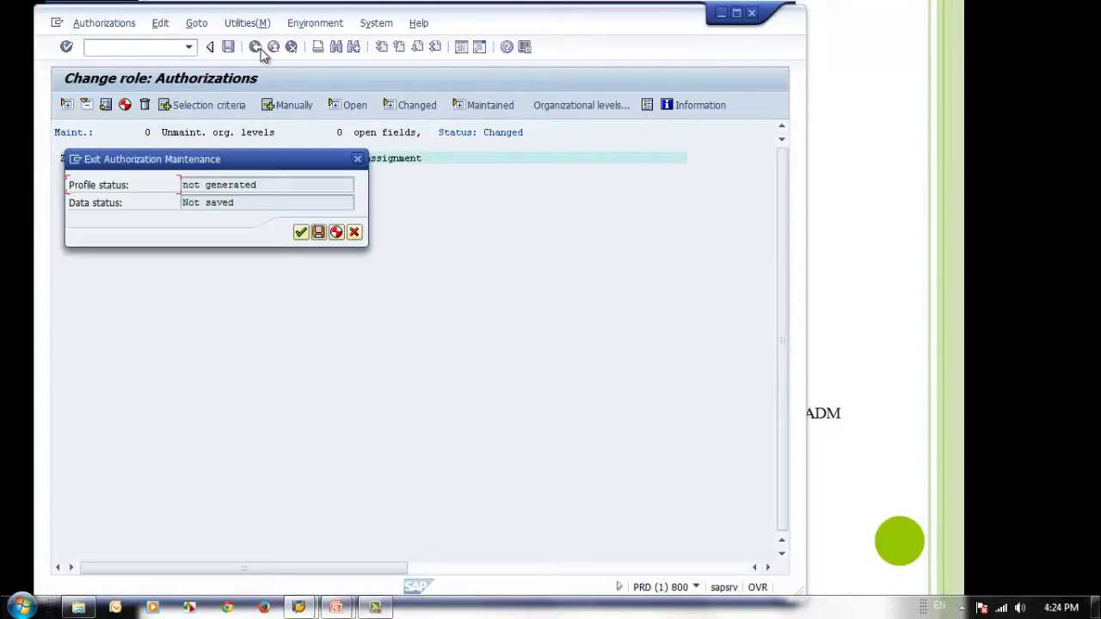
left_click(354, 234)
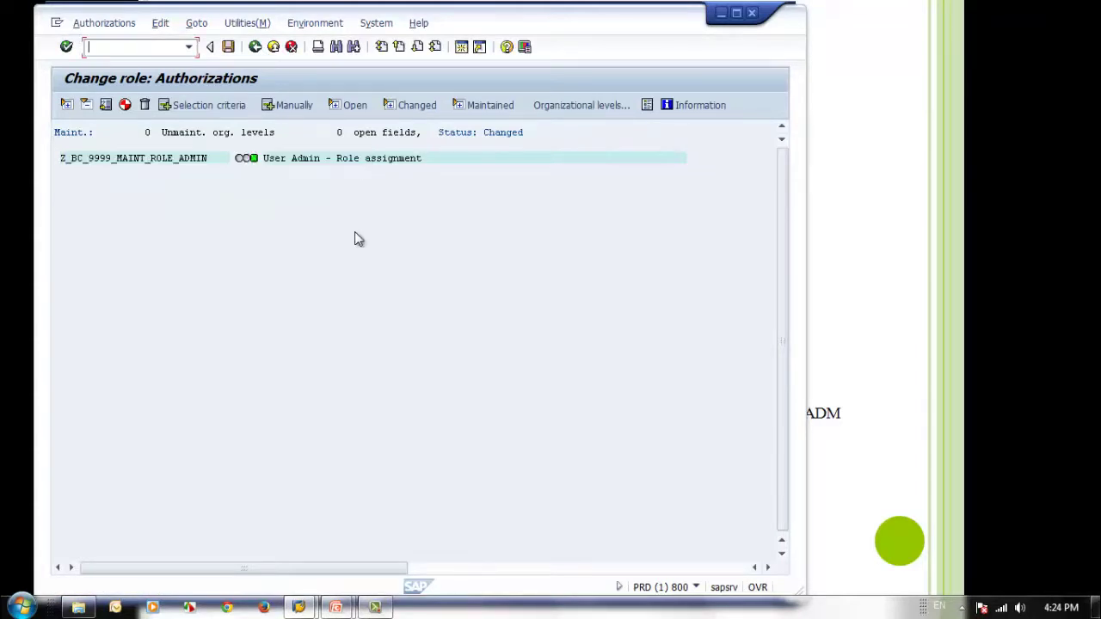
left_click(273, 47)
left_click(301, 234)
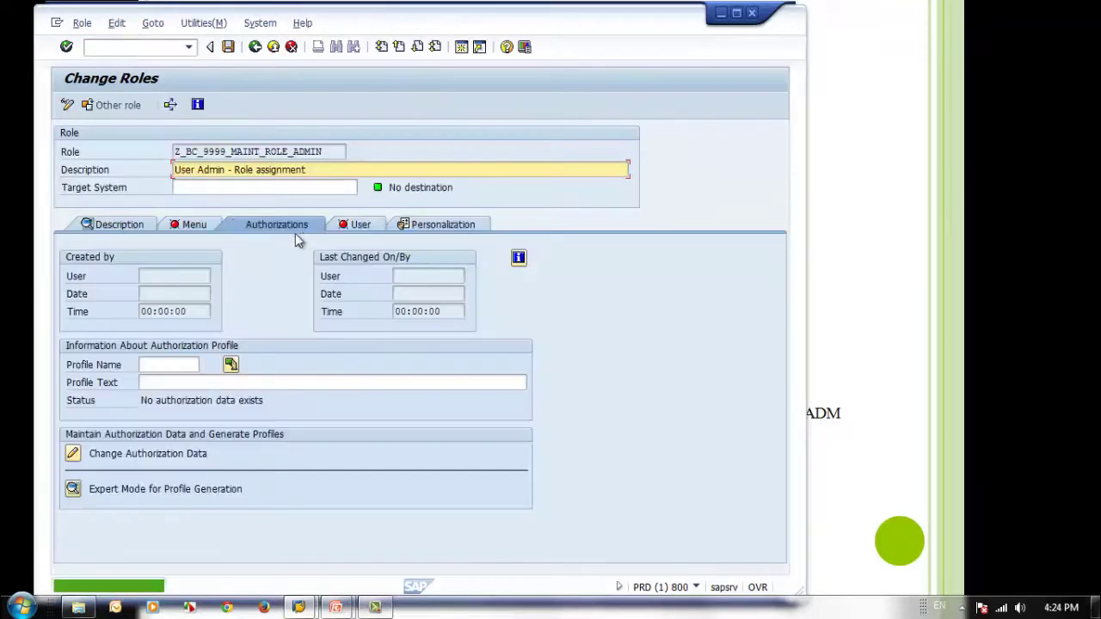
Add transaction SU01 to the role menu, then return to the Authorizations tab.
left_click(181, 227)
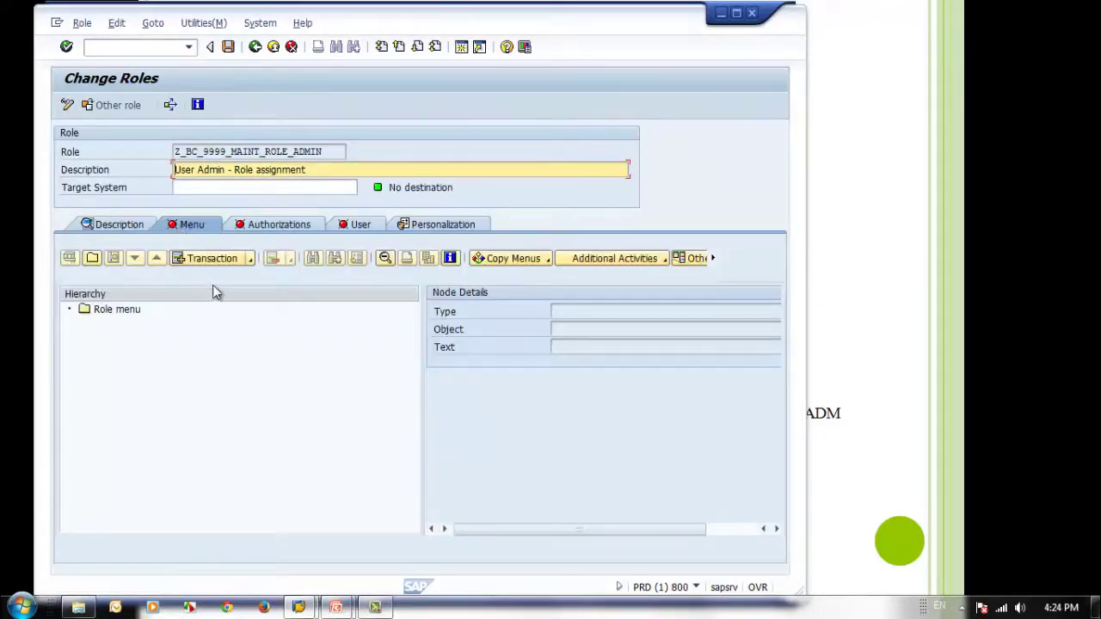
left_click(292, 392)
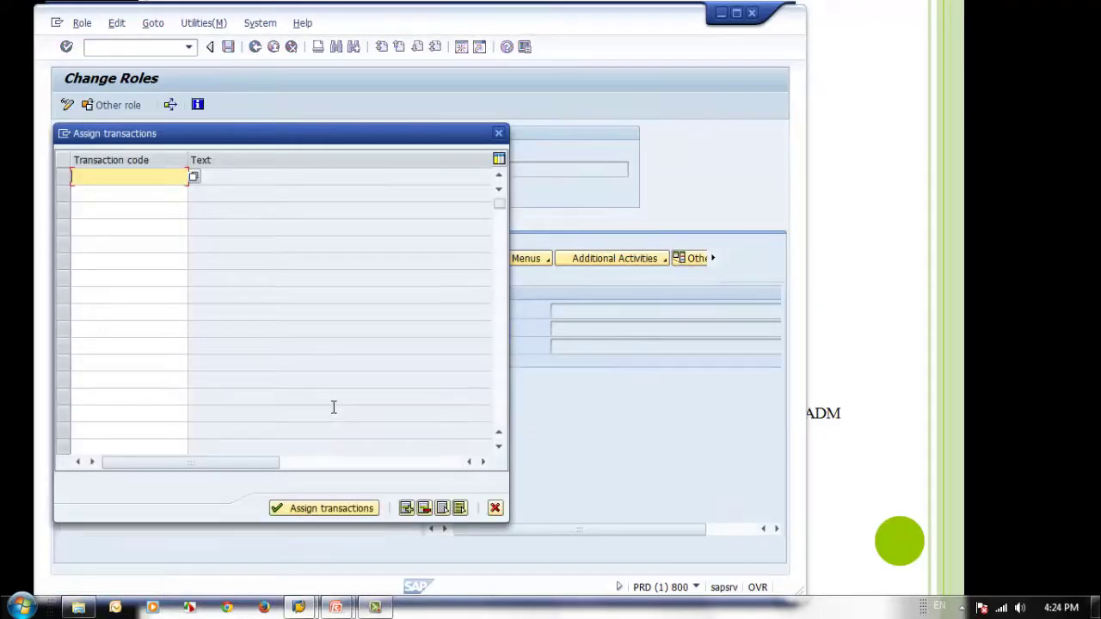
type("su01")
key("Return")
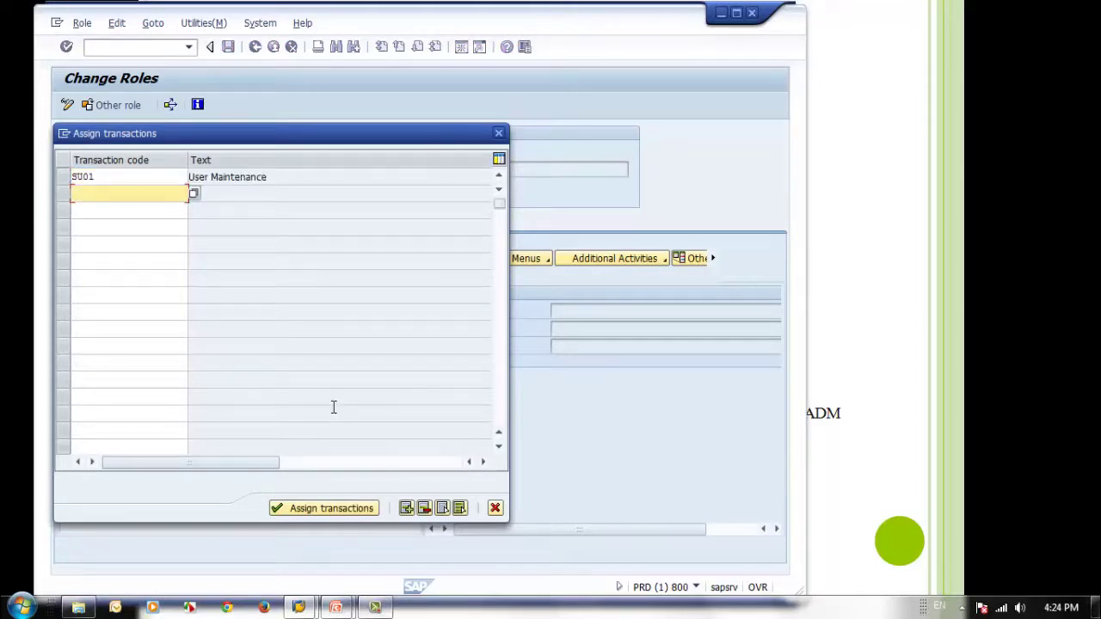
left_click(333, 508)
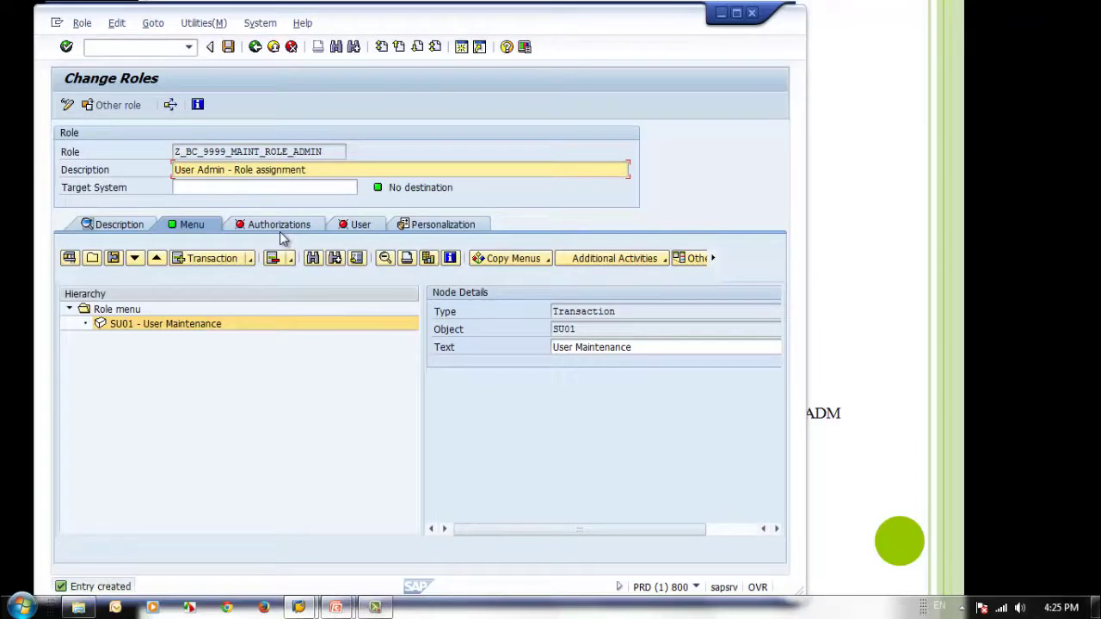
left_click(287, 226)
left_click(72, 453)
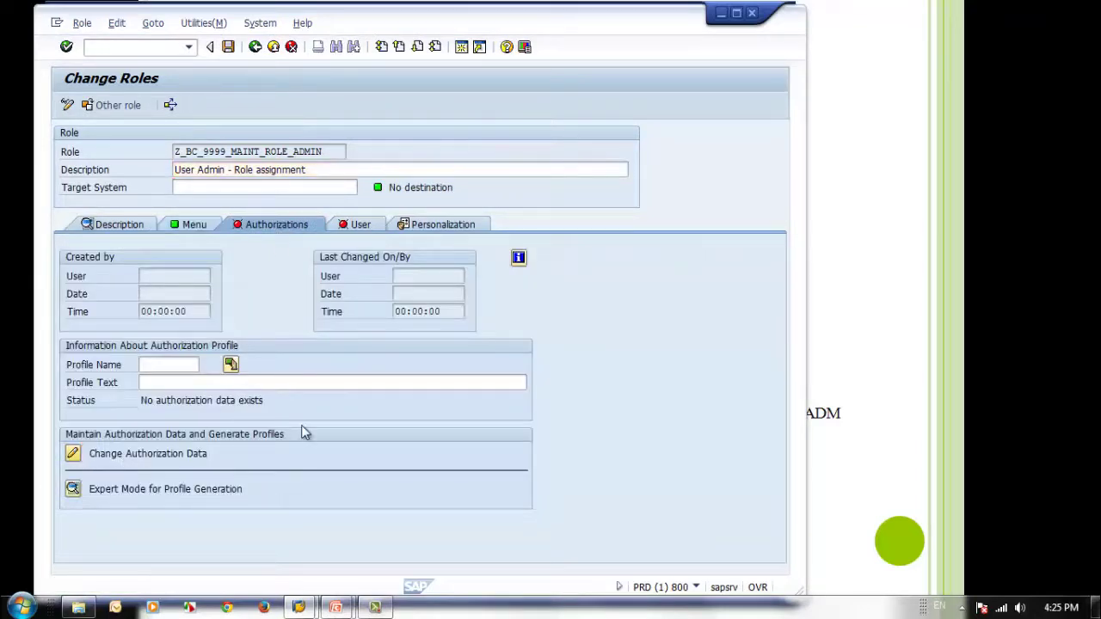
Save the role, skip organizational levels, and expand the Basis, S_OC_ROLE, S_ADDRESS1 and HR nodes.
left_click(257, 303)
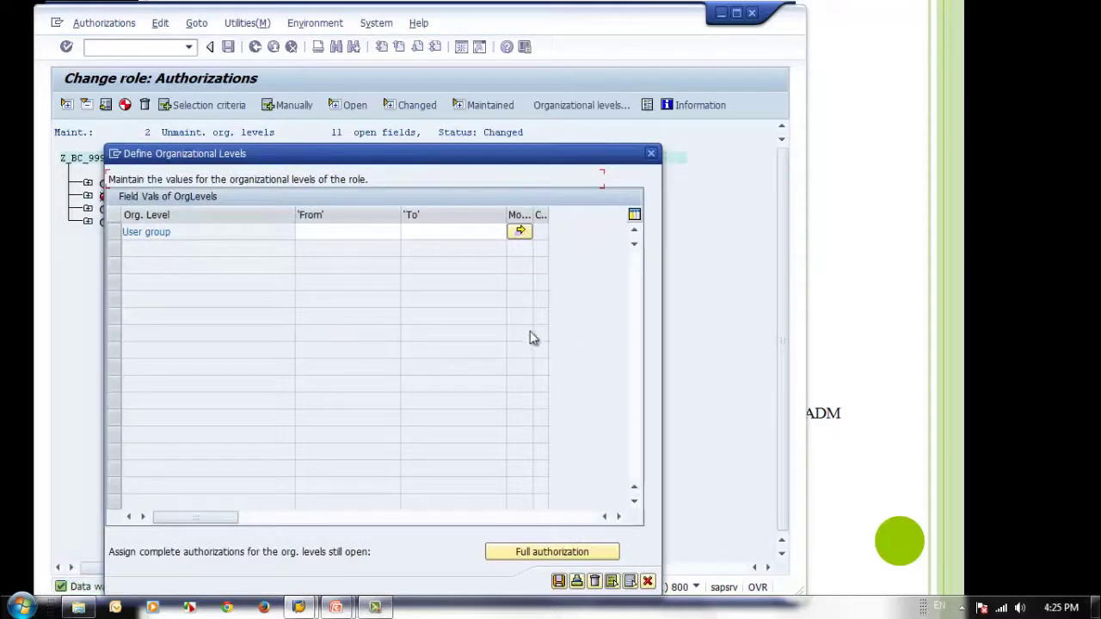
left_click(648, 581)
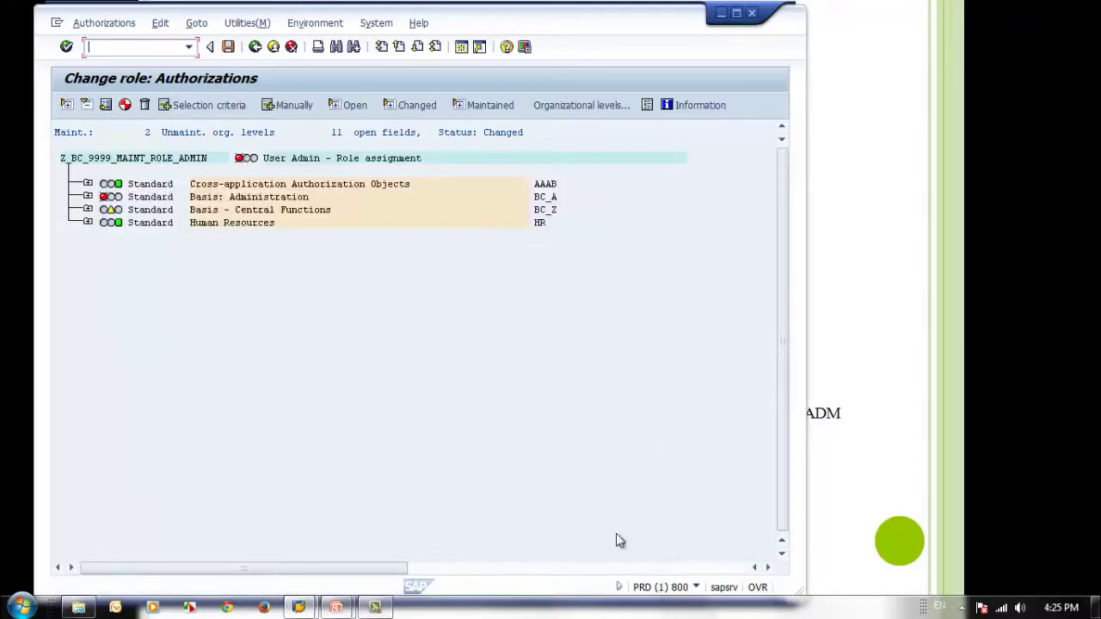
left_click(87, 197)
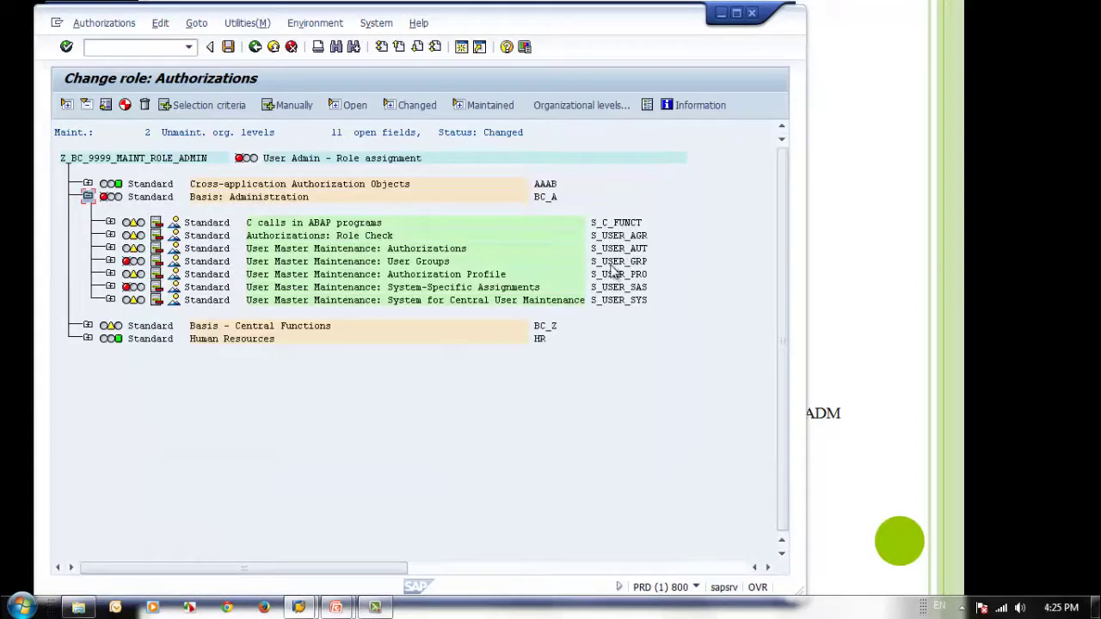
left_click(88, 326)
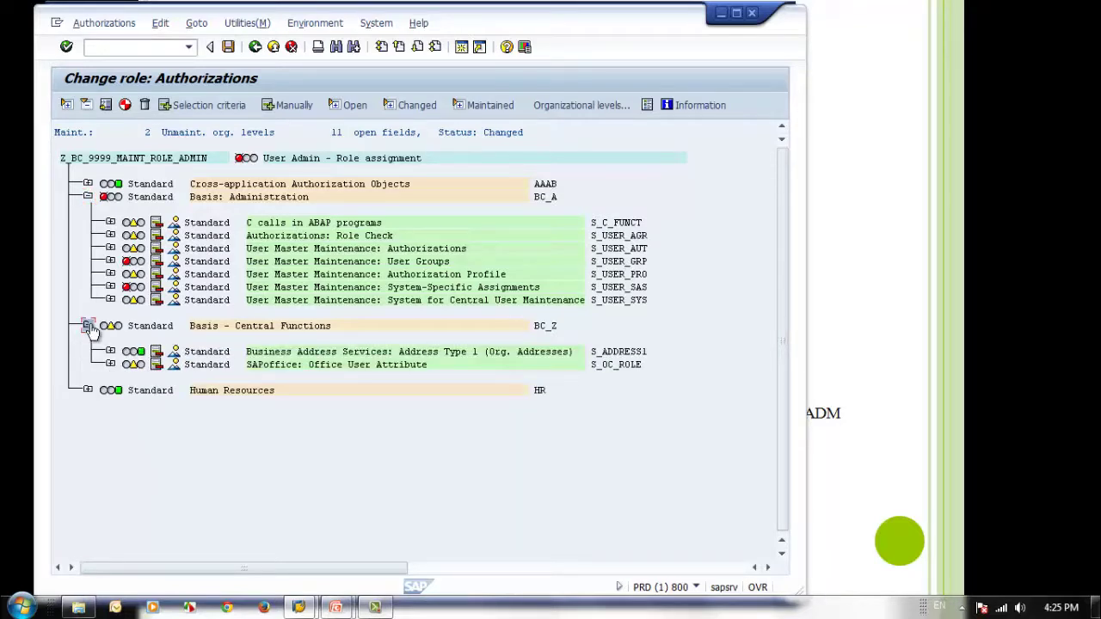
left_click(110, 365)
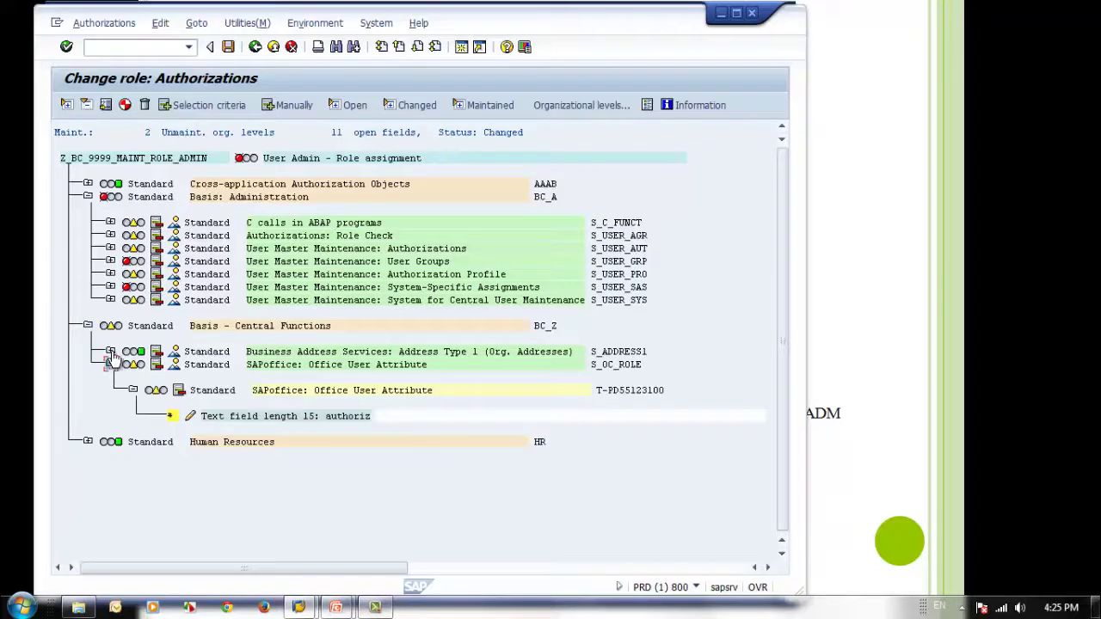
left_click(111, 352)
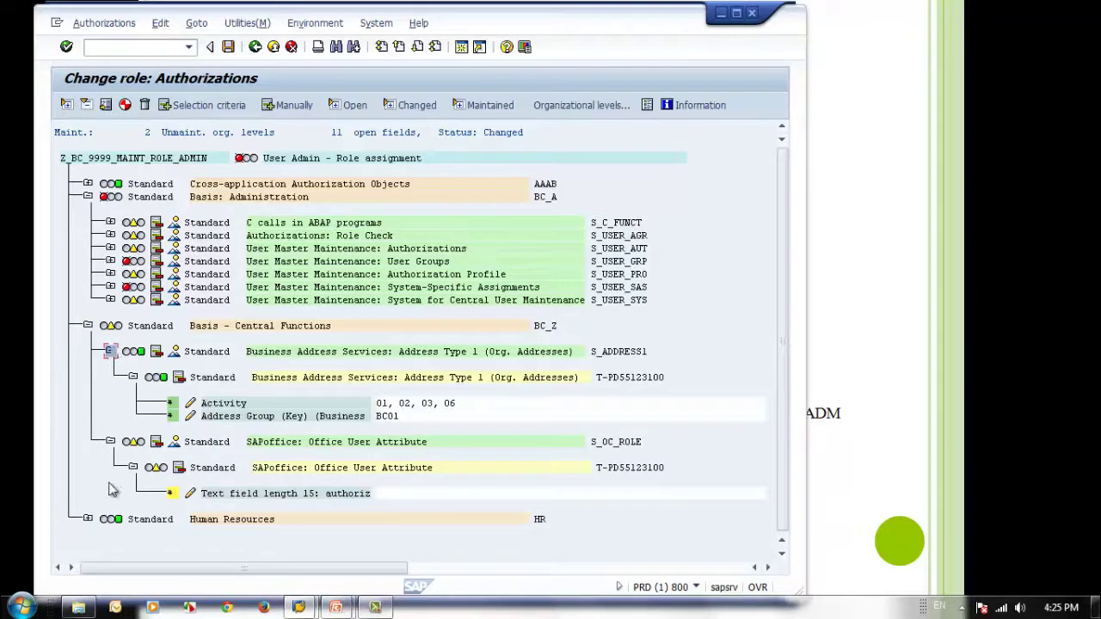
left_click(88, 520)
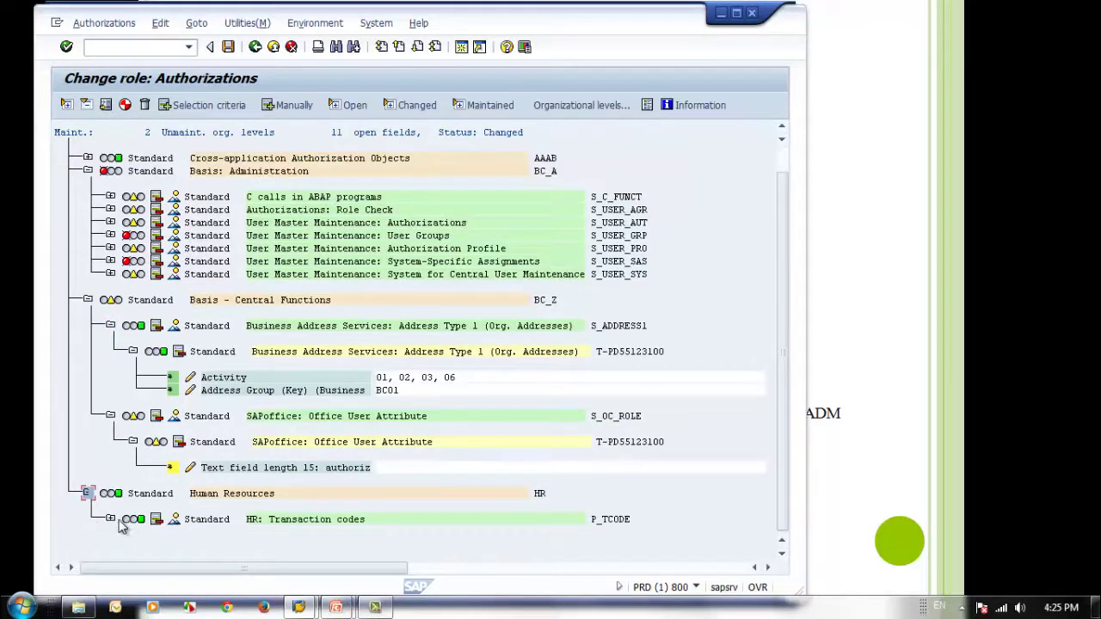
scroll(371, 508, "down", 1)
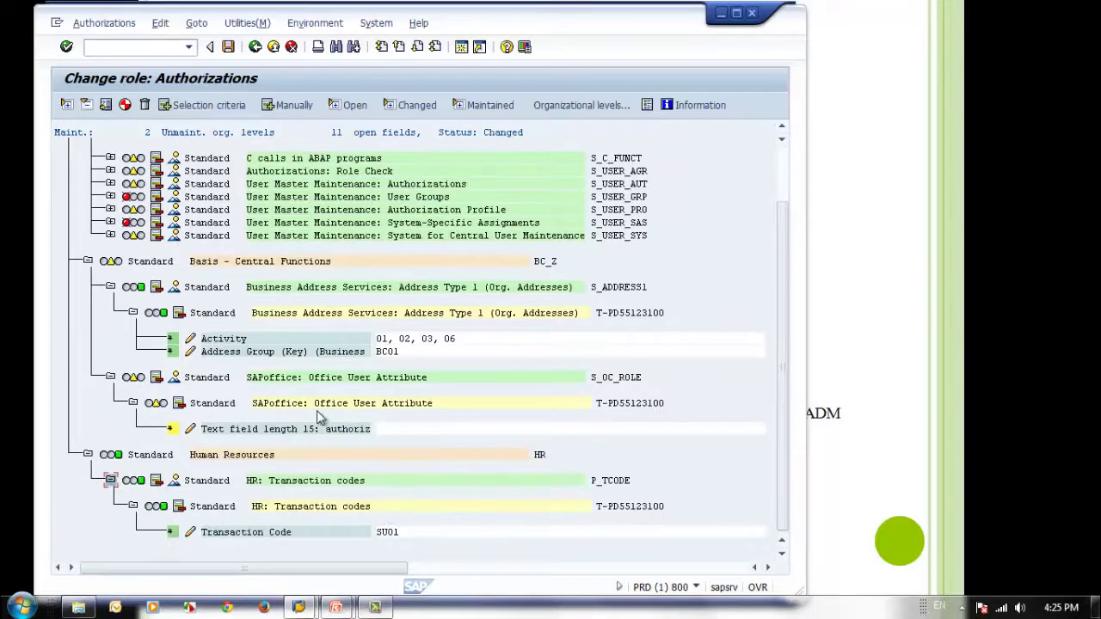
scroll(318, 417, "up", 1)
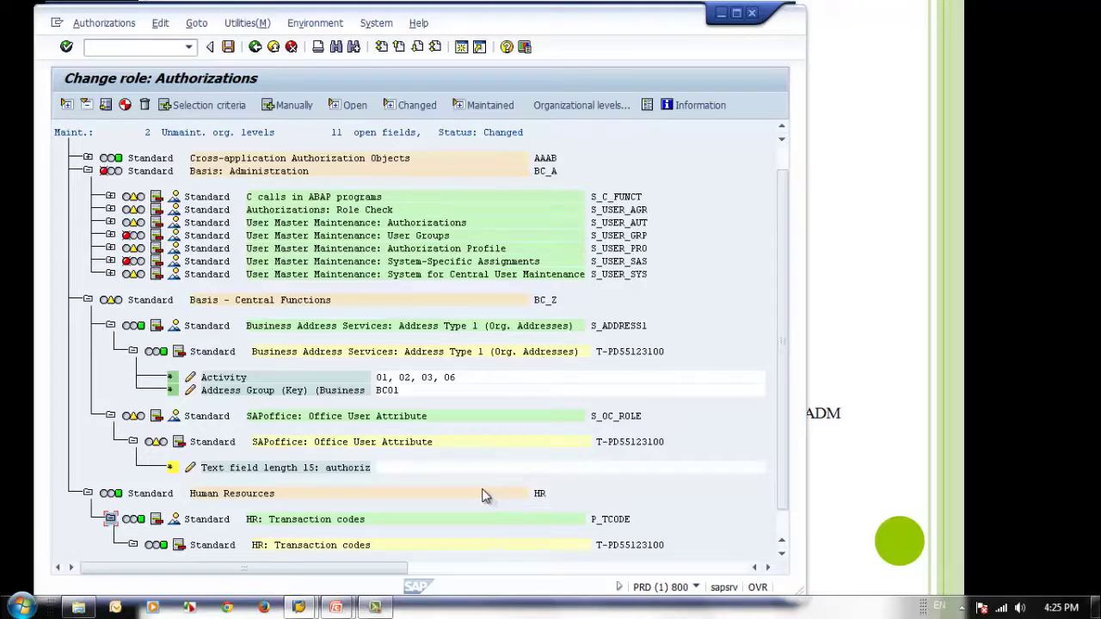
Deactivate the S_ADDRESS1, S_OC_ROLE and P_TCODE authorizations in the role.
scroll(484, 496, "up", 1)
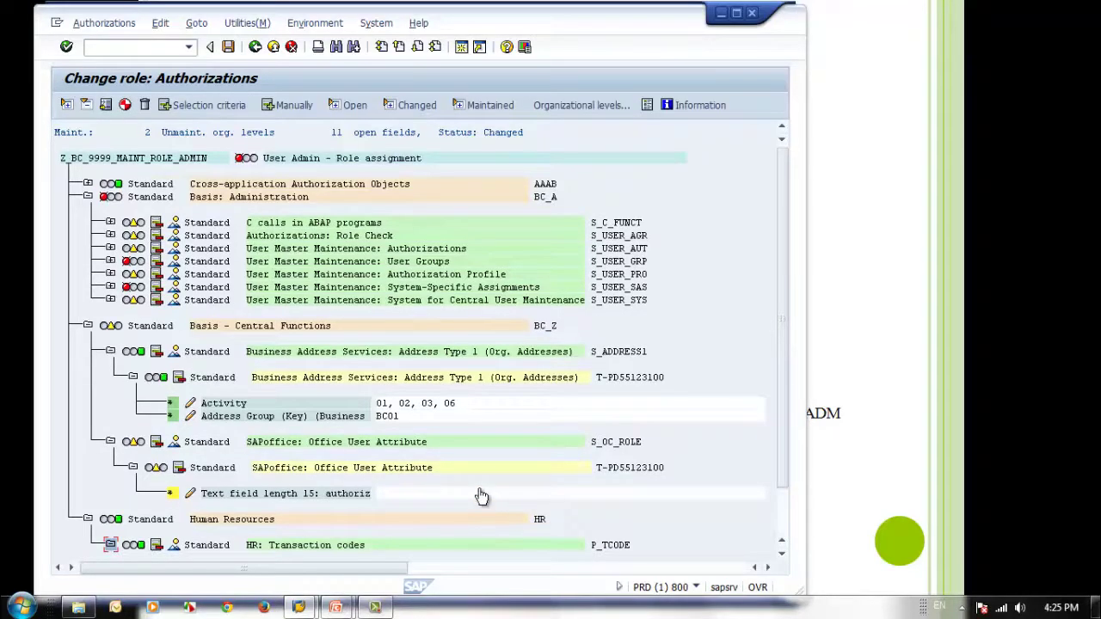
left_click(157, 353)
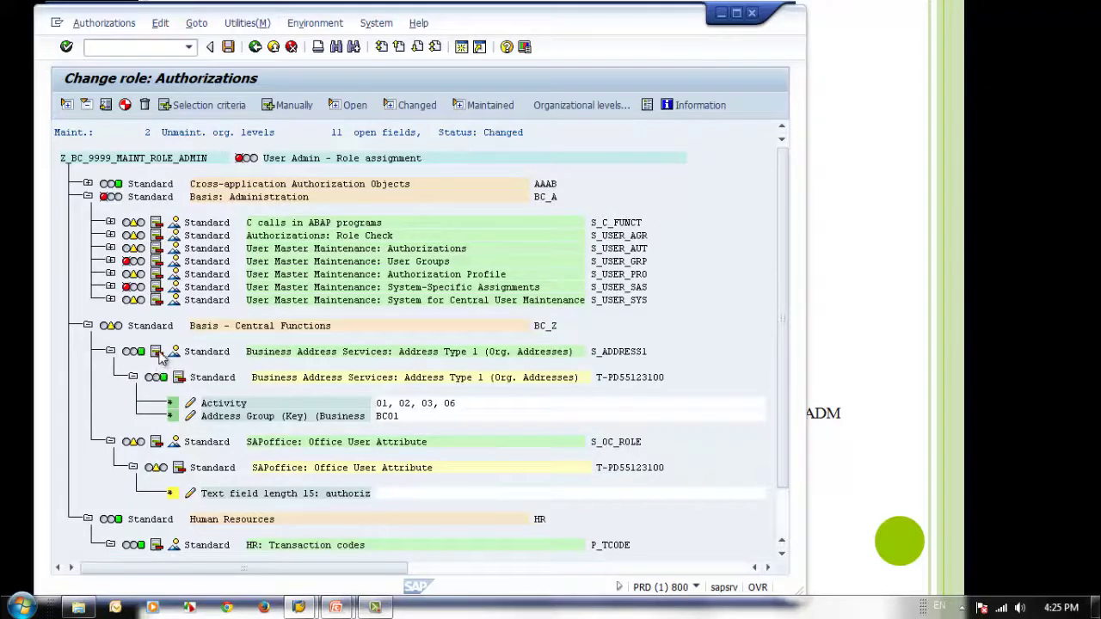
left_click(179, 467)
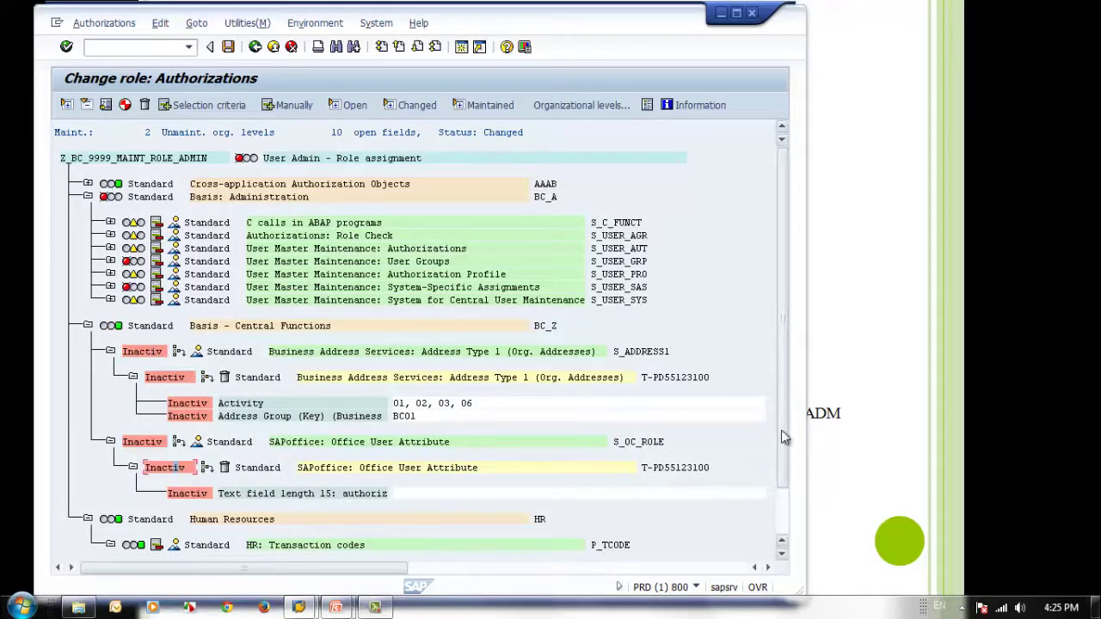
scroll(779, 525, "down", 2)
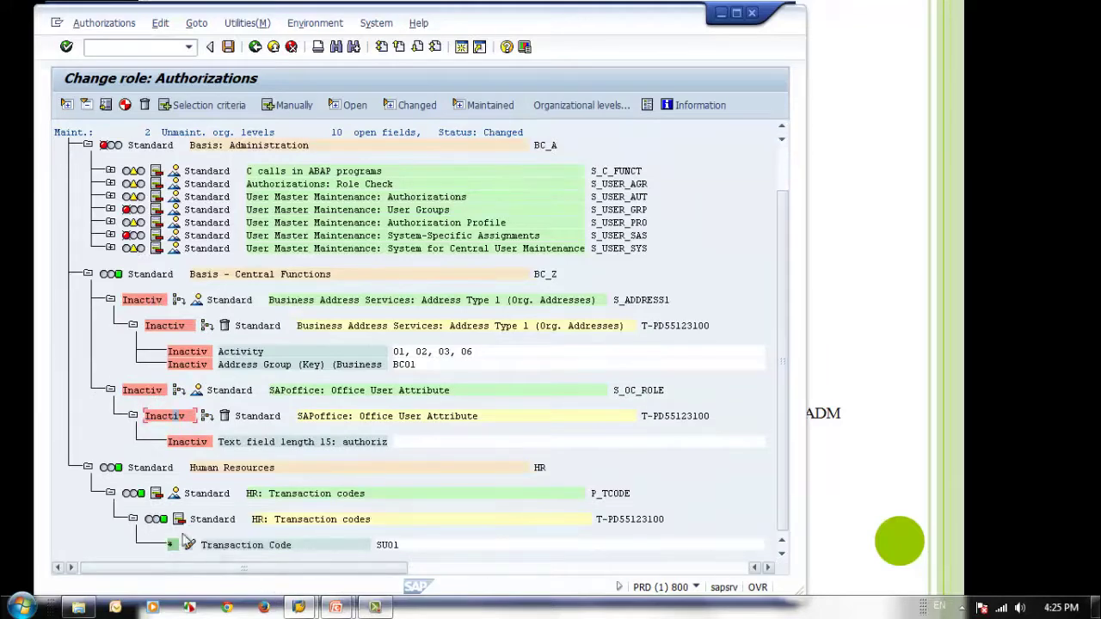
left_click(157, 493)
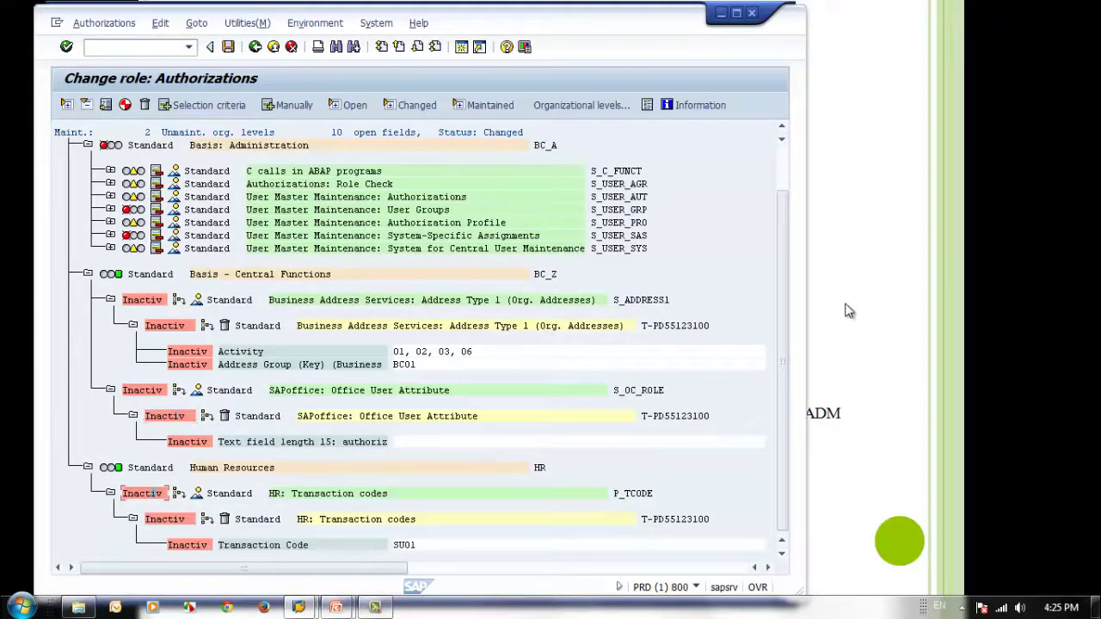
scroll(771, 265, "up", 2)
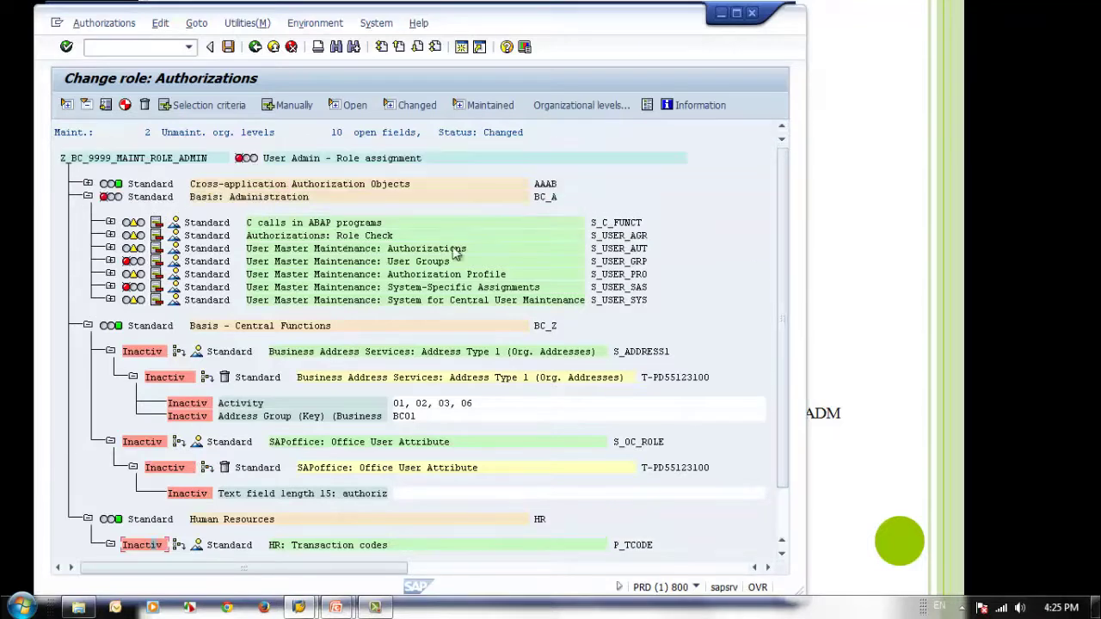
Check S_TCODE, then deactivate S_C_FUNCT, S_USER_SYS and S_USER_SAS and expand S_USER_PRO.
left_click(87, 183)
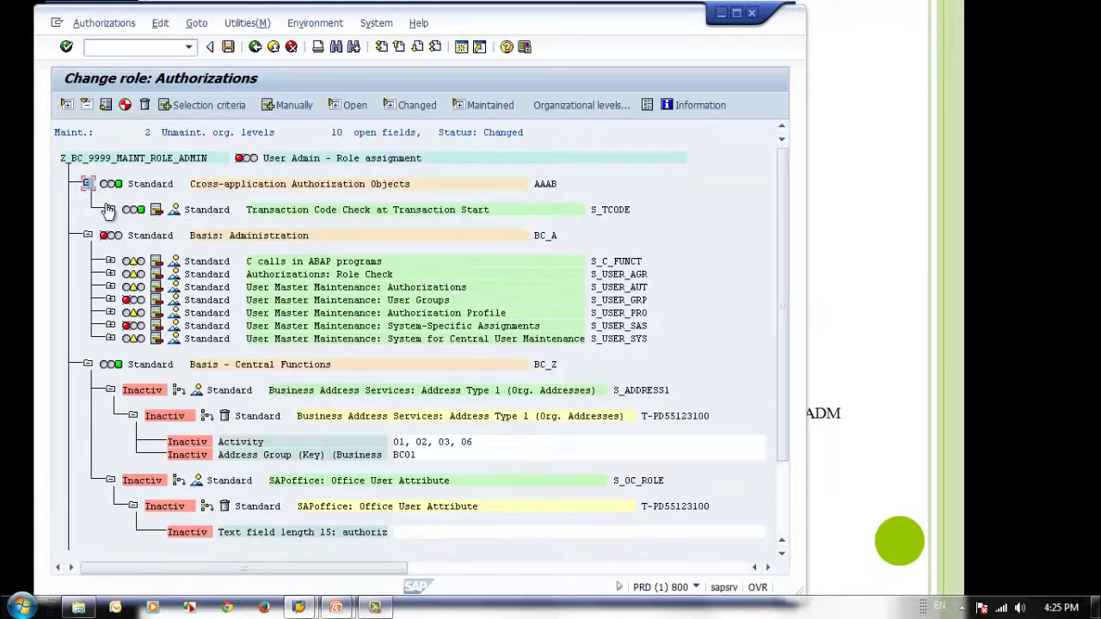
left_click(110, 209)
left_click(110, 210)
left_click(110, 210)
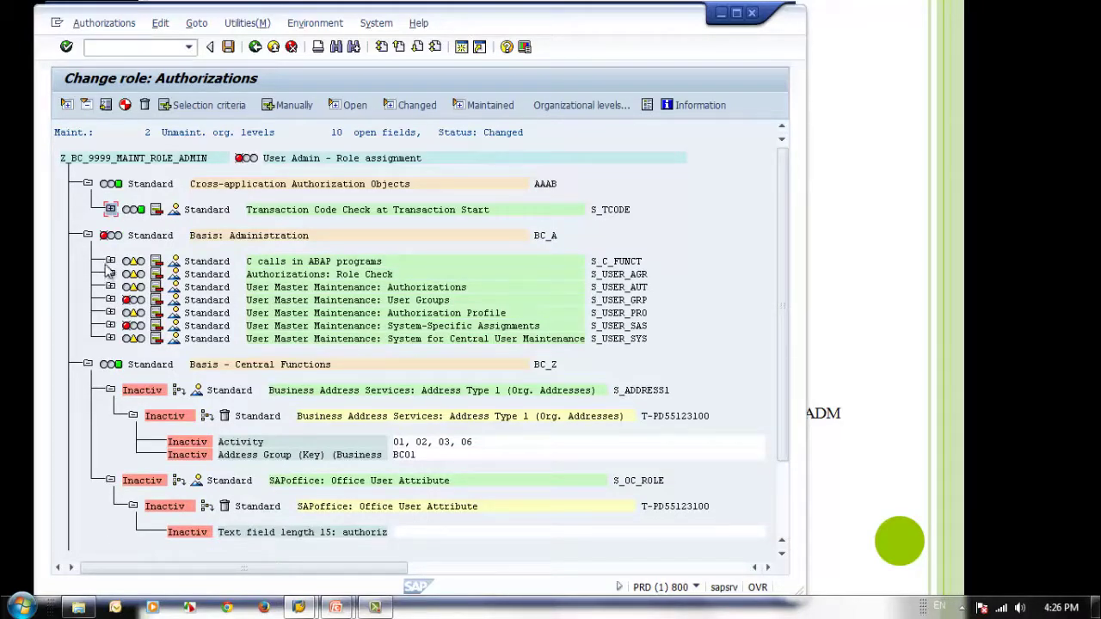
left_click(156, 262)
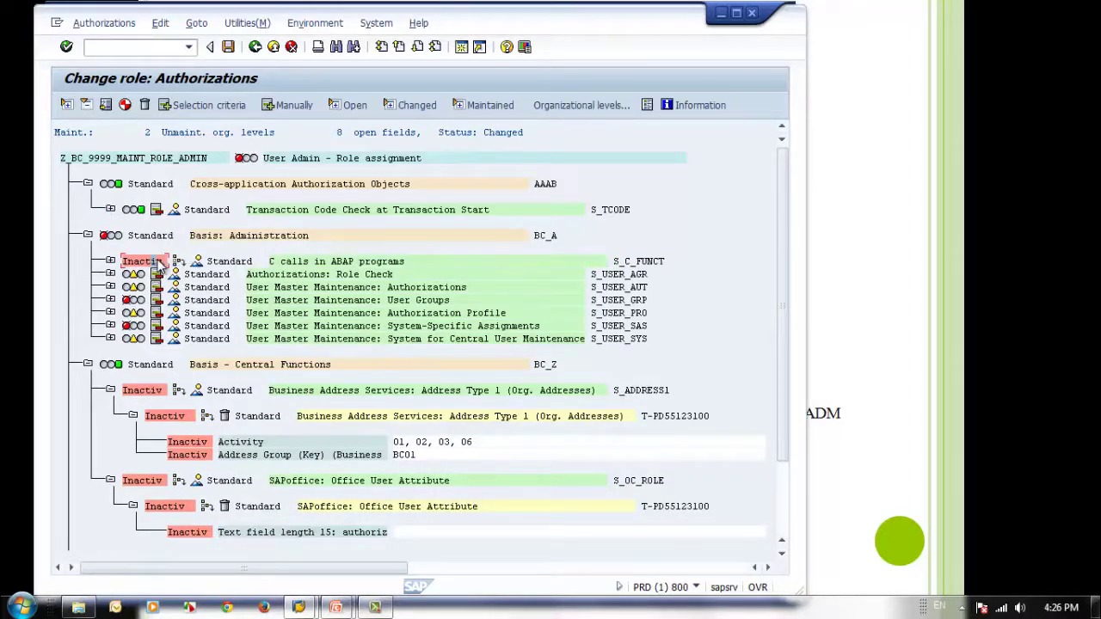
left_click(156, 339)
left_click(158, 328)
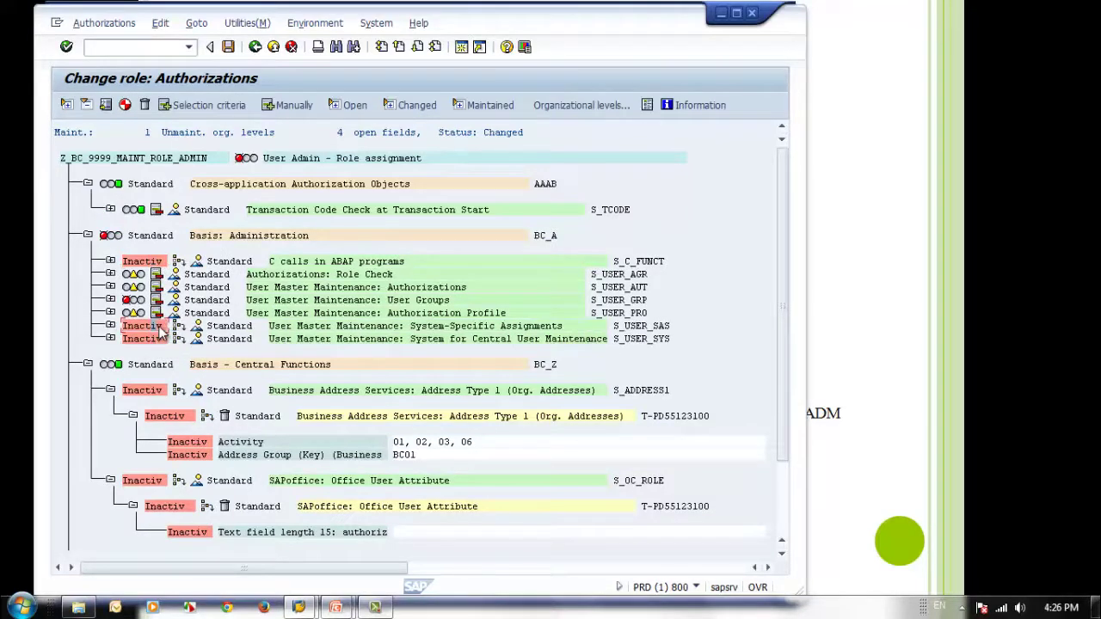
left_click(110, 313)
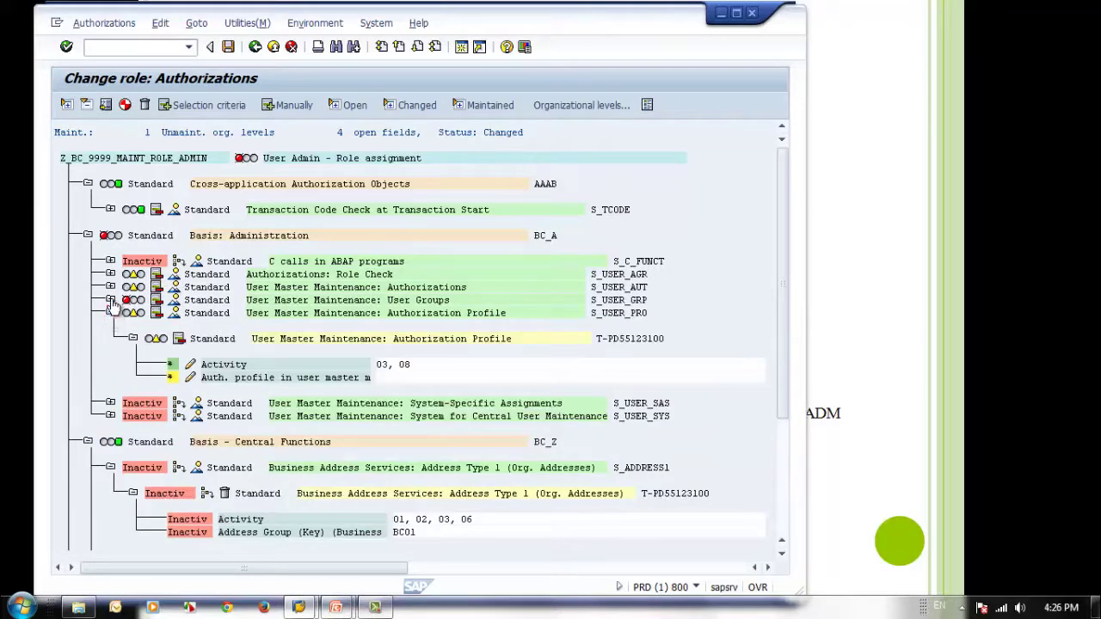
Set the User group organizational level to full authorization (*) and transfer it.
left_click(111, 300)
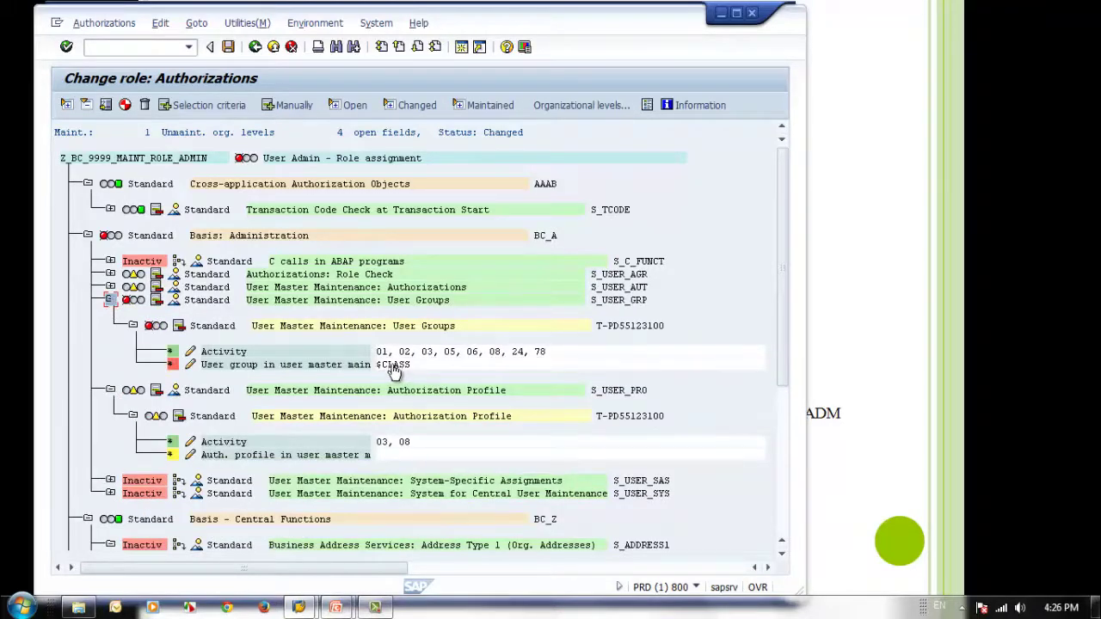
left_click(588, 106)
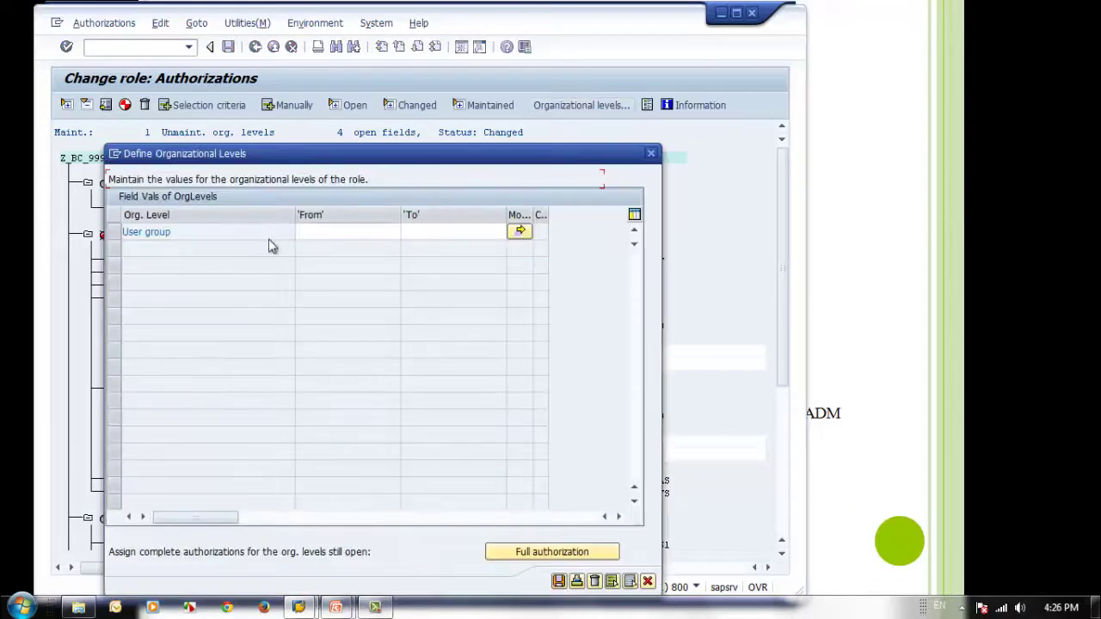
left_click(533, 552)
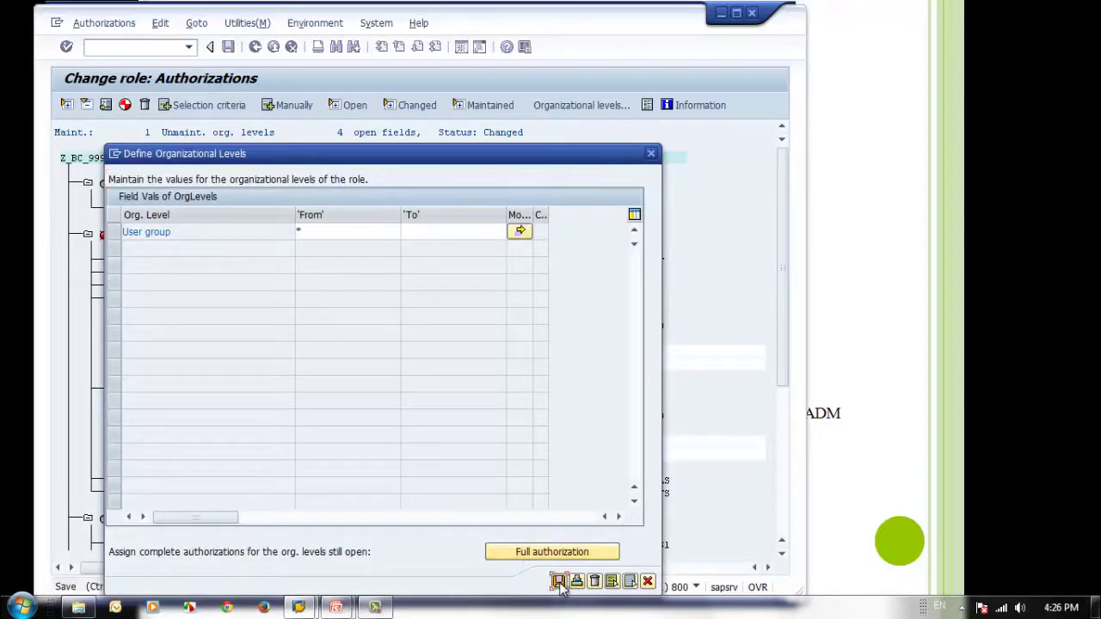
left_click(559, 581)
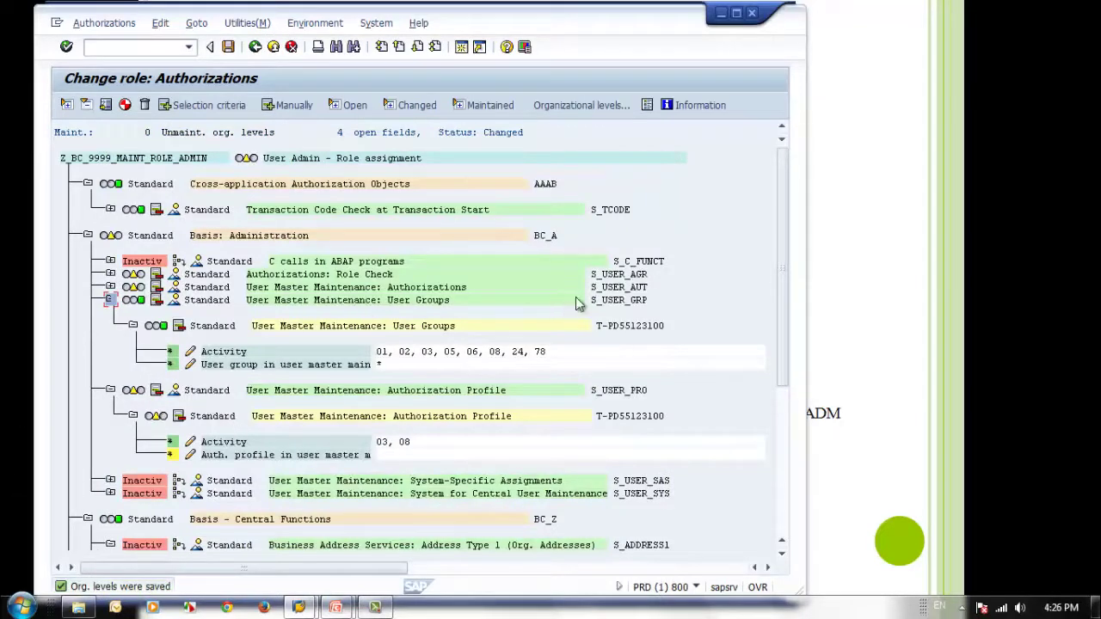
Give full values (*) to S_USER_AGR Role Name and S_USER_AUT Authorization name and Authorization Object.
left_click(110, 274)
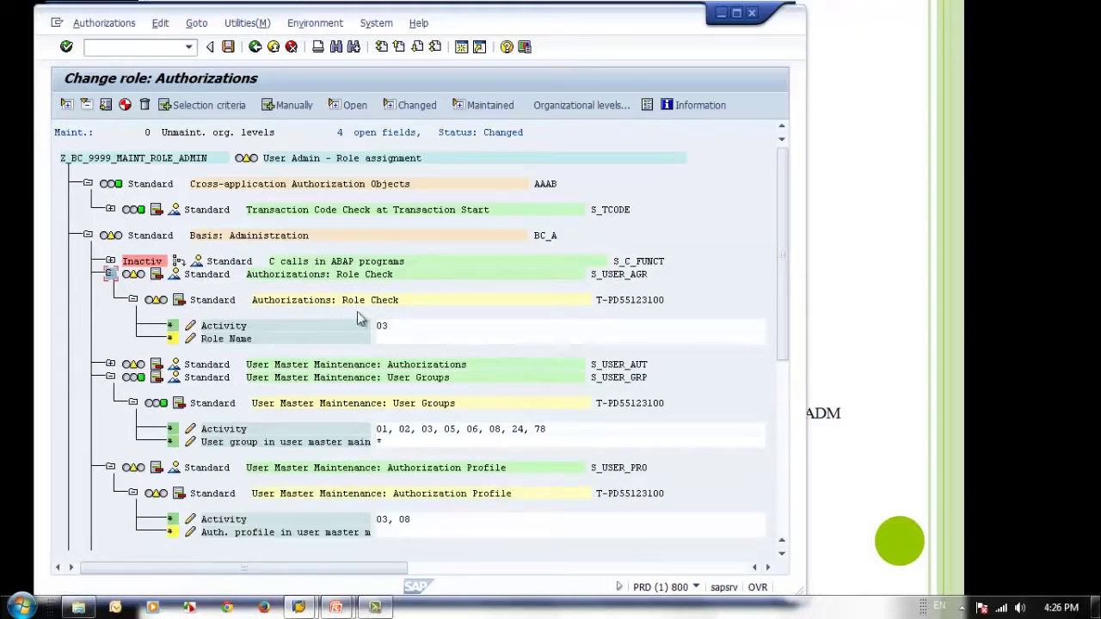
left_click(171, 339)
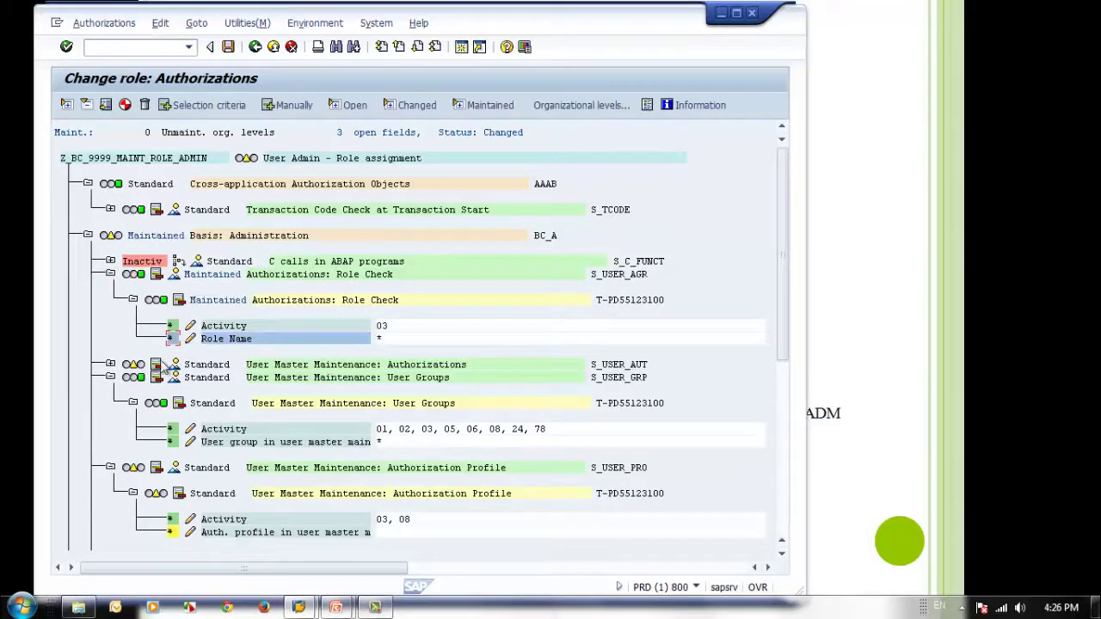
left_click(110, 365)
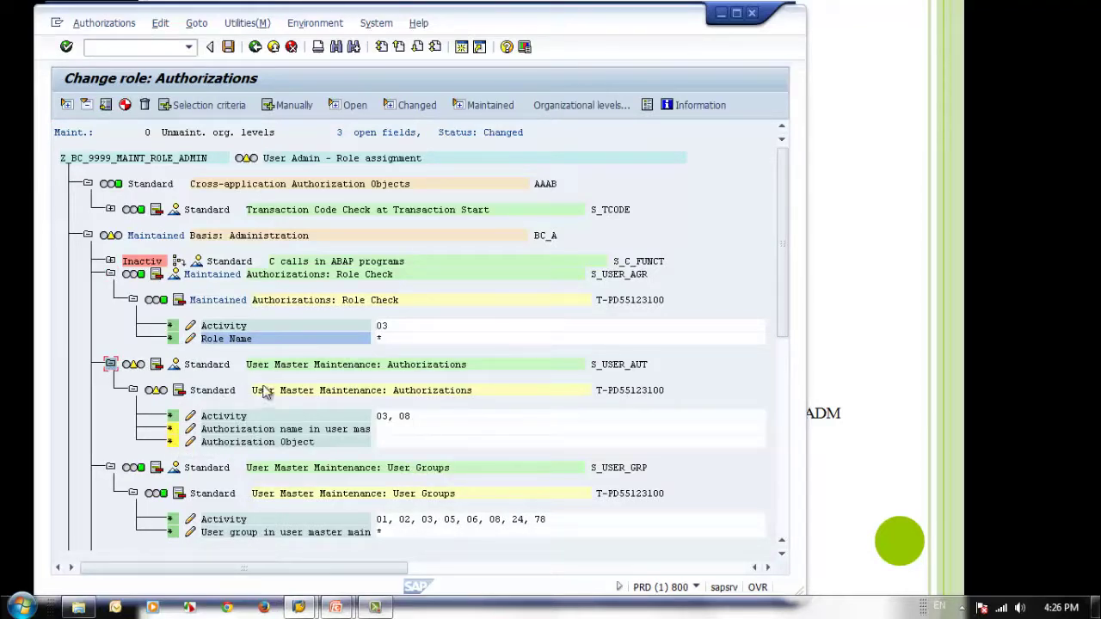
left_click(171, 429)
left_click(171, 442)
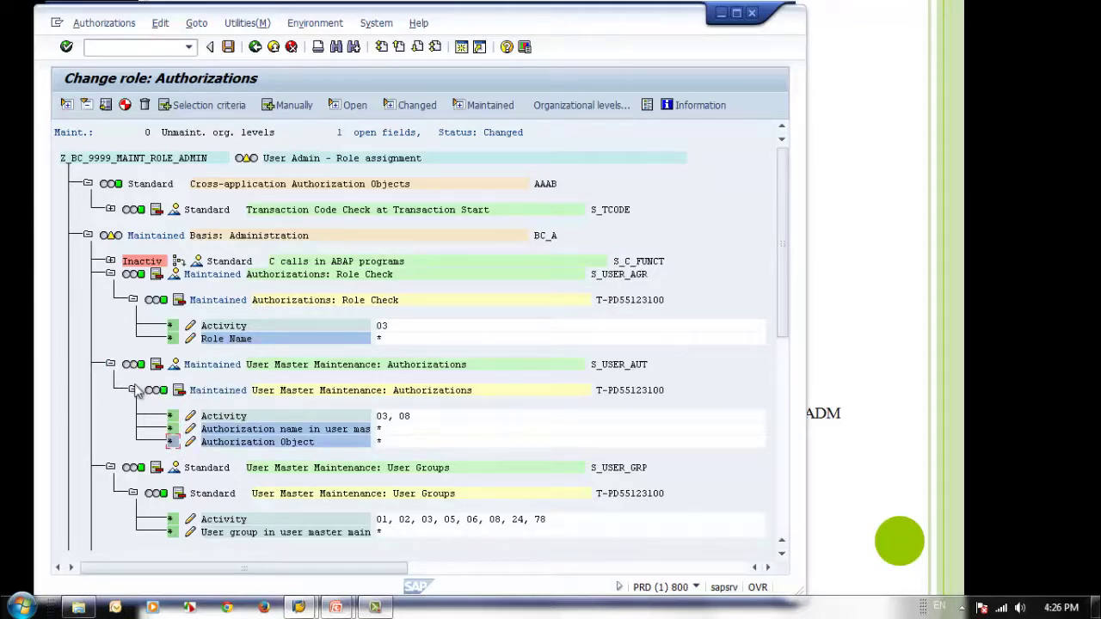
left_click(110, 365)
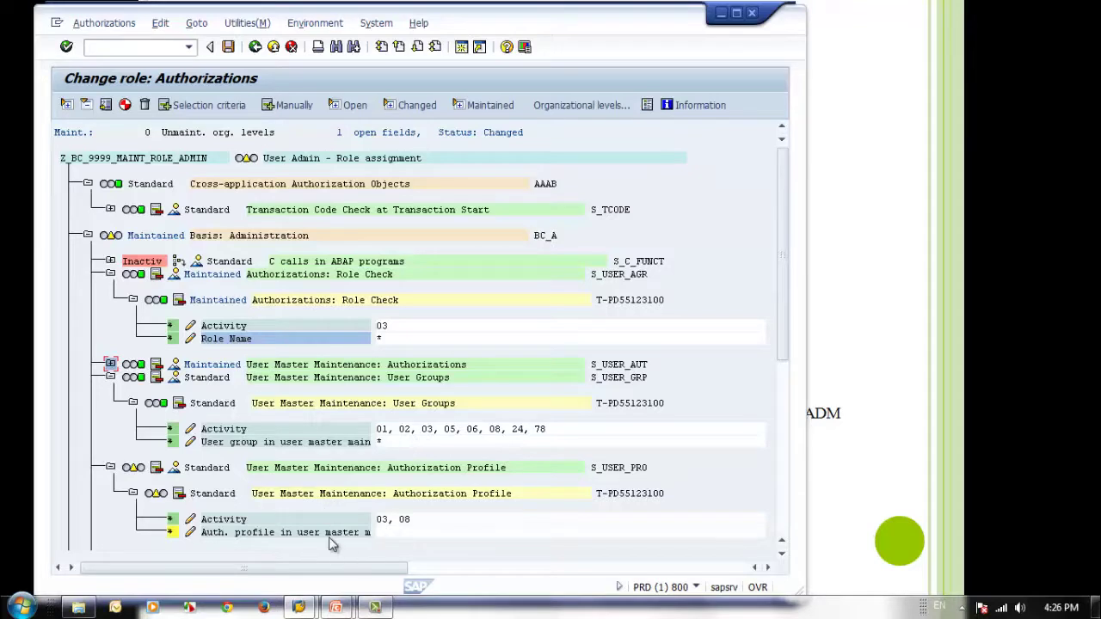
left_click(413, 435)
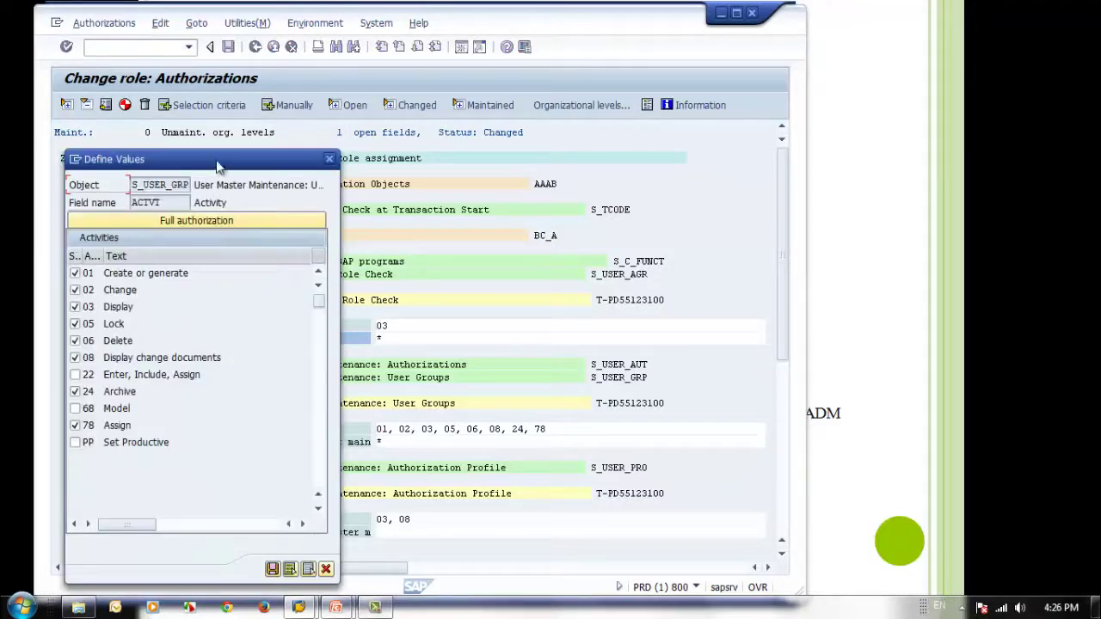
Limit S_USER_GRP activities to 03, 08, 22, 24, 78 and give Auth. profile full value.
left_click_drag(216, 165, 241, 159)
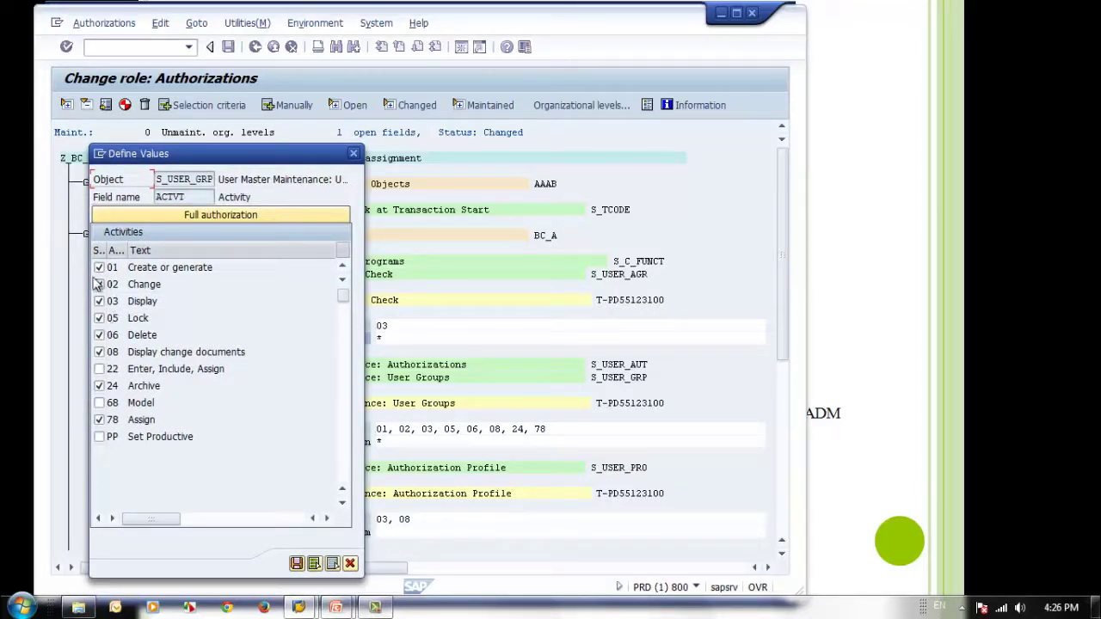
left_click(99, 269)
left_click(99, 284)
left_click(99, 319)
left_click(98, 335)
left_click_drag(521, 138, 630, 111)
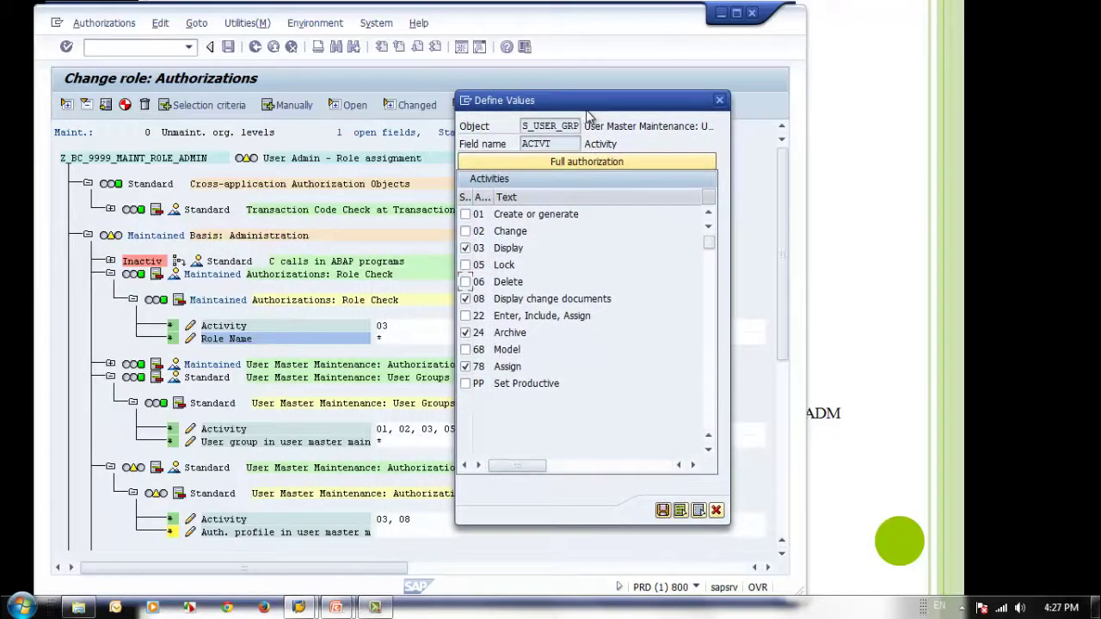
left_click(466, 316)
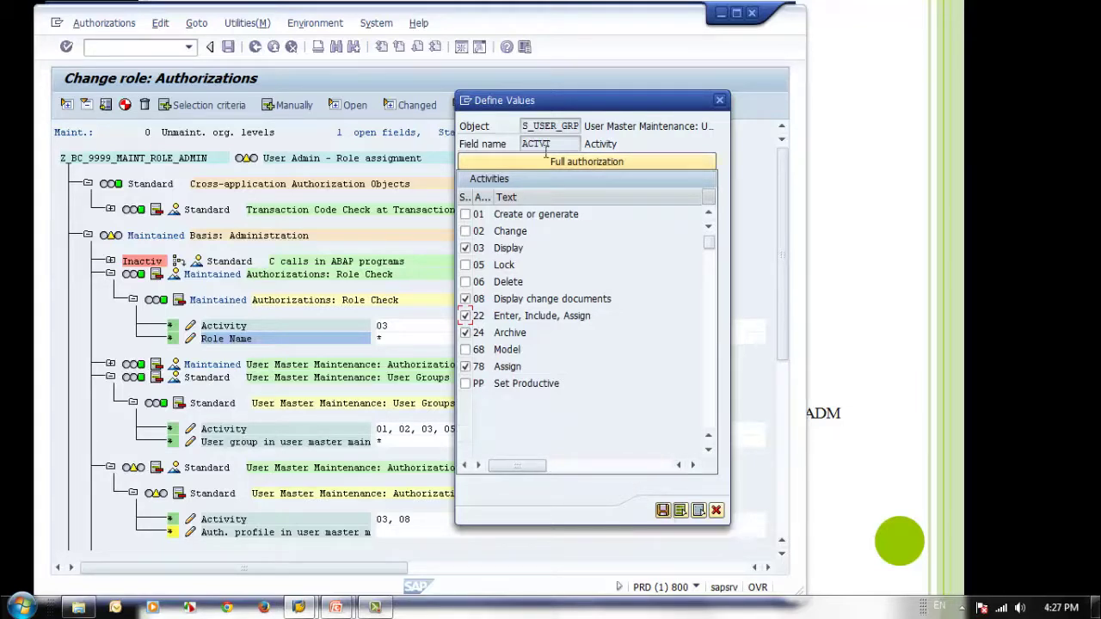
left_click_drag(608, 101, 753, 95)
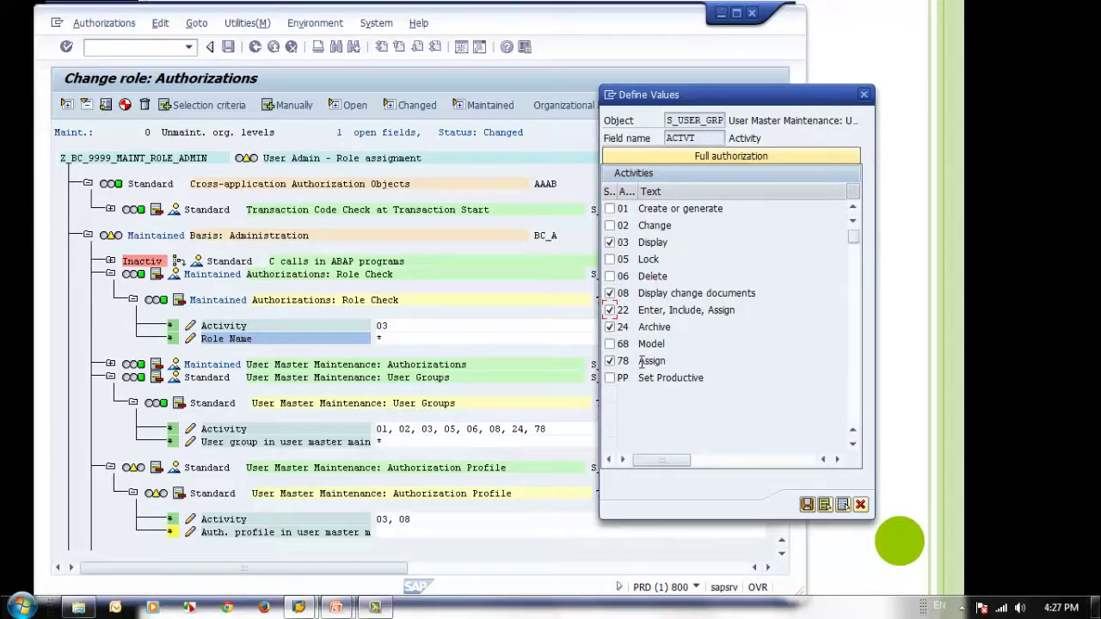
left_click(807, 504)
left_click(169, 531)
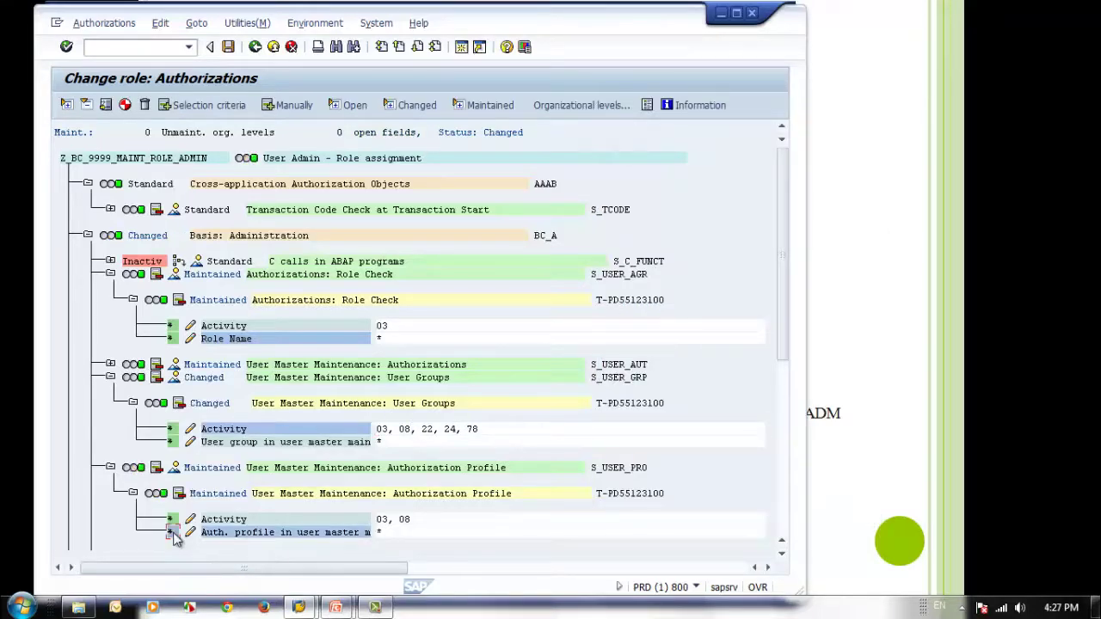
Recheck the User Groups activities, then collapse the open authorization branches and return to the top.
left_click_drag(783, 298, 794, 368)
left_click(430, 313)
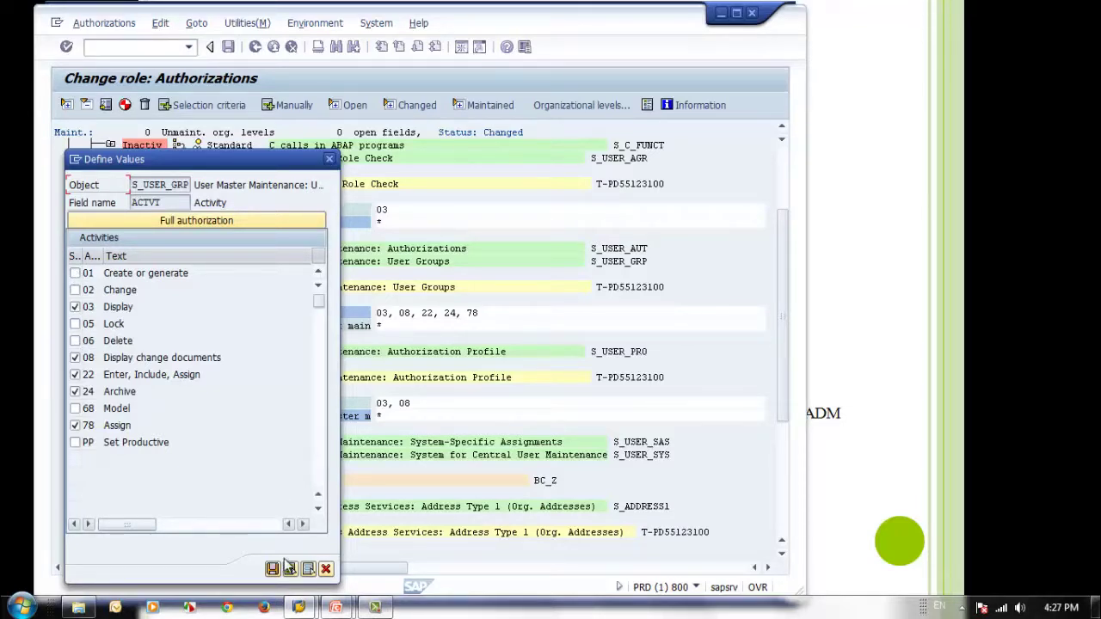
left_click(272, 568)
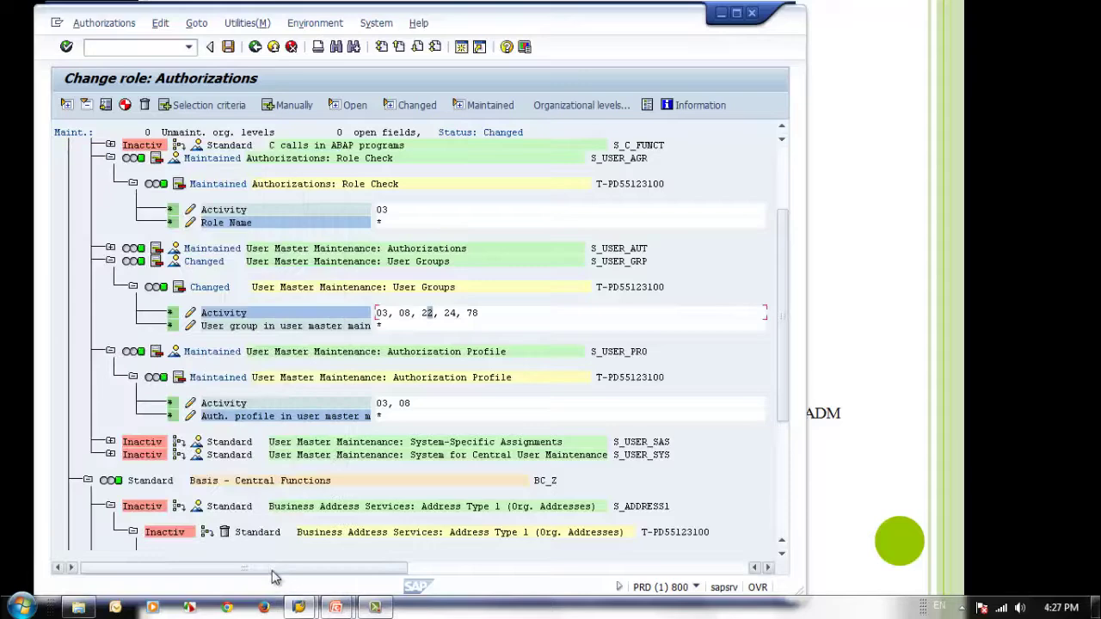
left_click(110, 159)
left_click(110, 184)
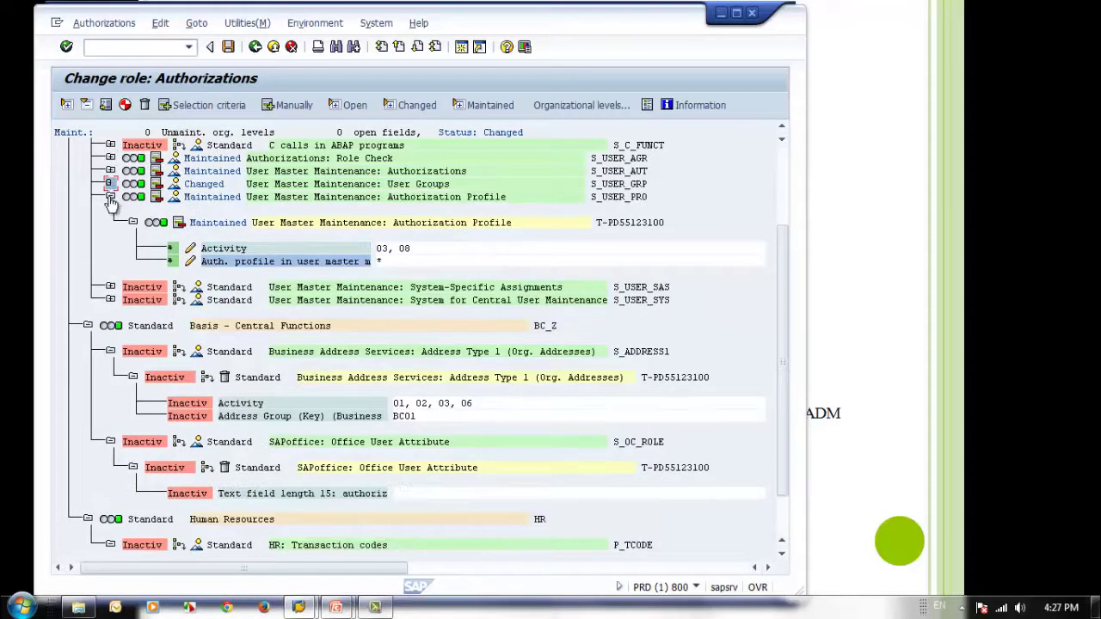
left_click(110, 197)
left_click(88, 249)
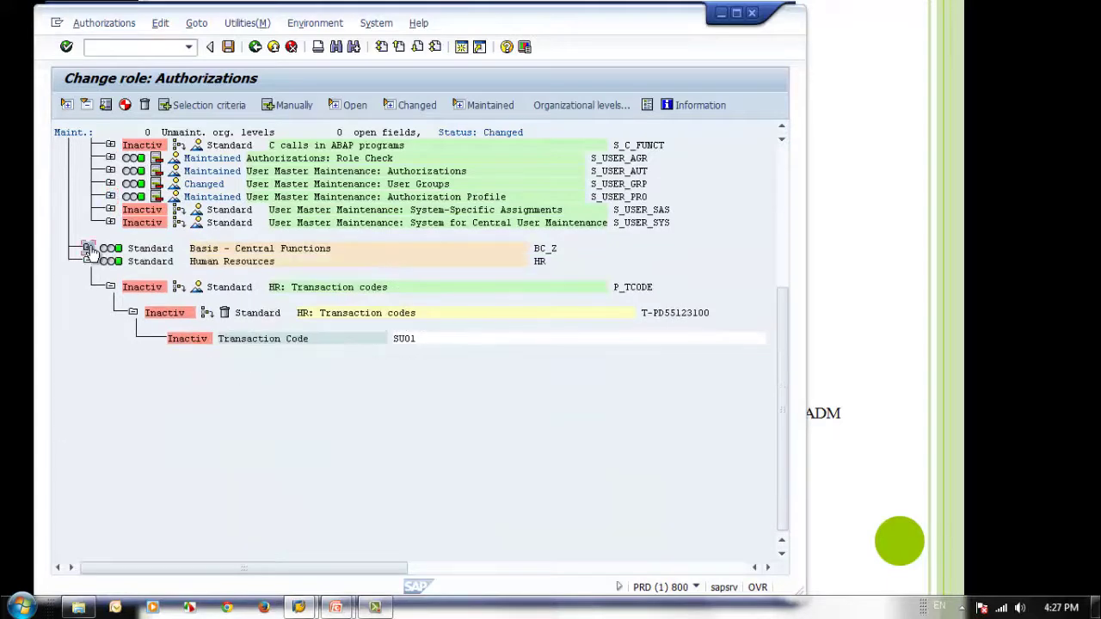
left_click(88, 261)
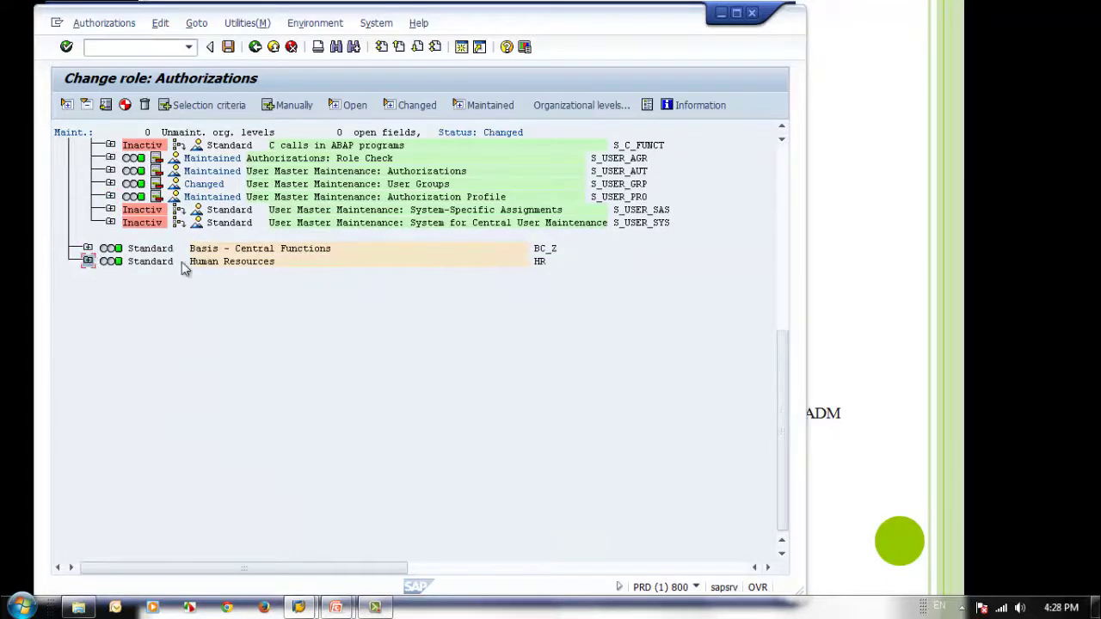
scroll(499, 269, "up", 2)
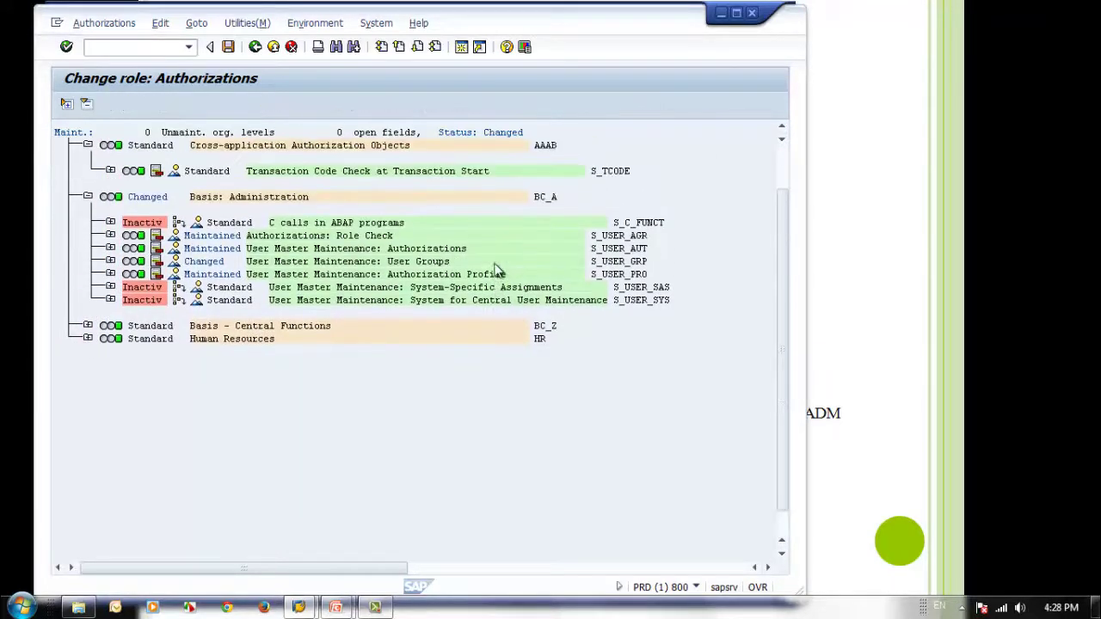
scroll(499, 269, "up", 1)
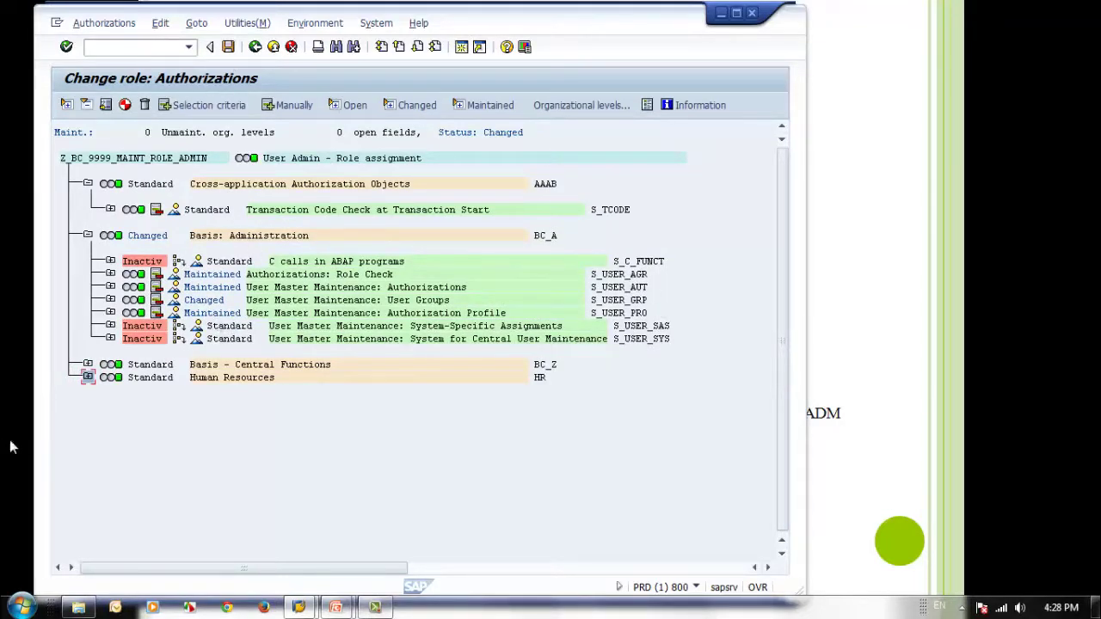
Review S_USER_AGR (03), S_USER_AUT (03, 08) and S_USER_GRP values, then save.
left_click(111, 275)
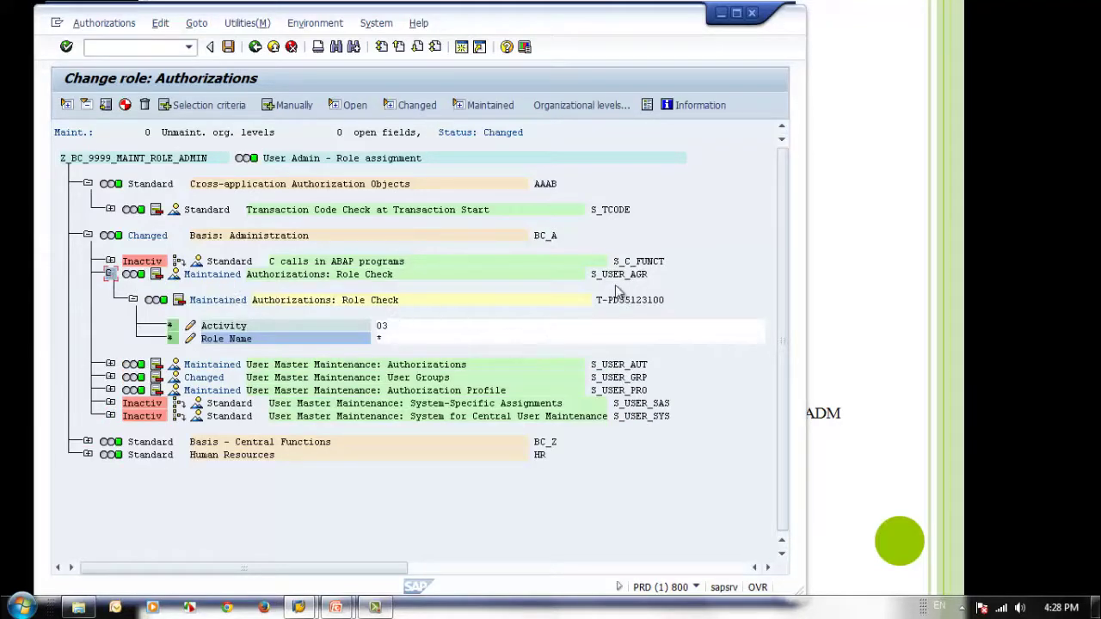
left_click(110, 365)
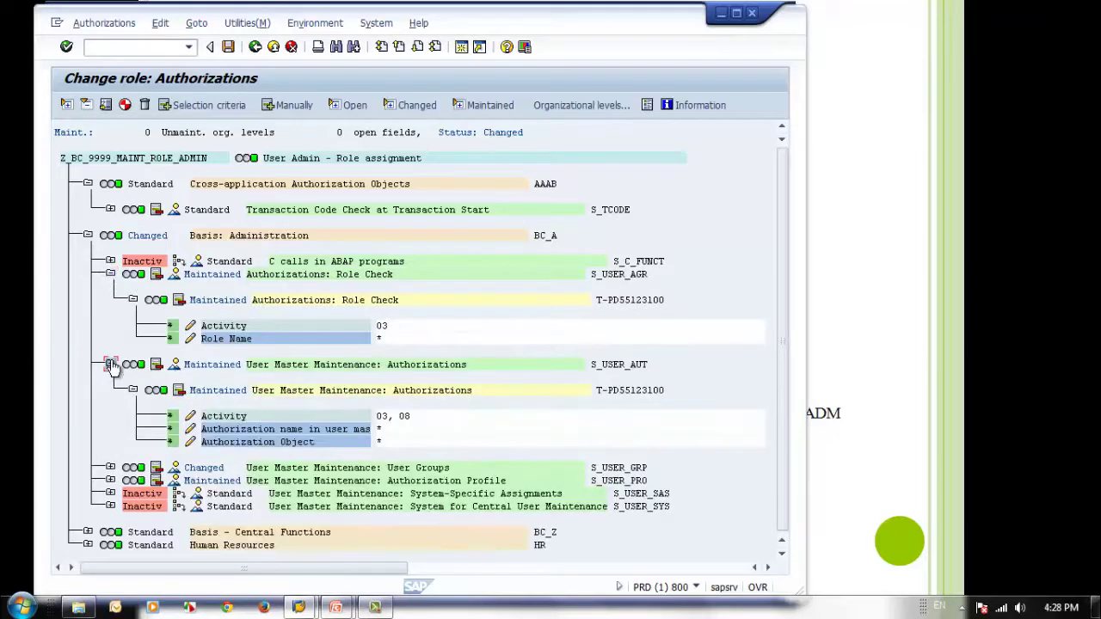
left_click(110, 468)
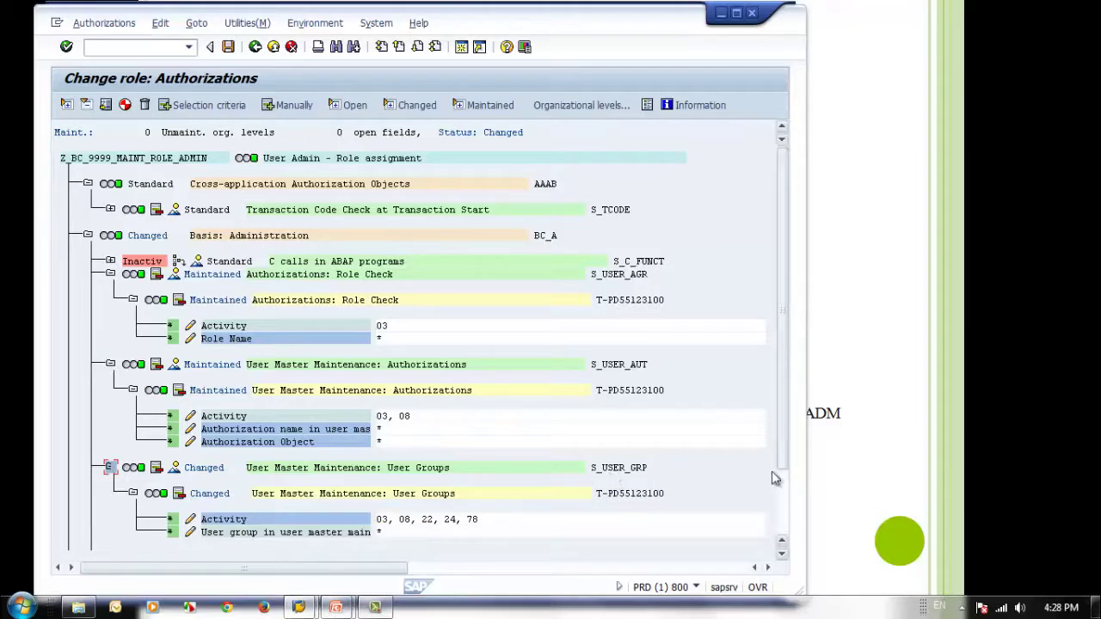
left_click(228, 46)
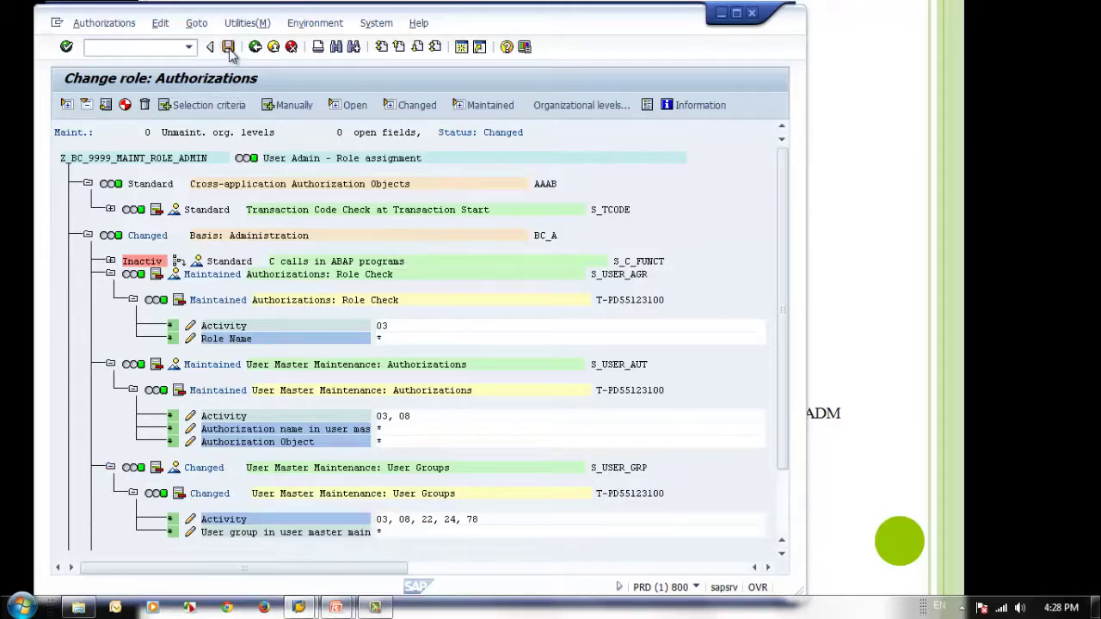
Confirm the proposed profile name, generate the authorization profile, and back out to SAP Easy Access.
left_click(485, 249)
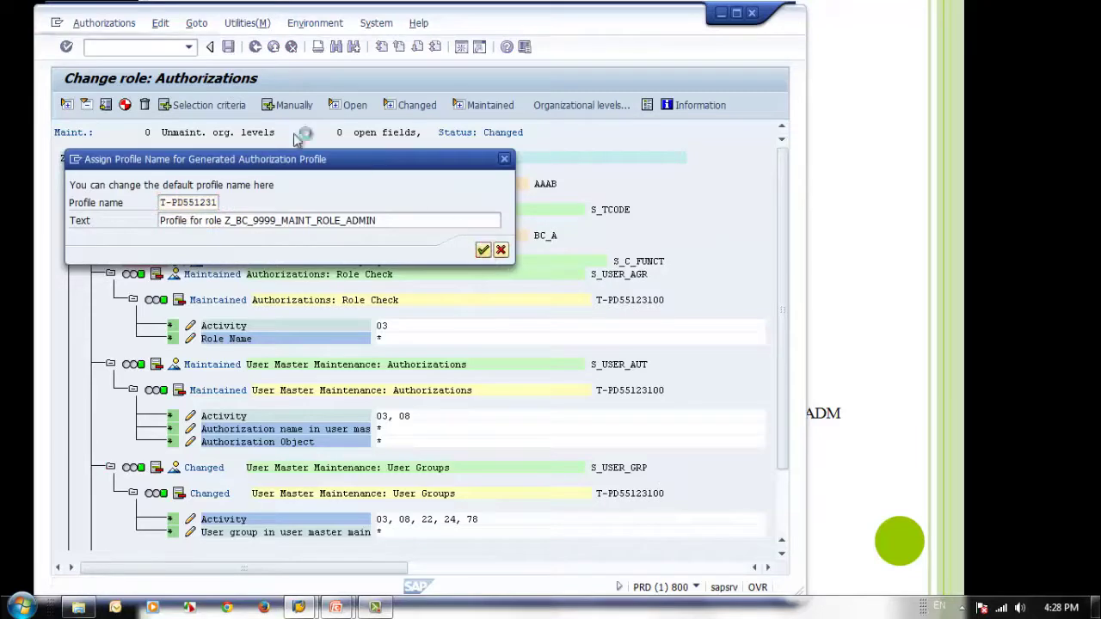
left_click(126, 104)
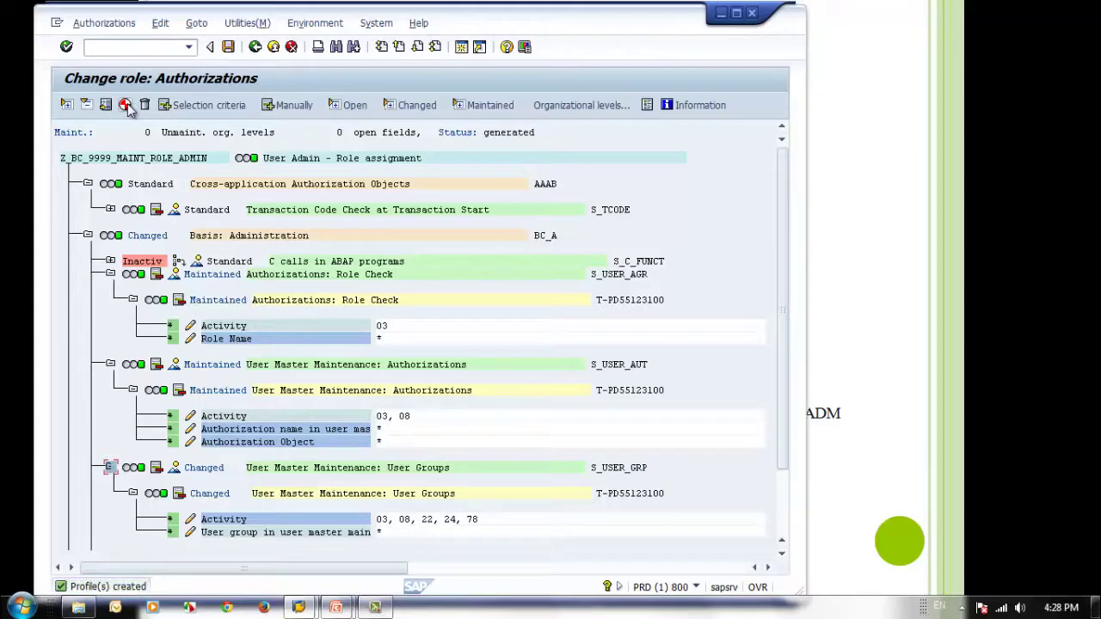
left_click(255, 47)
left_click(255, 47)
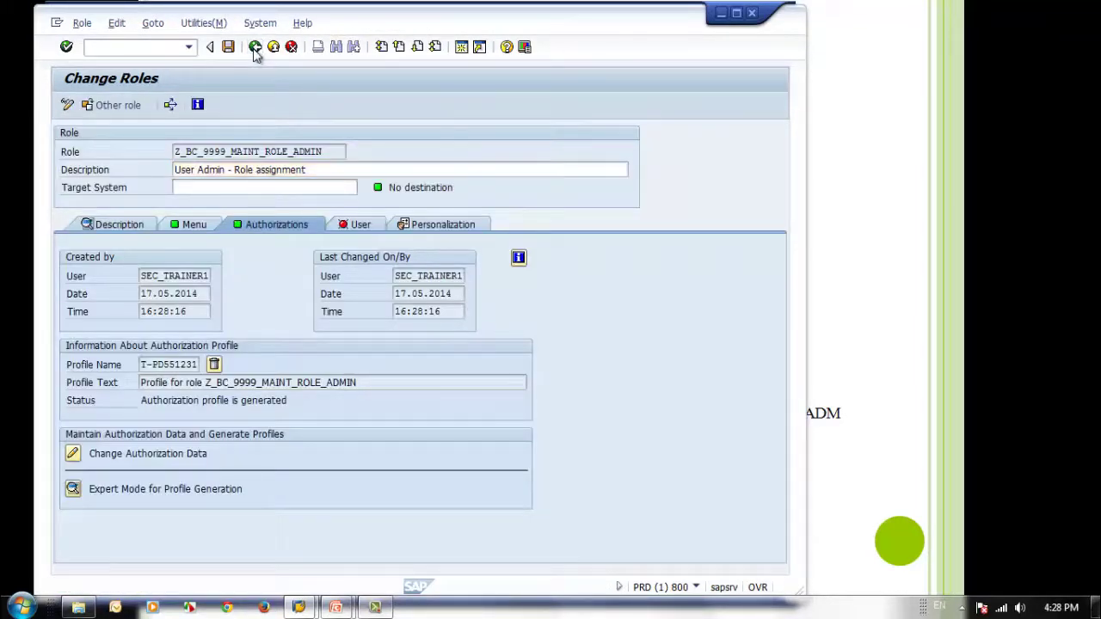
left_click(255, 48)
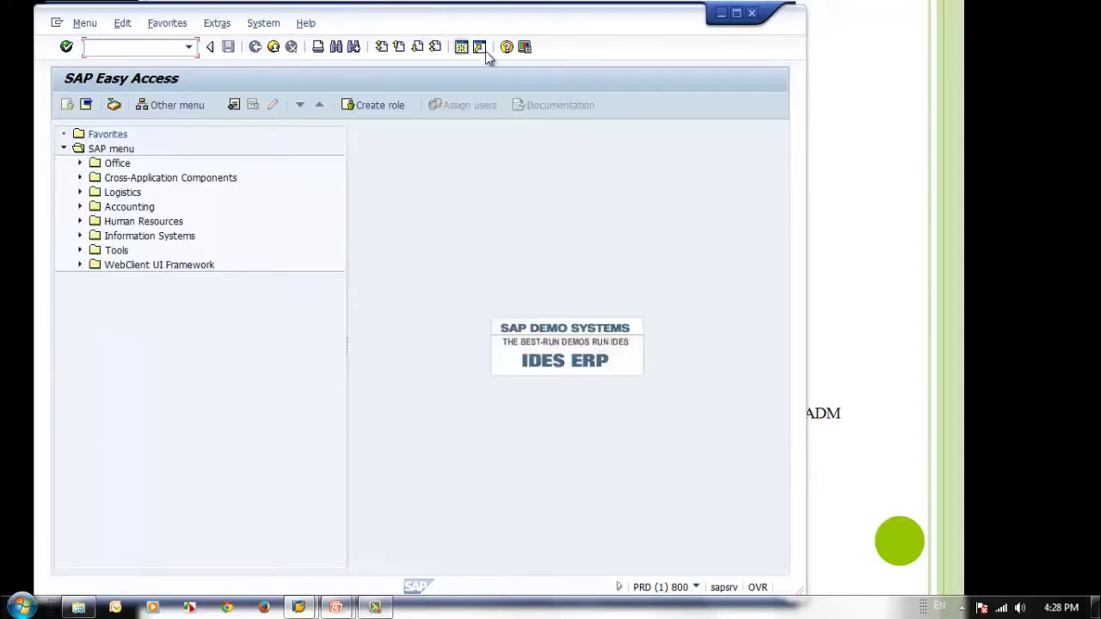
left_click_drag(474, 25, 430, 27)
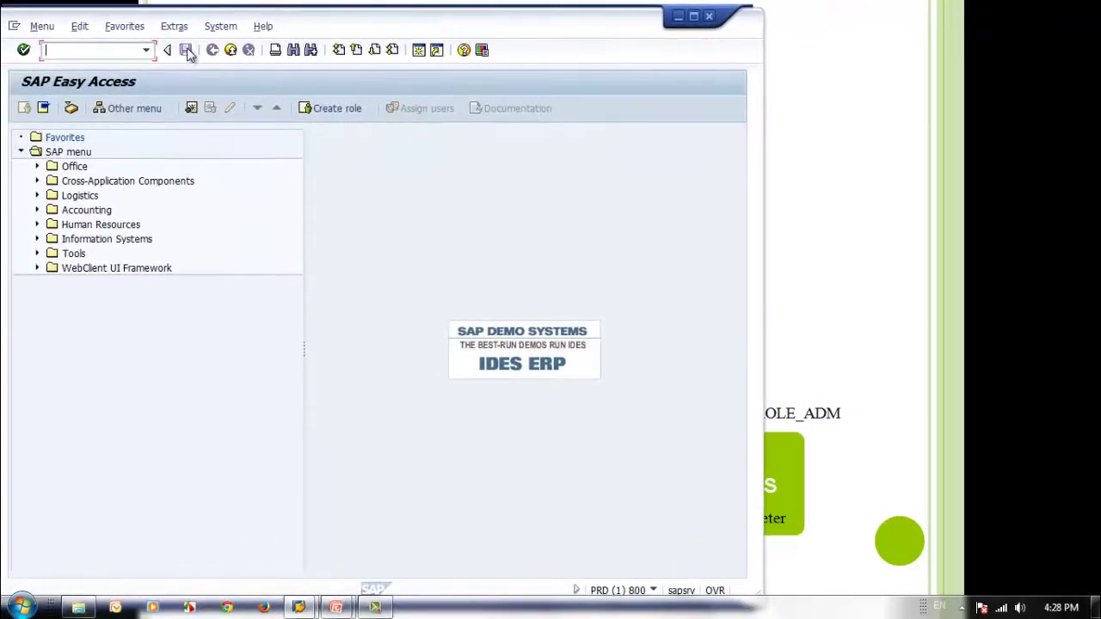
In SU01 create the new user with a last name and Function 'User Admin - Role assign'.
key("Return")
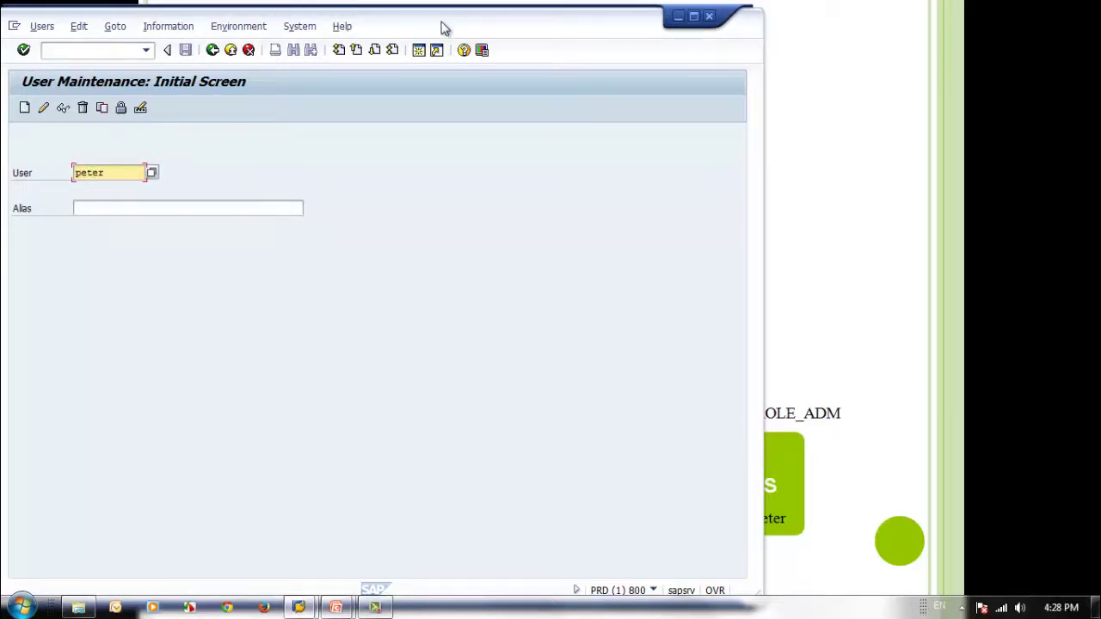
left_click_drag(442, 27, 455, 23)
left_click(39, 104)
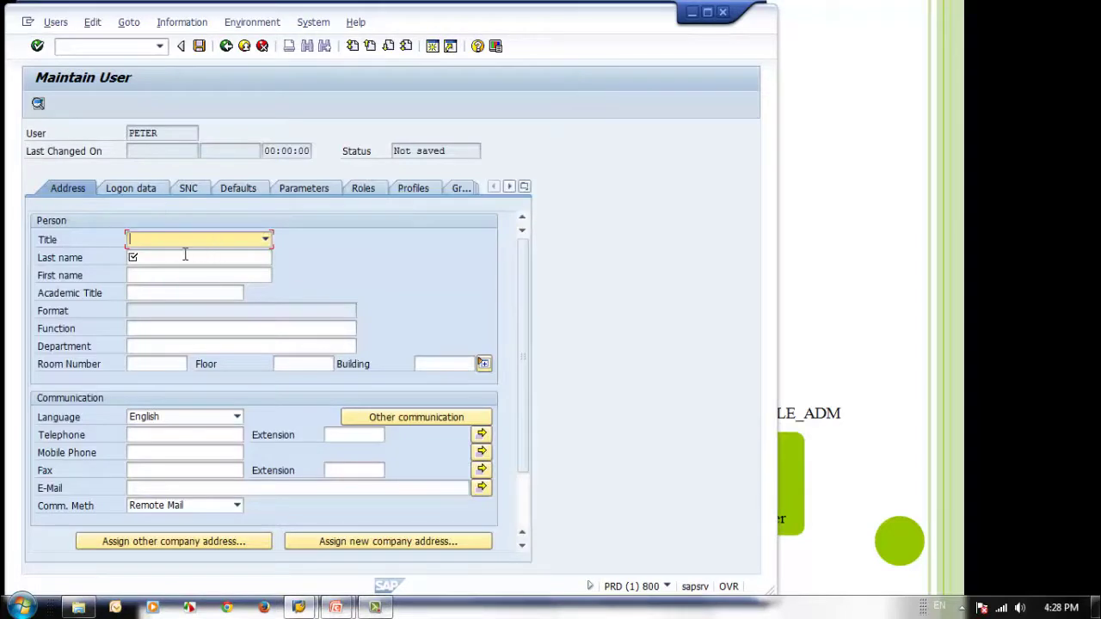
left_click(185, 255)
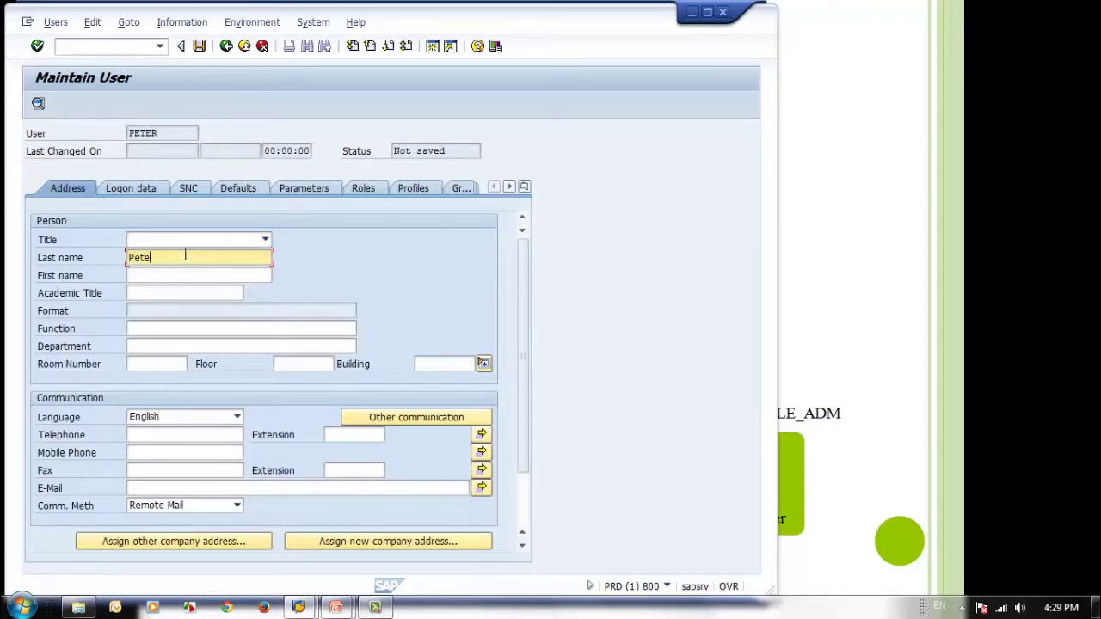
left_click(177, 330)
type("User")
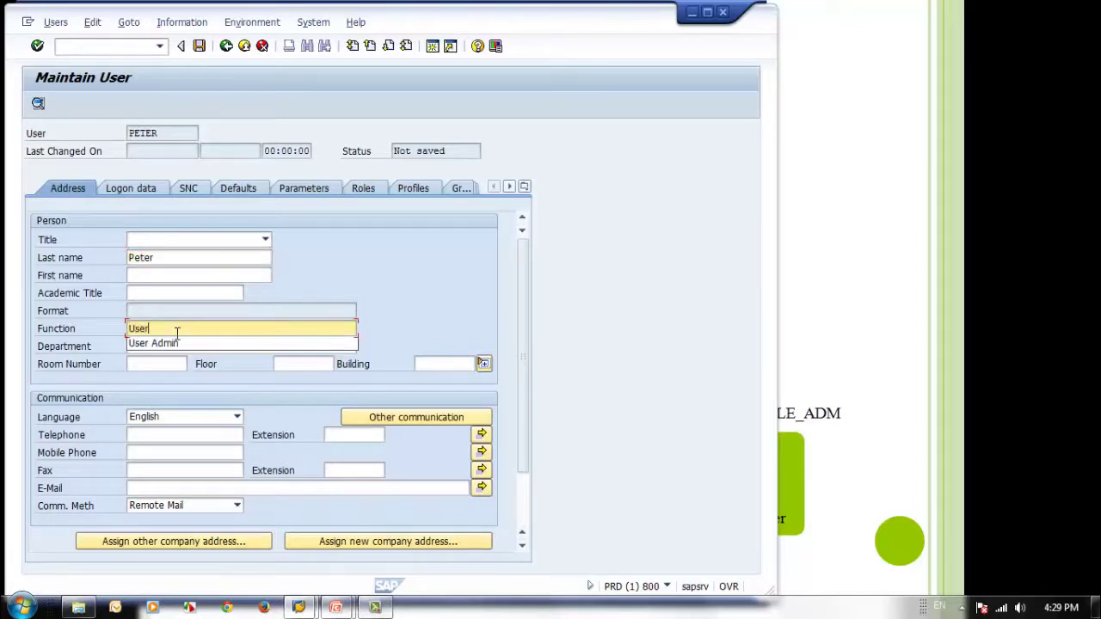
key("Down")
key("Return")
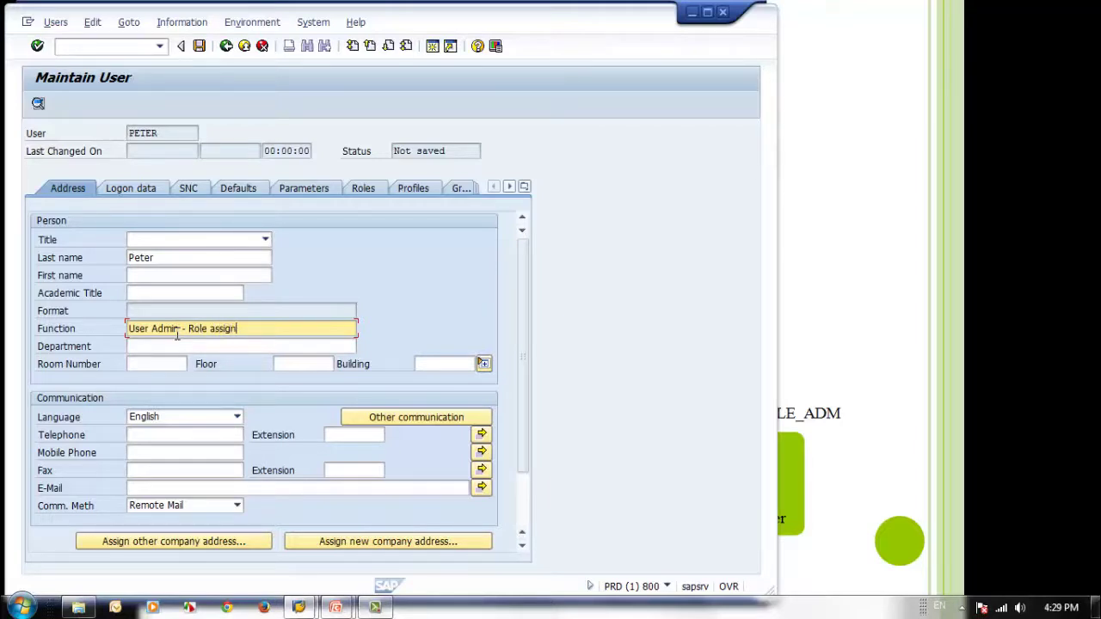
left_click(142, 188)
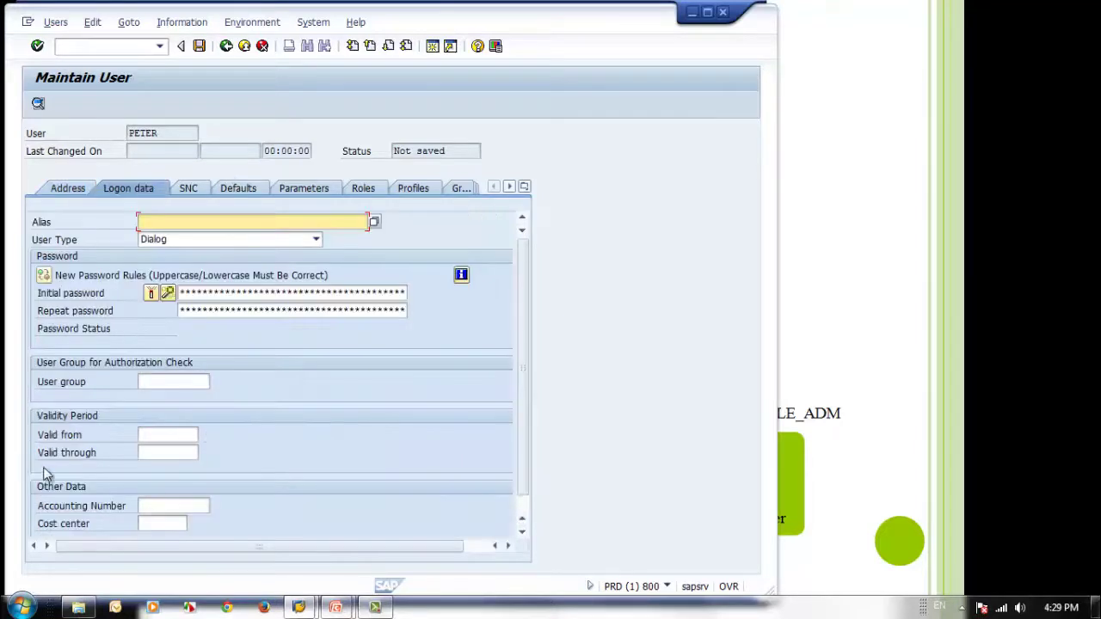
Enter the initial password twice, user group SUPER, and validity 17.05.2014 to 31.12.9999.
left_click(267, 294)
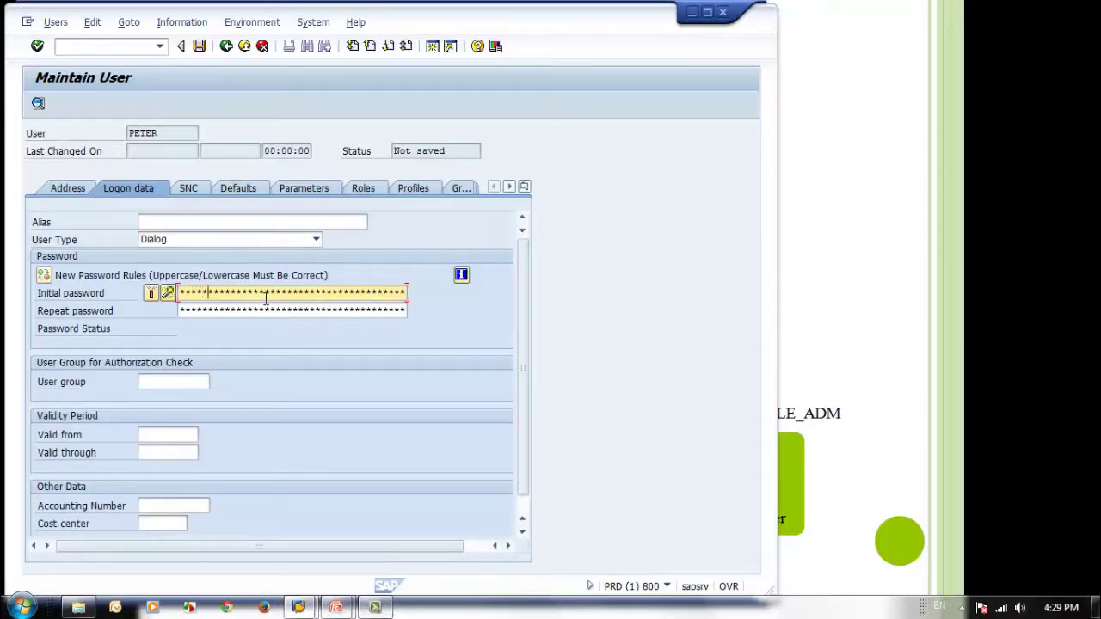
key("Tab")
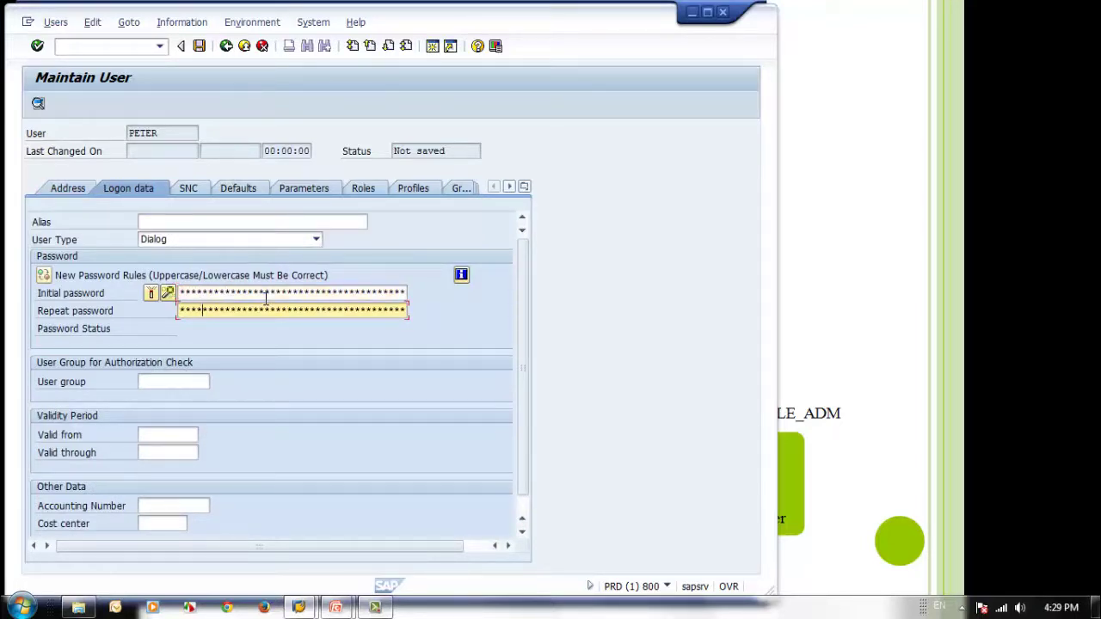
left_click(161, 381)
type("SUPER")
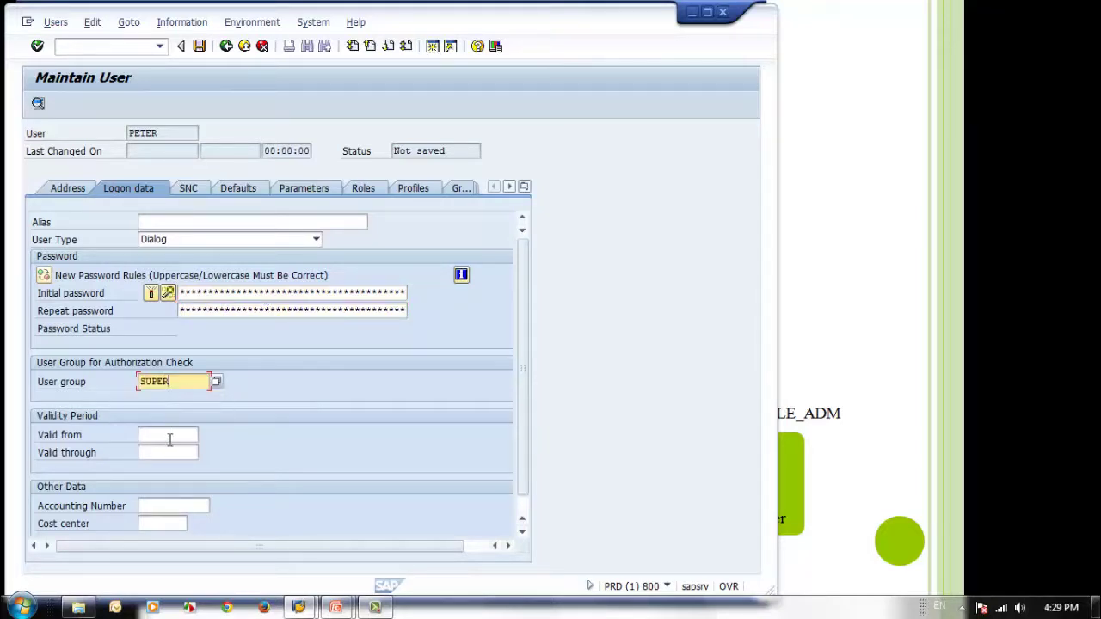
left_click(170, 436)
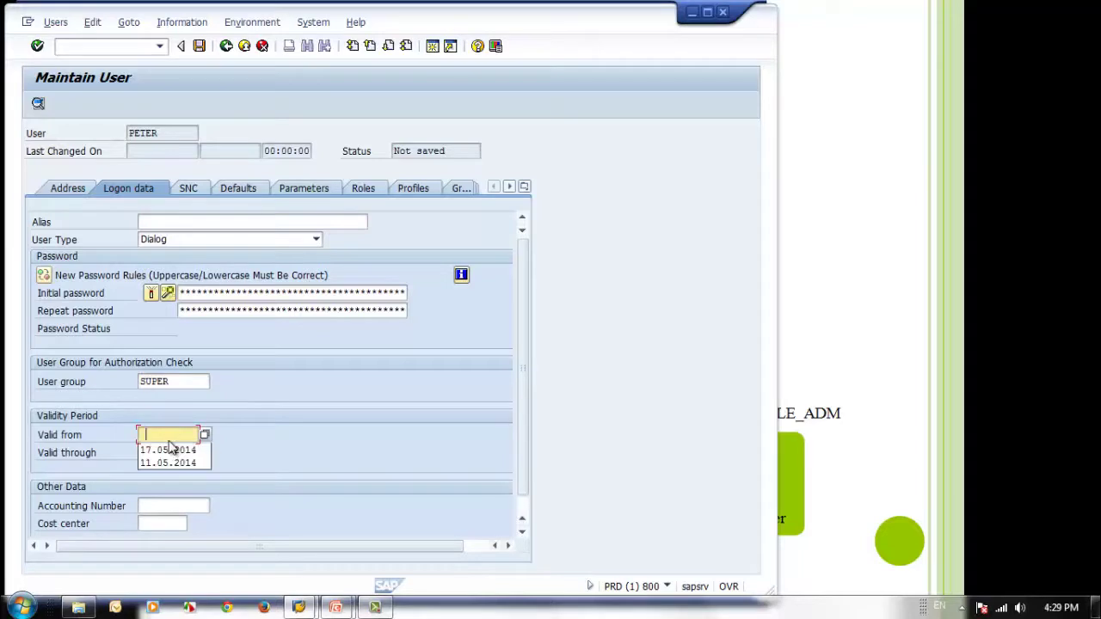
left_click(169, 449)
left_click(170, 454)
left_click(190, 462)
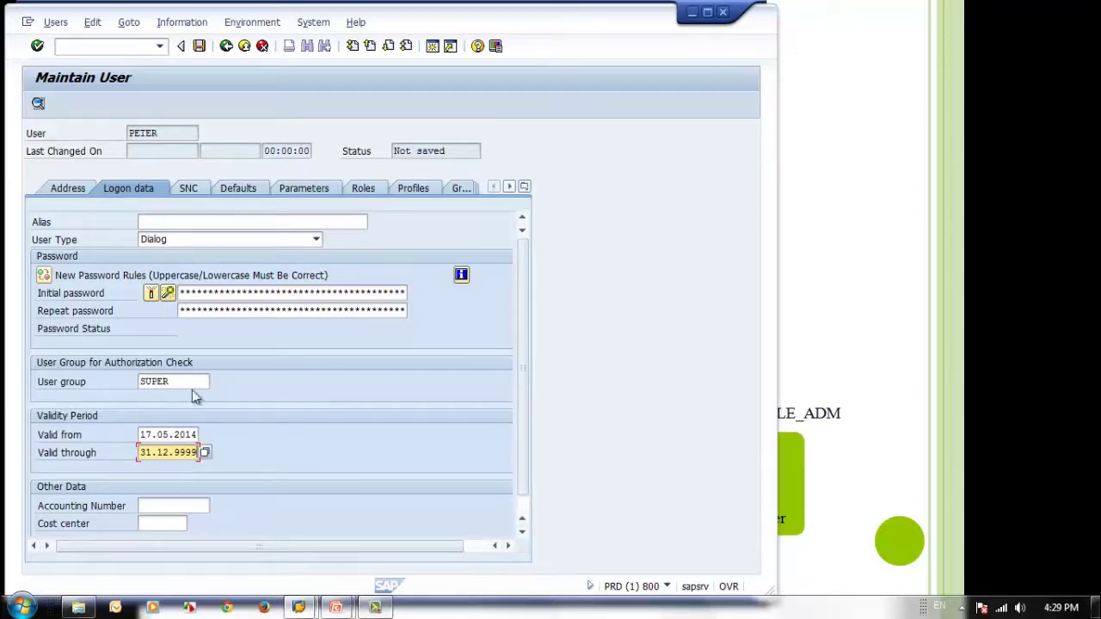
left_click(363, 188)
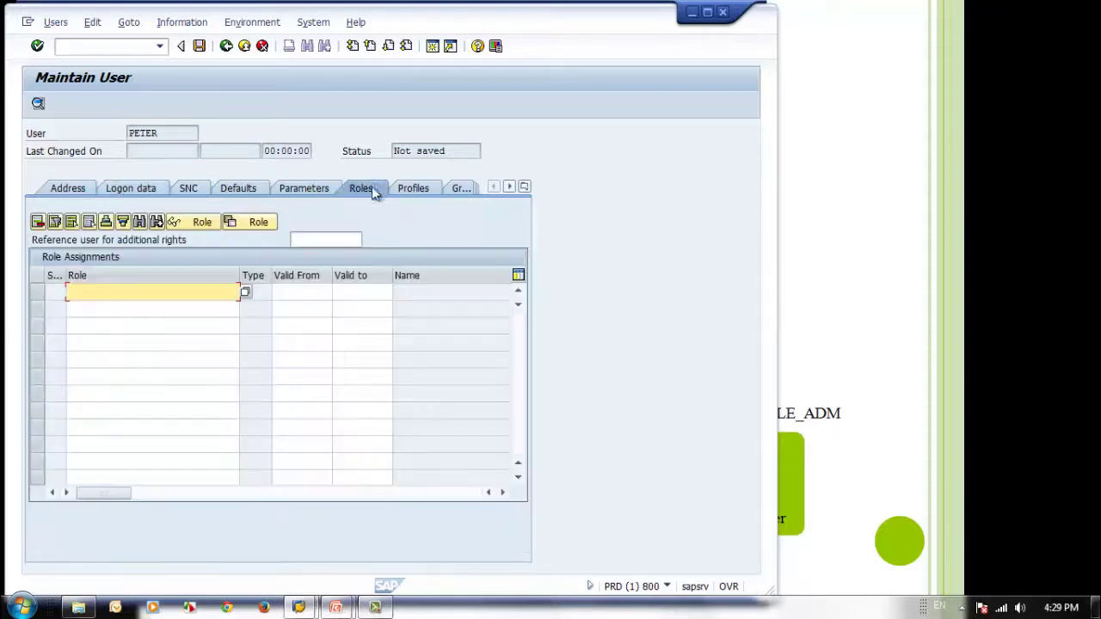
Search roles with Z_BC_9999* and assign Z_BC_9999_MAINT_ROLE_ADMIN to the user.
key("BackSpace")
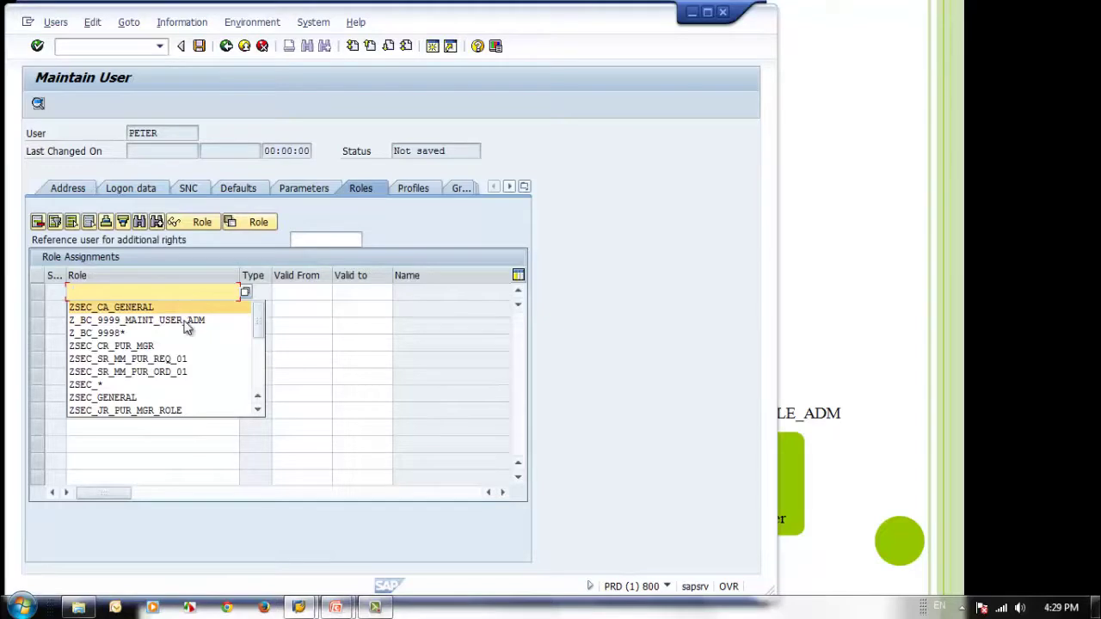
left_click(184, 320)
left_click_drag(209, 295, 168, 291)
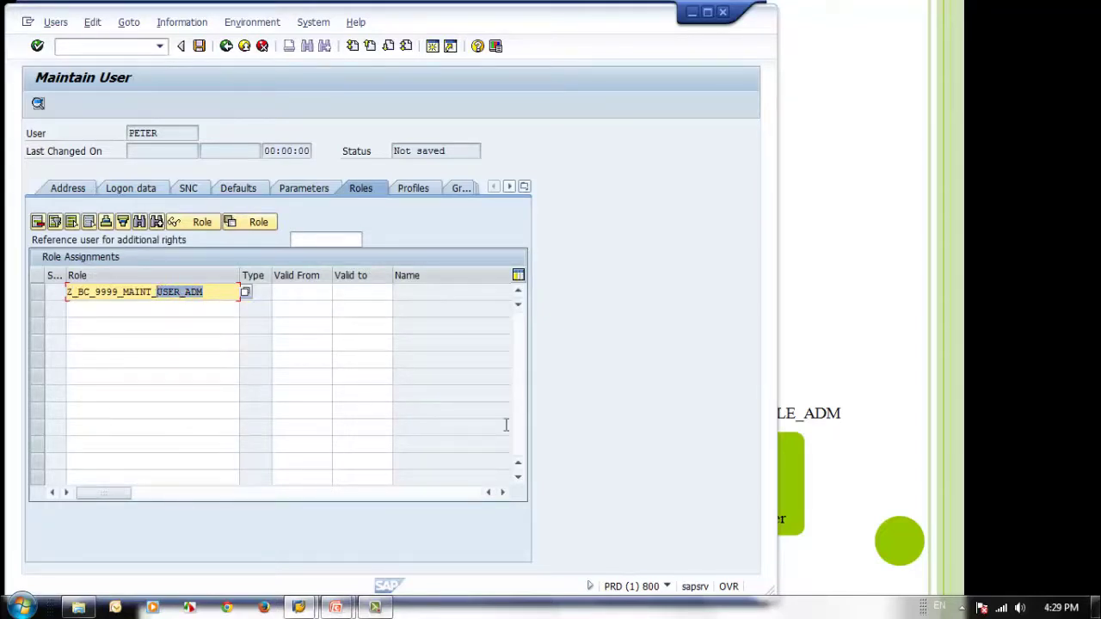
type("role_adm")
key("Return")
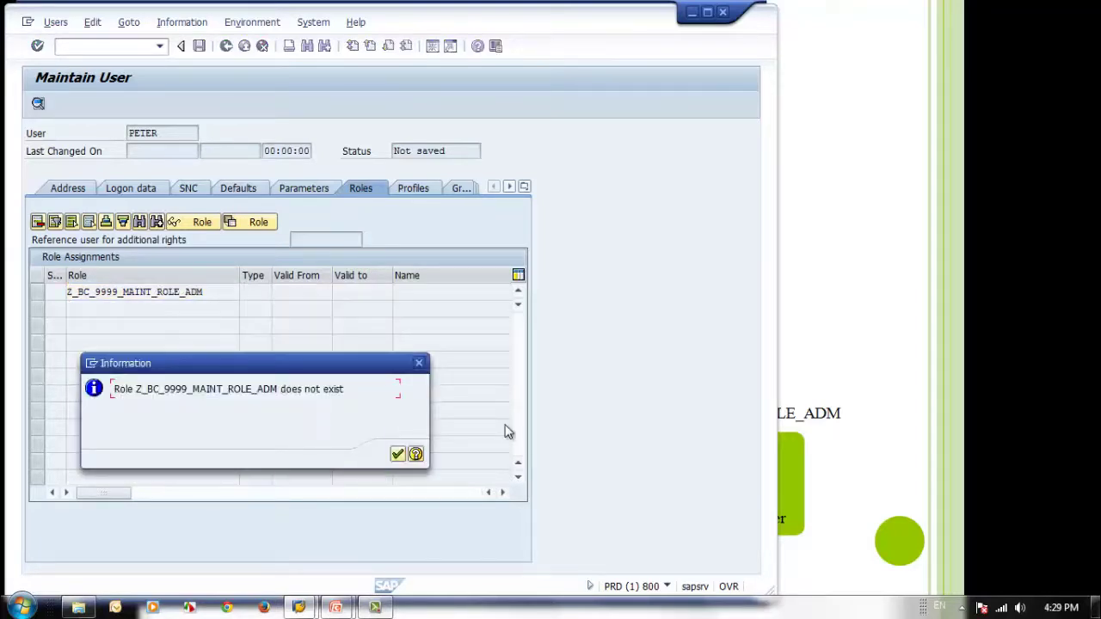
key("Return")
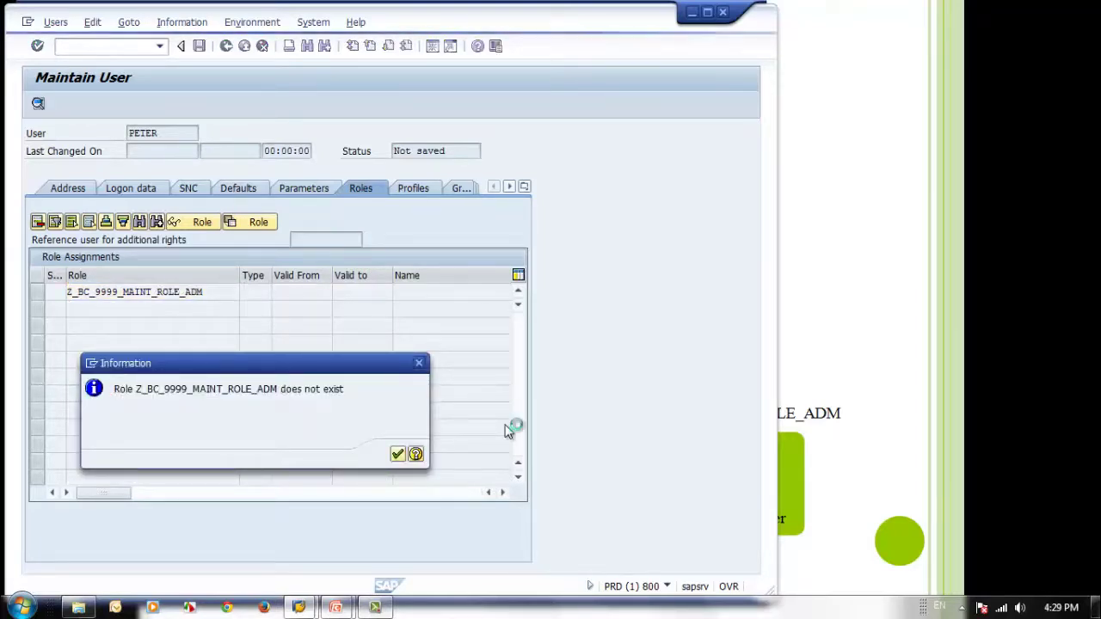
key("Down")
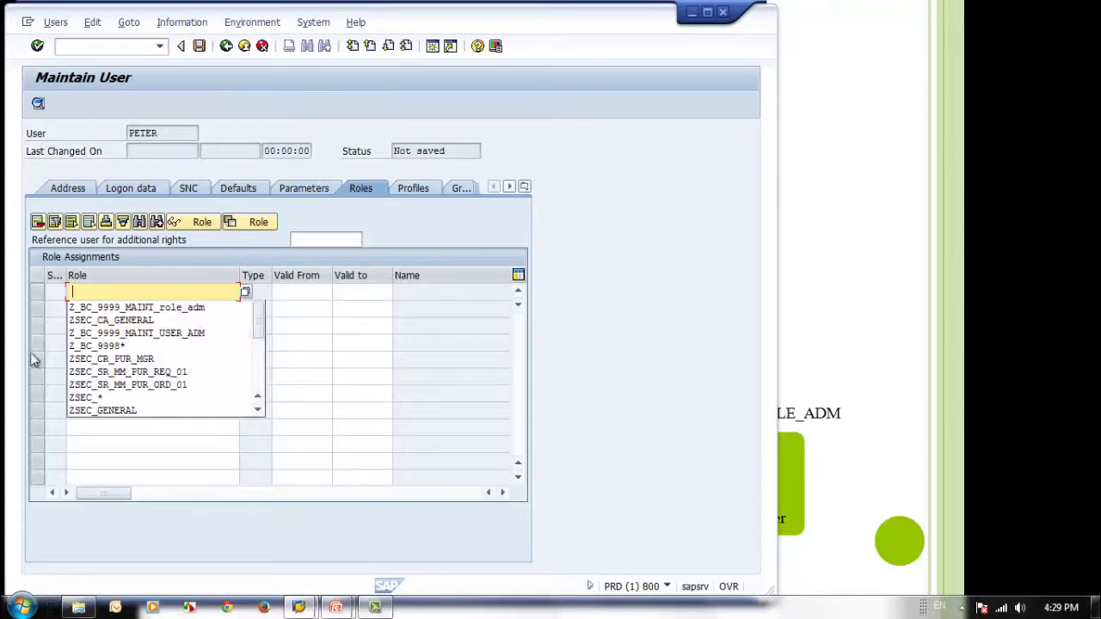
left_click(168, 311)
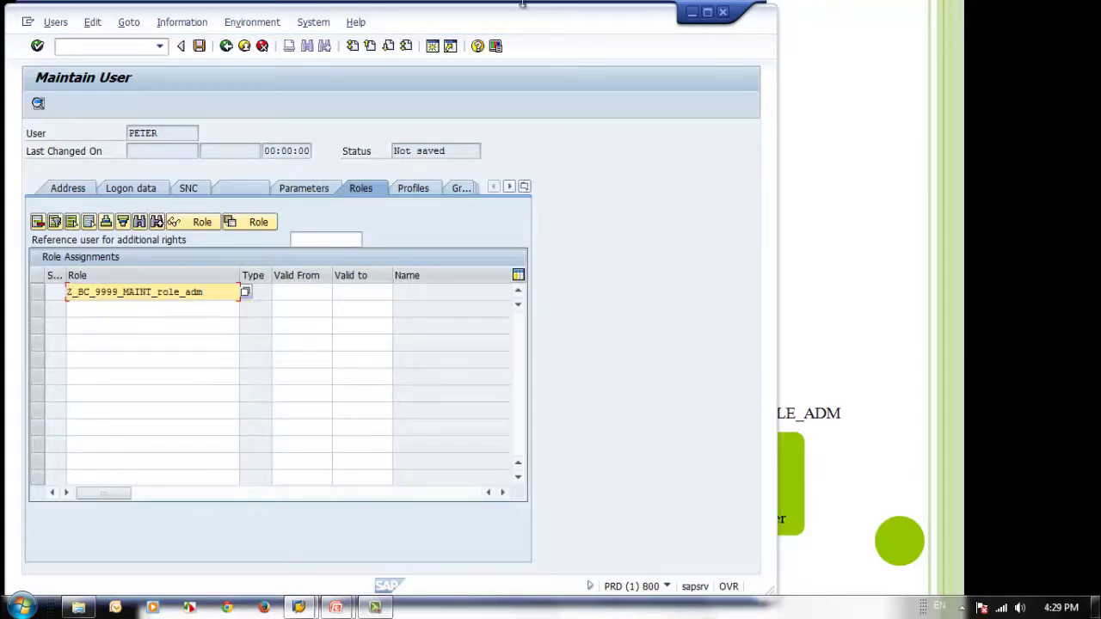
mouse_move(523, 20)
left_mouse_down()
mouse_move(375, 24)
mouse_move(638, 32)
mouse_move(422, 25)
mouse_move(519, 25)
left_mouse_up()
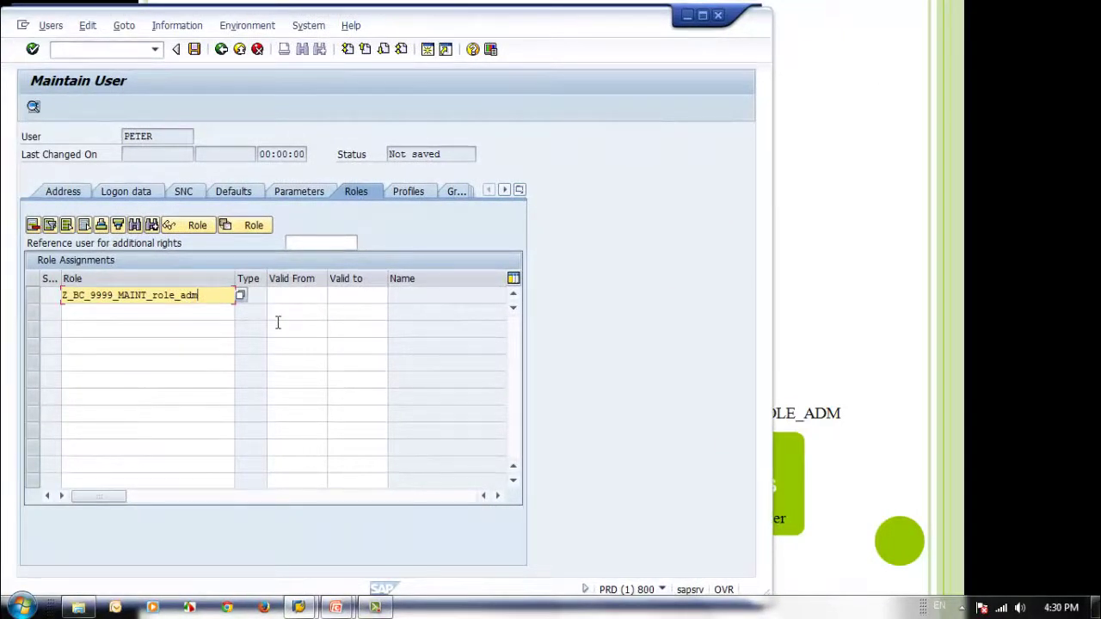
key("BackSpace")
key("BackSpace")
key("BackSpace")
key("BackSpace")
key("BackSpace")
key("BackSpace")
key("BackSpace")
key("BackSpace")
key("BackSpace")
key("BackSpace")
key("BackSpace")
key("BackSpace")
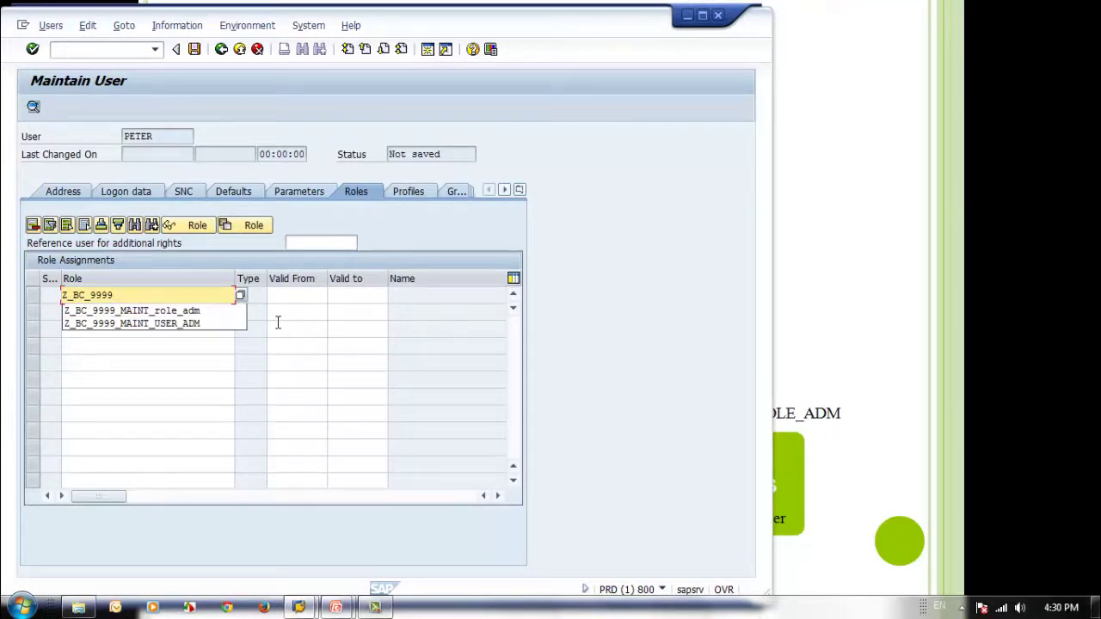
type("*")
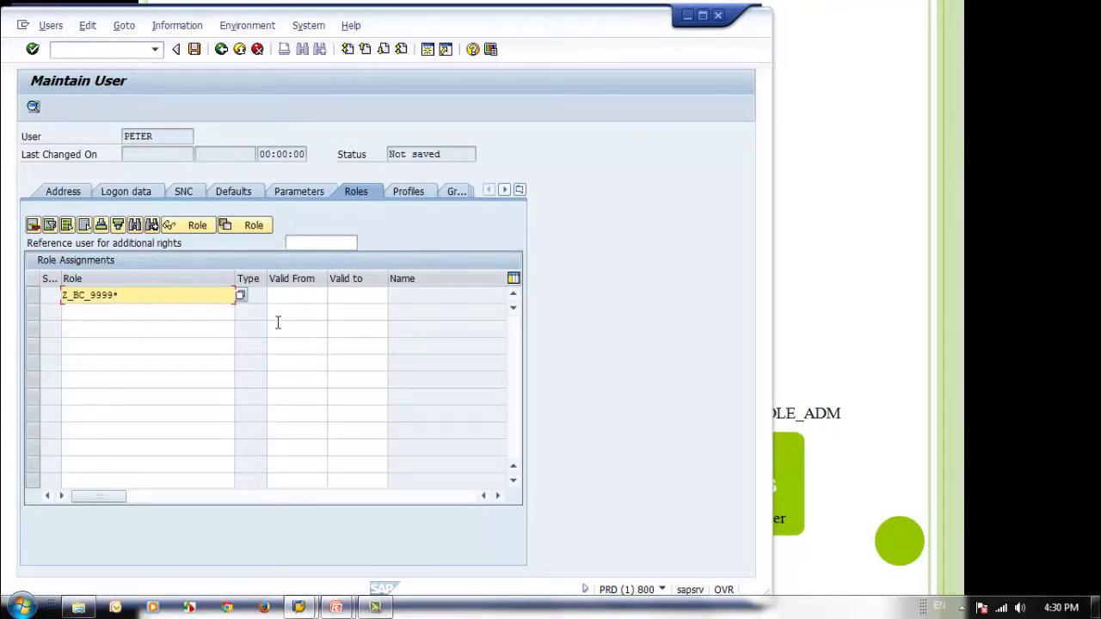
key("F4")
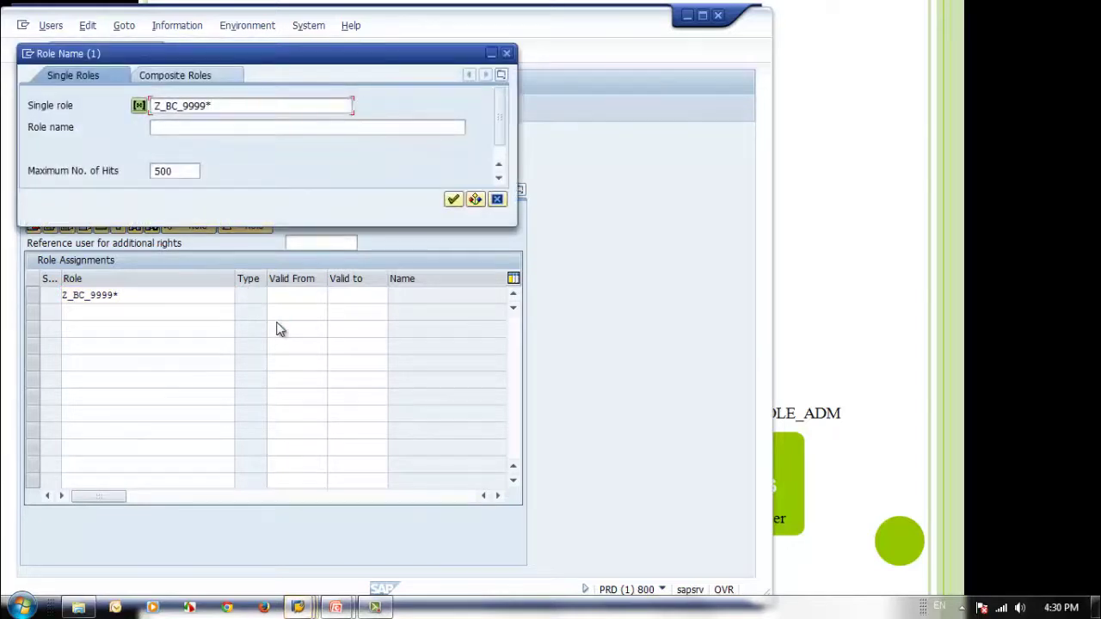
key("Return")
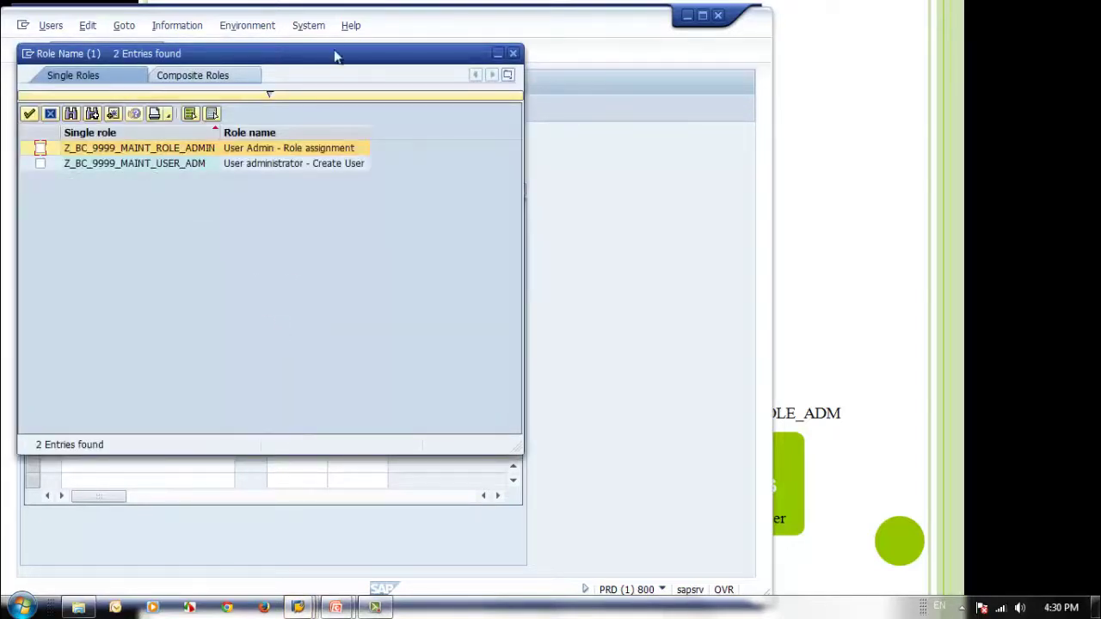
left_click(39, 148)
left_click(28, 114)
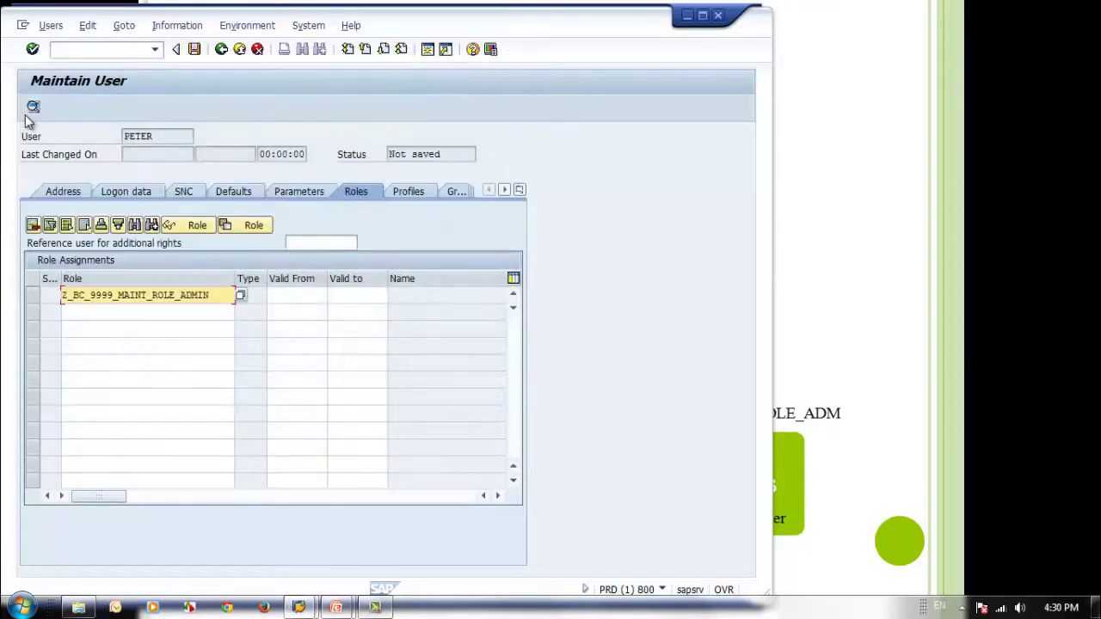
Add ZSEC_CA_GENERAL as a second role and save the user.
left_click(144, 310)
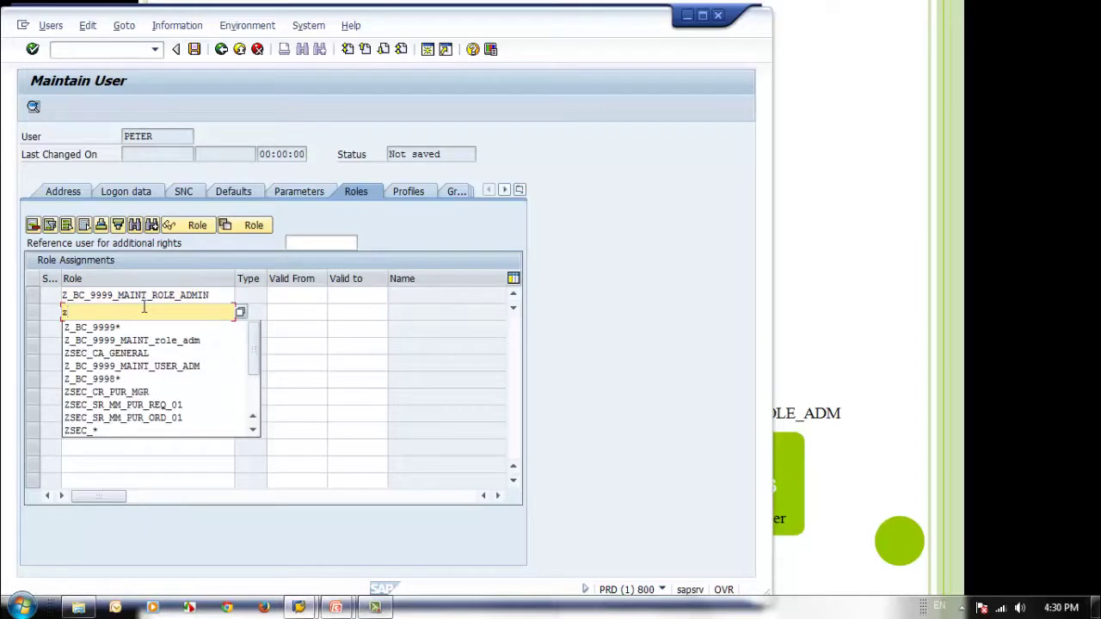
key("Down")
key("Down")
key("Down")
key("Return")
key("Return")
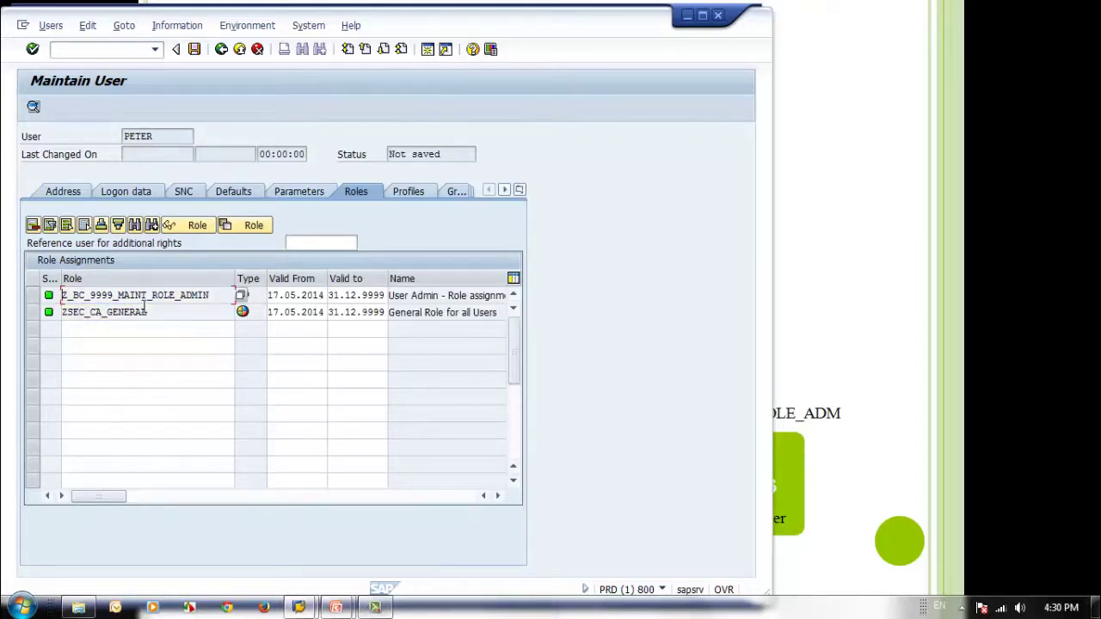
left_click(358, 313)
left_click(194, 50)
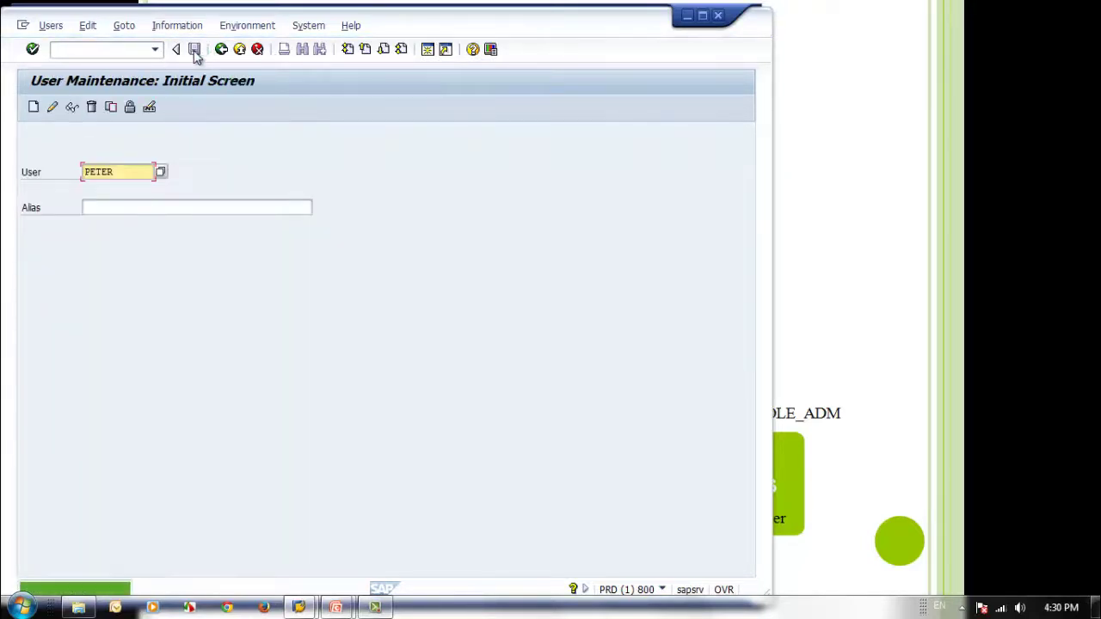
Log on to SAP ECC6 client 800 with the new user's name and initial password.
left_click_drag(421, 18, 466, 10)
mouse_move(299, 607)
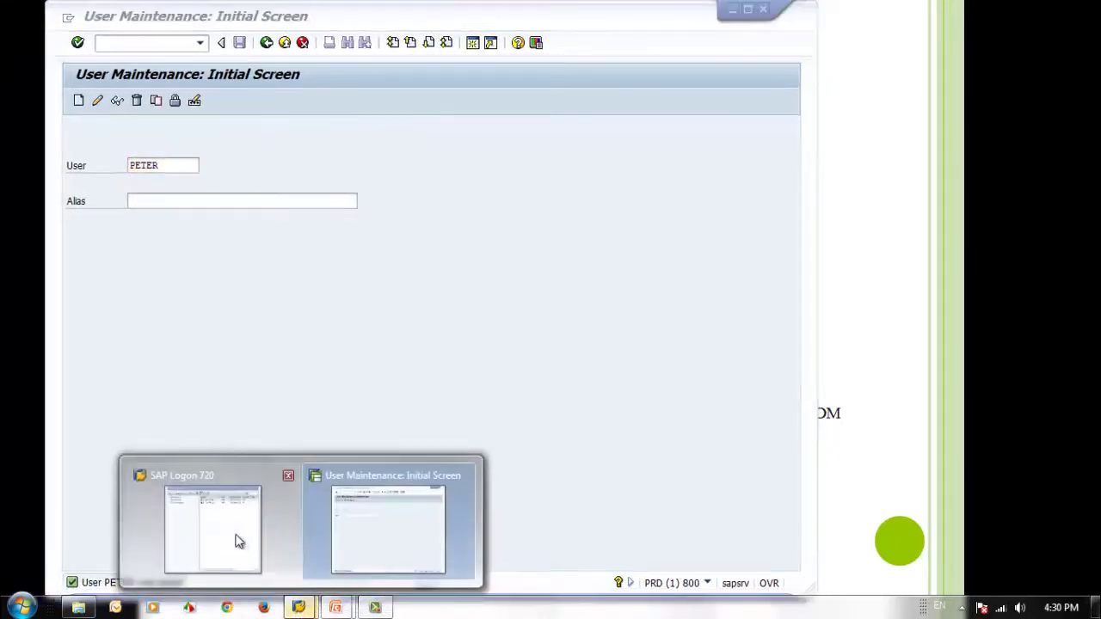
left_click(240, 540)
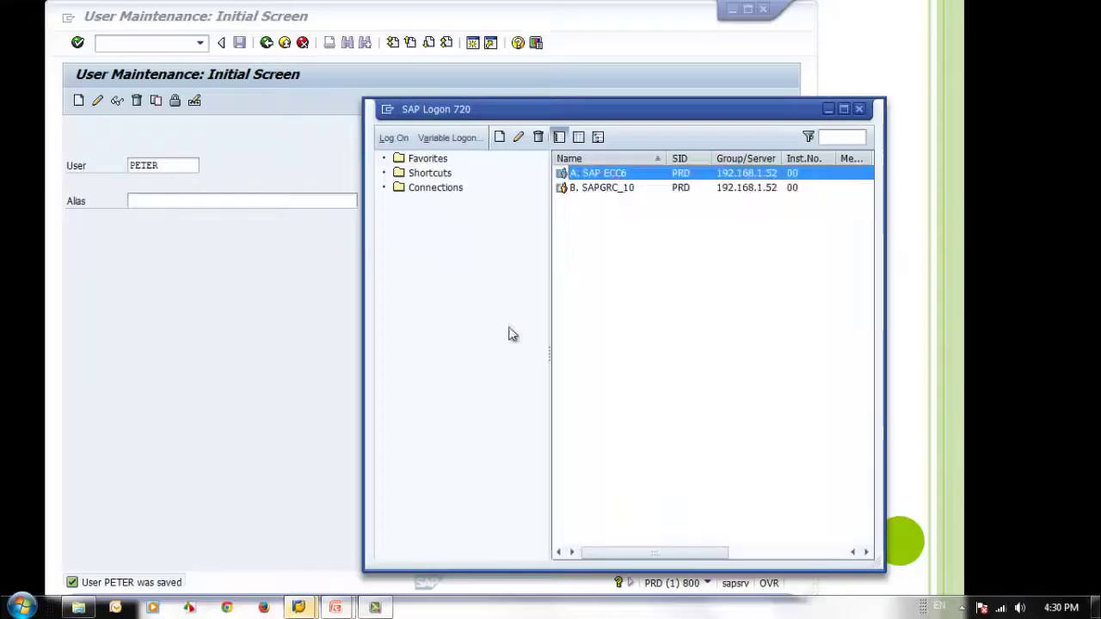
double_click(646, 178)
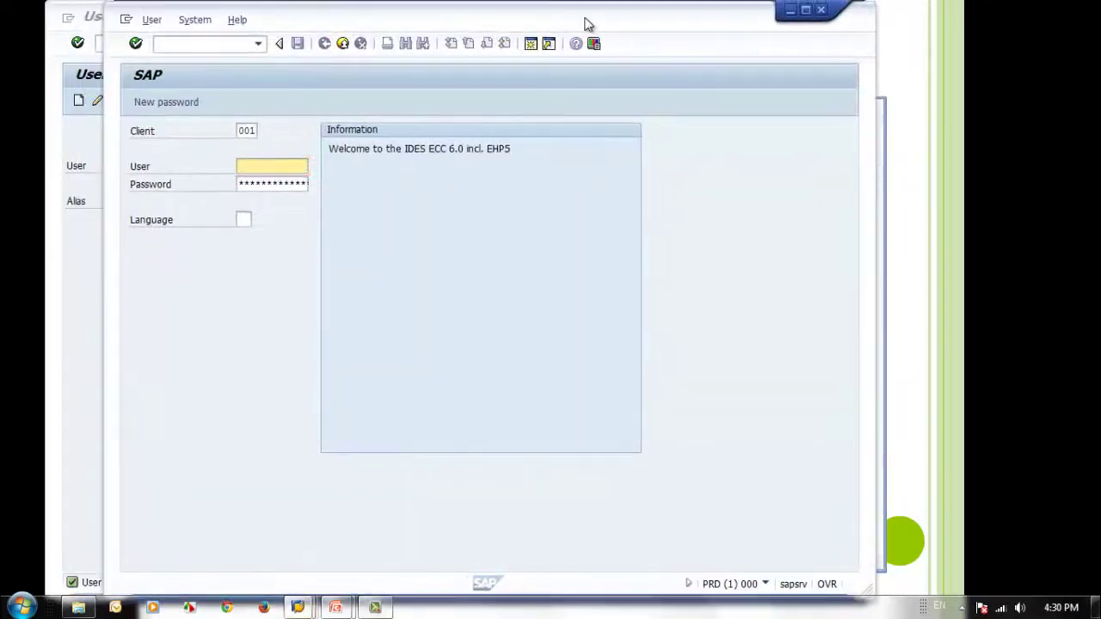
double_click(262, 133)
type("800")
key("Tab")
type("peter")
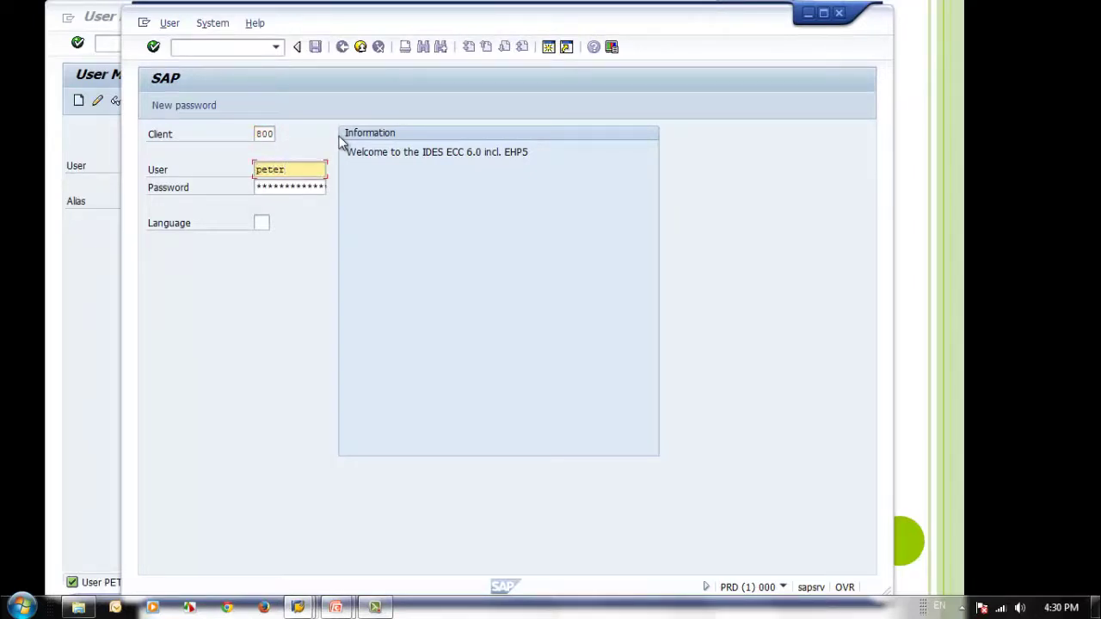
key("Tab")
type("******")
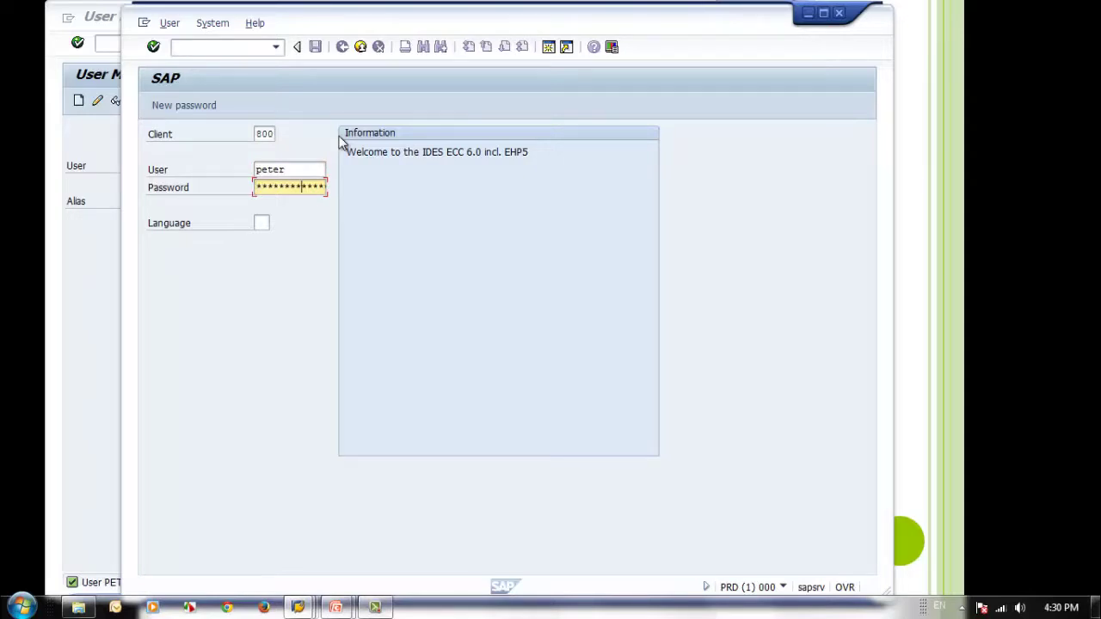
key("Home")
key("Return")
Set and confirm a new password, then dismiss the copyright notice.
type("***")
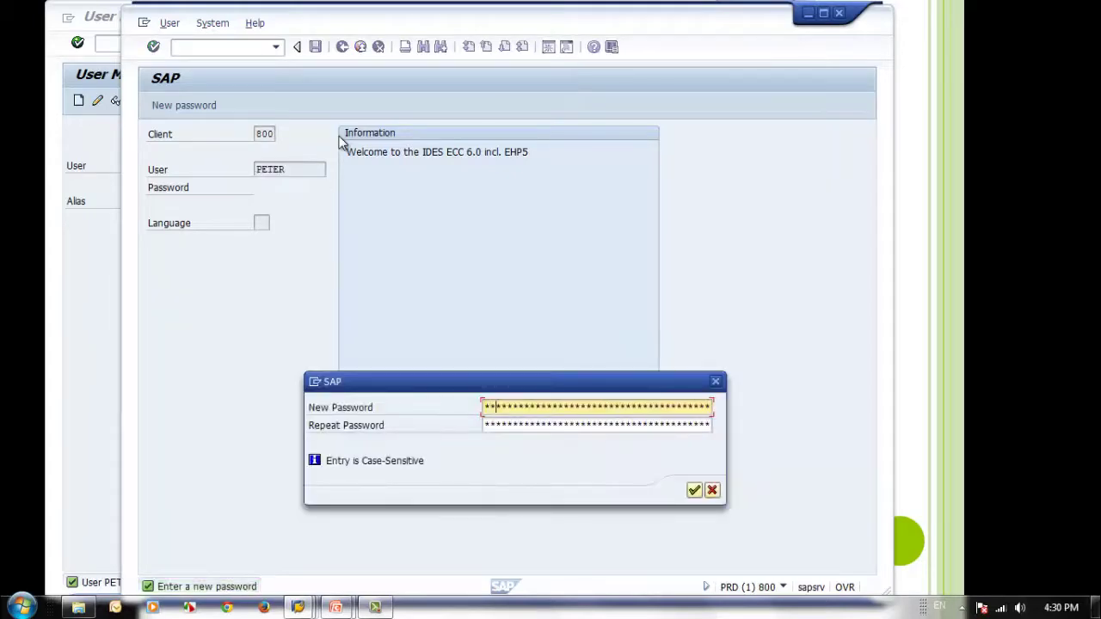
key("Tab")
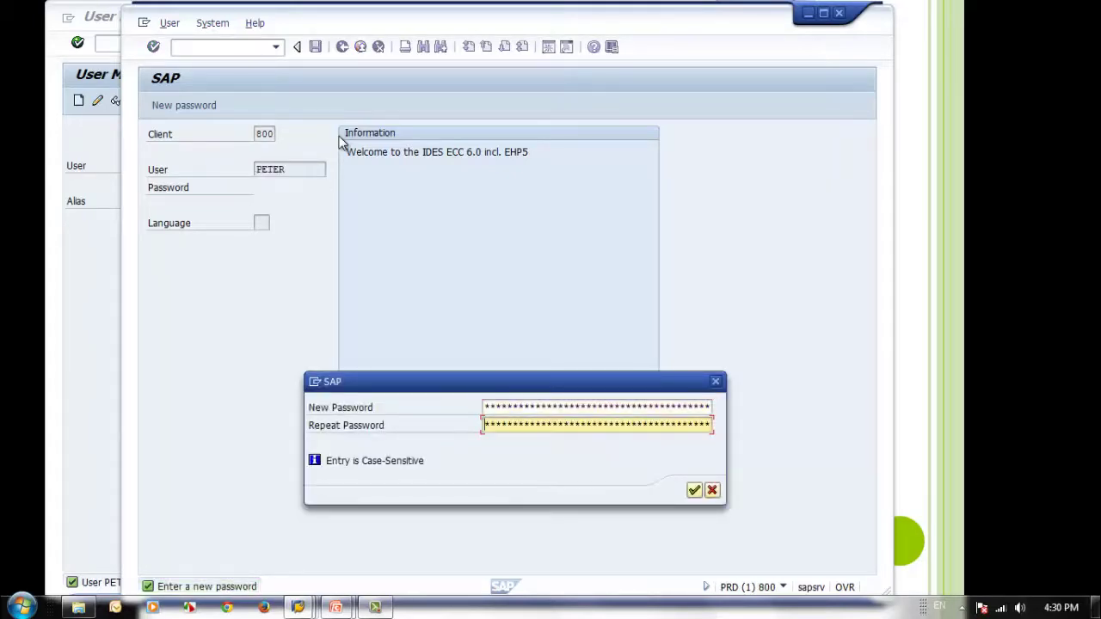
type("*********")
key("Return")
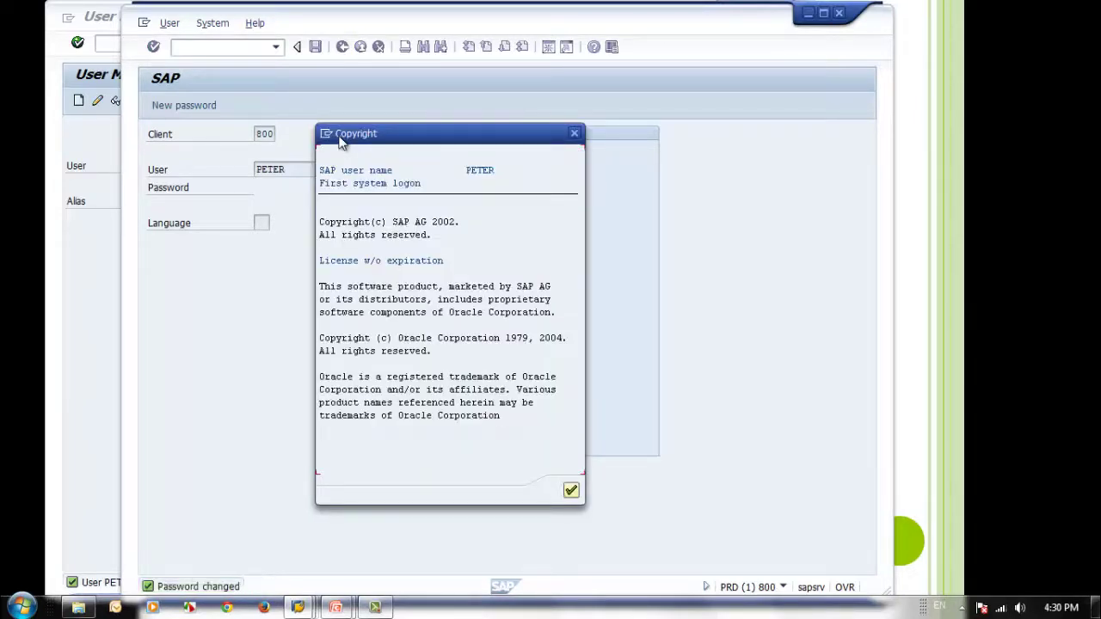
key("Return")
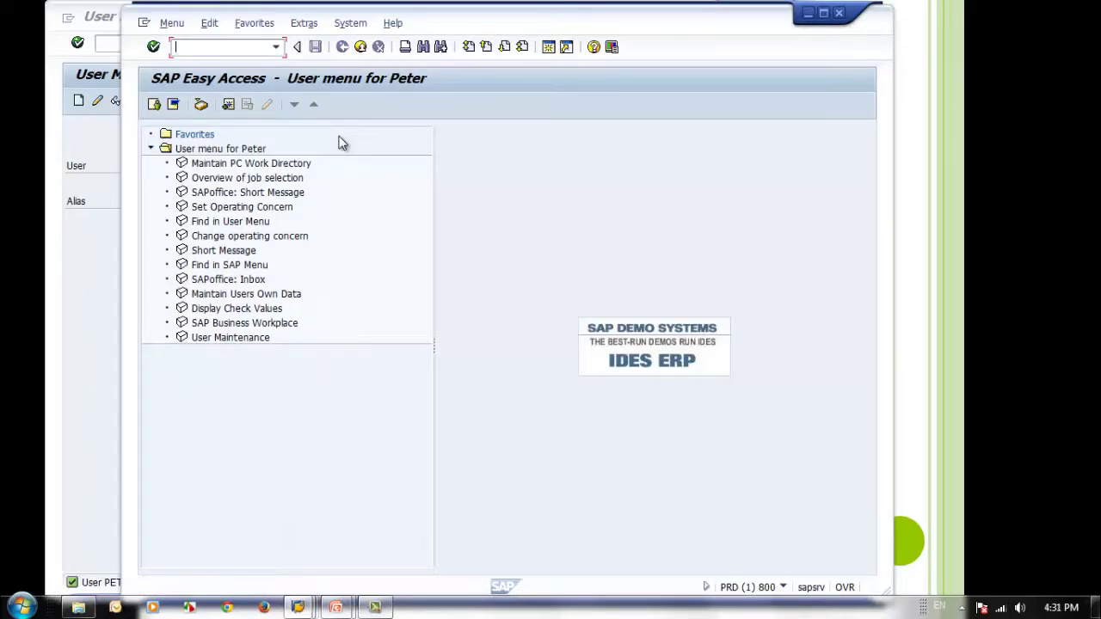
Launch User Maintenance (SU01) in the restricted administrator's second session.
left_click(219, 338)
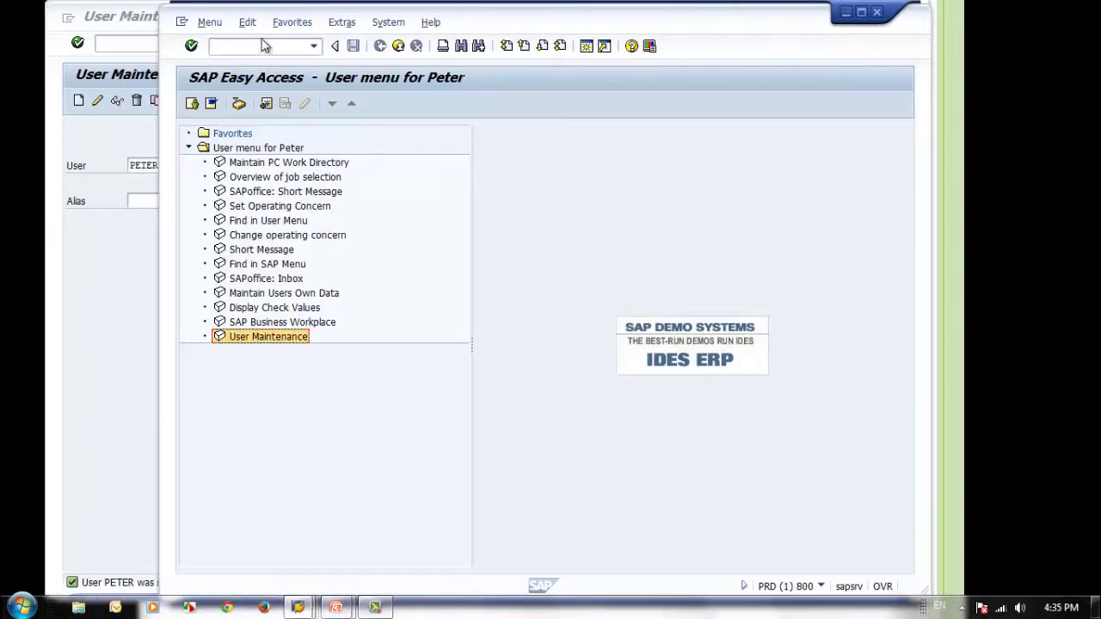
left_click(264, 46)
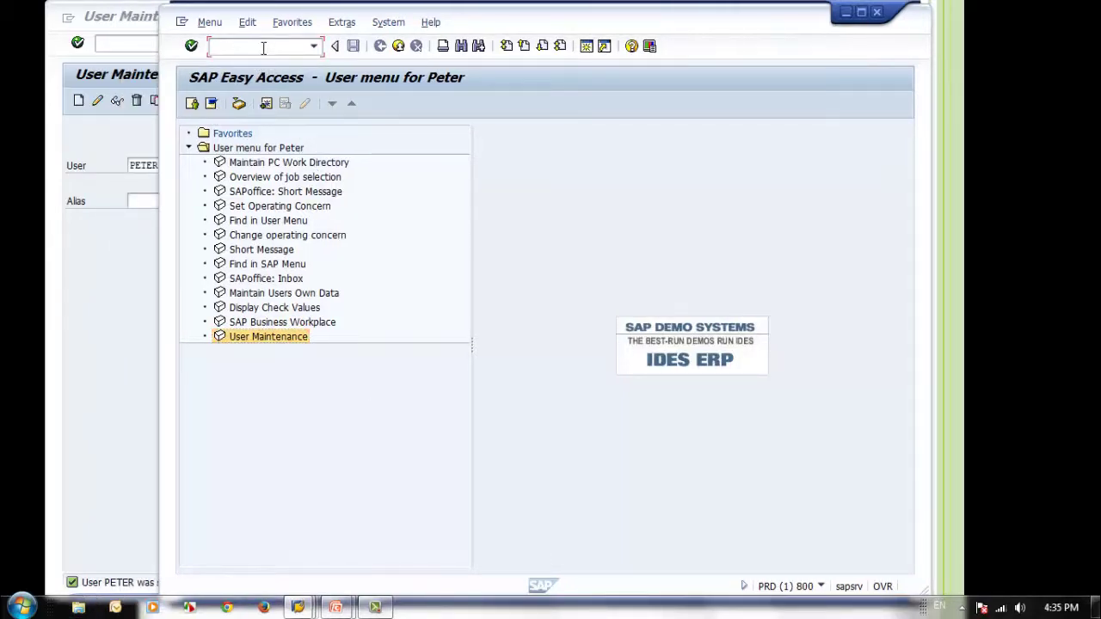
type("su01")
key("Return")
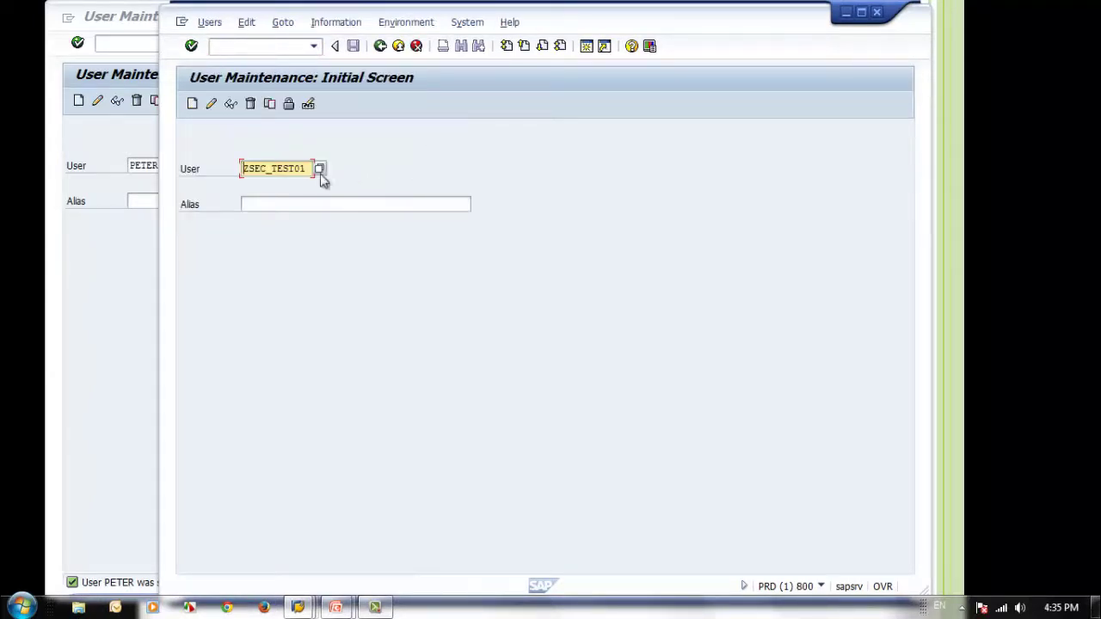
Try changing test user ZSEC_TEST01 and dismiss the not-authorized warning.
left_click(210, 105)
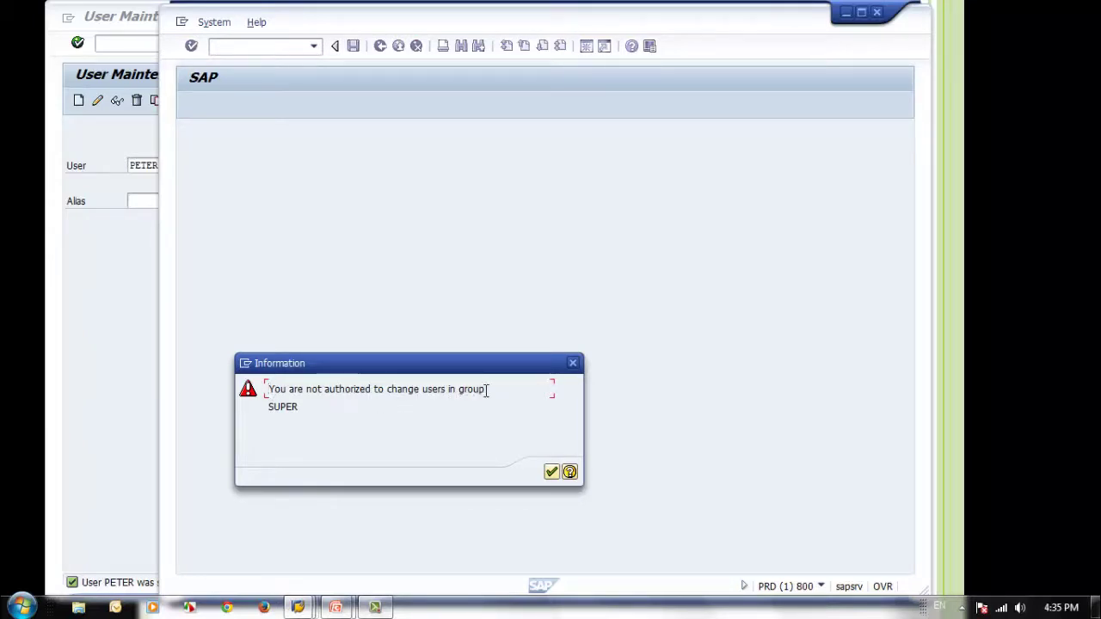
left_click(553, 479)
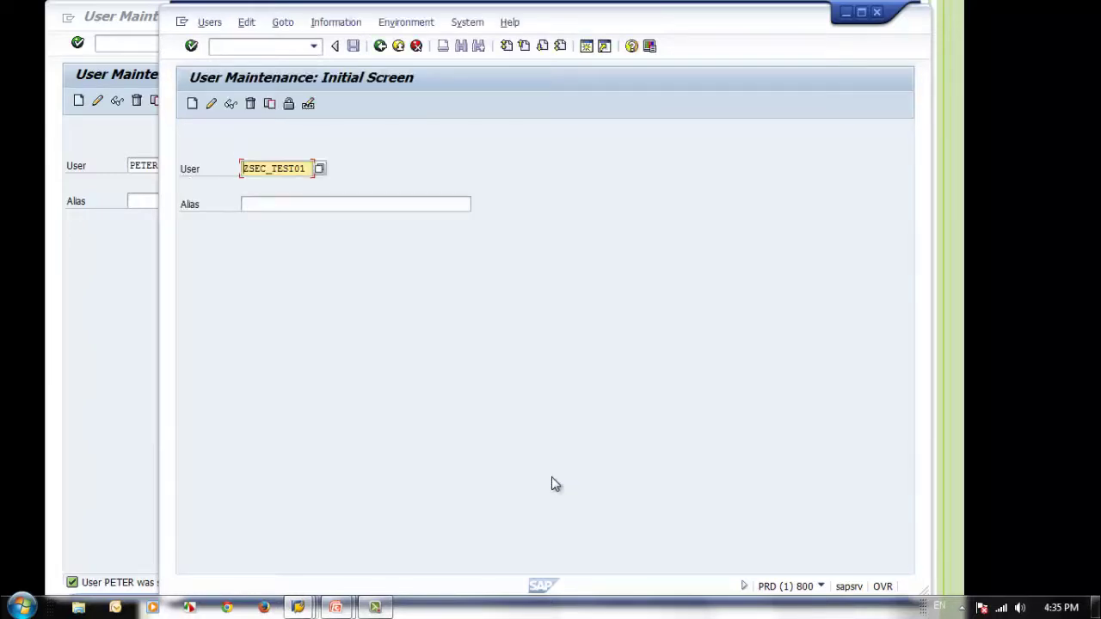
left_click_drag(676, 22, 761, 23)
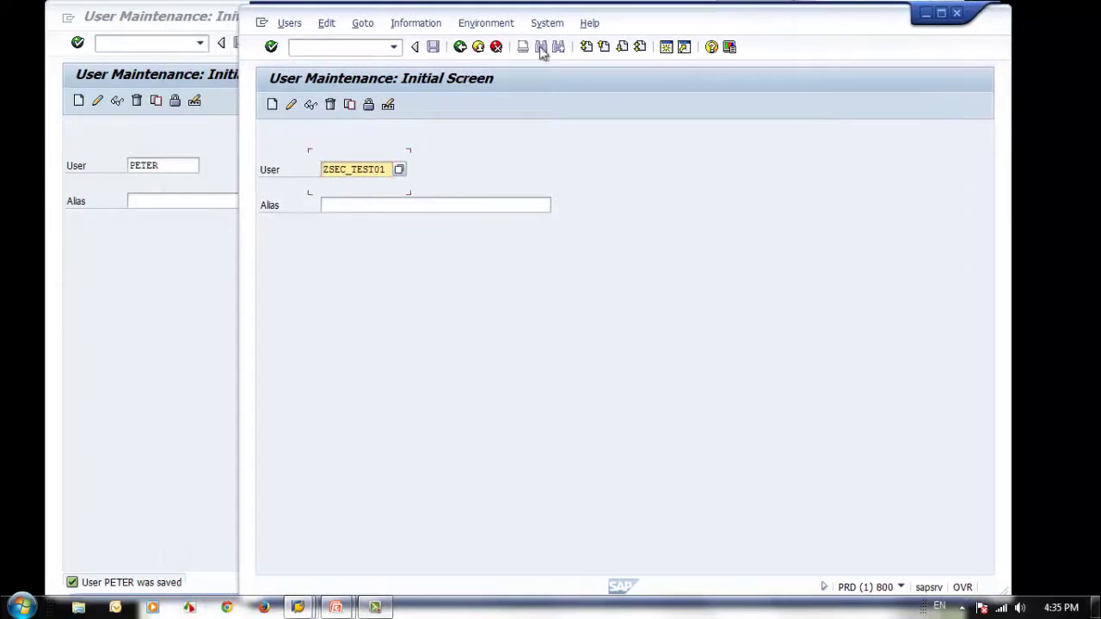
left_click(351, 44)
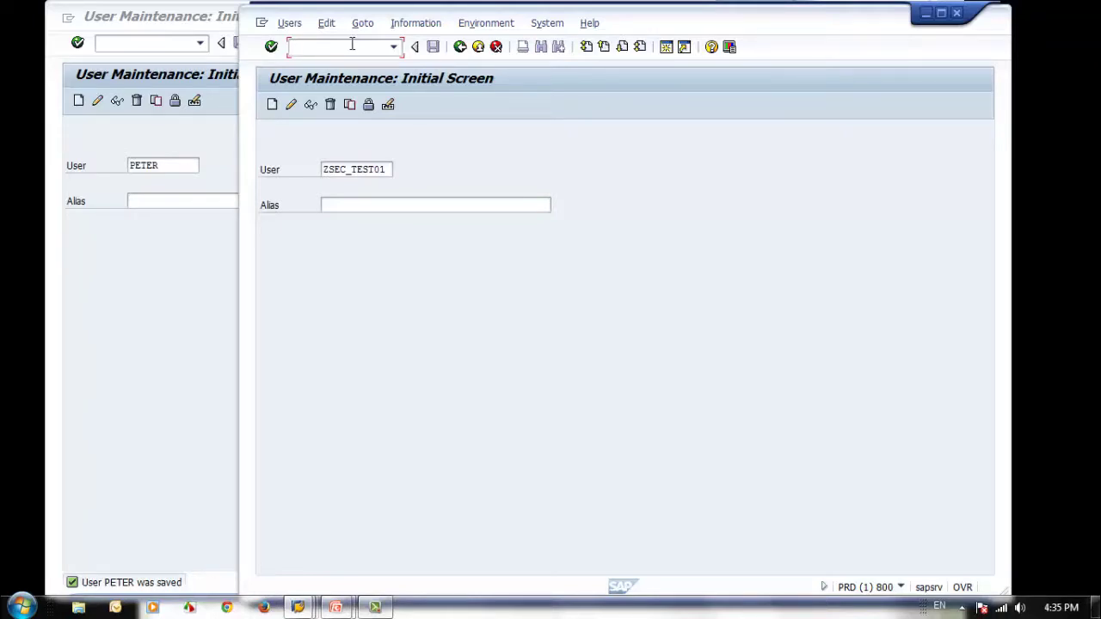
Run /nsu53 to show the failed S_USER_GRP activity 02 check for group SUPER.
type("/nsu53")
key("Return")
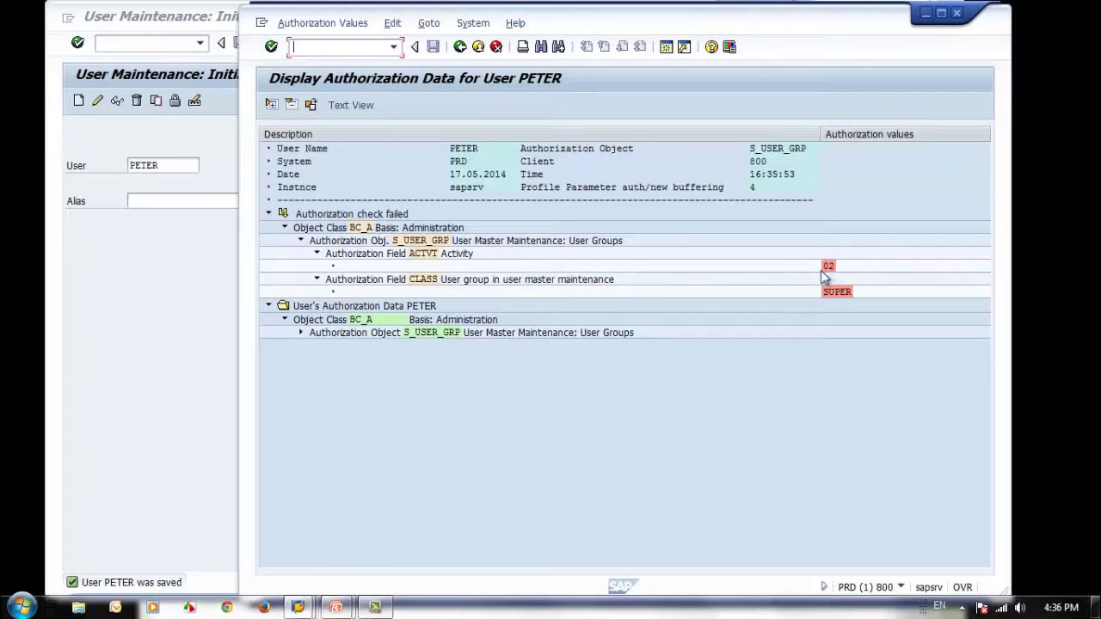
In the administrator's window, start PFCG and open role Z_BC_9999_MAINT_ROLE_ADMIN for change.
left_click(202, 356)
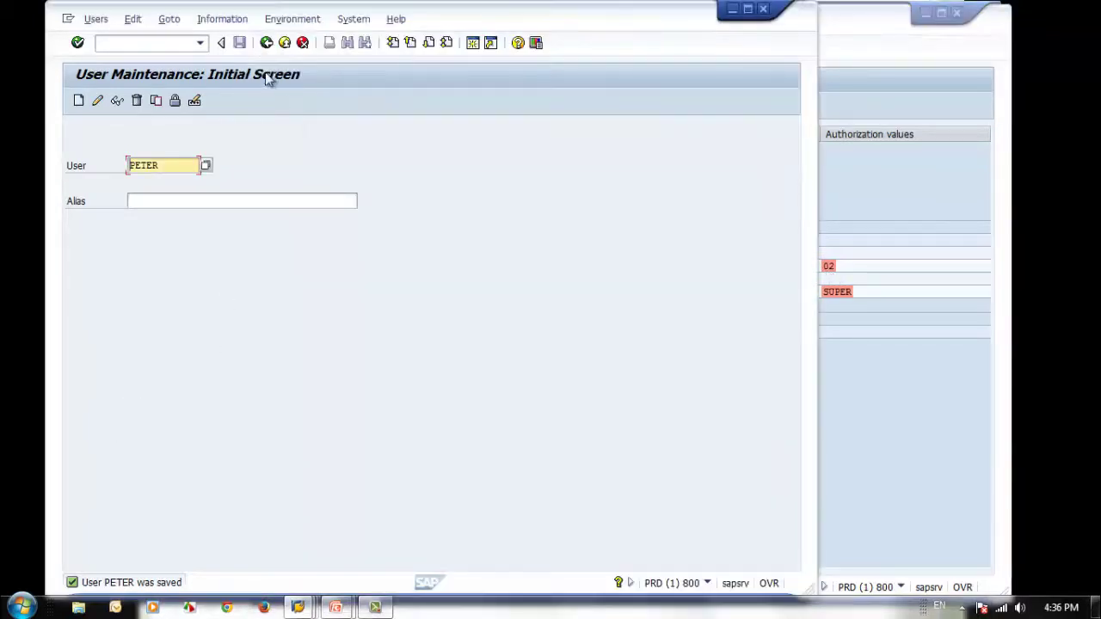
left_click(160, 43)
type("/n")
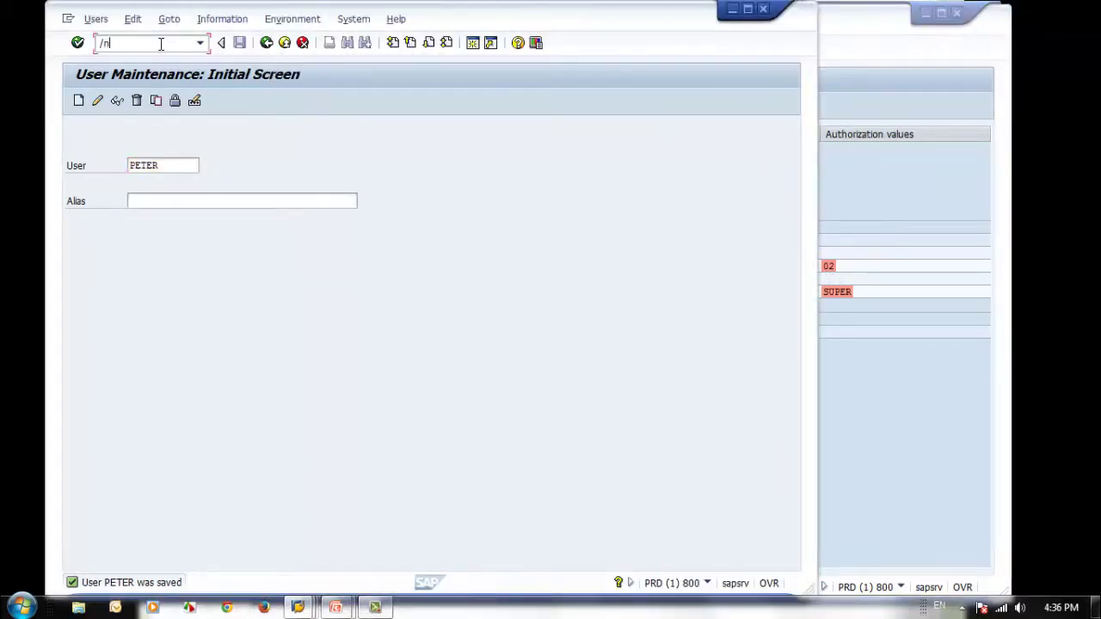
key("BackSpace")
key("BackSpace")
type("/npfcg")
key("Return")
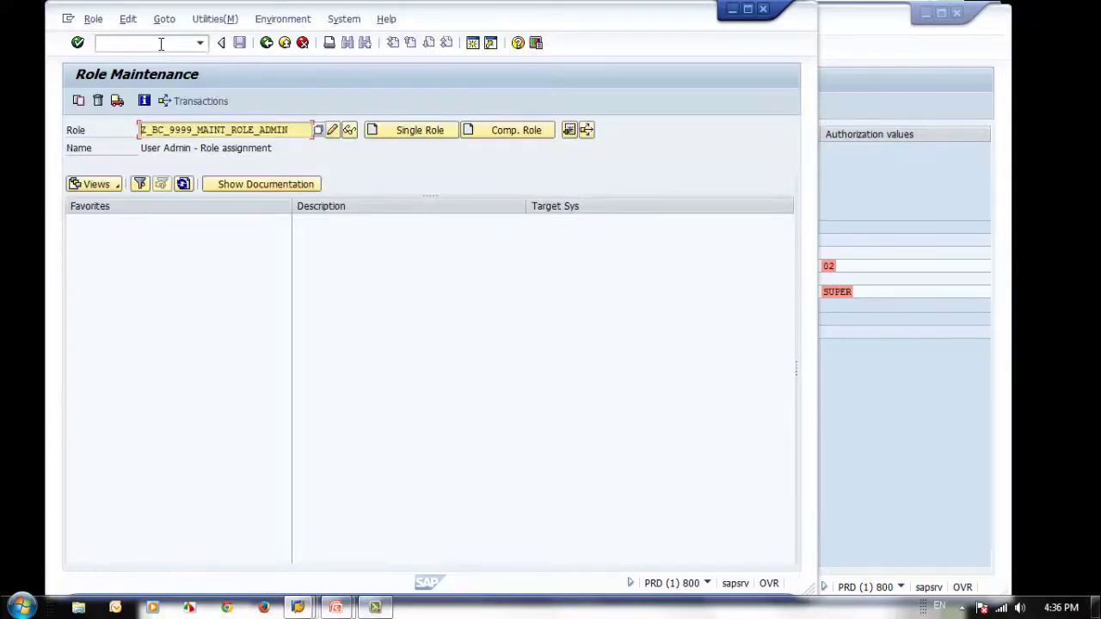
left_click(332, 130)
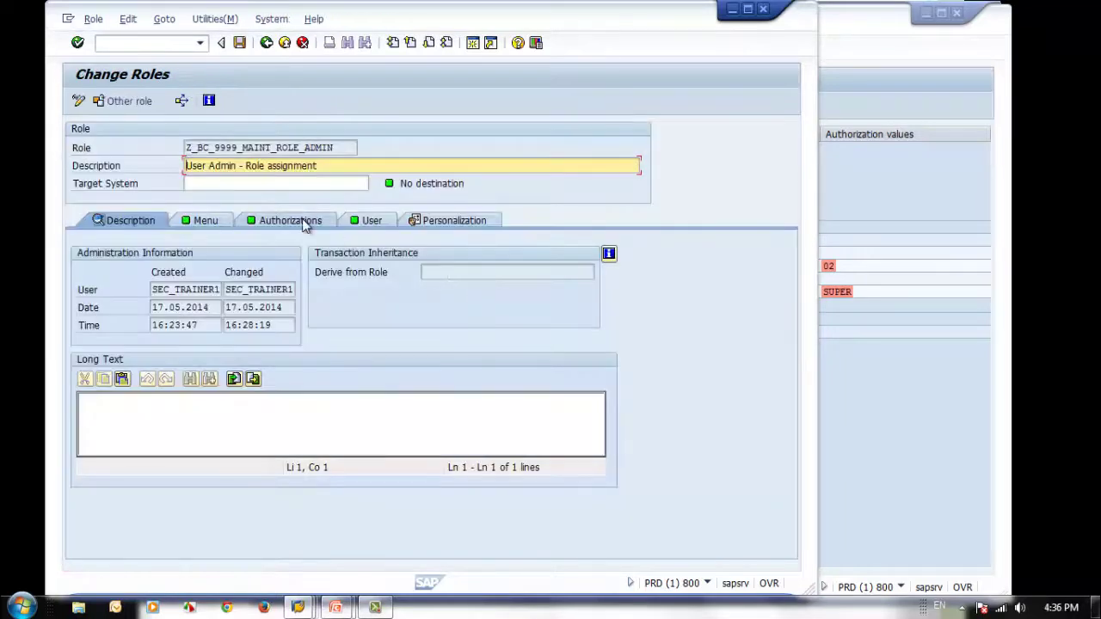
In the role's authorization data, add activity 02 Change to S_USER_GRP.
left_click(302, 222)
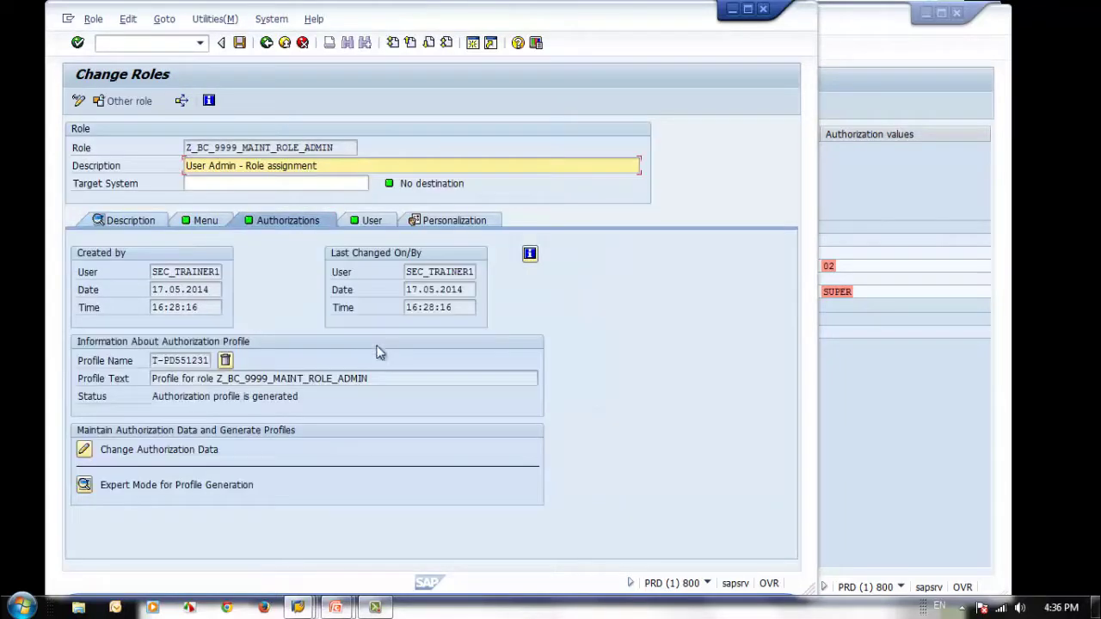
left_click(85, 450)
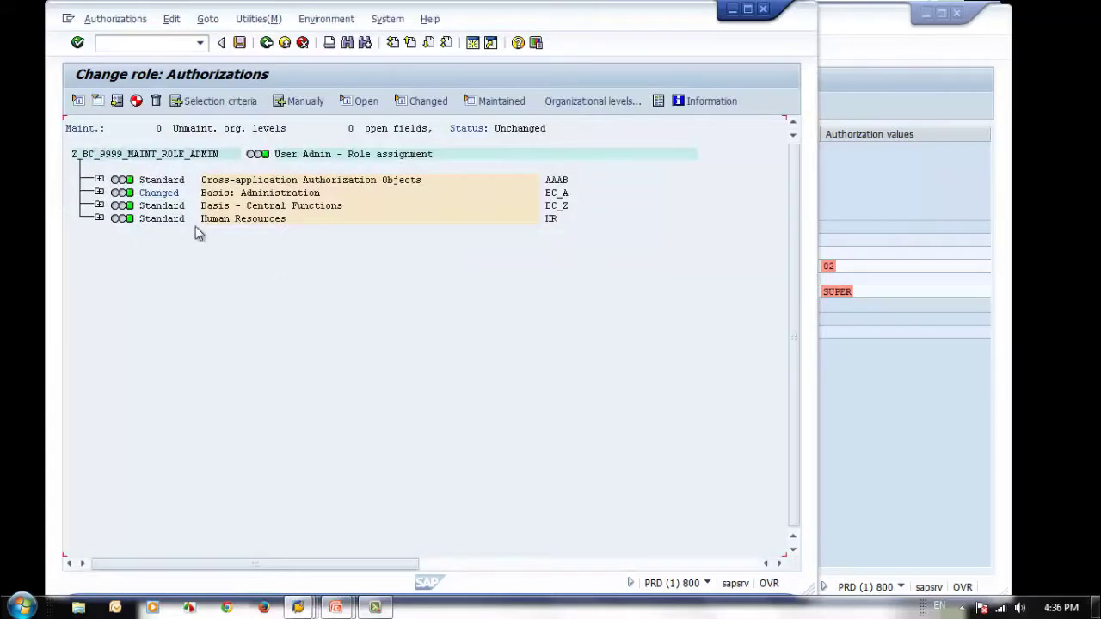
left_click(99, 206)
left_click(99, 193)
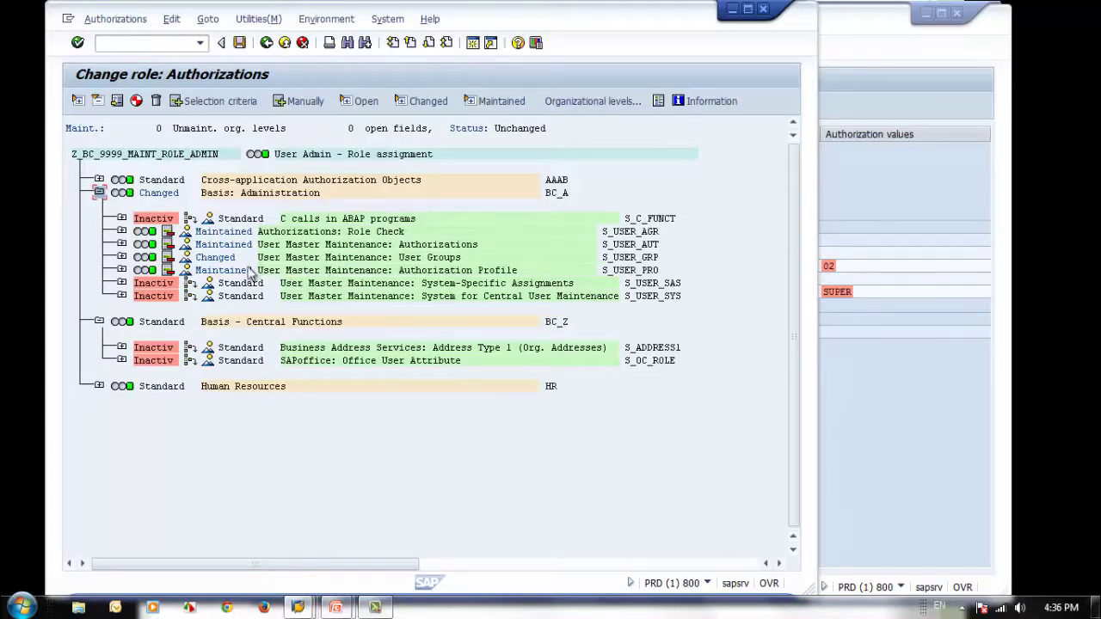
left_click(122, 257)
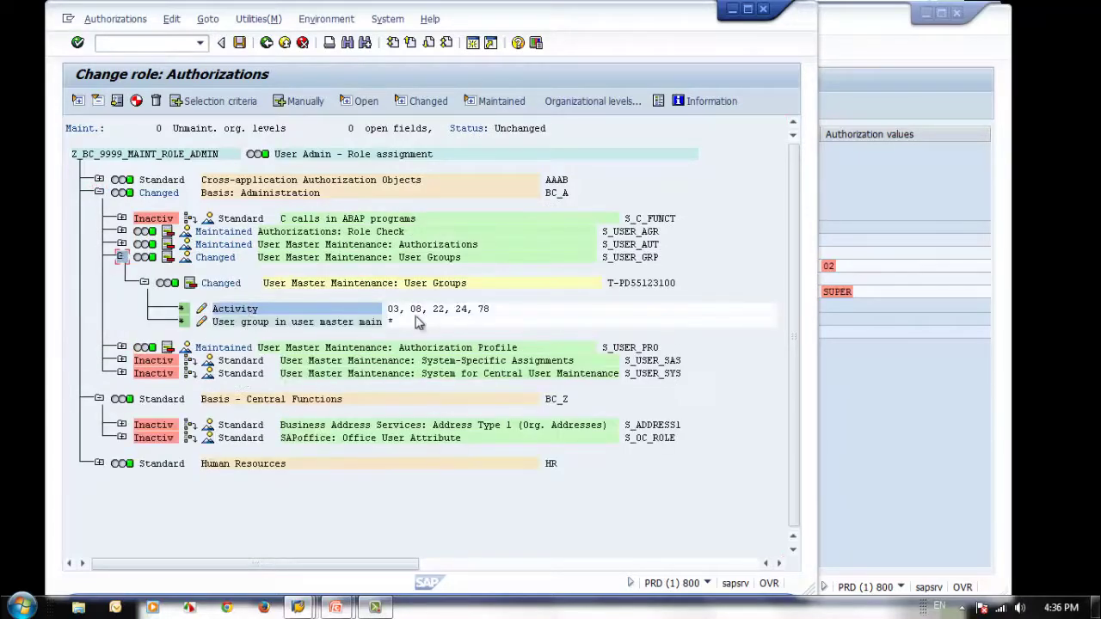
left_click(441, 315)
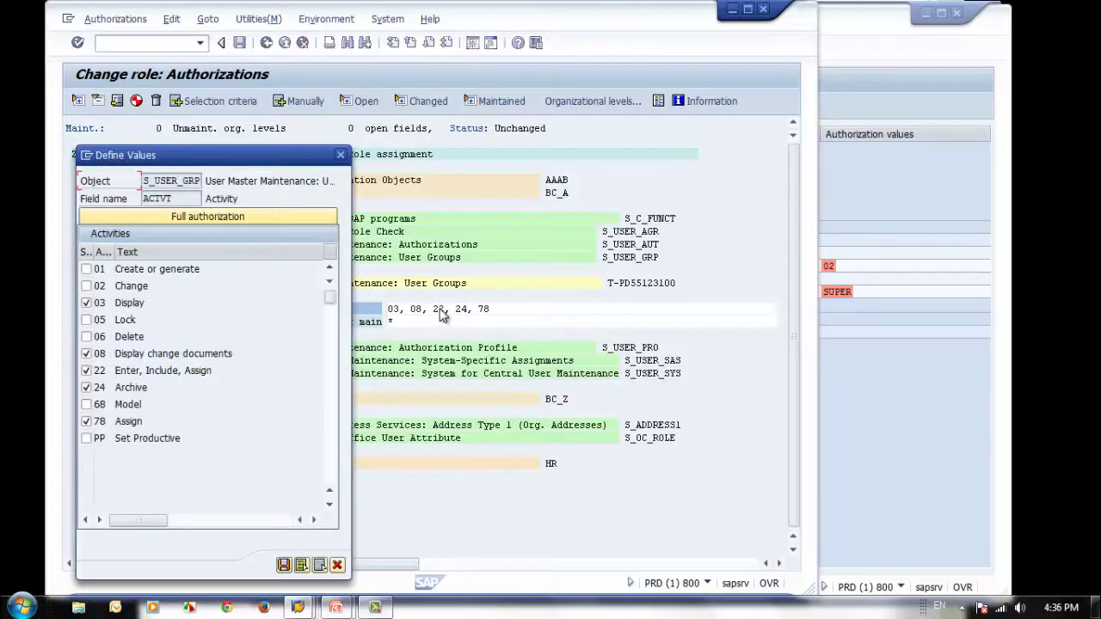
left_click(87, 286)
left_click(282, 565)
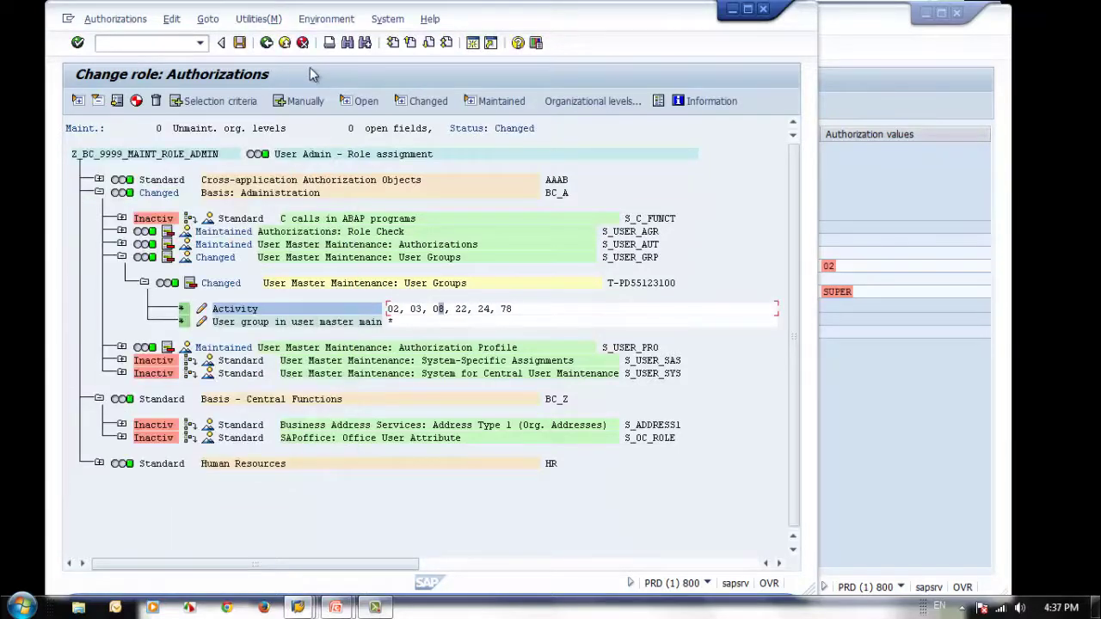
Save the role, generate its profile and return to Role Maintenance.
left_click(239, 43)
left_click(136, 100)
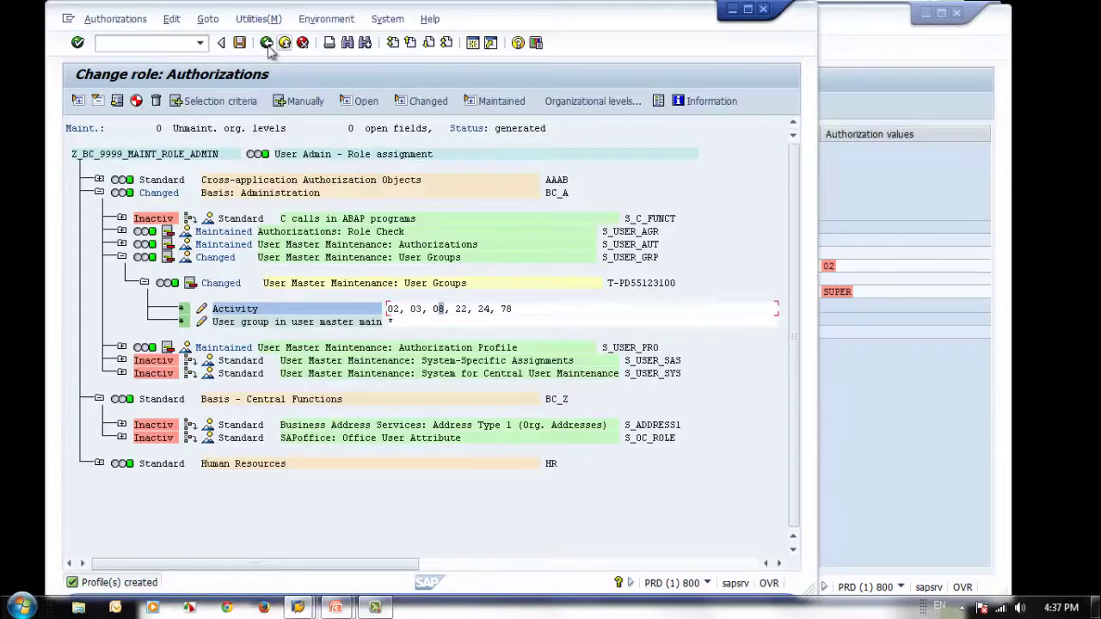
left_click(267, 42)
left_click(267, 43)
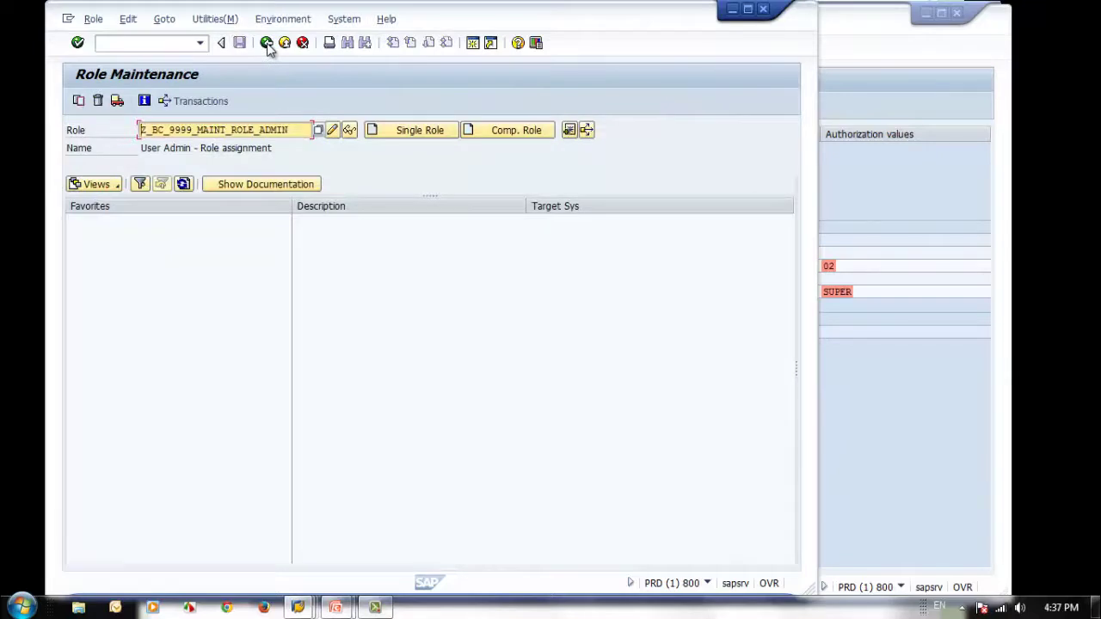
End the restricted user's current transaction with /n and rerun SU01 from Easy Access.
left_click(899, 438)
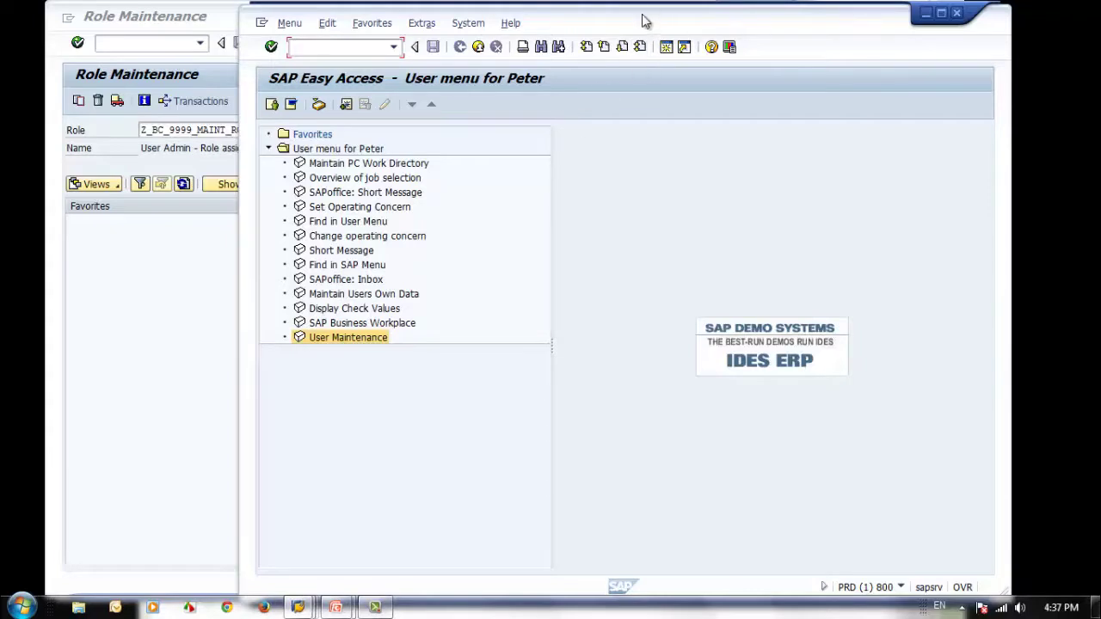
left_click_drag(639, 29, 672, 29)
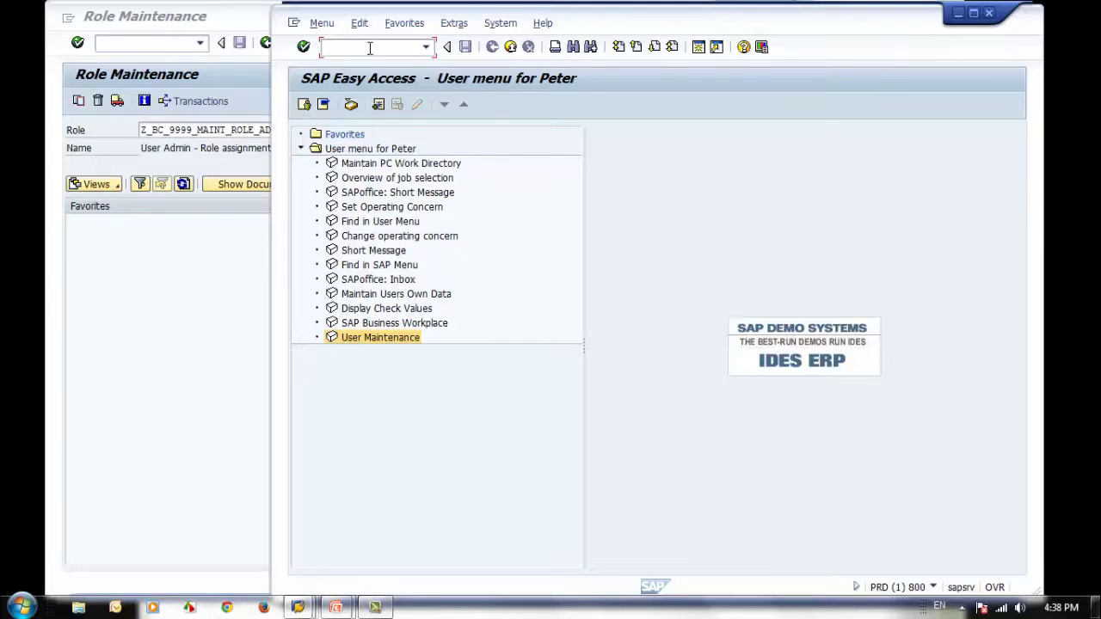
type("/n")
key("Return")
left_click(386, 188)
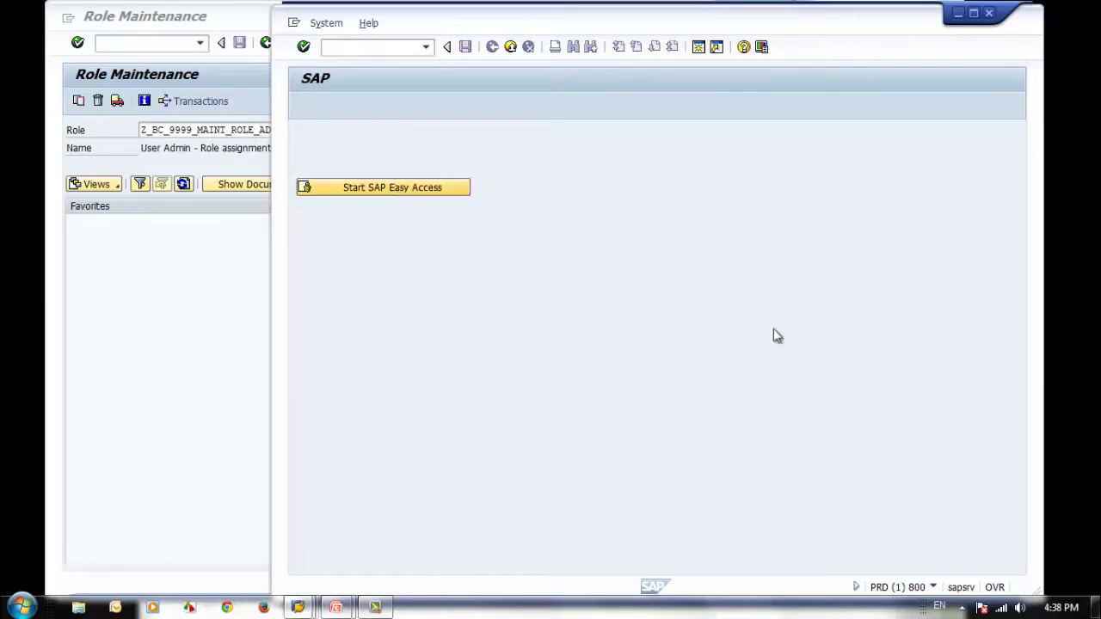
type("su01")
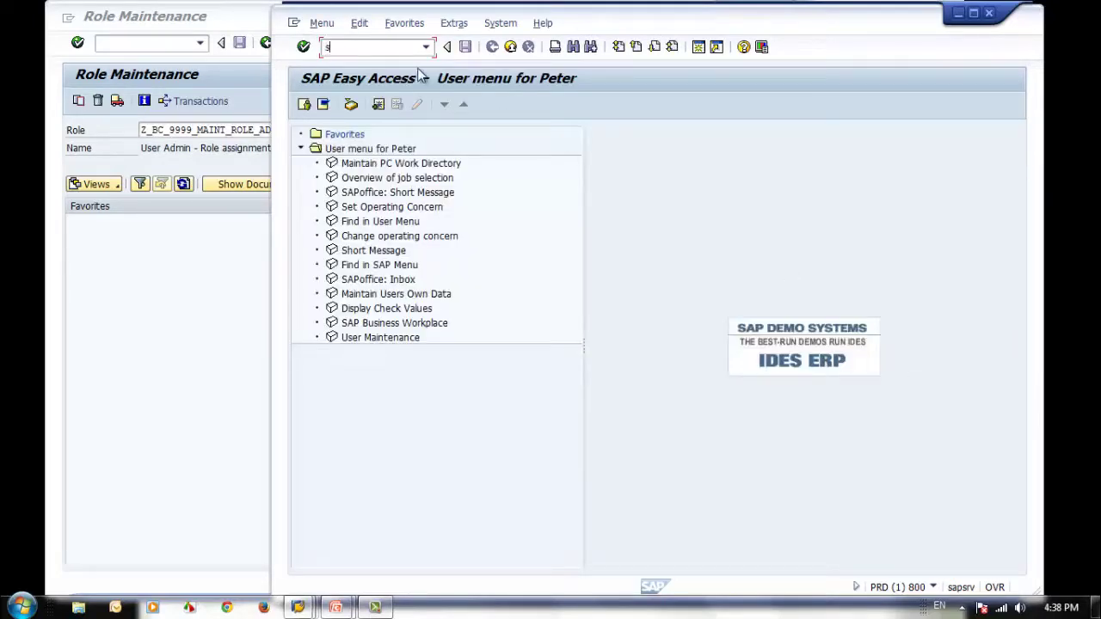
key("Return")
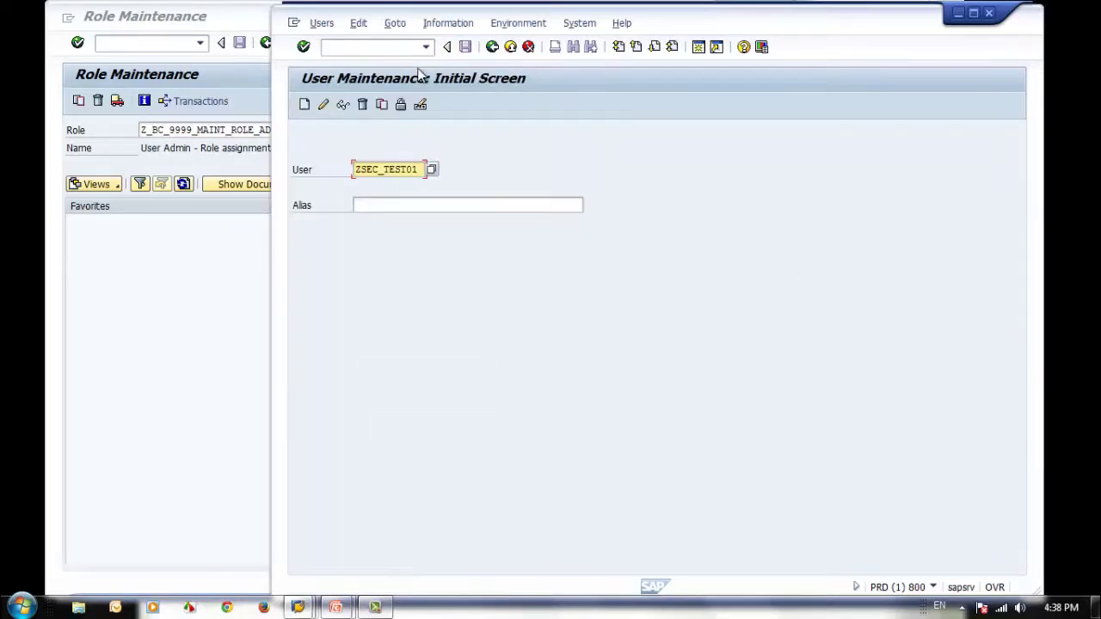
Open ZSEC_TEST01 for change and try assigning role ZSEC_CA_GENERAL, which is refused as unauthorized.
left_click(323, 105)
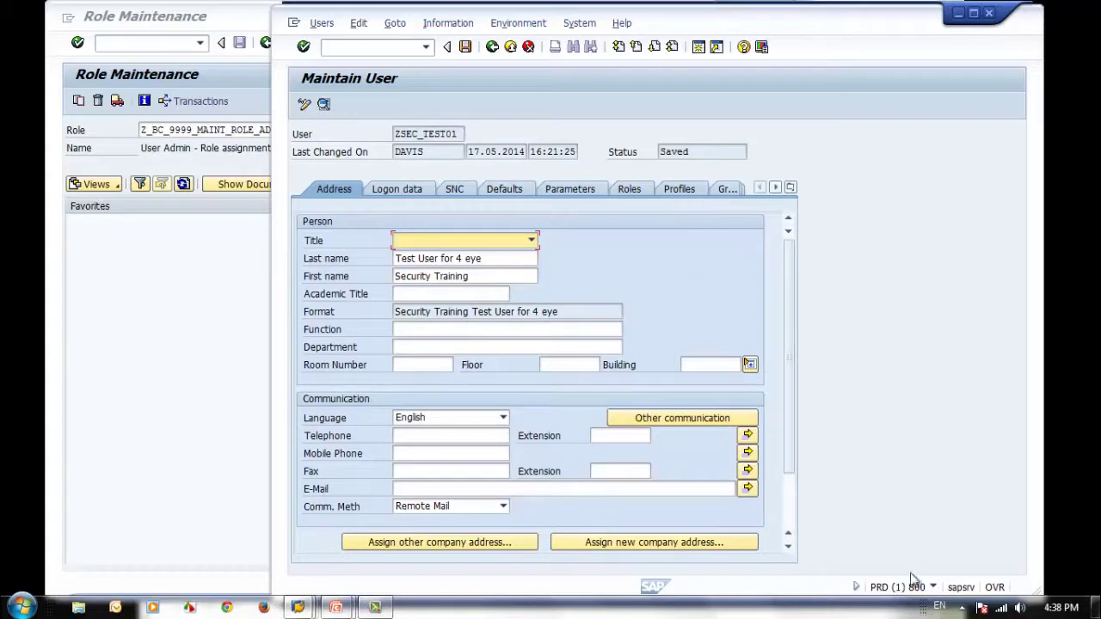
left_click(935, 587)
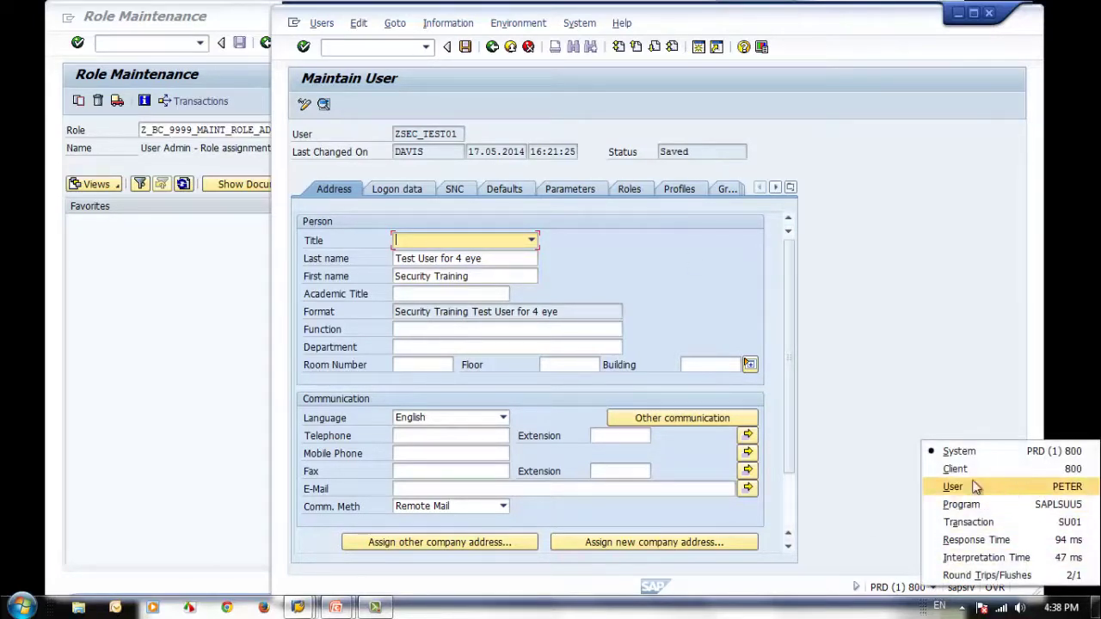
left_click(633, 256)
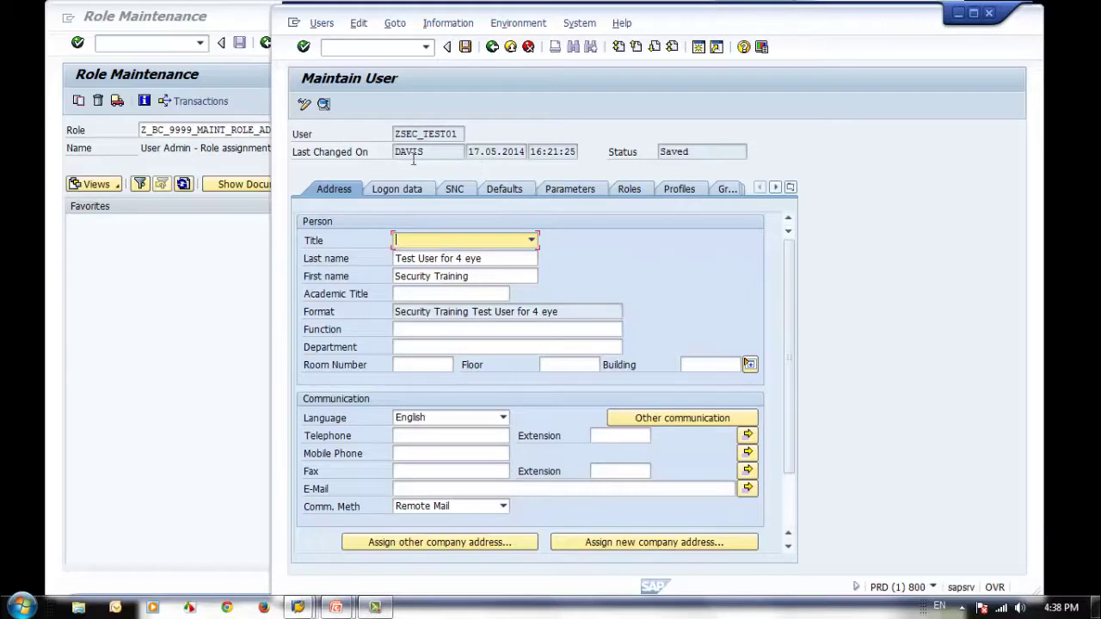
left_click(640, 190)
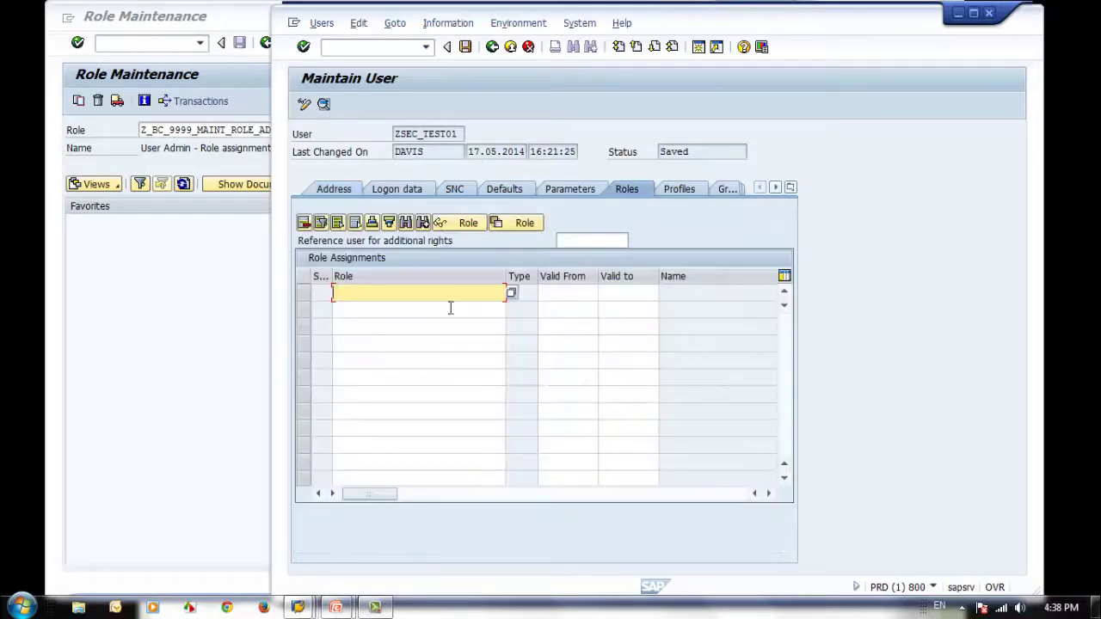
type("Z")
left_click(404, 307)
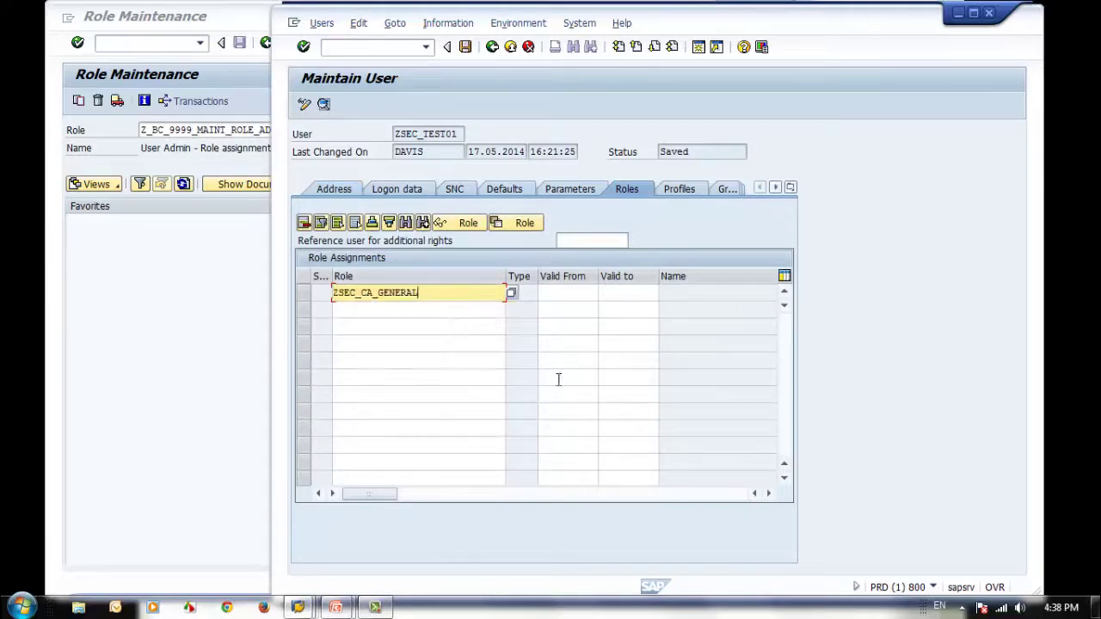
key("Return")
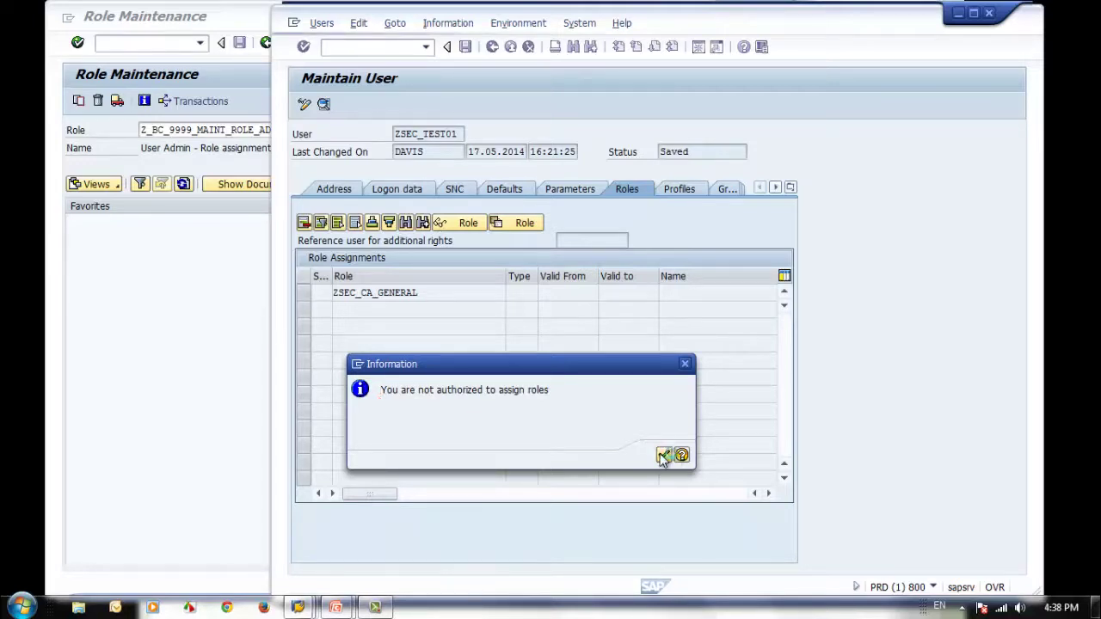
left_click(663, 454)
left_click(403, 46)
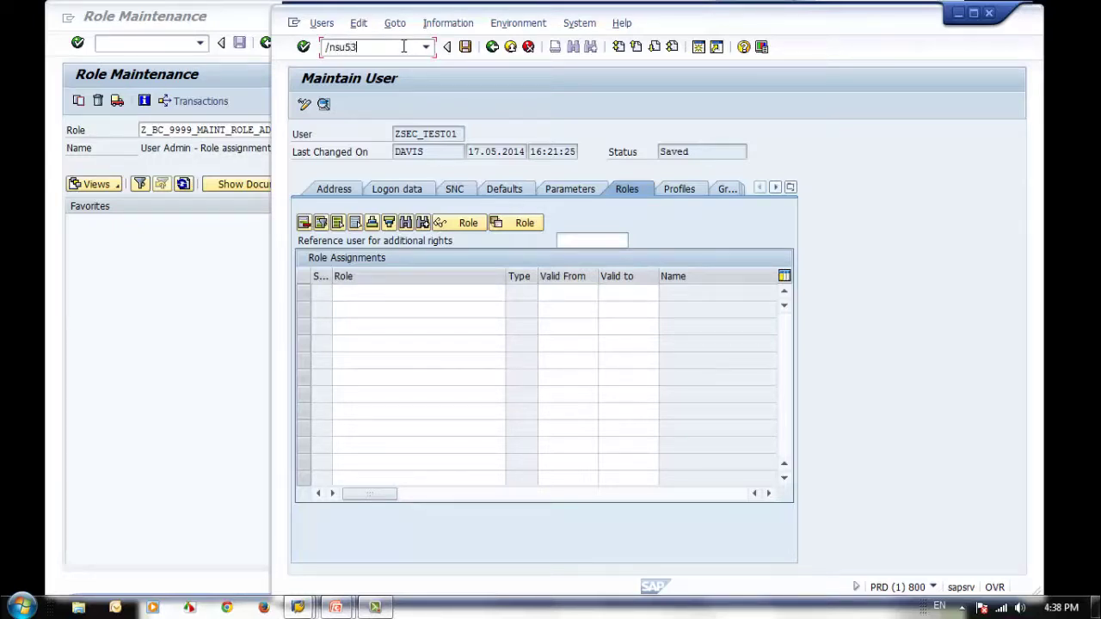
View the failed S_USER_AGR activity 02 check, then return to Z_BC_9999_MAINT_ROLE_ADMIN in PFCG.
key("Return")
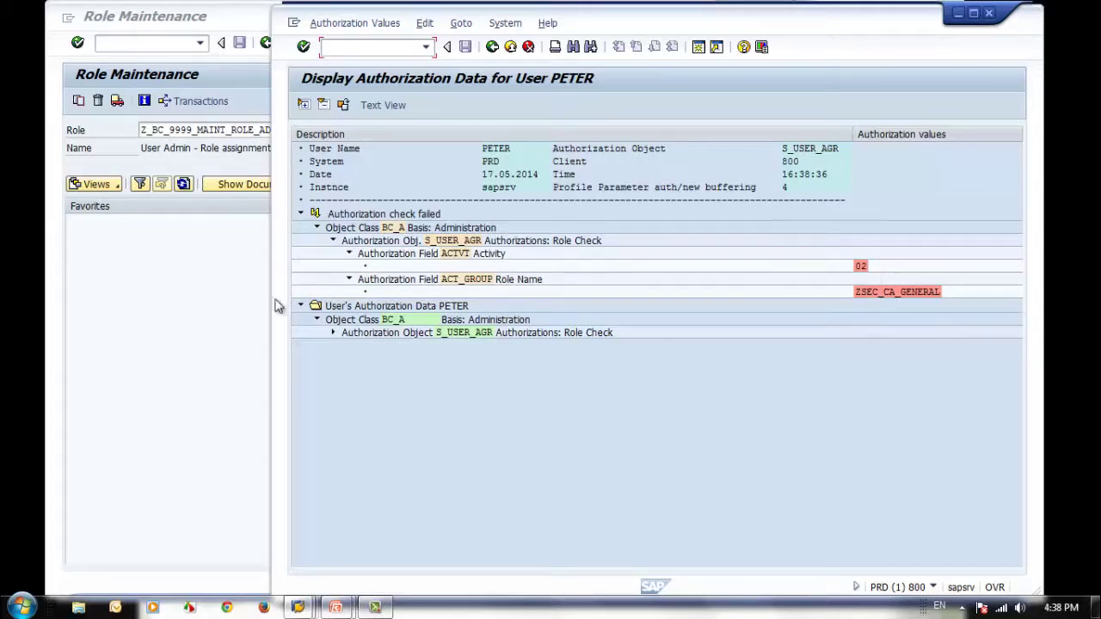
left_click(217, 281)
left_click(253, 133)
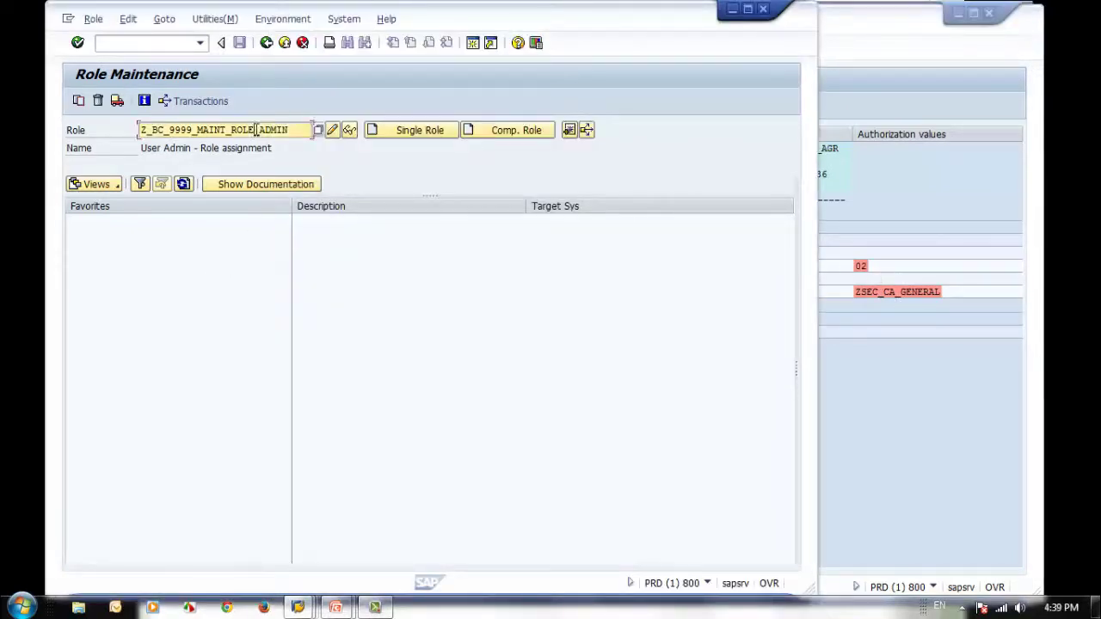
Add Change activity 02 to the role's S_USER_AUT authorization, save and regenerate the profile.
left_click(332, 130)
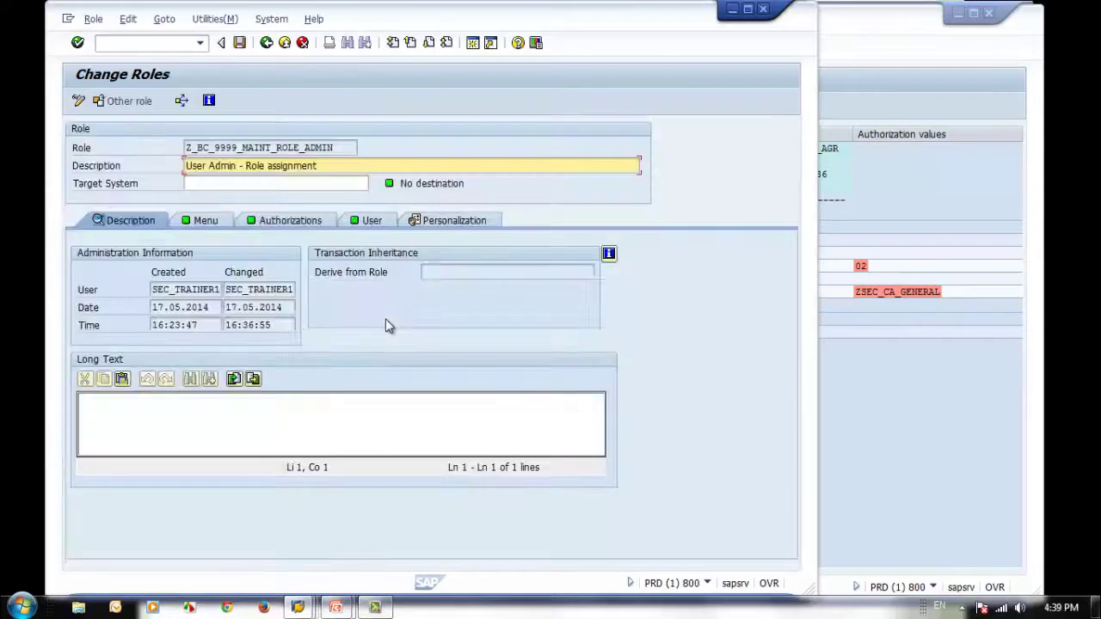
left_click(306, 222)
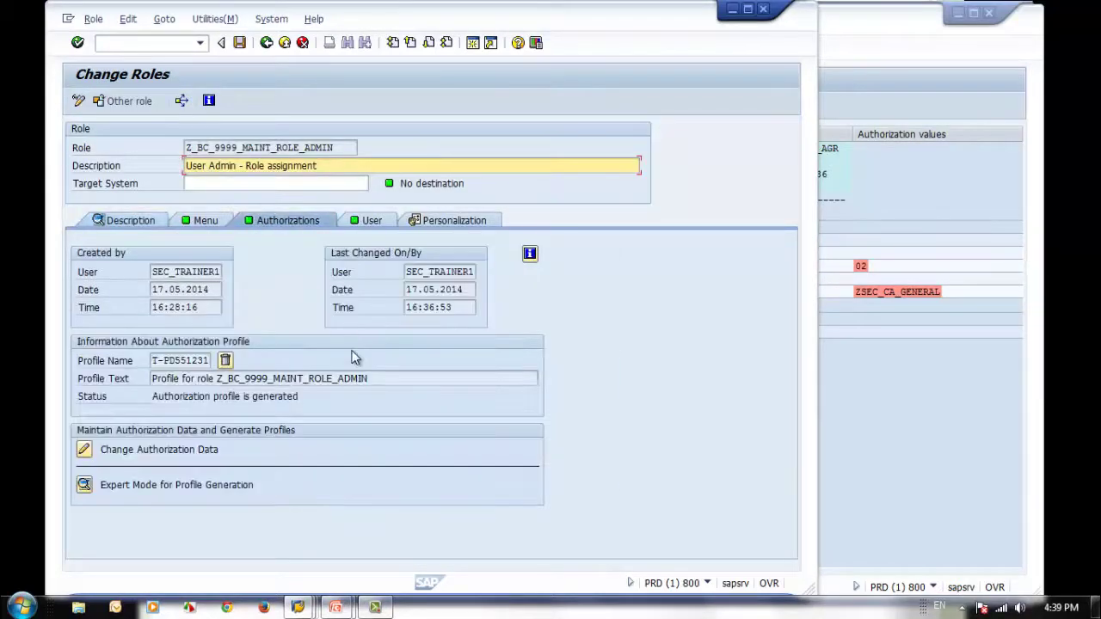
left_click(84, 449)
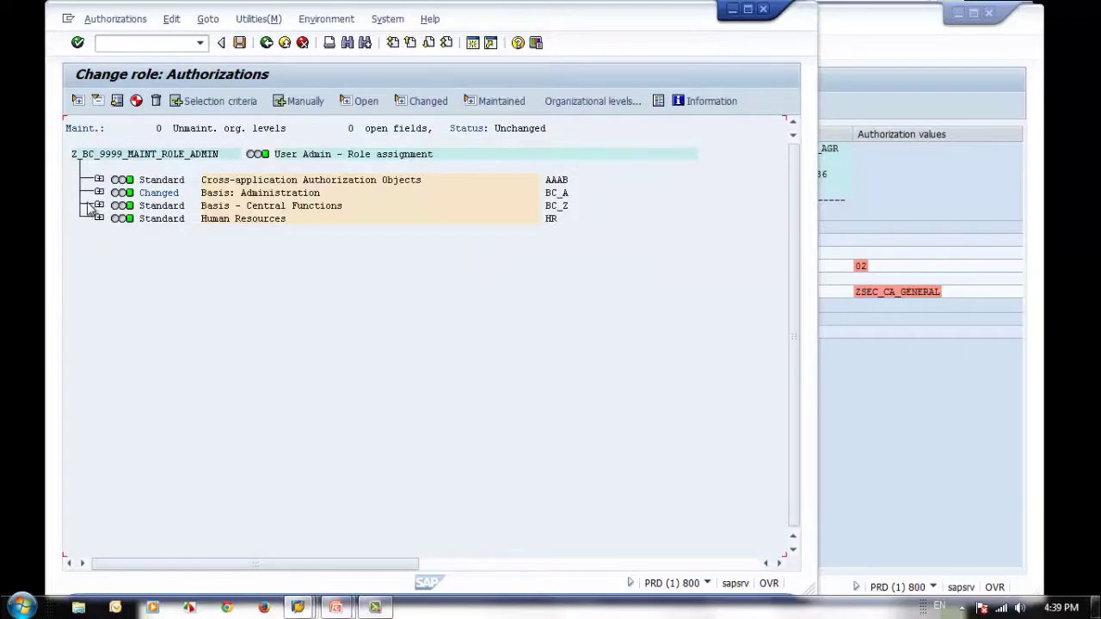
left_click(99, 193)
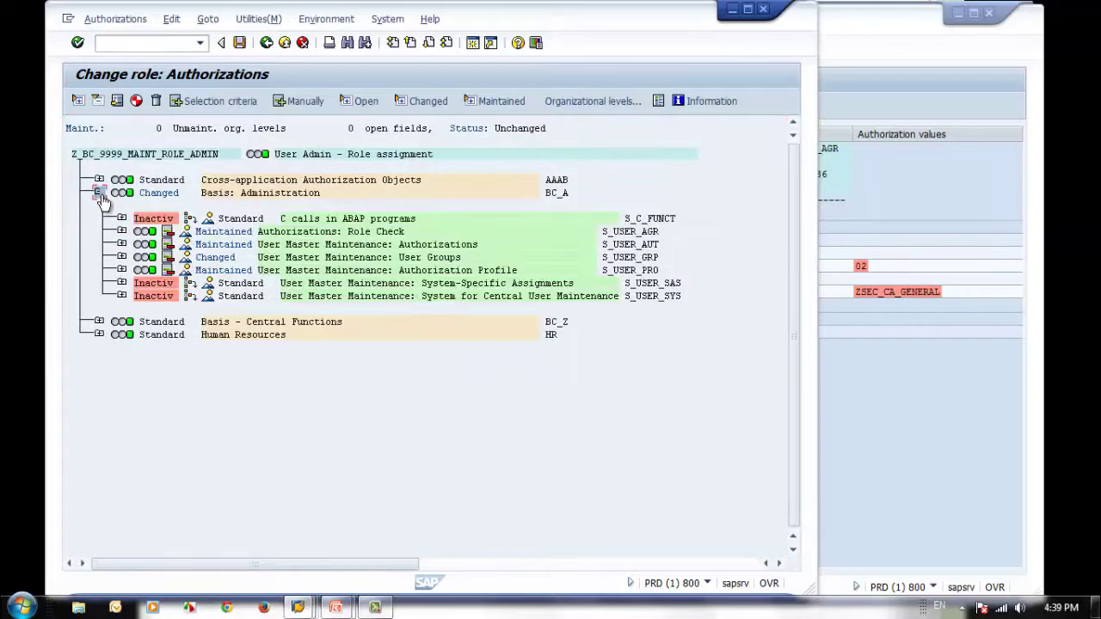
left_click(121, 245)
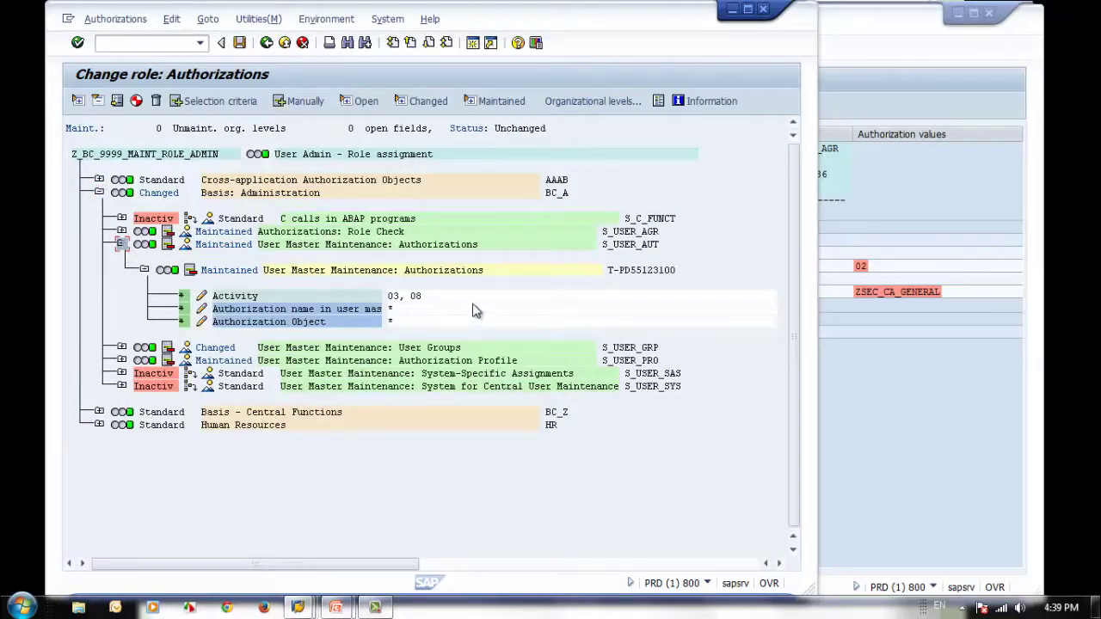
left_click(411, 298)
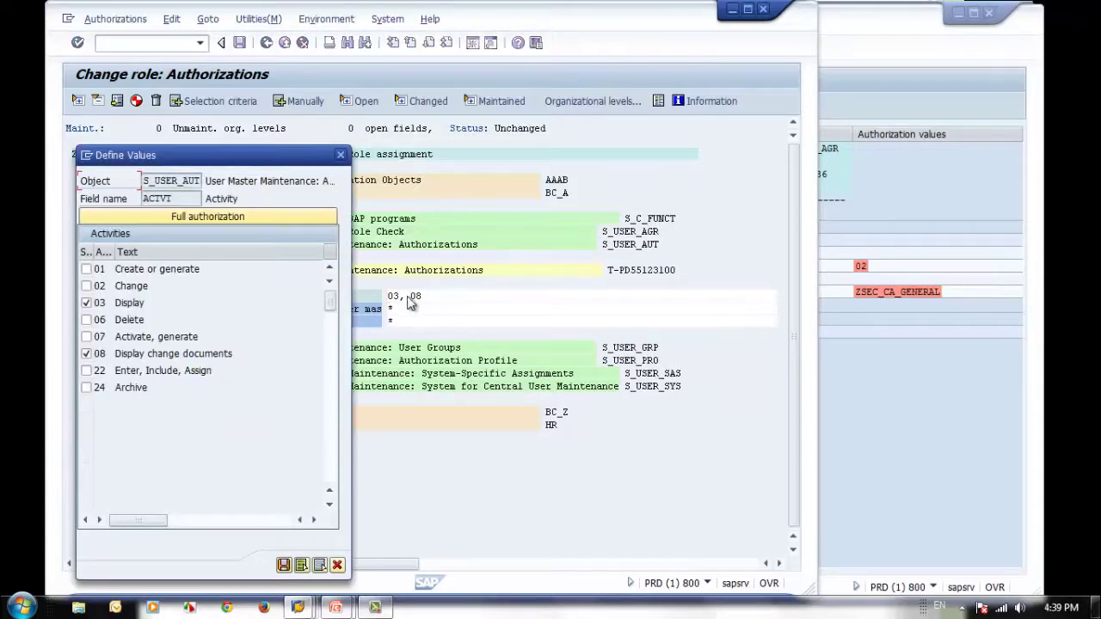
left_click(87, 285)
left_click(283, 566)
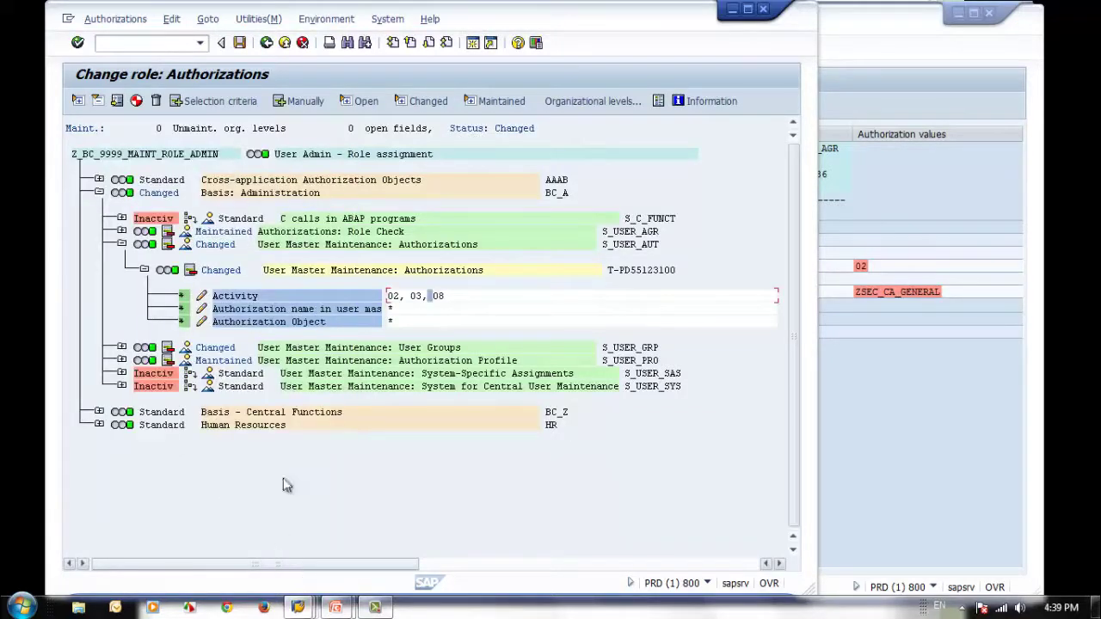
left_click(238, 43)
left_click(136, 101)
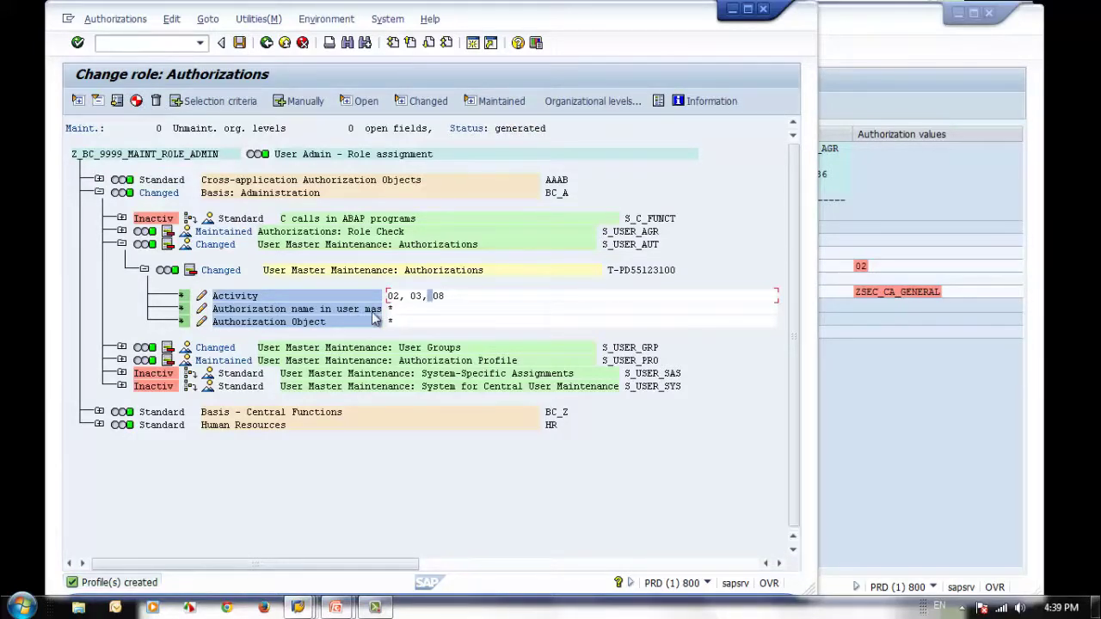
In the restricted user's session, leave the failed-check display and rerun SU01.
left_click(946, 417)
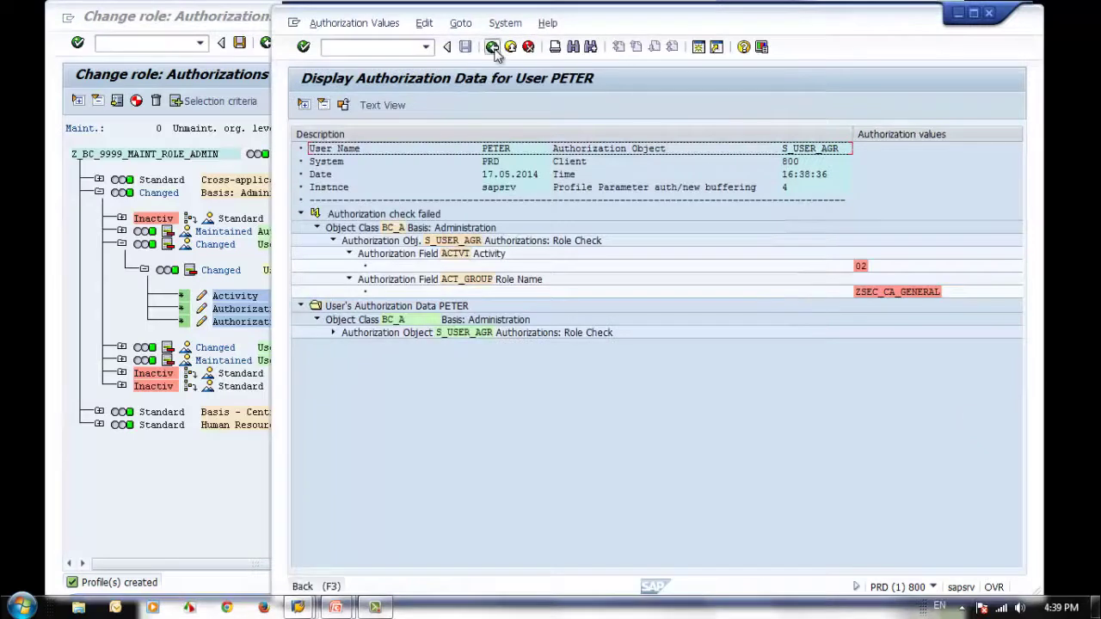
left_click(492, 46)
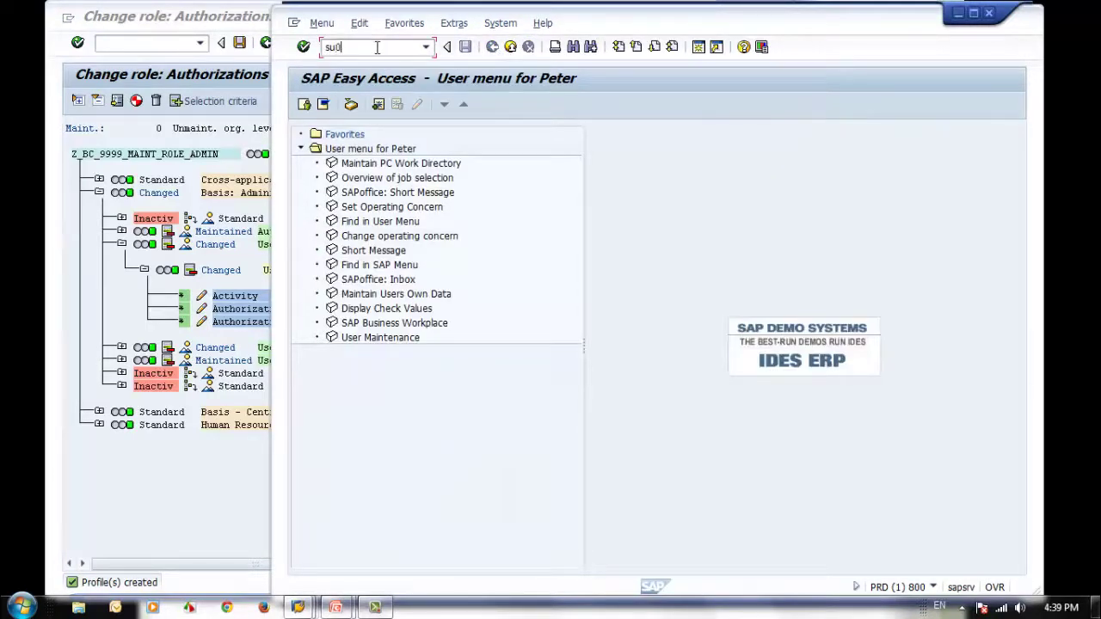
left_click(376, 47)
type("su01")
key("Return")
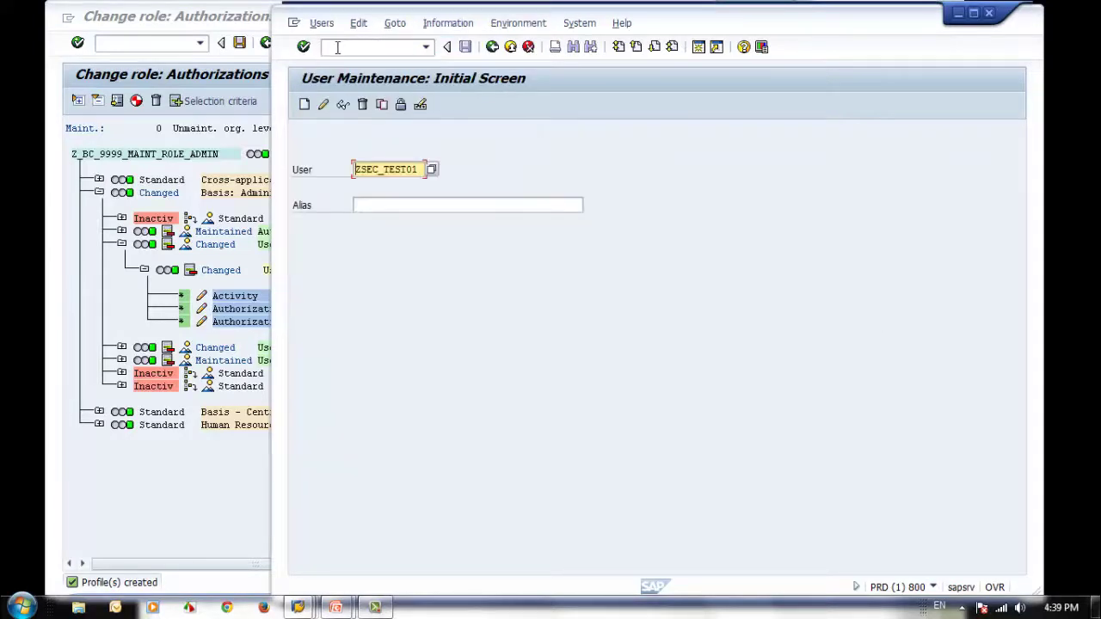
Retry assigning ZSEC_CA_GENERAL to ZSEC_TEST01 and dismiss the not-authorized message.
left_click(323, 106)
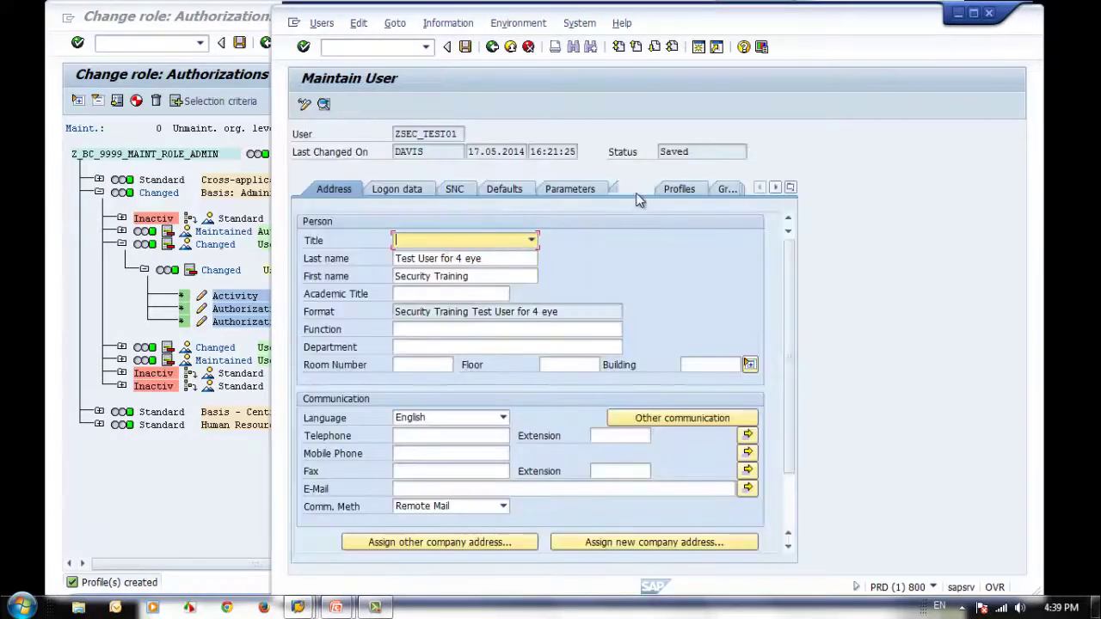
left_click(631, 190)
left_click(409, 294)
left_click(401, 306)
key("Return")
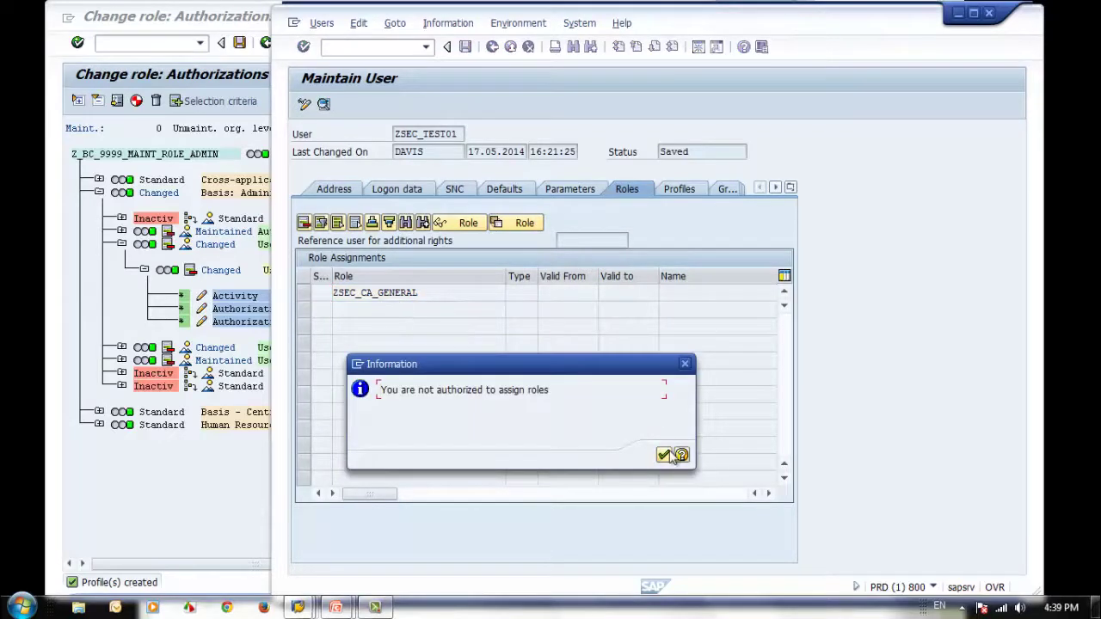
left_click(663, 454)
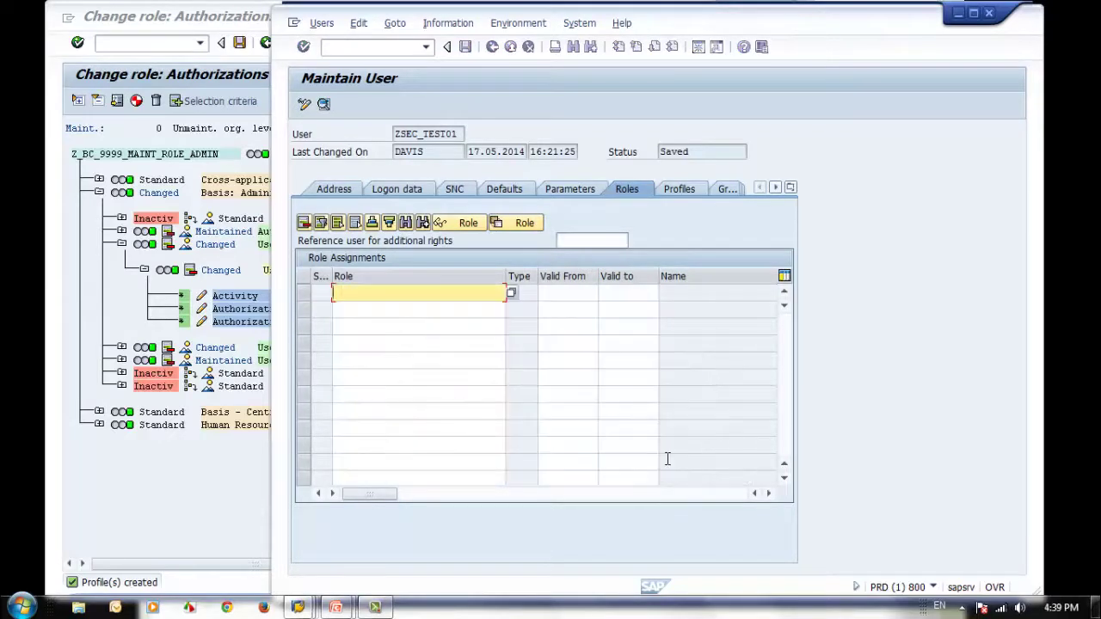
left_click(344, 47)
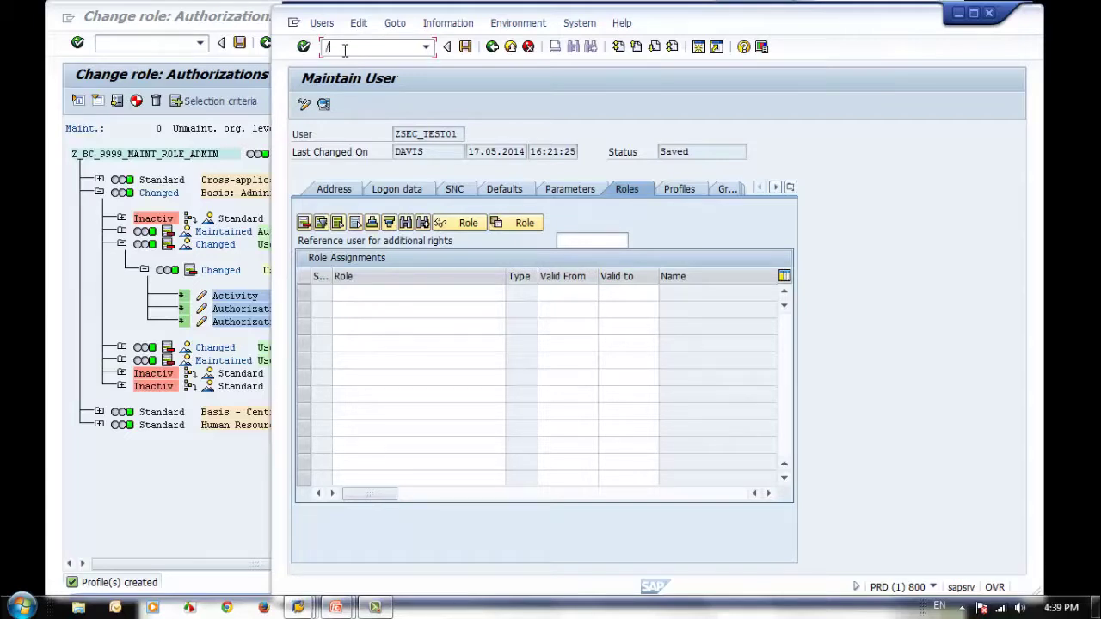
Show the last failed authorization check, then open S_USER_AGR's Activity values in the role.
type("/nsu0")
type("3")
key("Return")
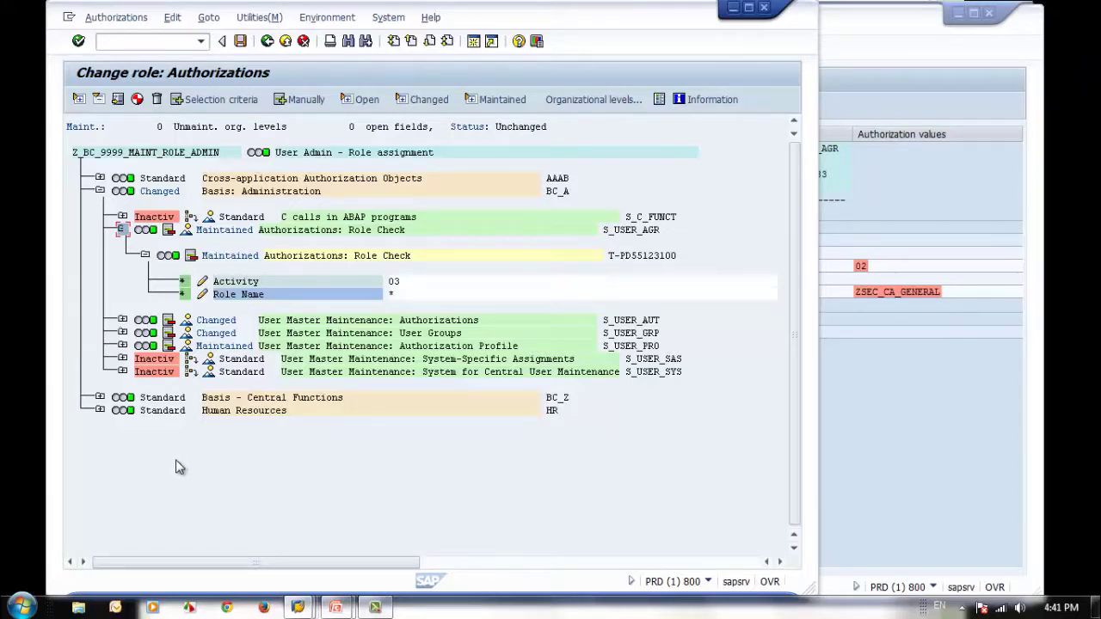
left_click(122, 320)
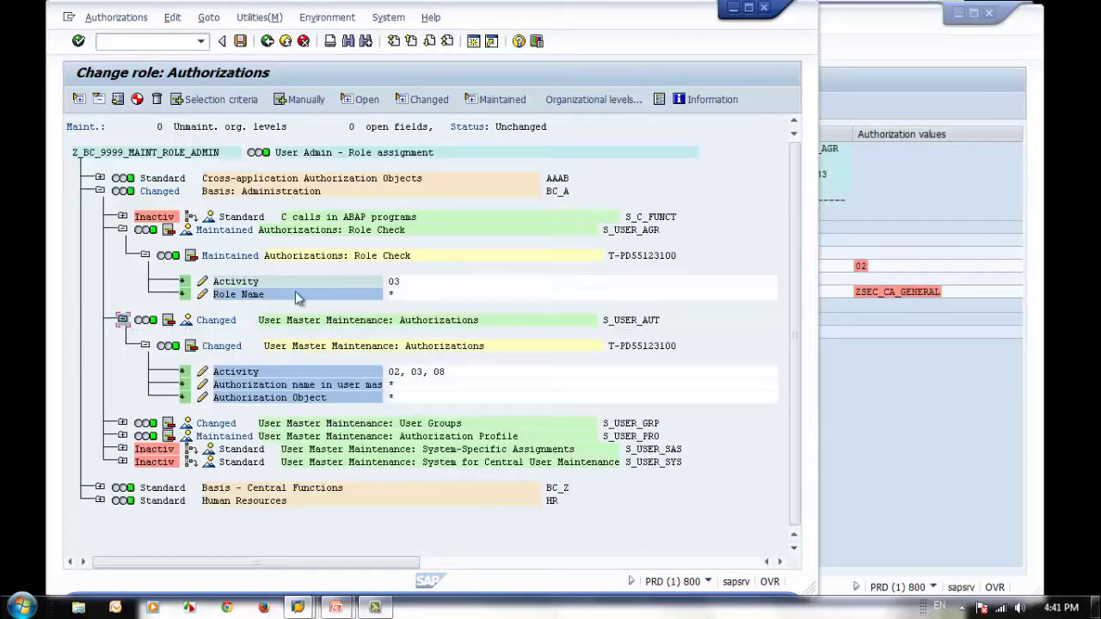
left_click(432, 284)
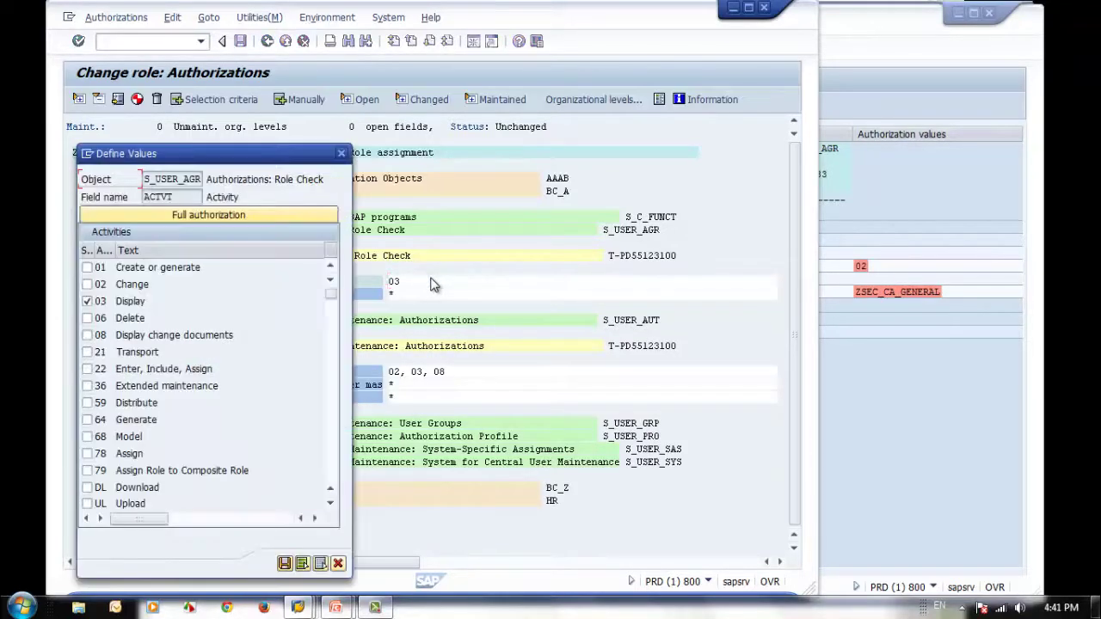
Add activities 02, 06, 08 and 78 to S_USER_AGR alongside 03 Display.
left_click(87, 284)
left_click(87, 318)
left_click(86, 335)
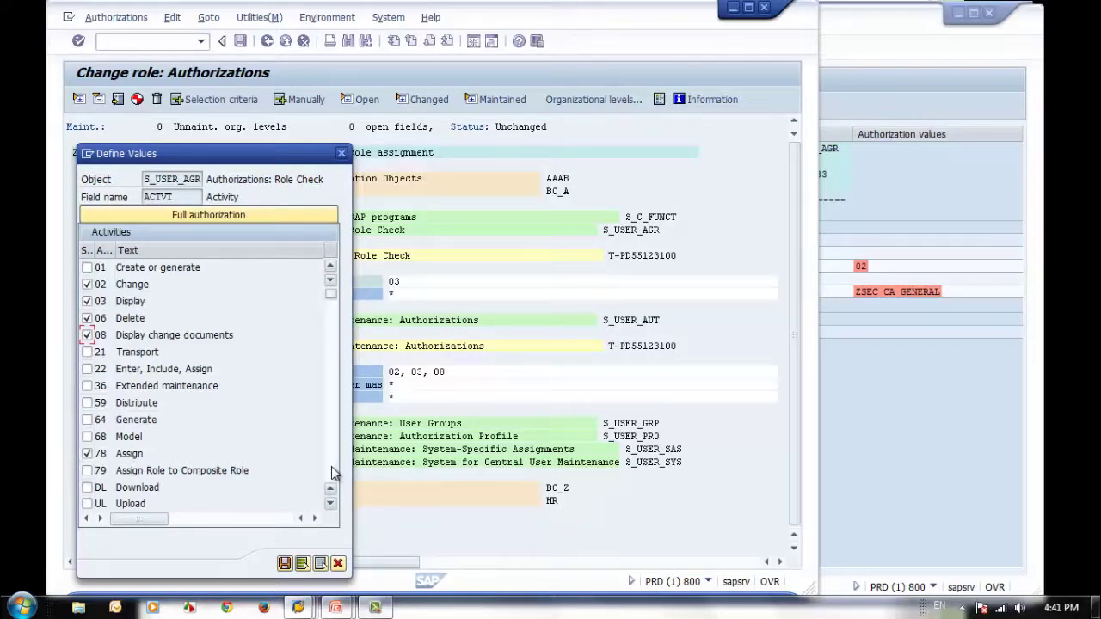
left_click(331, 466)
left_click(334, 349)
left_click(283, 564)
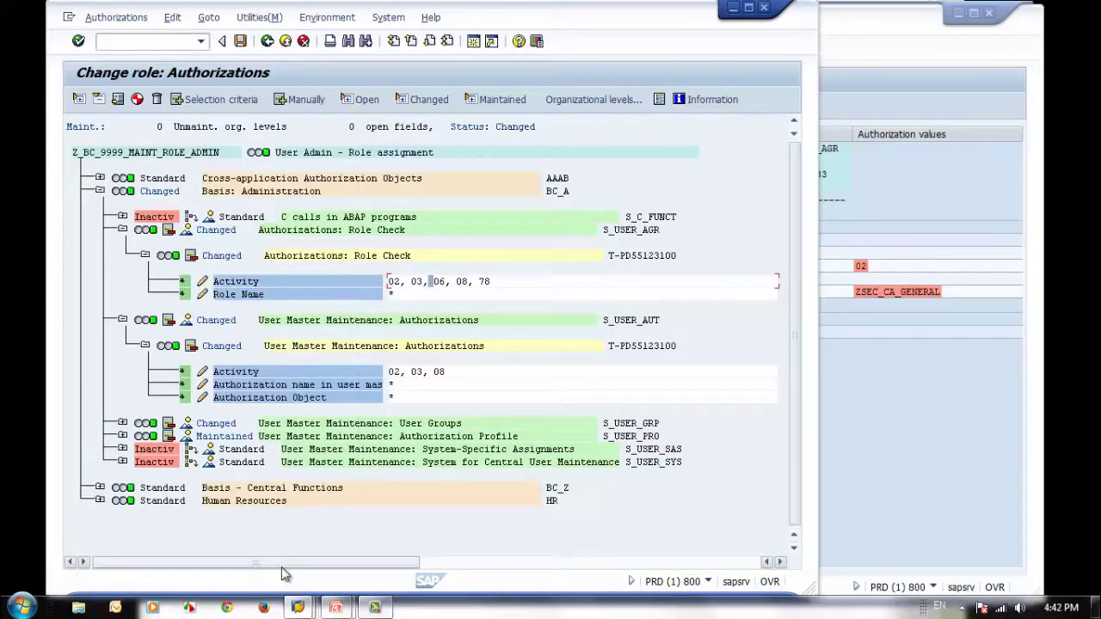
Save the role, generate its profile and switch back to the restricted user's session.
left_click(240, 41)
left_click(136, 99)
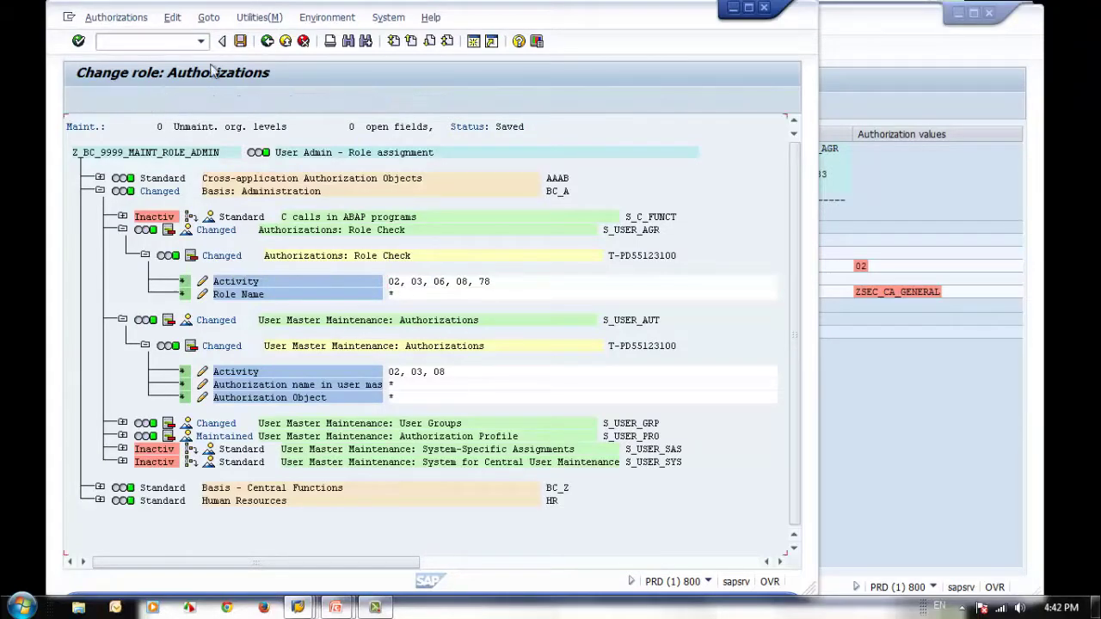
left_click(268, 41)
left_click(267, 42)
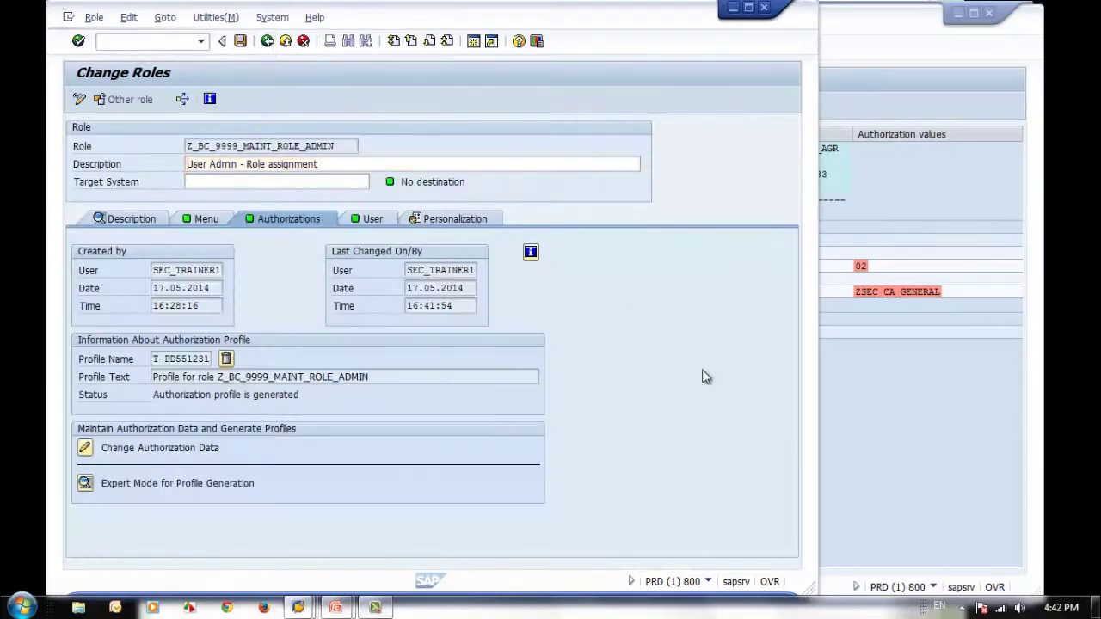
left_click(860, 421)
Run SU01 and open user ZSEC_TEST01 for changing.
left_click(347, 48)
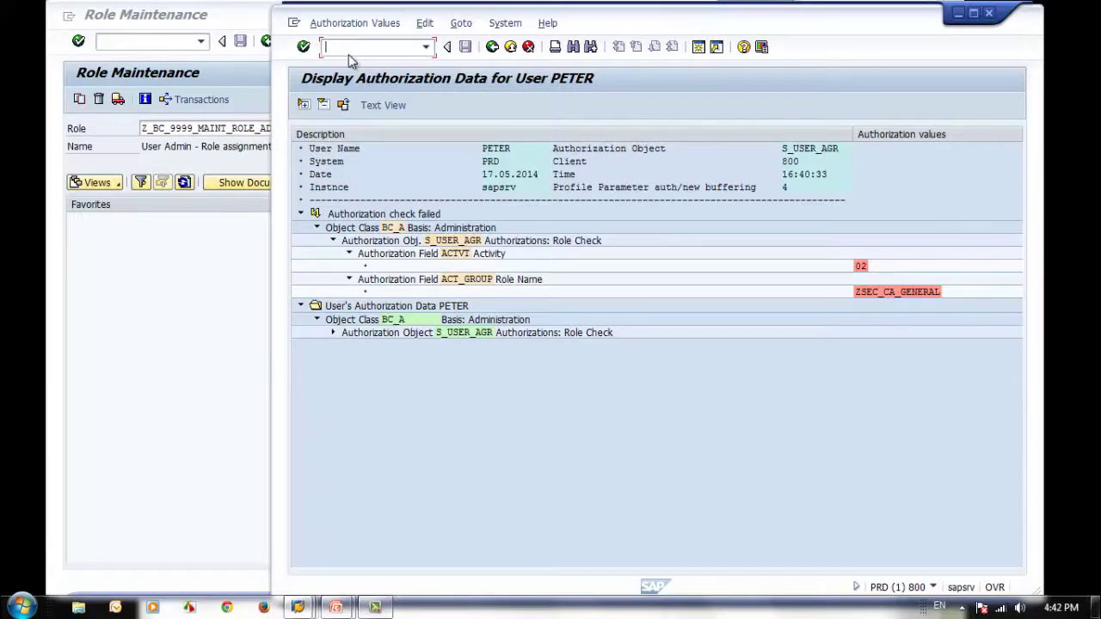
type("/nsu01")
key("Return")
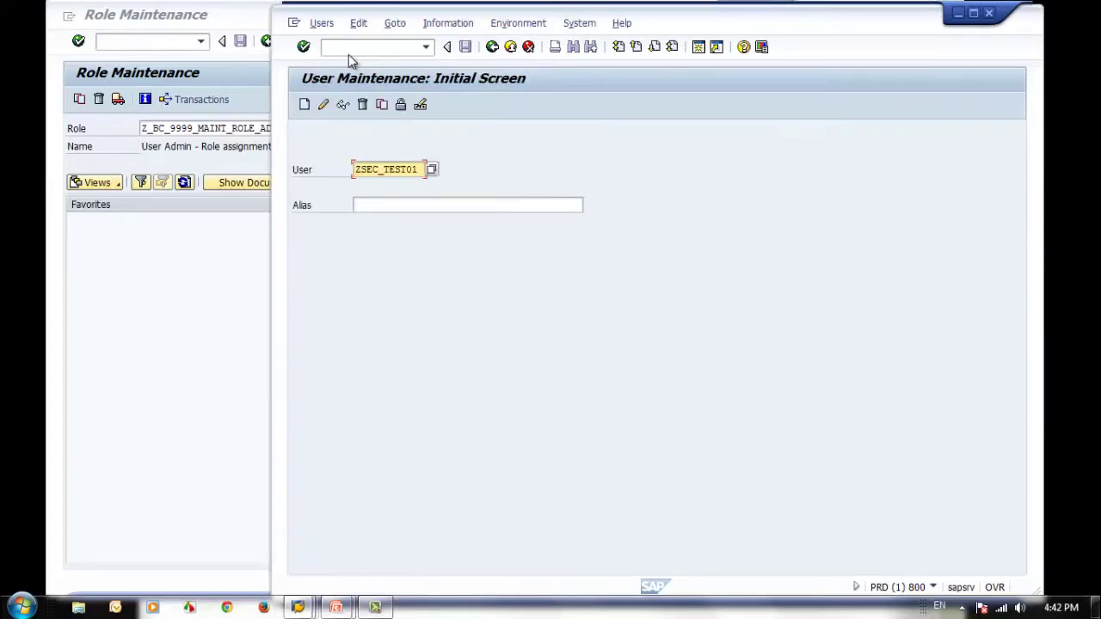
left_click(325, 105)
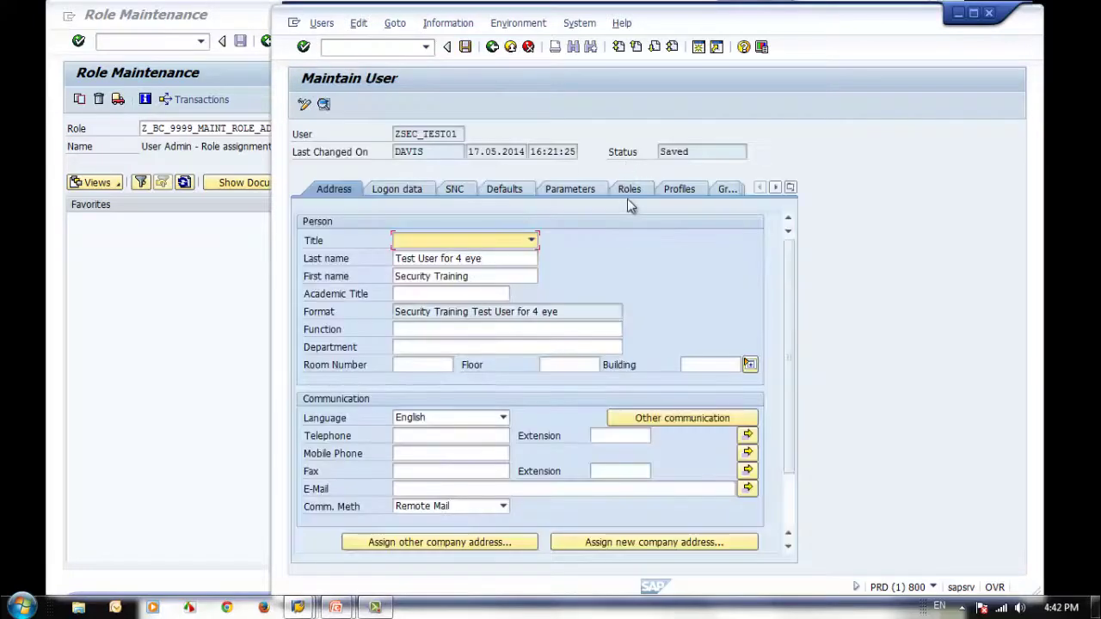
Enter role ZSEC_CA_GENERAL on the user's Roles tab, valid 17.05.2014 to 31.12.9999.
left_click(645, 190)
key("BackSpace")
left_click(393, 308)
key("Return")
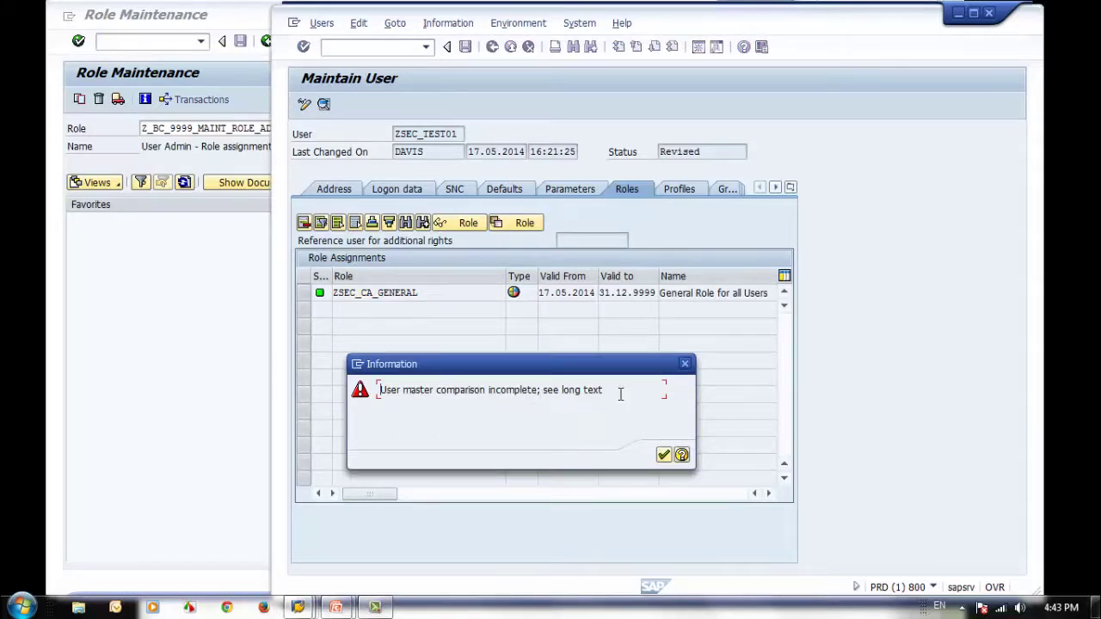
Read the Performance Assistant explanation of the incomplete comparison warning, then dismiss the popup.
left_click(681, 456)
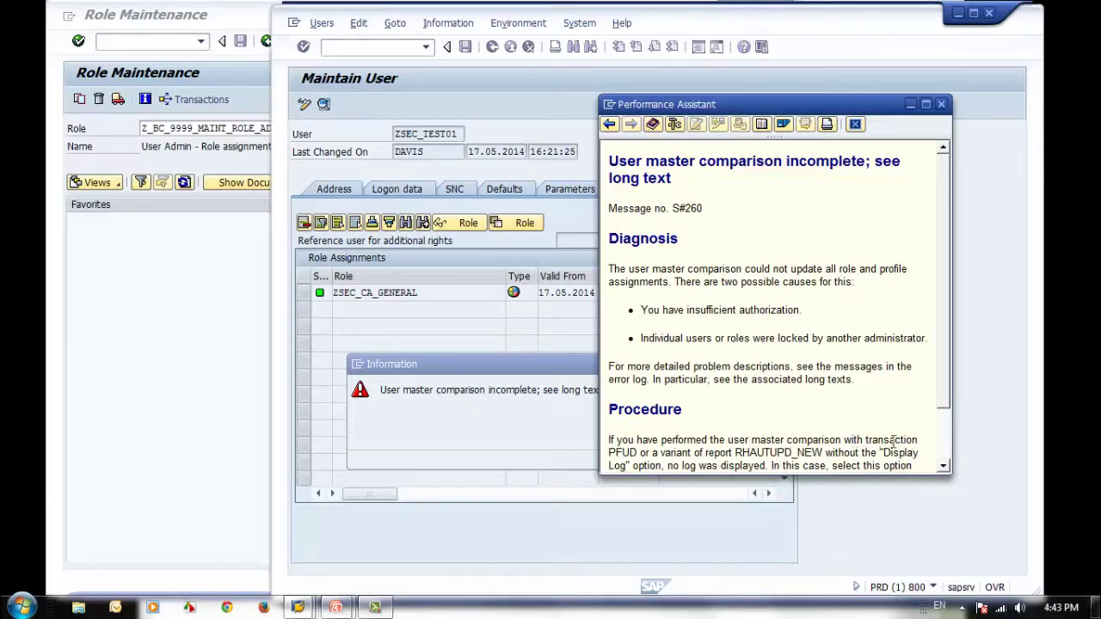
left_click(941, 105)
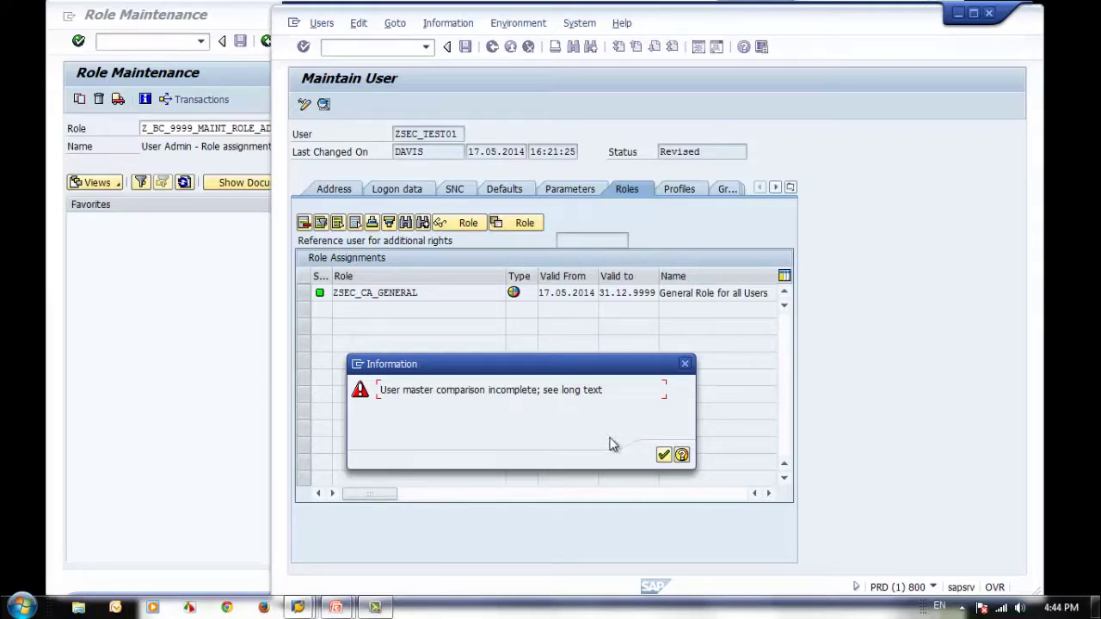
left_click(663, 454)
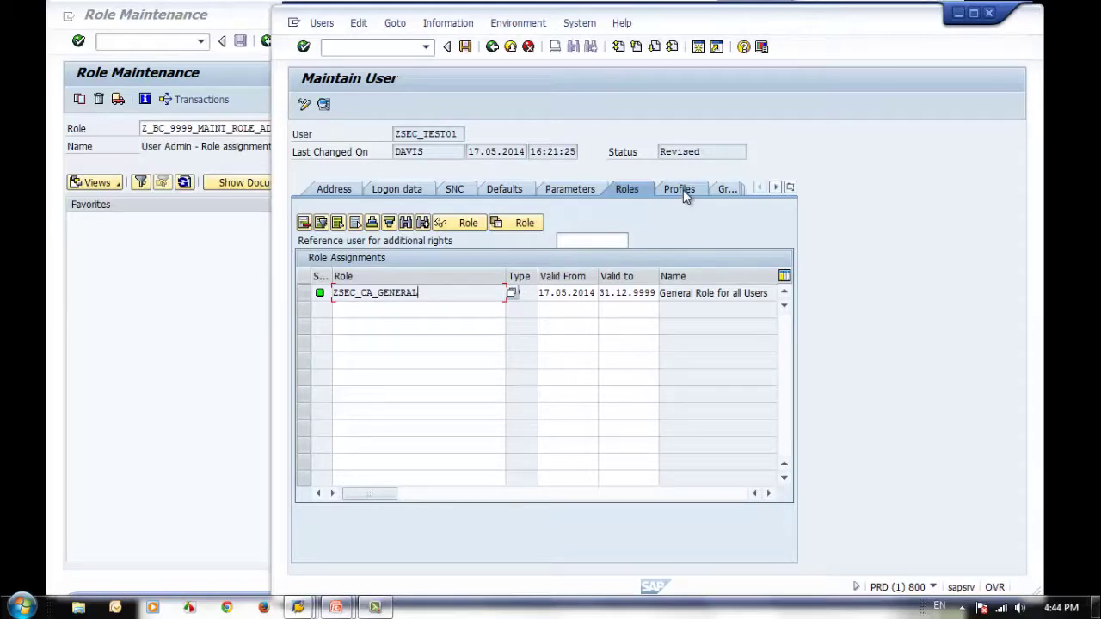
Confirm the ZSEC_CA_GENERAL role entry and dismiss the comparison-incomplete notice.
key("Return")
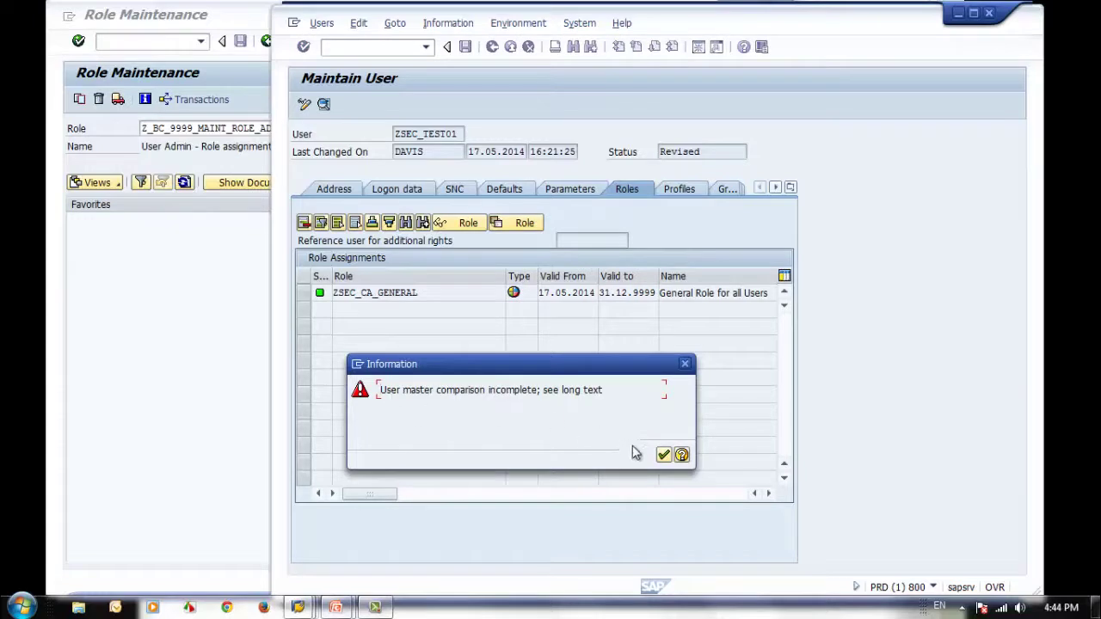
left_click(663, 454)
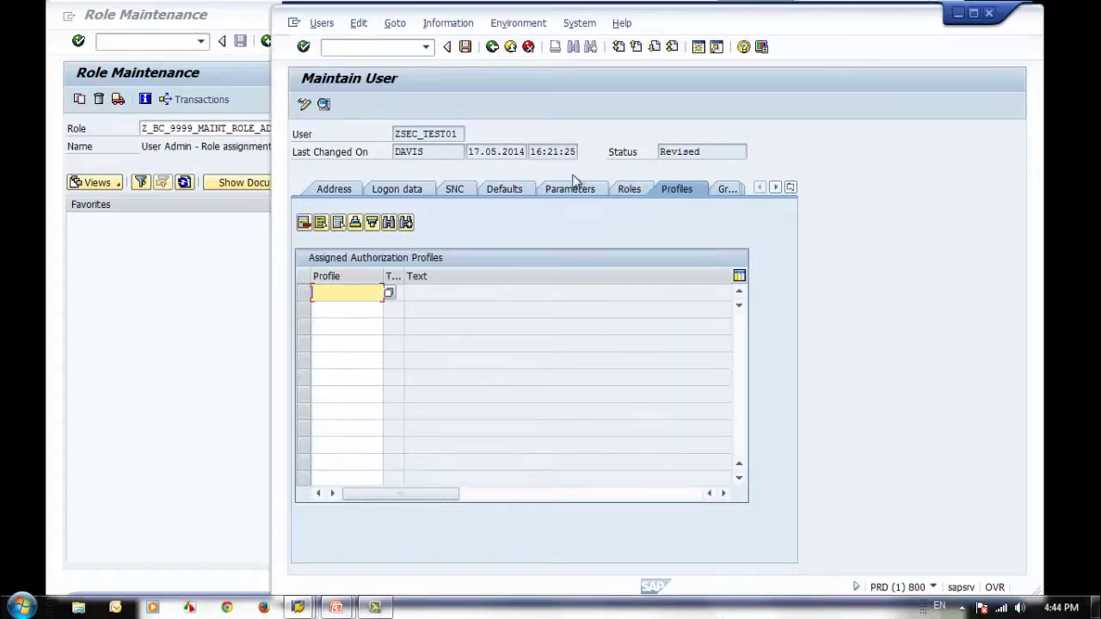
left_click(634, 190)
Run SU53 to see the failed S_USER_PRO activity 22 check, then return to the role.
left_click(385, 48)
type("/nsu5")
key("Return")
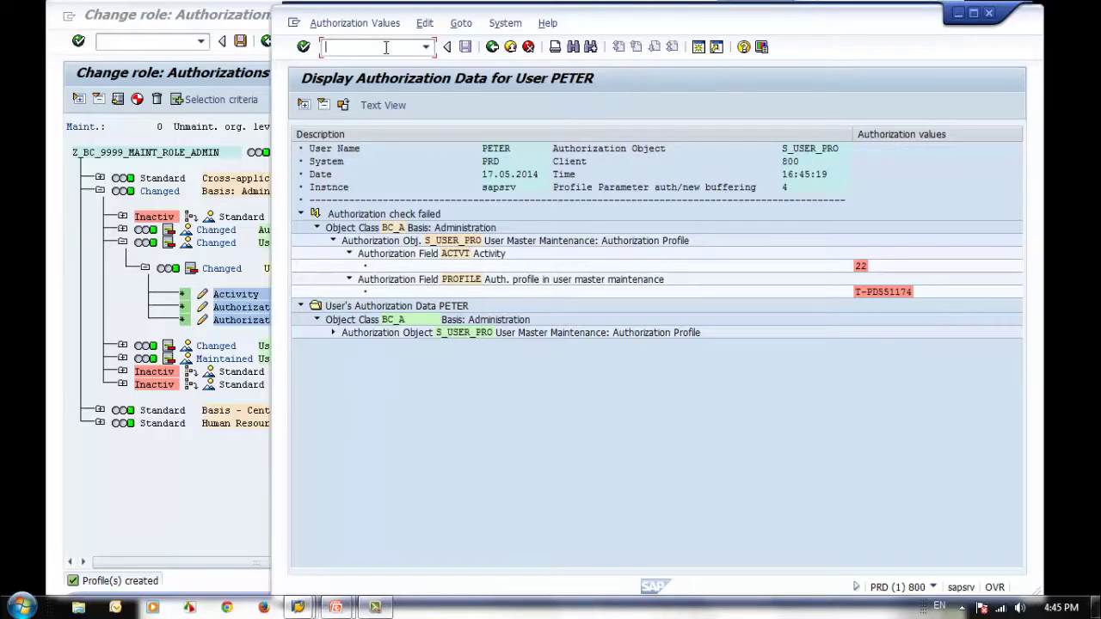
key("alt+Tab")
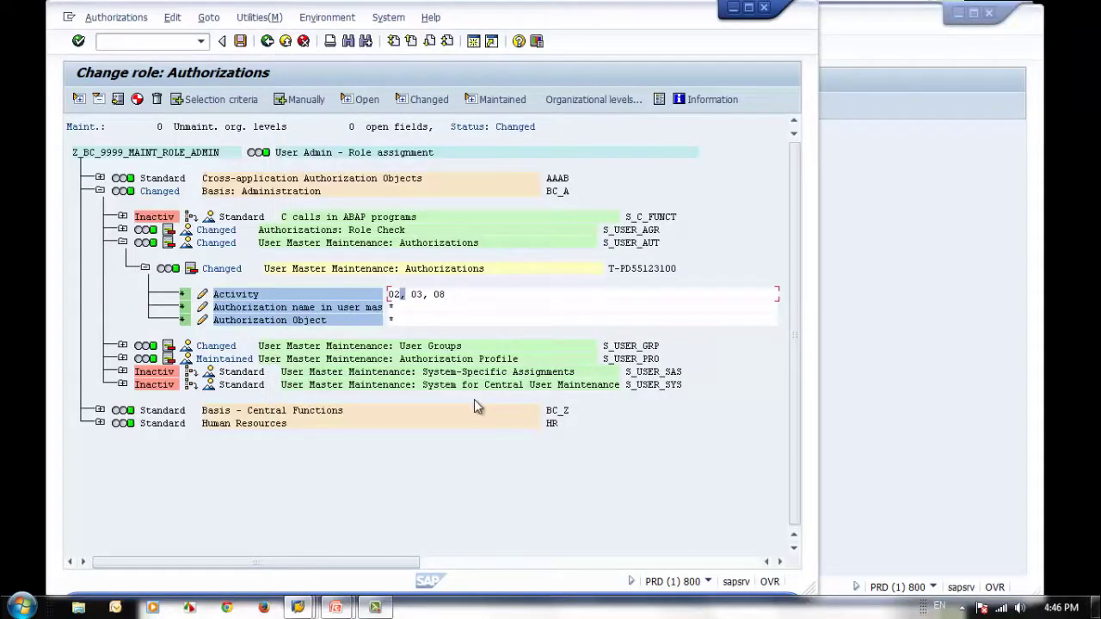
Add activity 22 (Enter, Include, Assign) to S_USER_PRO so it allows 03, 08, 22.
left_click(464, 358)
left_click(123, 359)
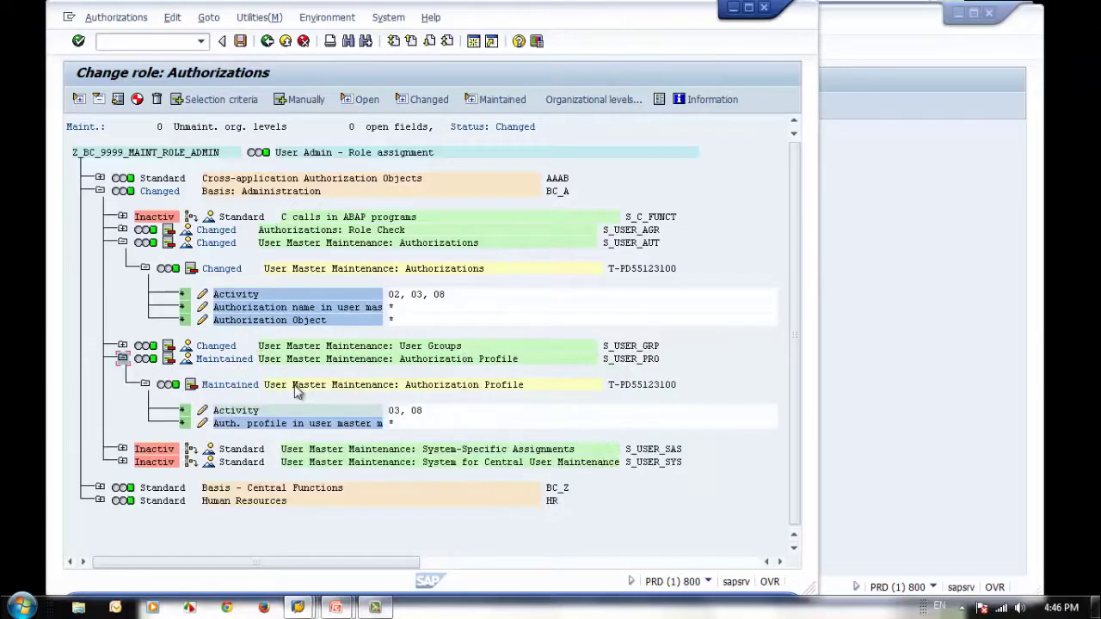
left_click(409, 411)
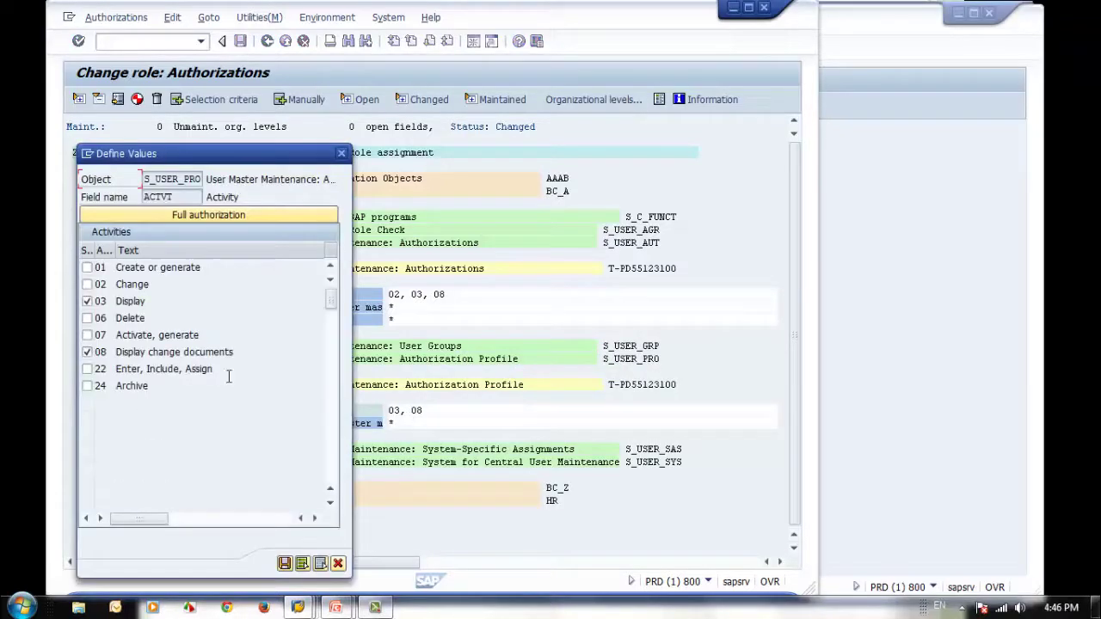
left_click(87, 369)
left_click(286, 564)
Save the role and generate its authorization profile.
left_click(240, 41)
left_click(140, 99)
left_click(926, 383)
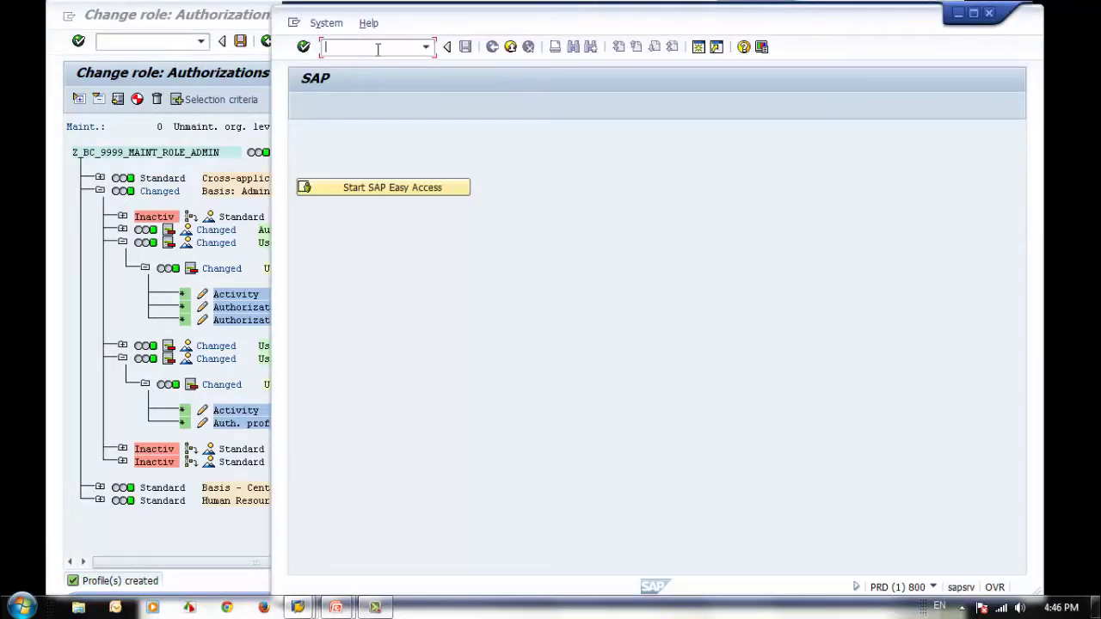
Open the test user in SU01 change mode and assign role ZSEC_CA_GENERAL.
key("Return")
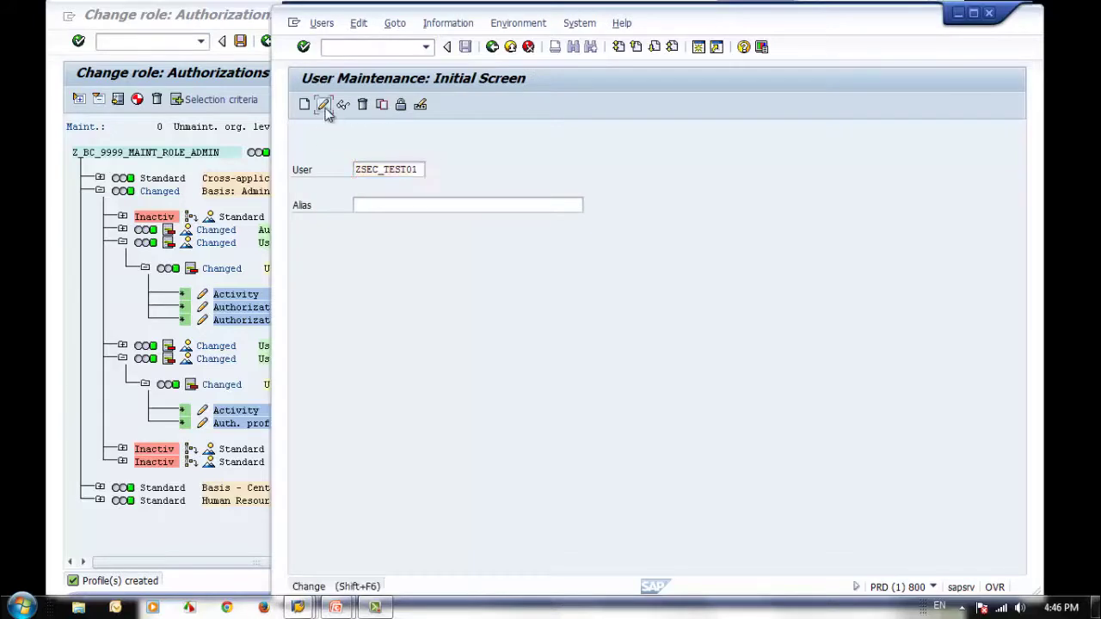
left_click(325, 108)
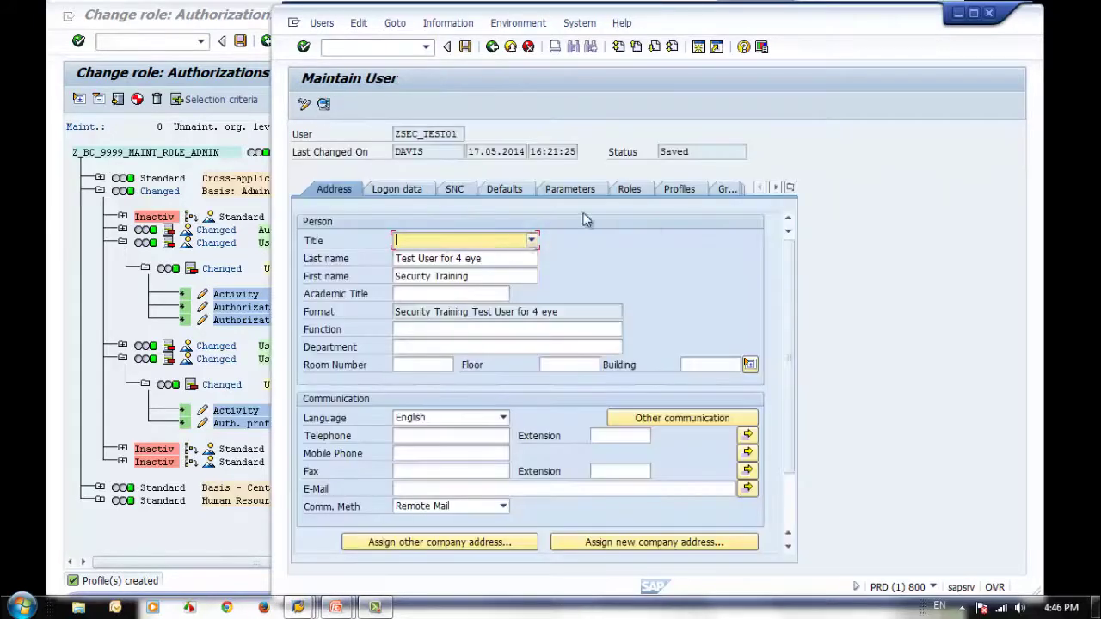
left_click(629, 190)
left_click(487, 293)
left_click(404, 308)
key("Return")
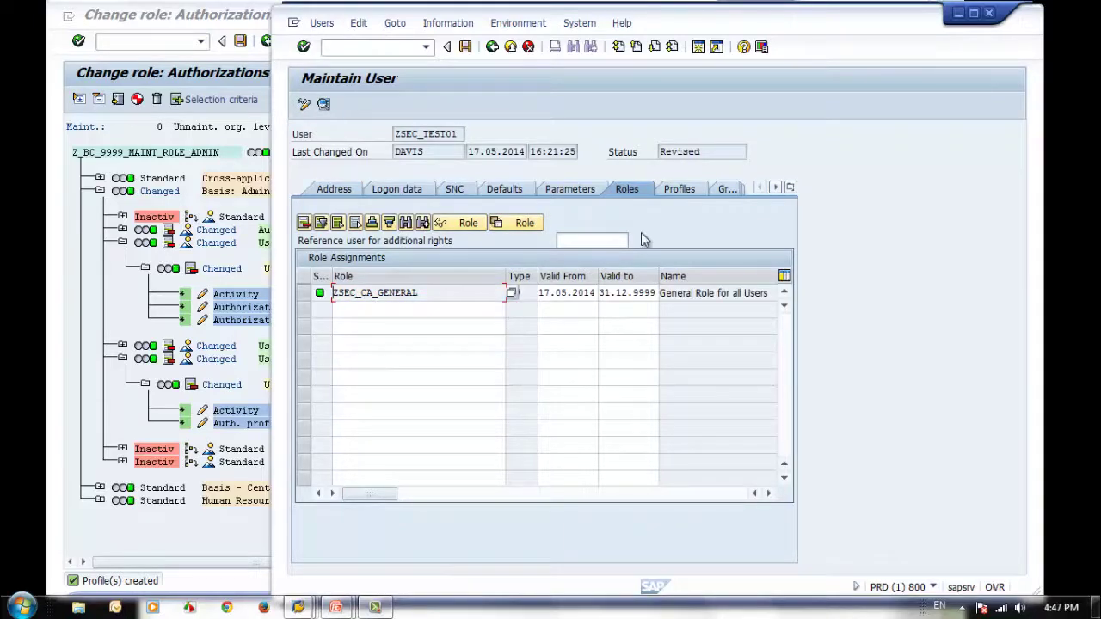
Verify profile T-PD551174 on the Profiles tab and save the user.
left_click(681, 190)
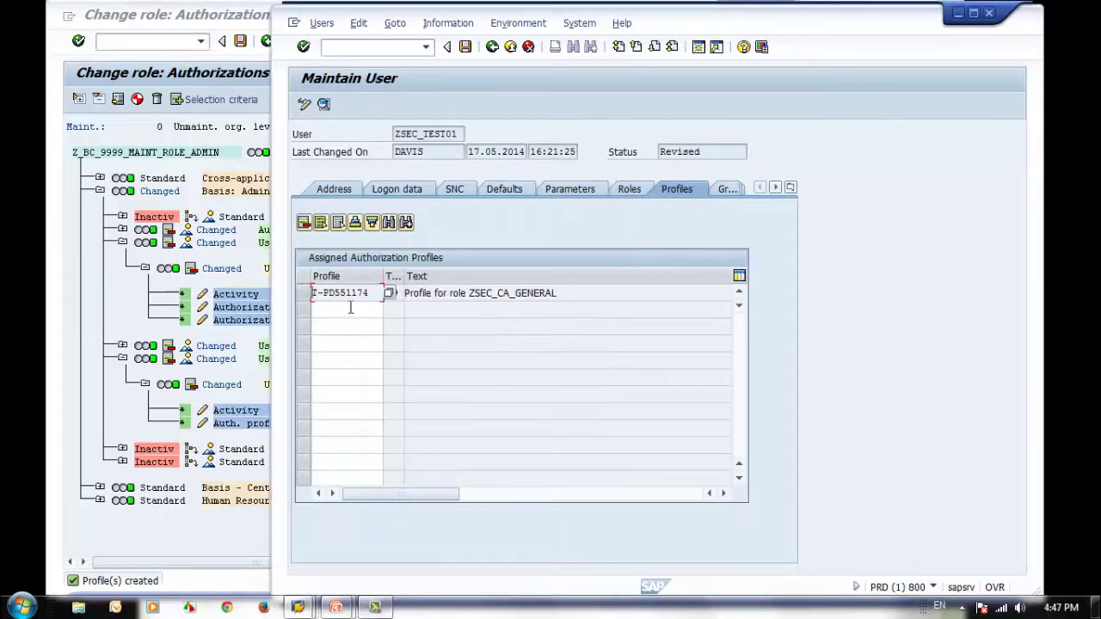
left_click(627, 188)
left_click(687, 197)
left_click(464, 46)
left_click(191, 267)
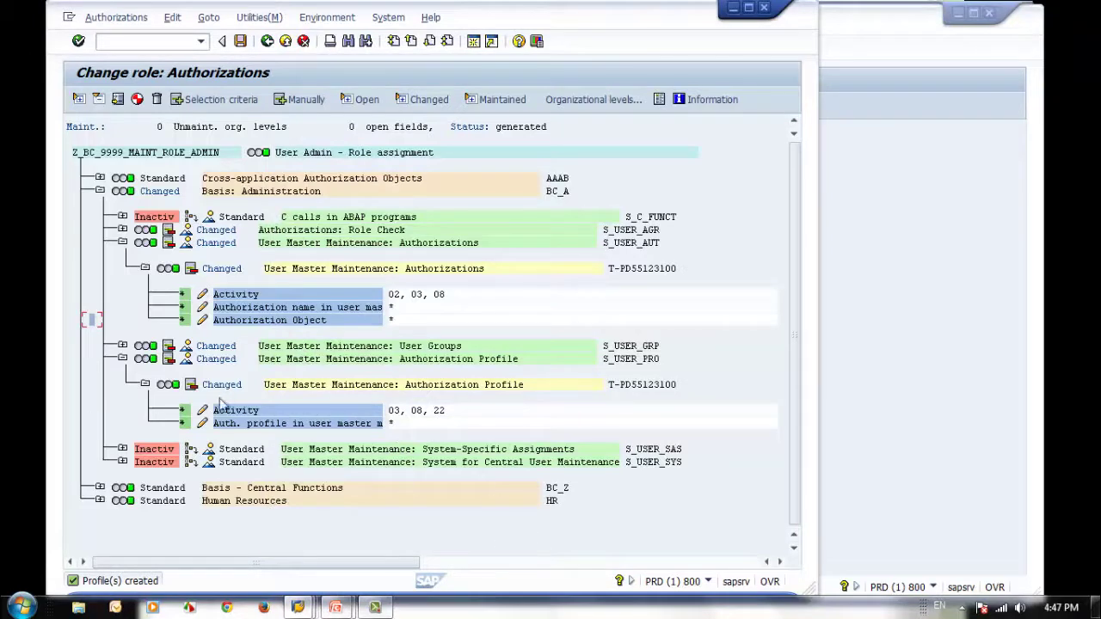
Collapse the role's authorization tree and check the logged-on user in SU01's system information.
left_click(308, 360)
left_click(122, 243)
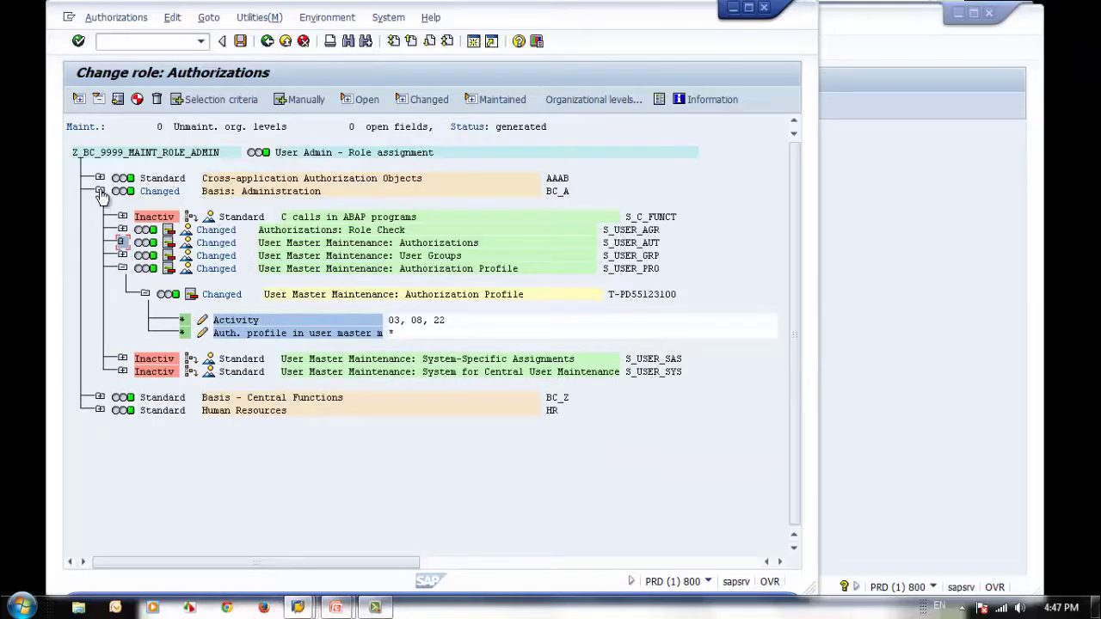
left_click(100, 191)
left_click(955, 370)
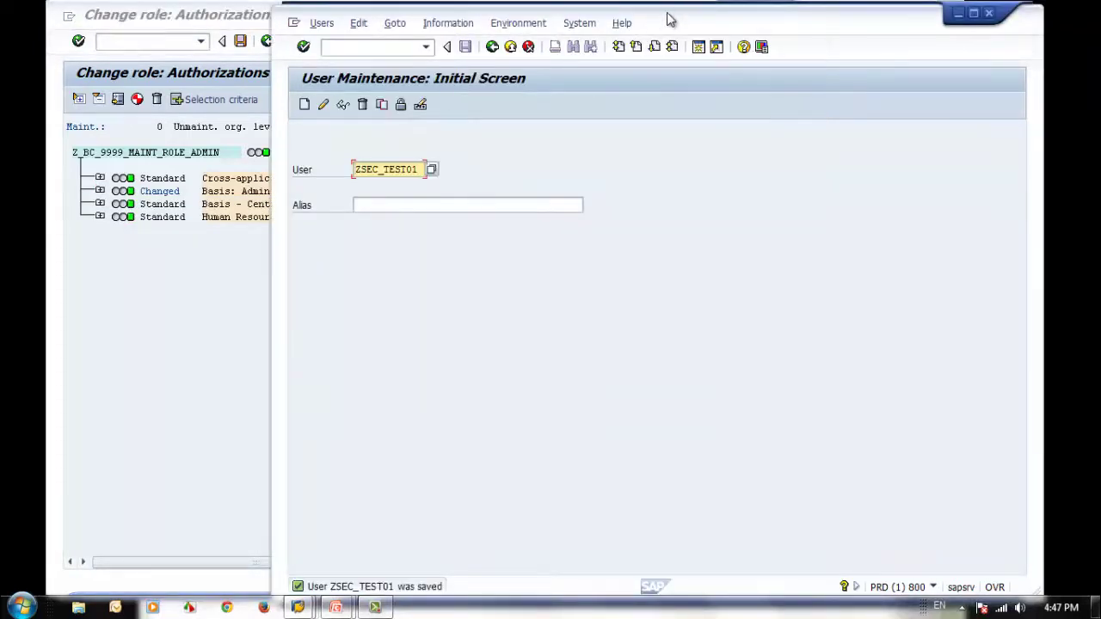
left_click_drag(667, 14, 662, 9)
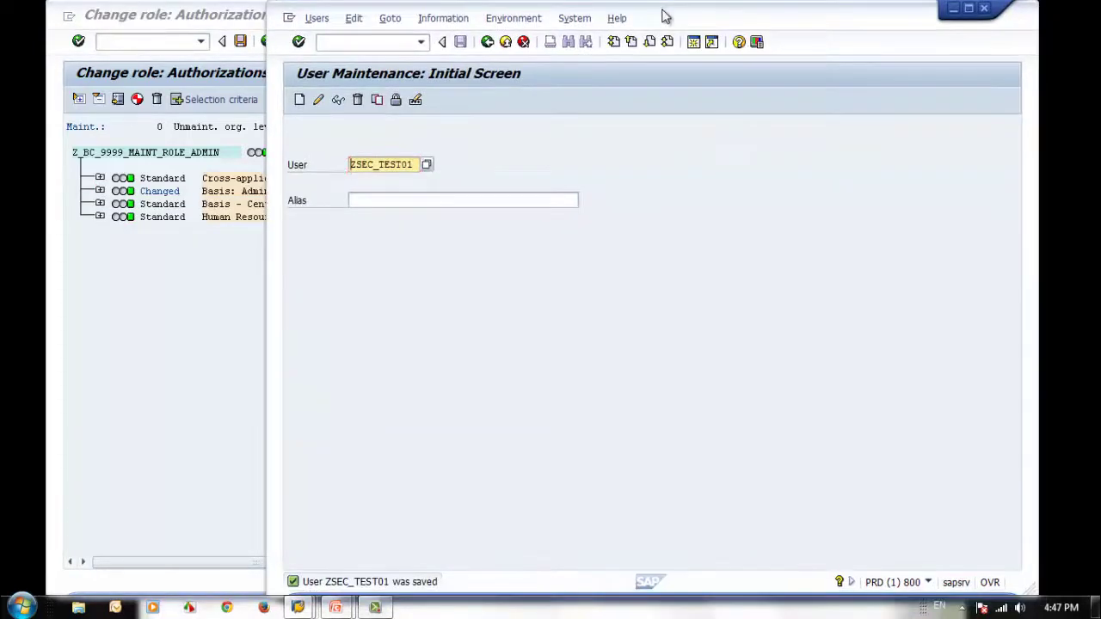
left_click(927, 582)
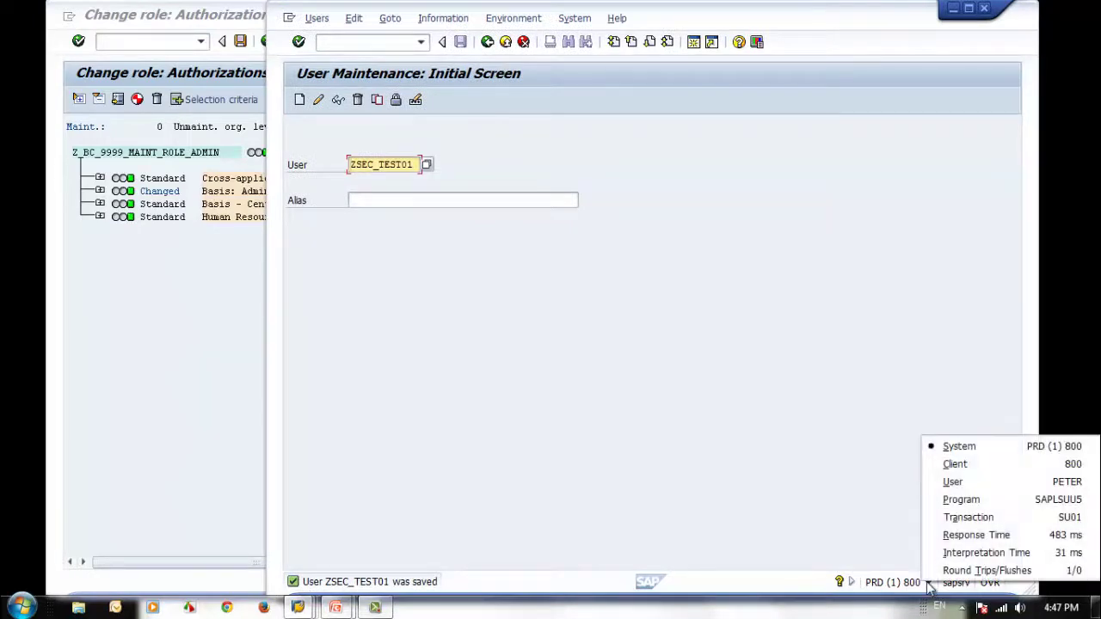
left_click(785, 444)
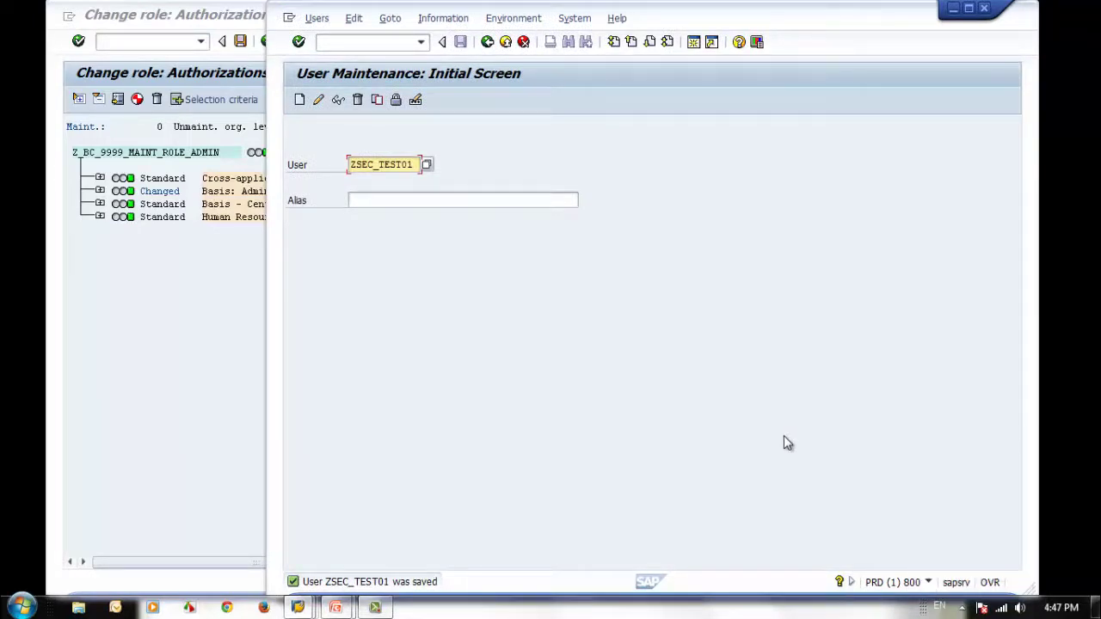
Try creating user ZSEC_TEST02, acknowledge the not-authorized refusal, and return to the 4 Eye Principle slide.
left_click(405, 164)
type("2")
left_click(300, 99)
key("Return")
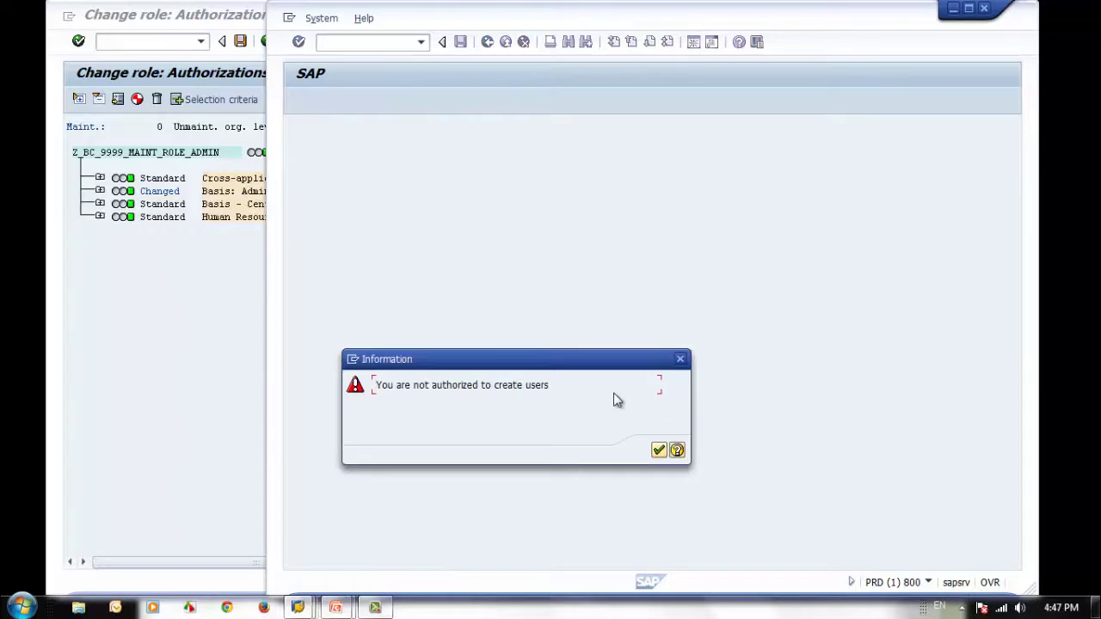
left_click(659, 451)
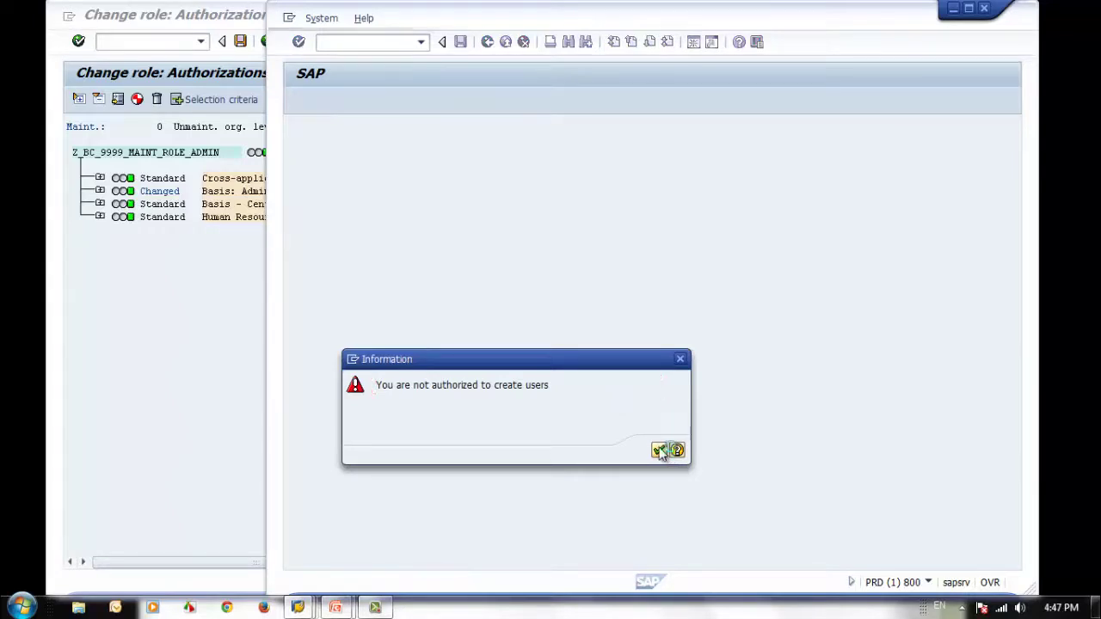
left_click(335, 607)
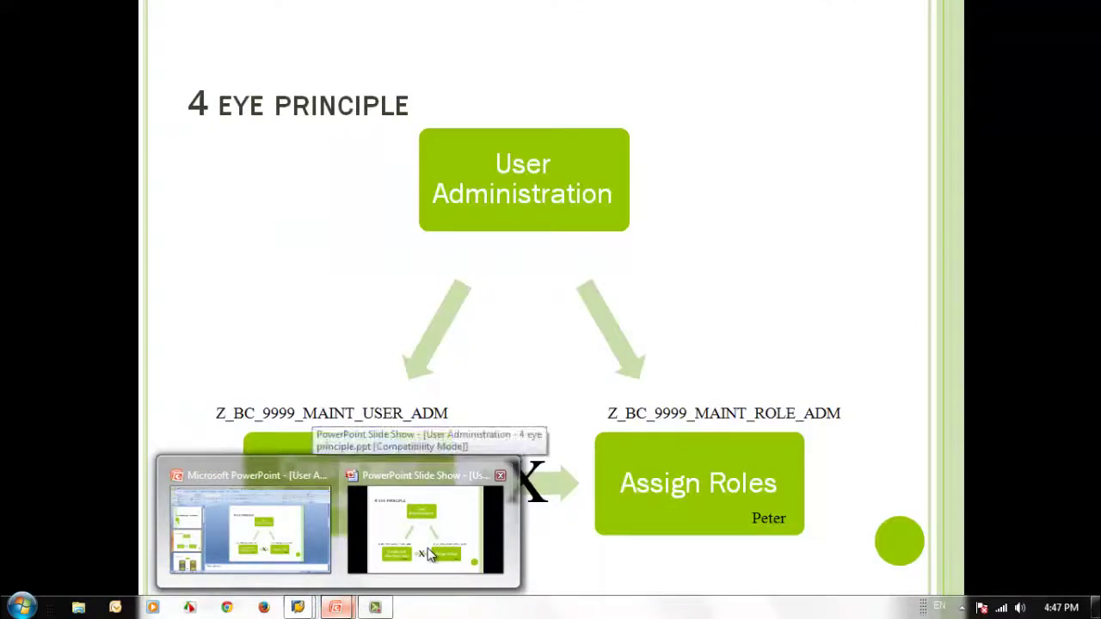
left_click(430, 555)
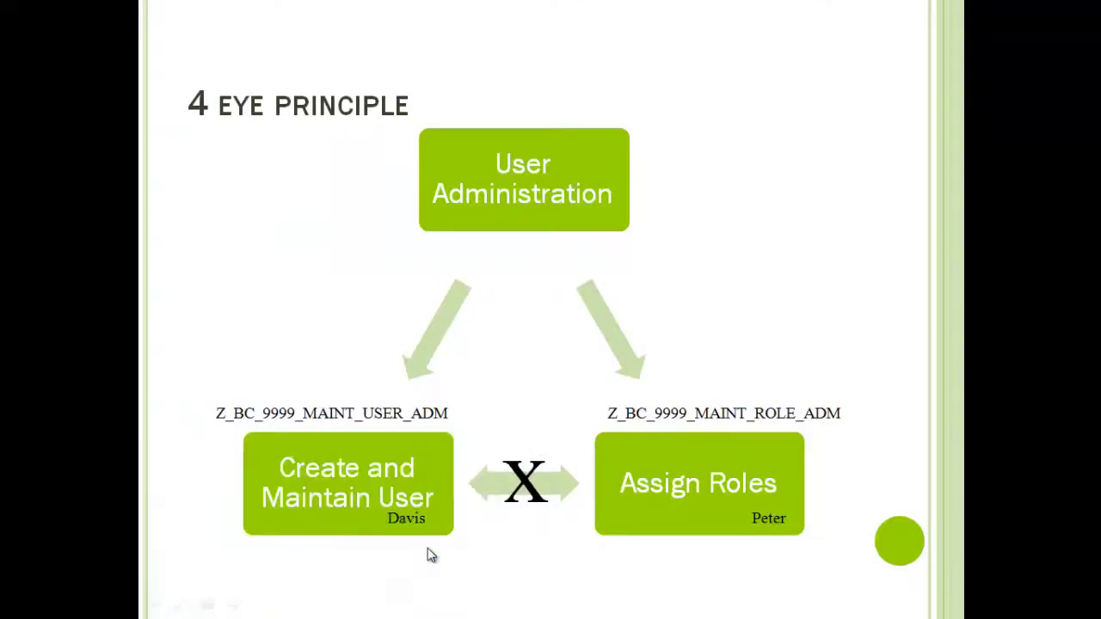
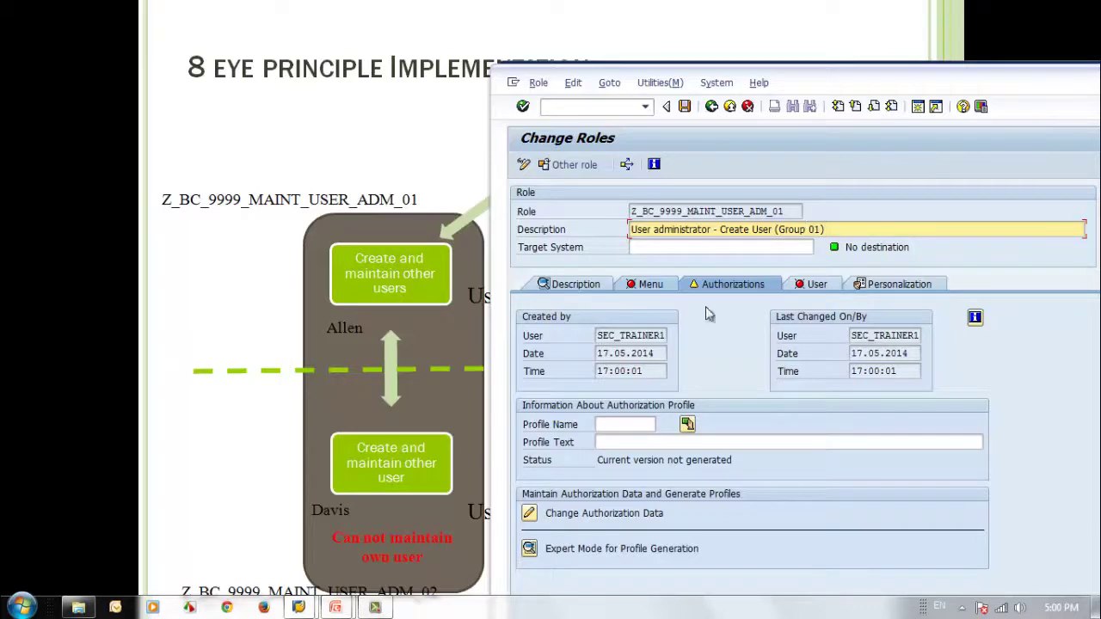
Open the authorization data of role Z_BC_9999_MAINT_USER_ADM_01 for changing.
left_click(529, 513)
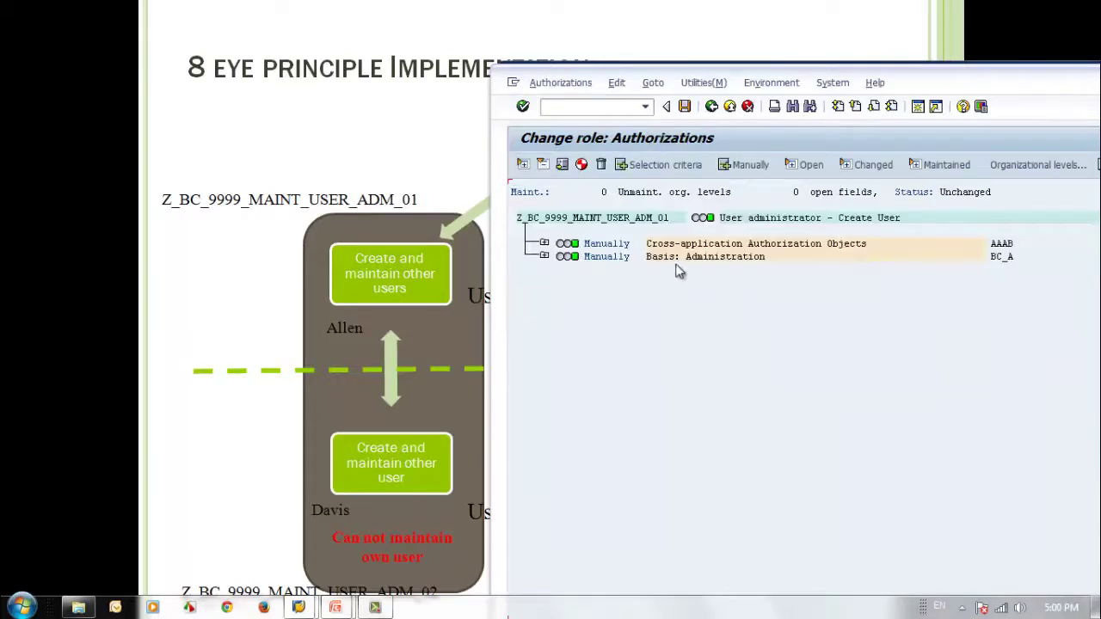
left_click_drag(1031, 73, 851, 119)
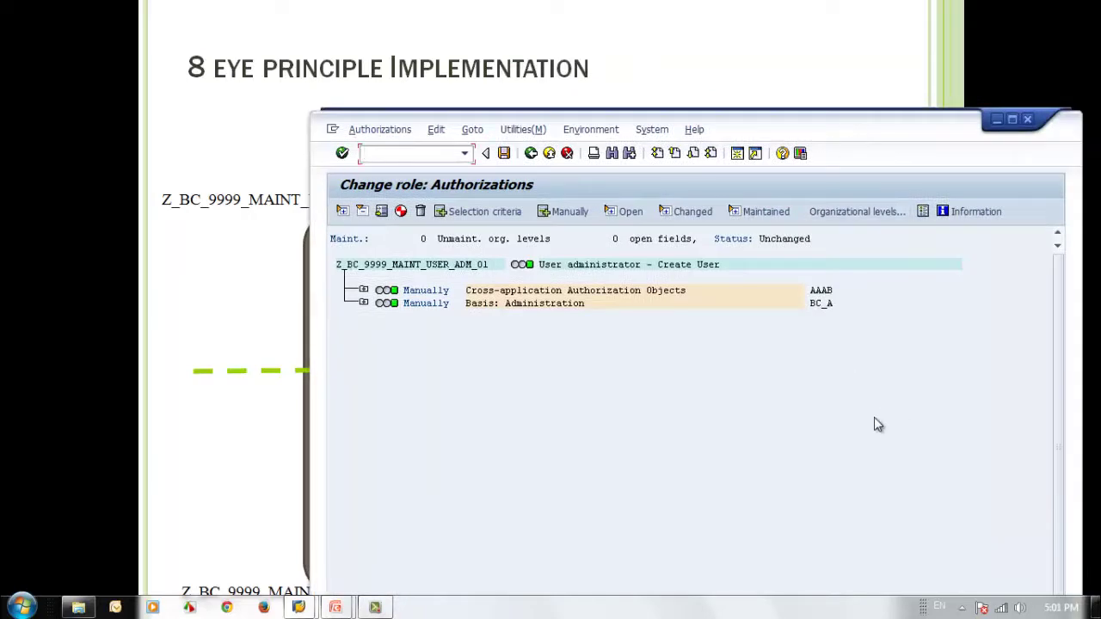
left_click_drag(778, 132, 964, 291)
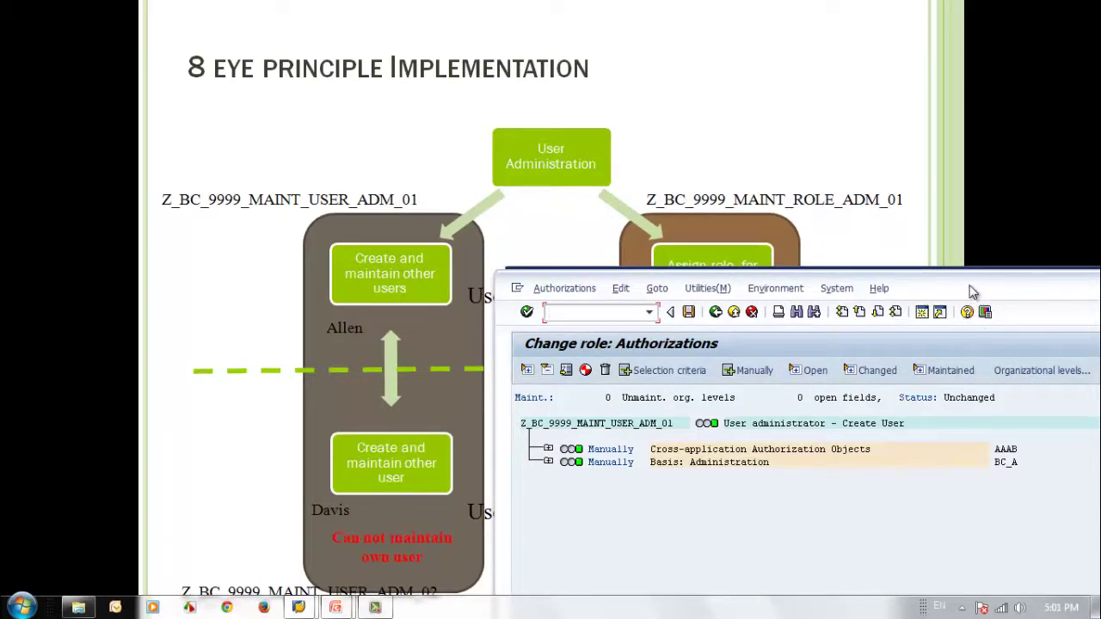
left_click_drag(971, 293, 811, 459)
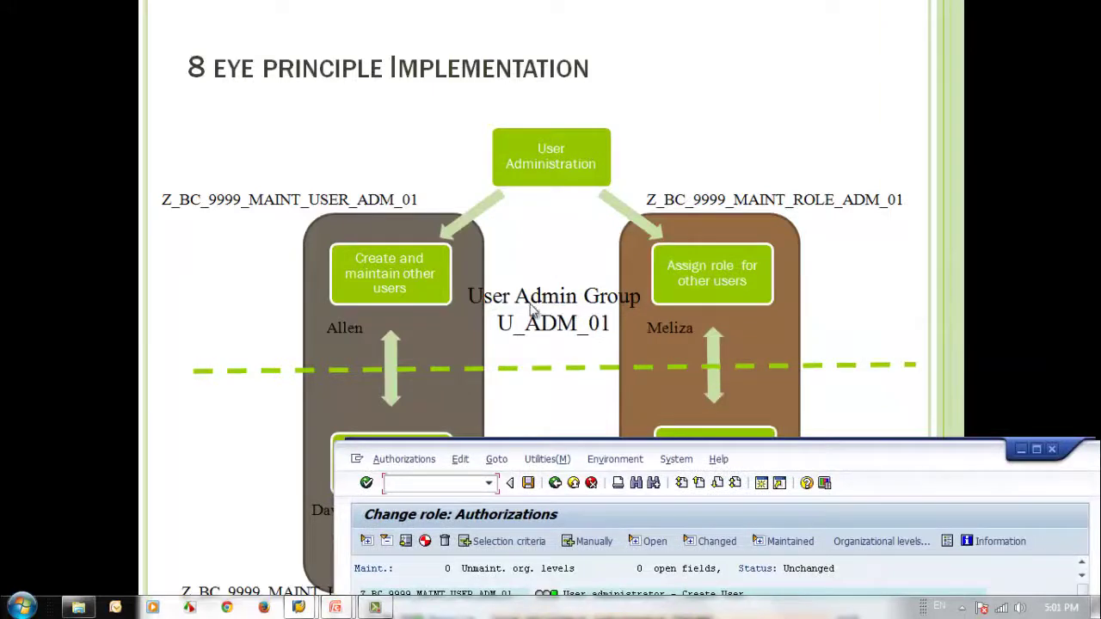
left_click_drag(891, 465, 823, 49)
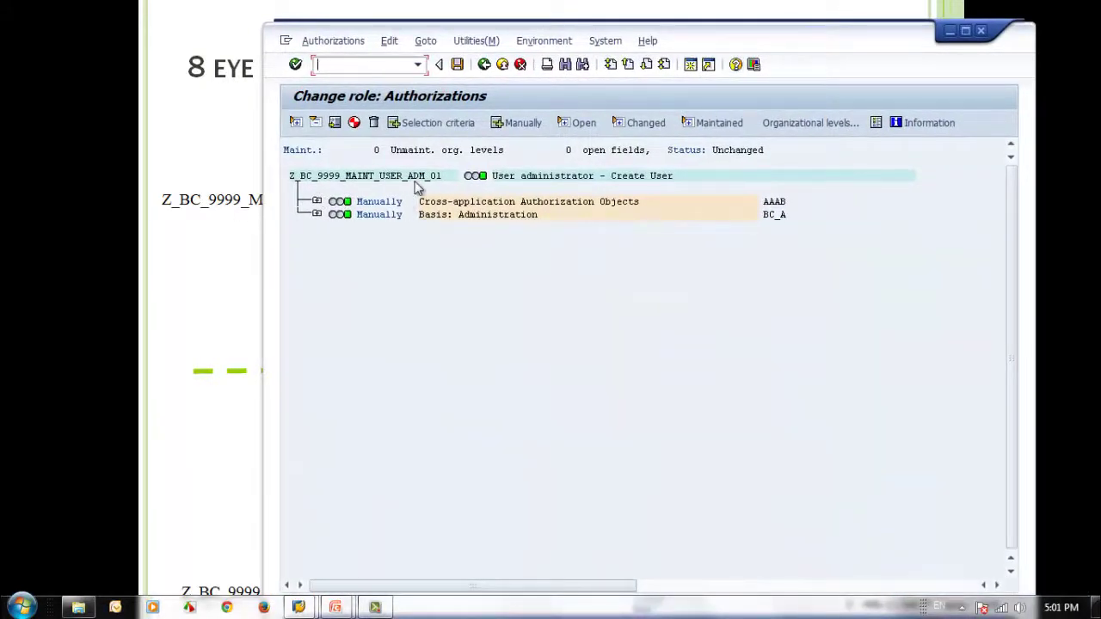
left_click_drag(761, 42, 1100, 455)
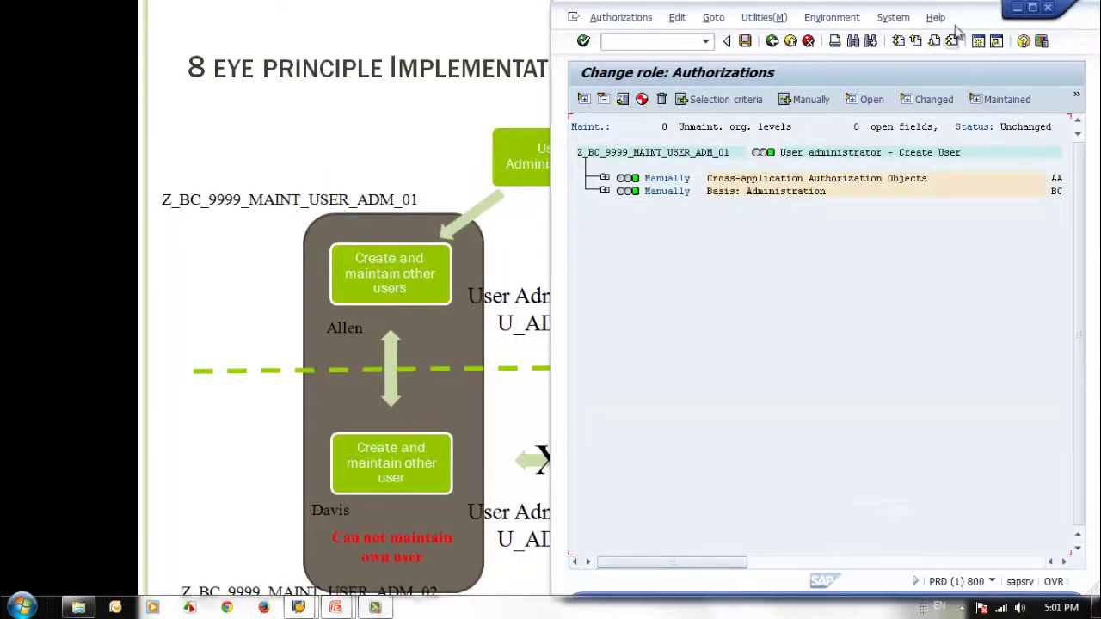
left_click_drag(929, 10, 712, 10)
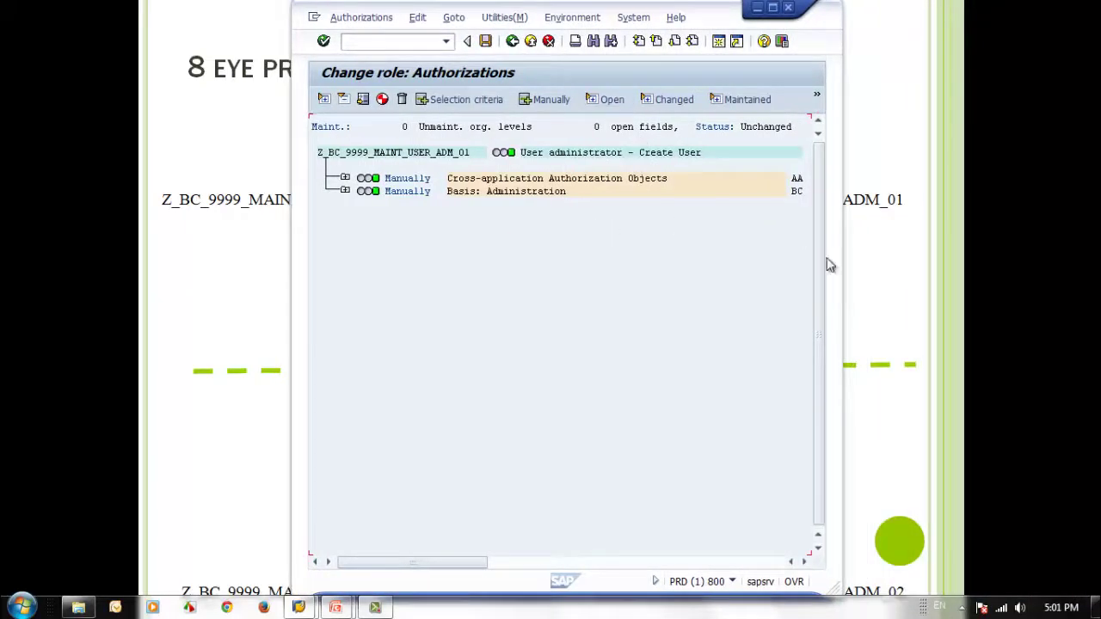
left_click_drag(842, 278, 978, 312)
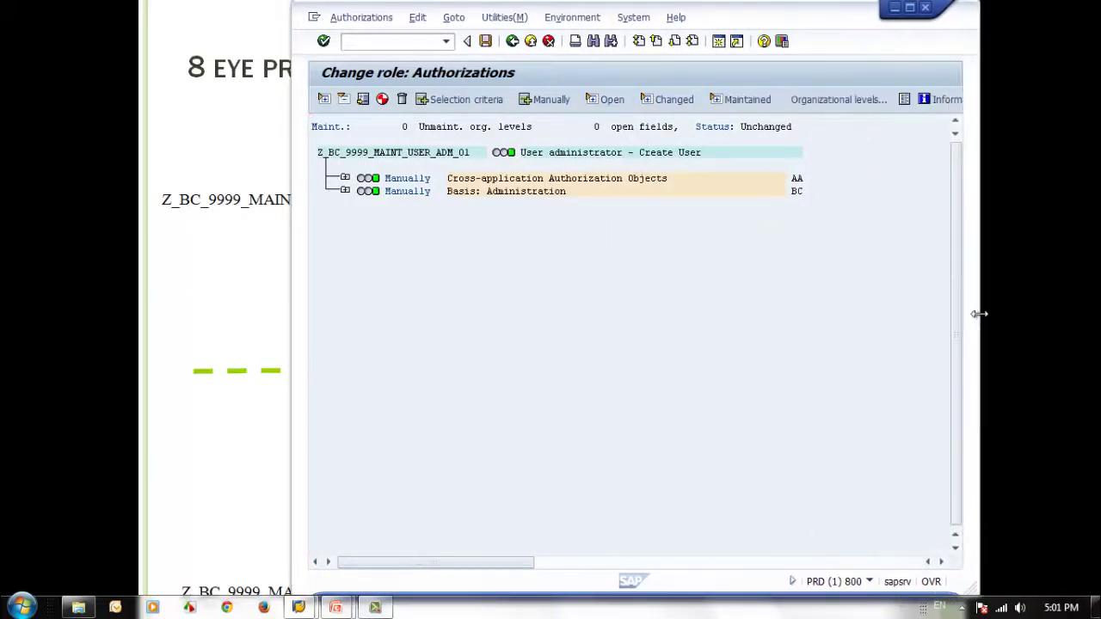
left_click_drag(740, 15, 688, 8)
Expand Basis: Administration > User Groups and open the User group field values.
left_click(290, 192)
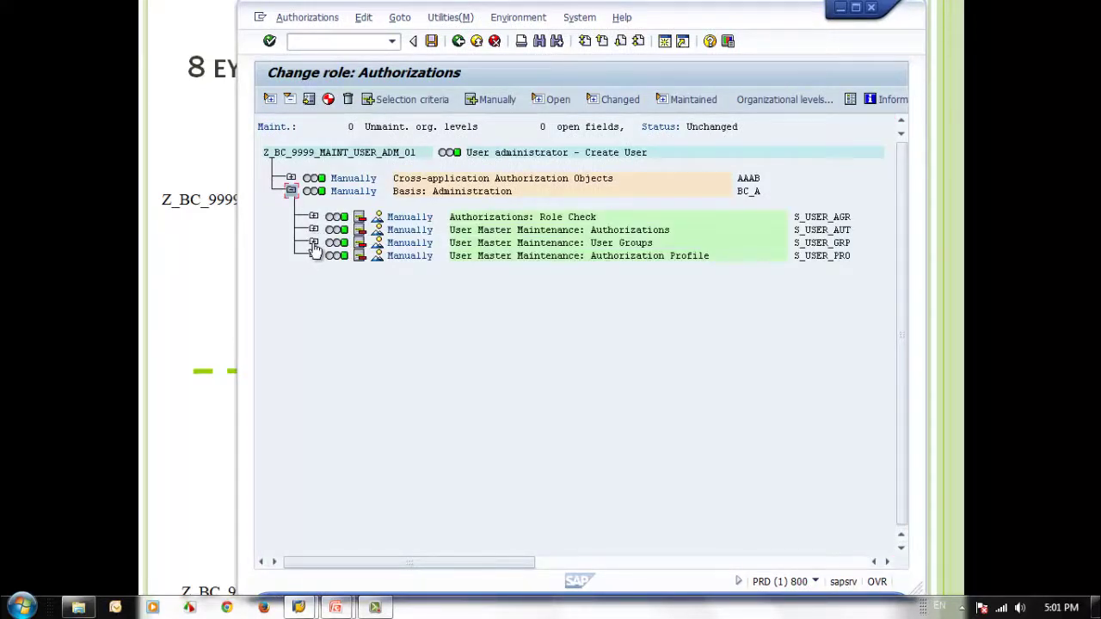
left_click(313, 242)
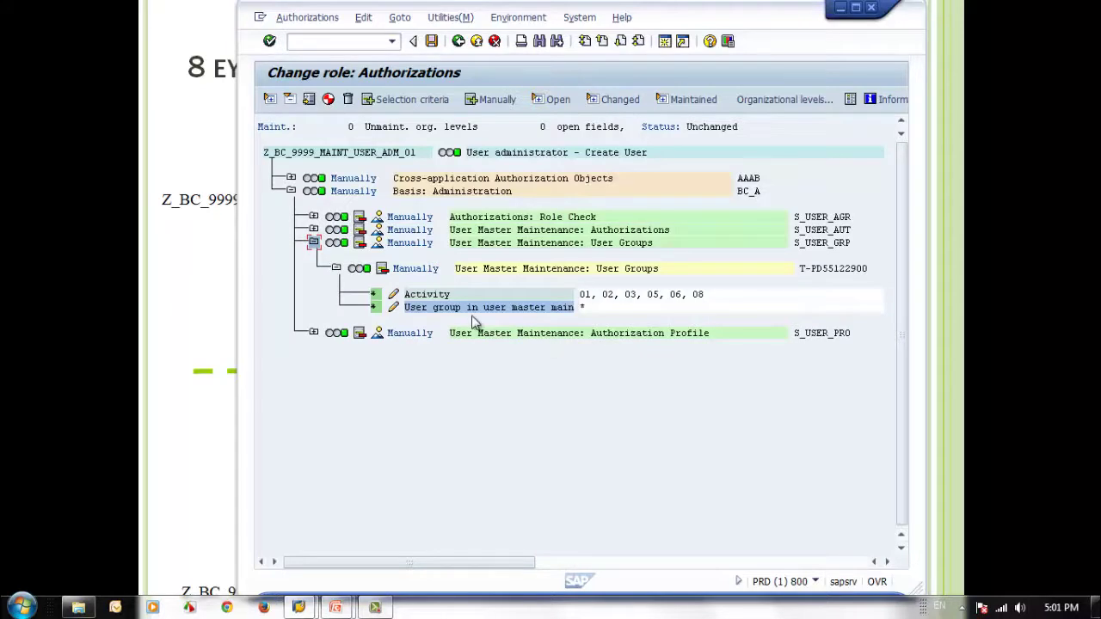
left_click(583, 309)
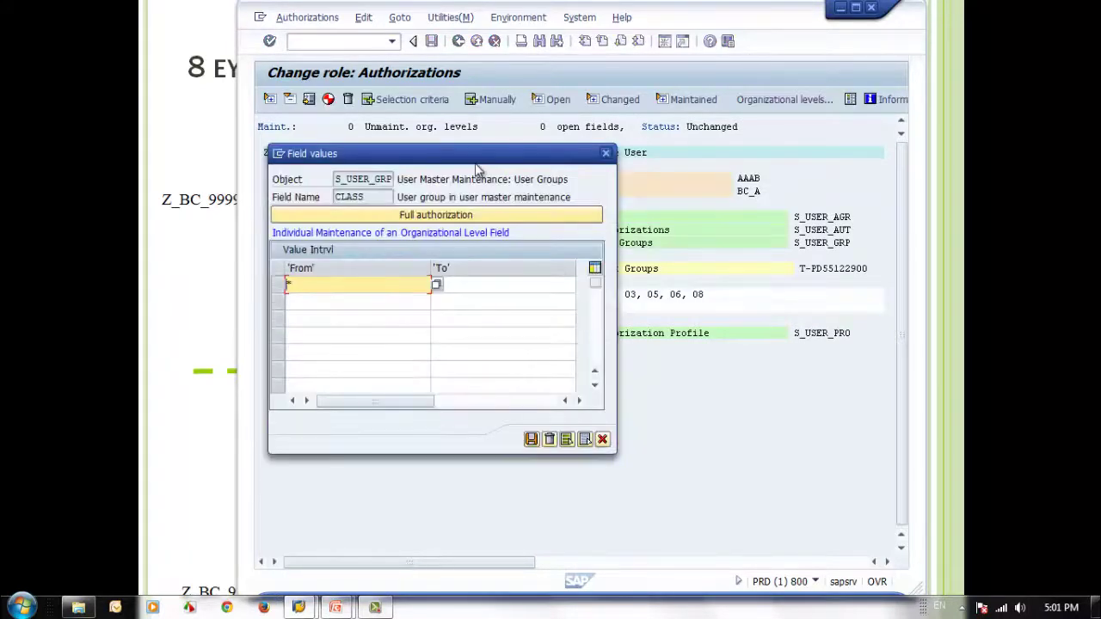
Enter the first user-group range from 0 to U_ADM_00.
left_click_drag(481, 162, 590, 172)
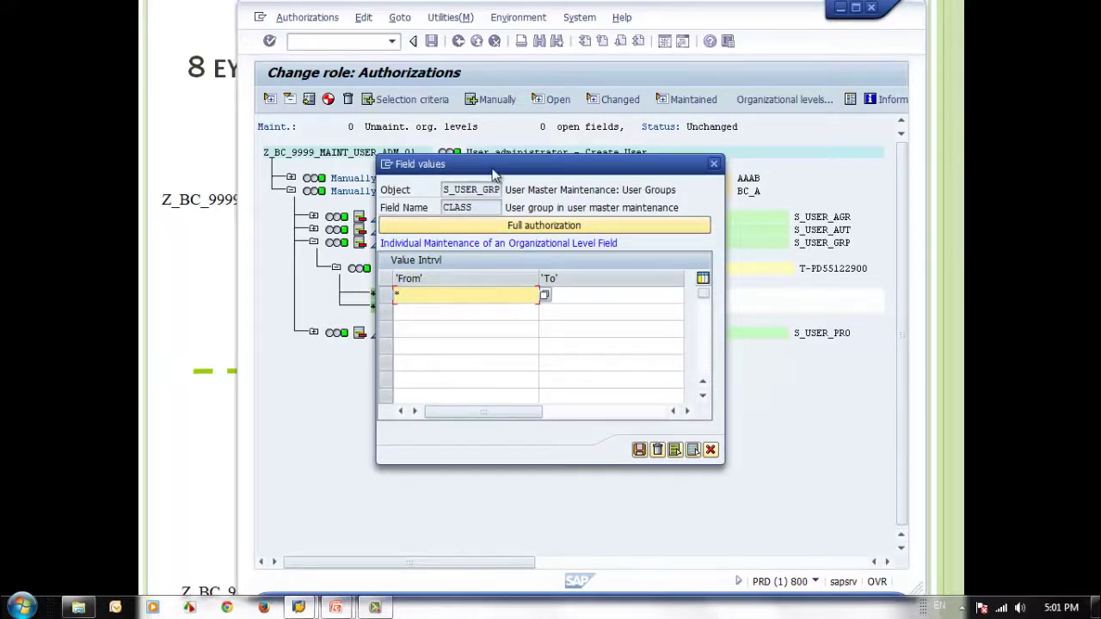
left_click_drag(492, 168, 538, 235)
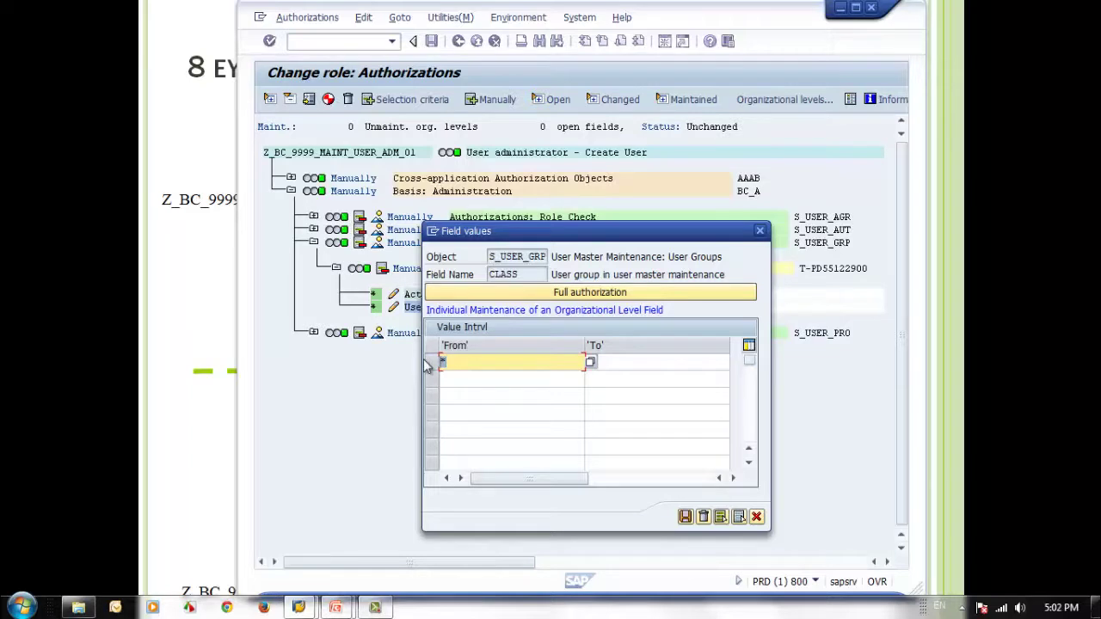
key("BackSpace")
type("0")
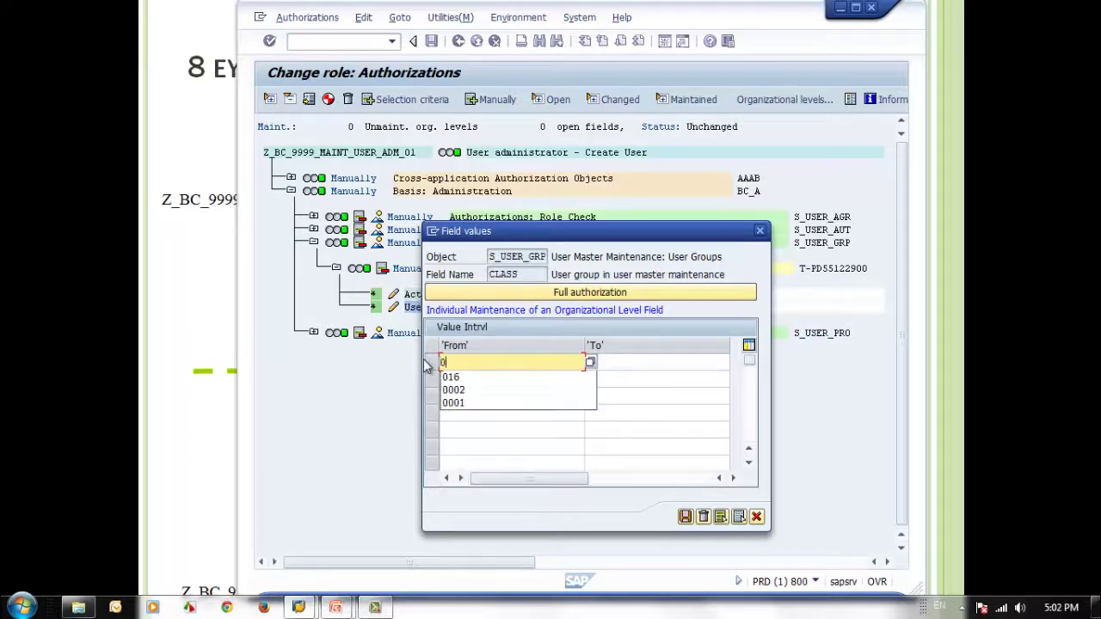
left_click(646, 362)
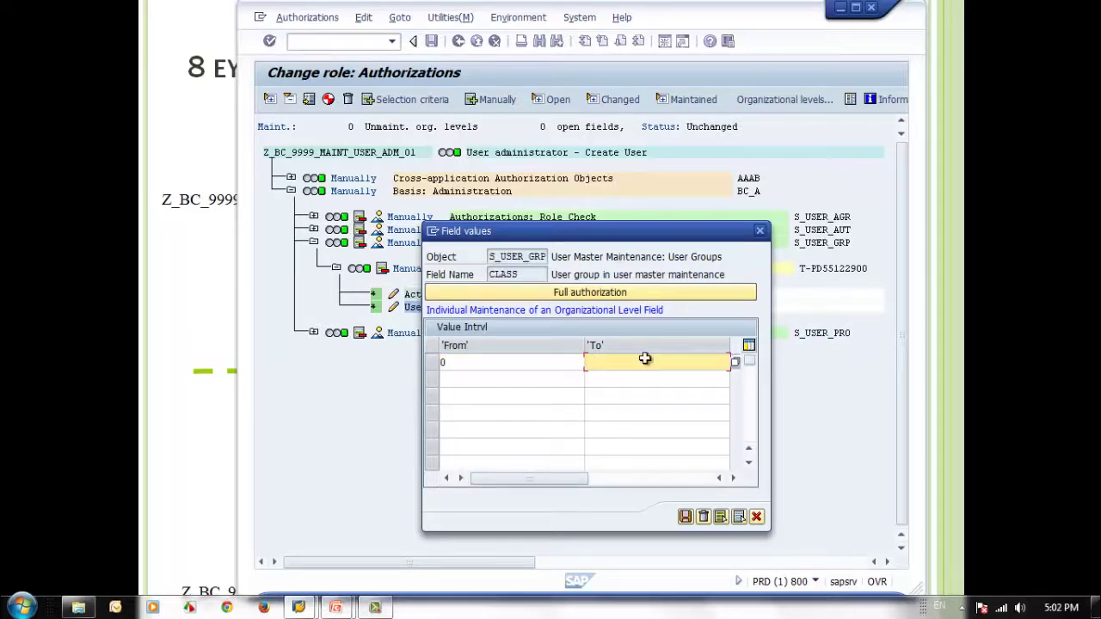
left_click_drag(612, 245, 527, 254)
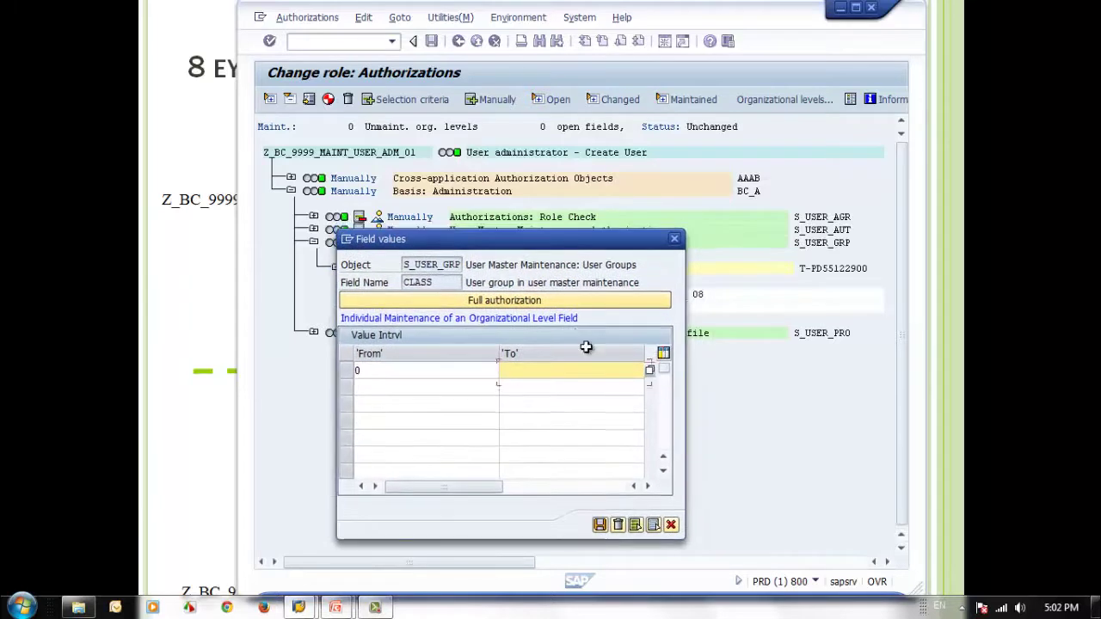
type("U")
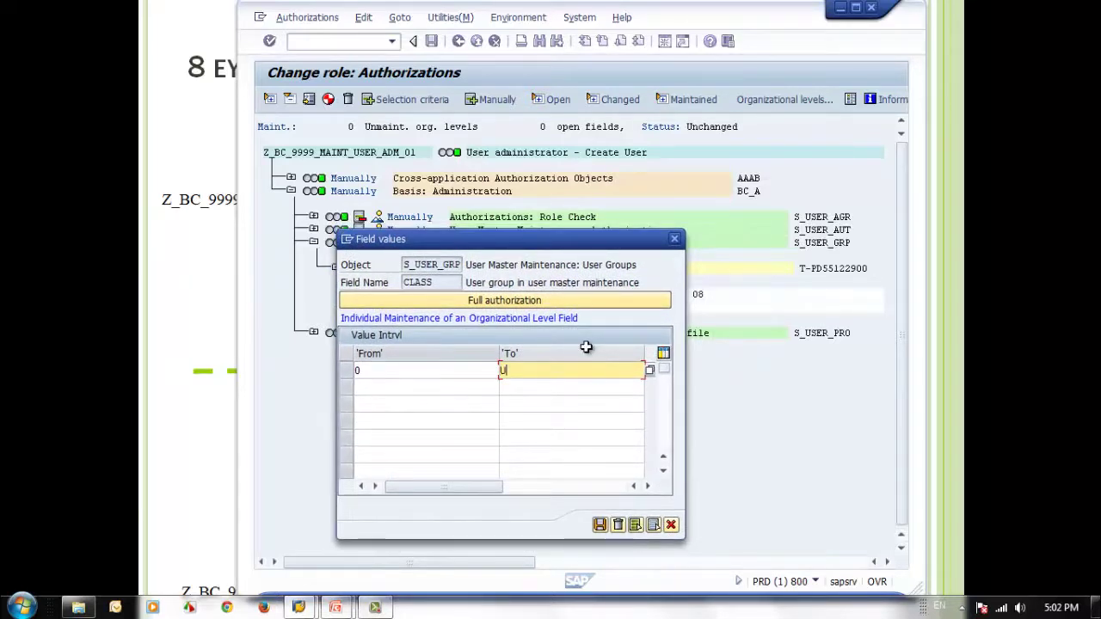
type("_ADM_00")
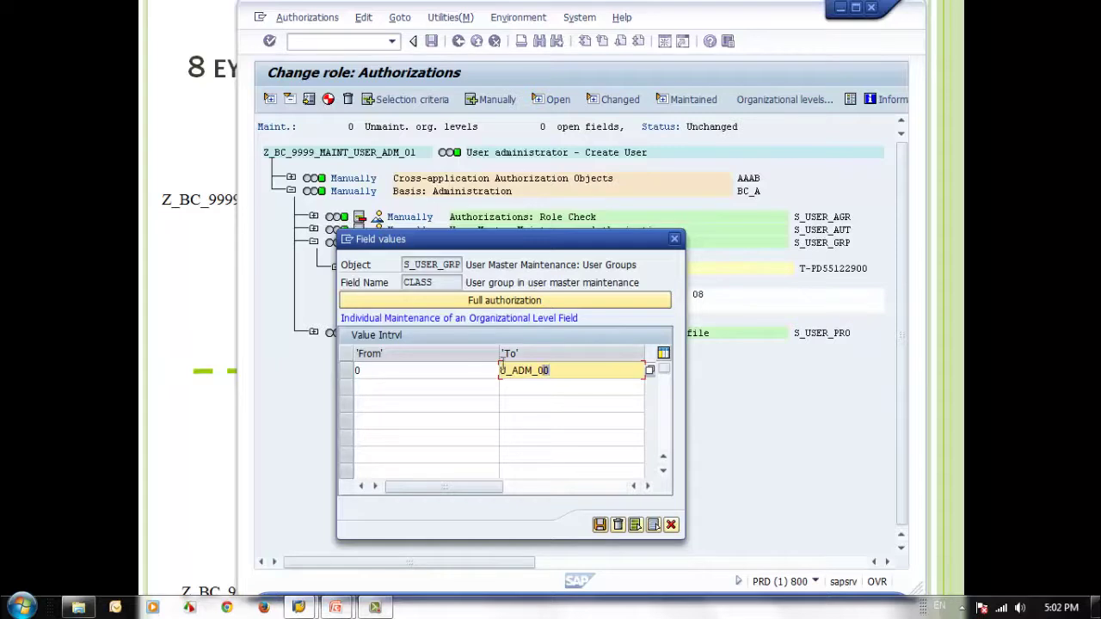
Add a second user-group range from U_ADM_02 to Z*.
left_click(375, 388)
type("U_ADM_00")
key("BackSpace")
type("2")
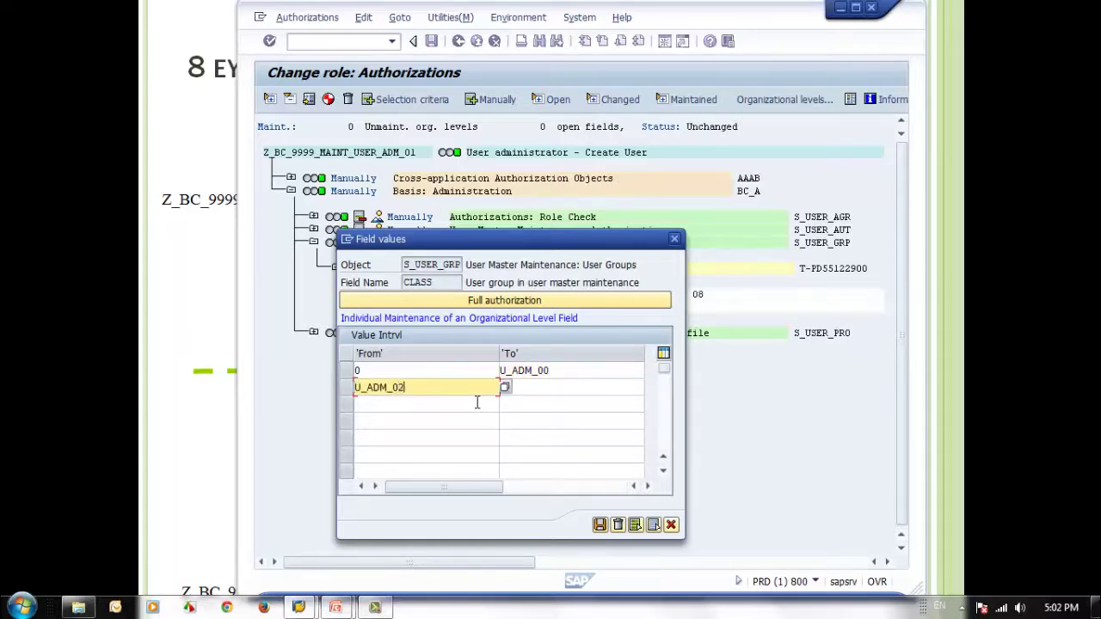
left_click(570, 386)
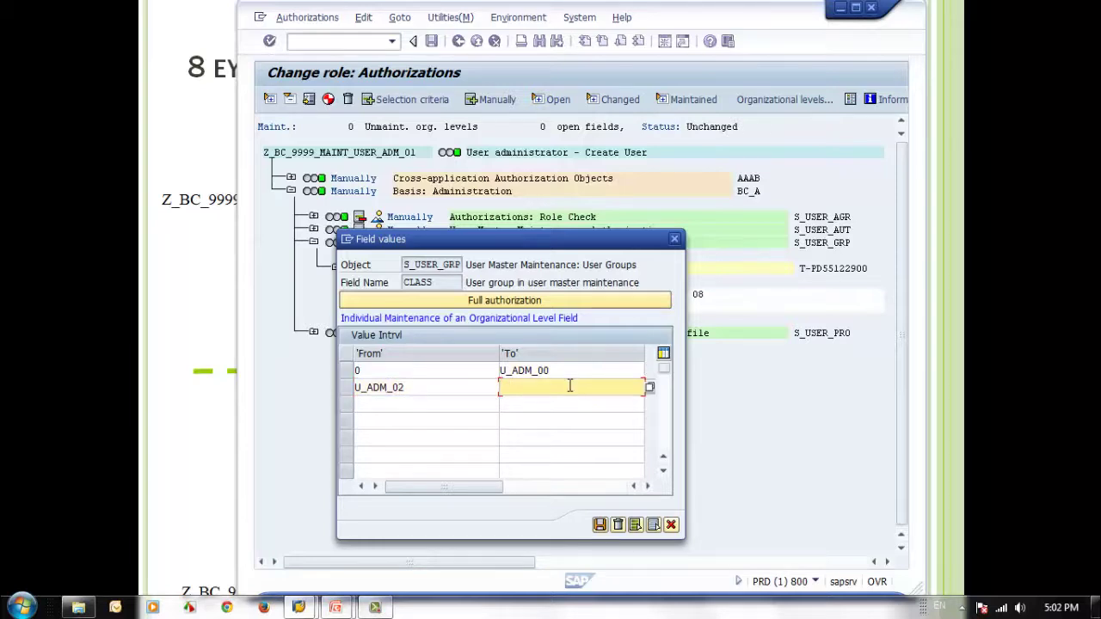
type("Z*")
Check both ranges, 0–U_ADM_00 and U_ADM_02–Z*, and confirm them.
left_click(597, 372)
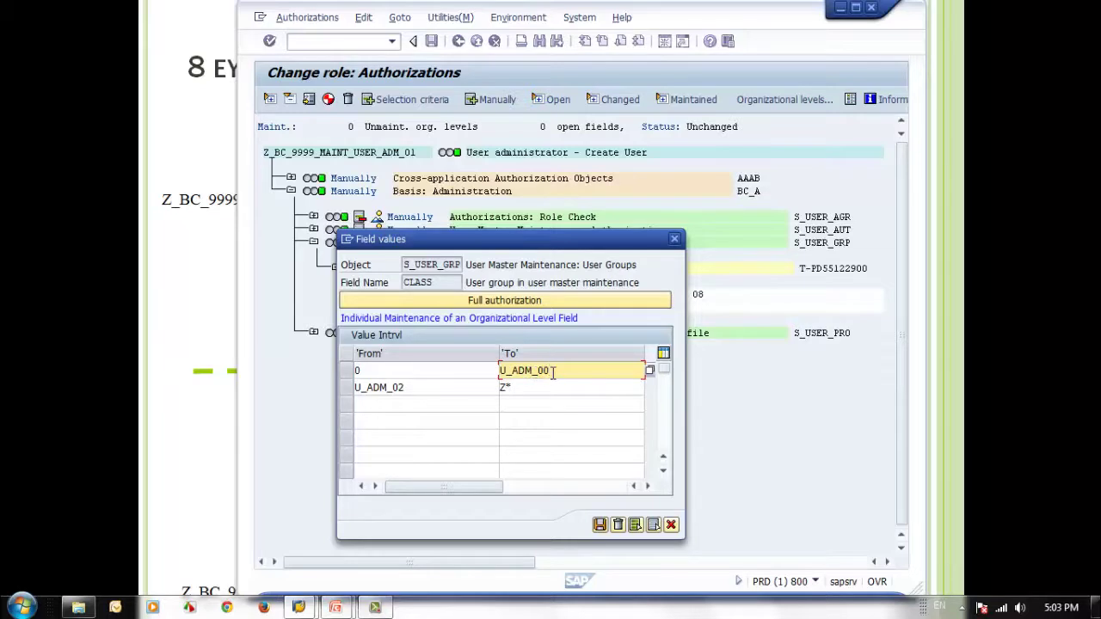
left_click(357, 370)
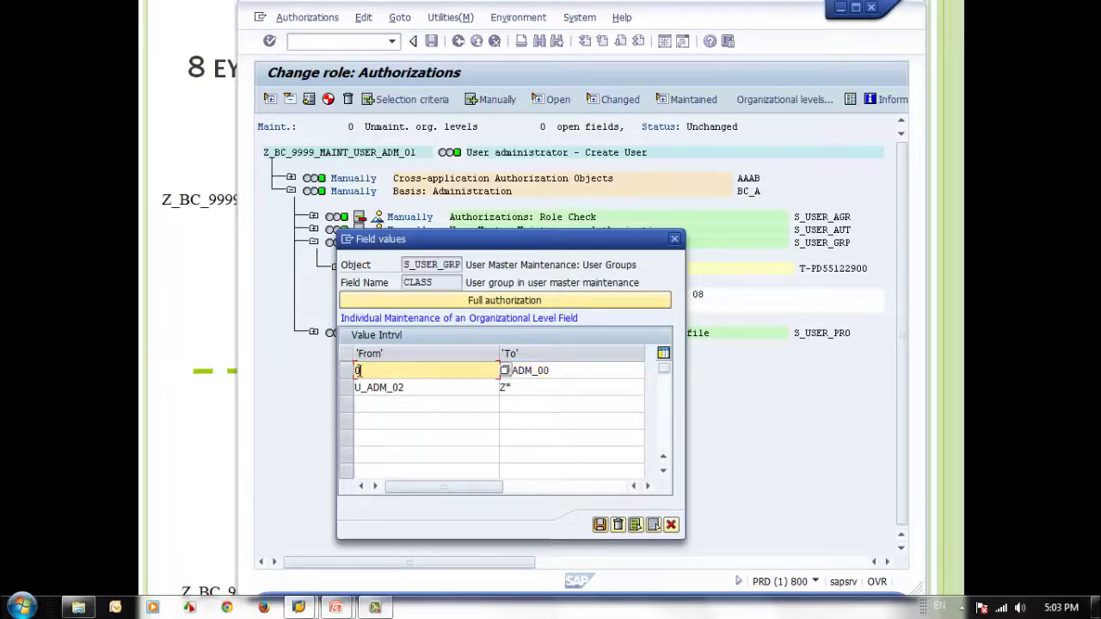
left_click(567, 370)
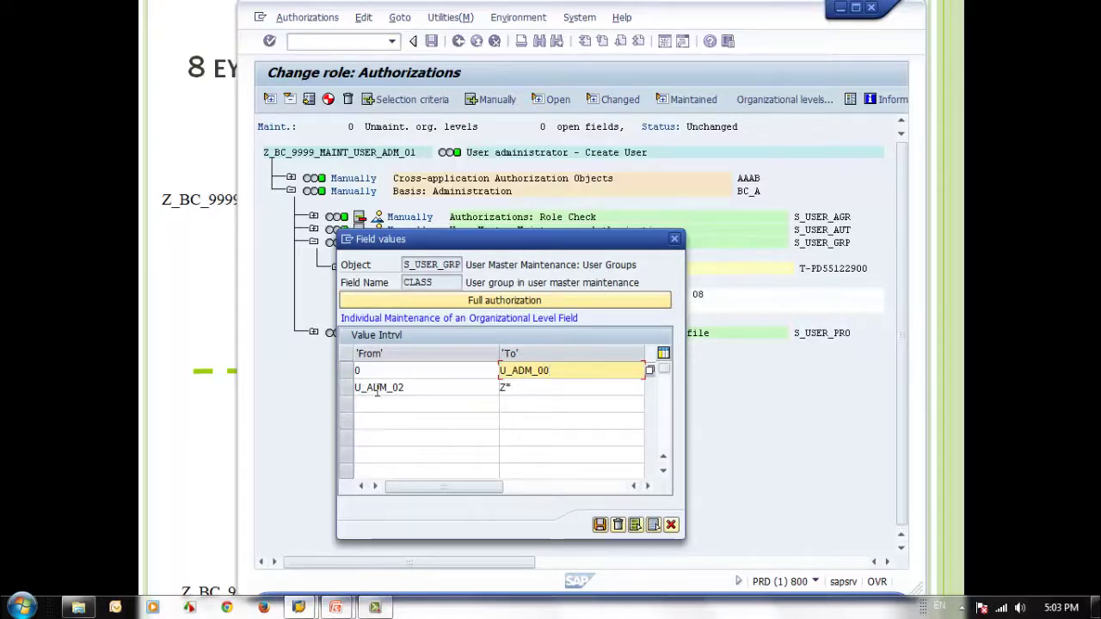
left_click(434, 392)
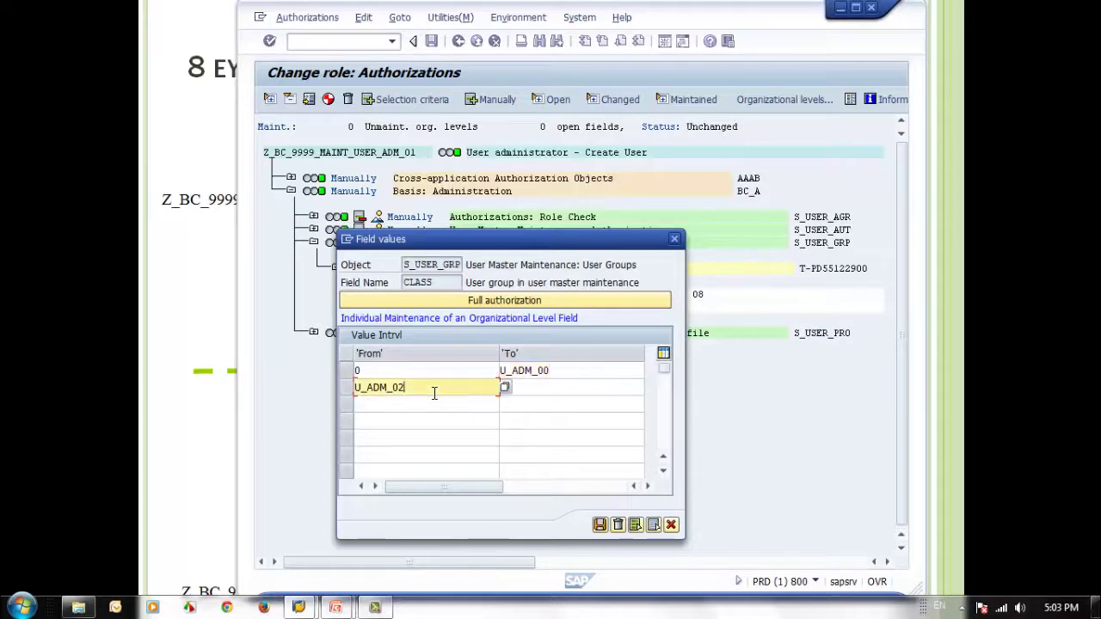
left_click(546, 389)
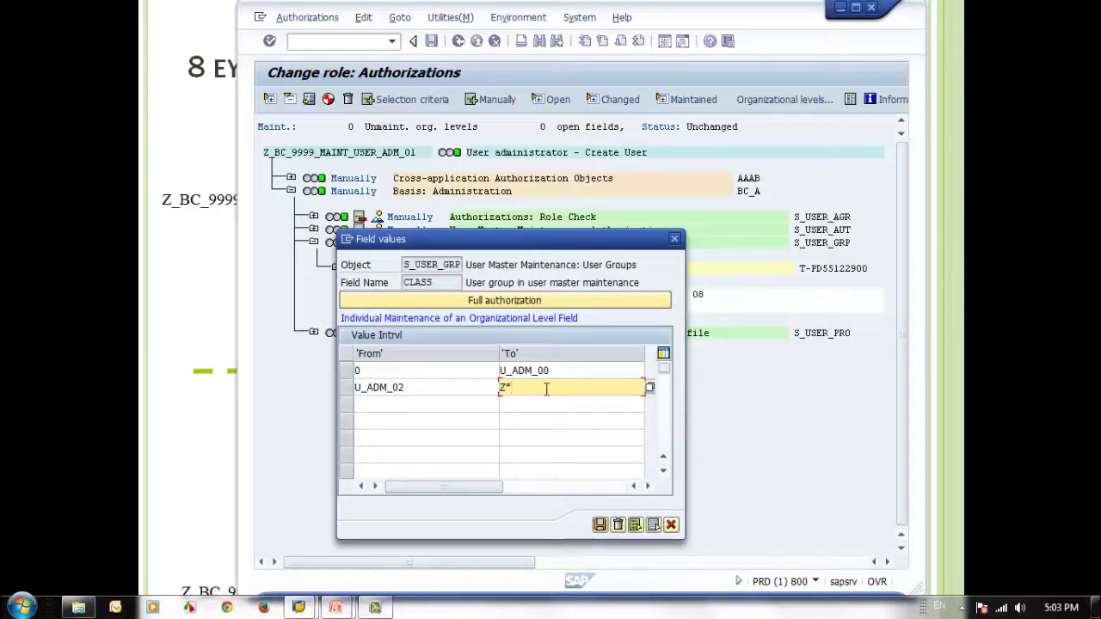
left_click(600, 525)
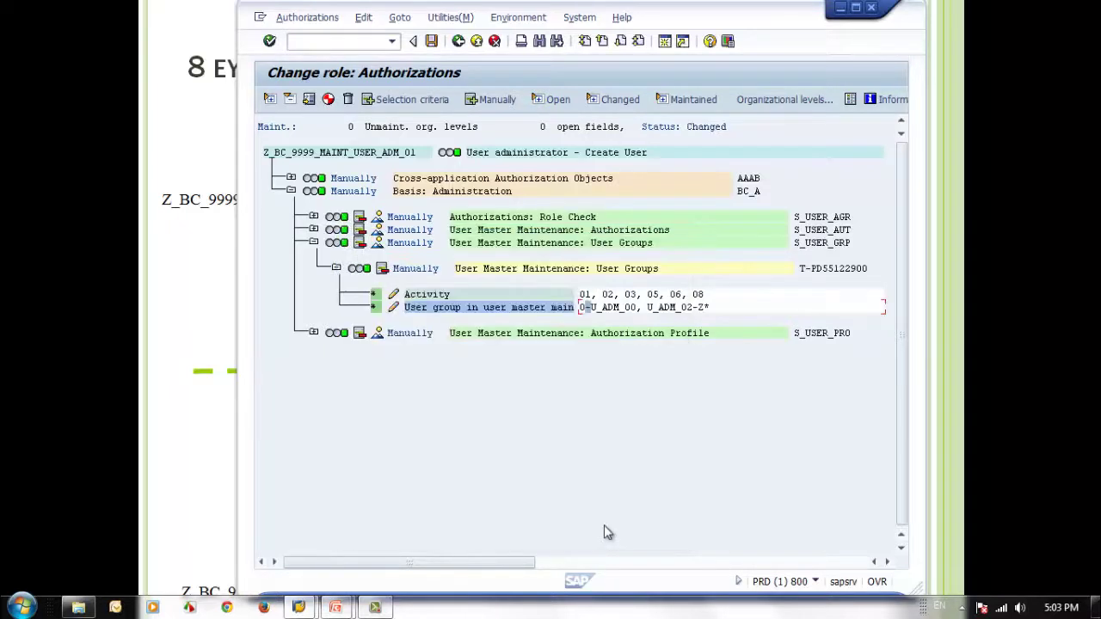
Save the authorizations and generate the profile under the proposed name.
left_click(431, 41)
left_click(686, 245)
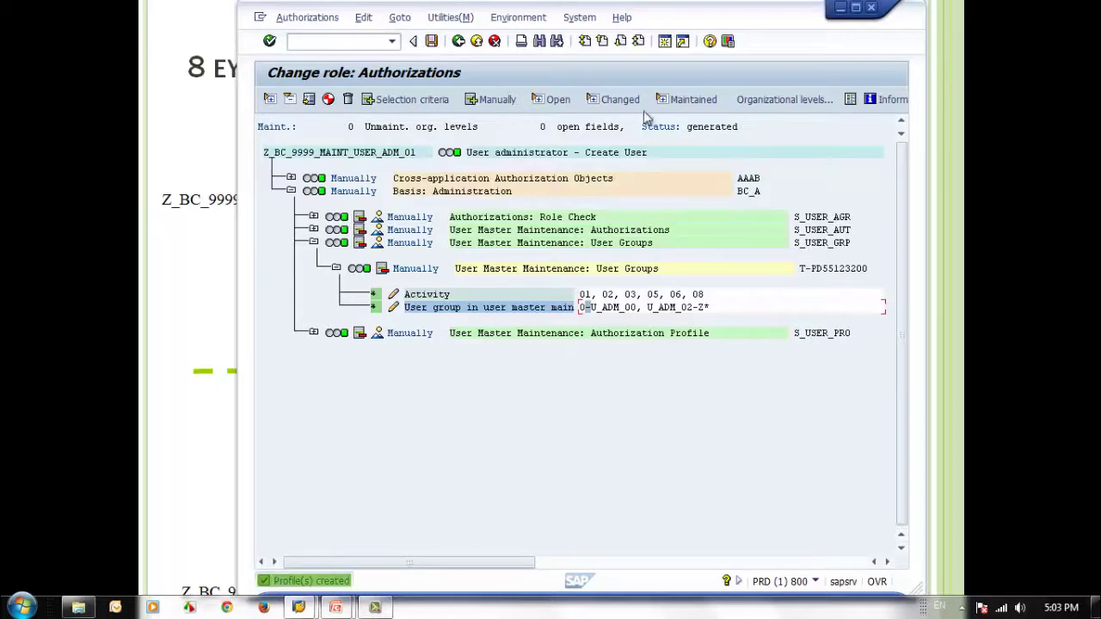
left_click_drag(685, 19, 805, 17)
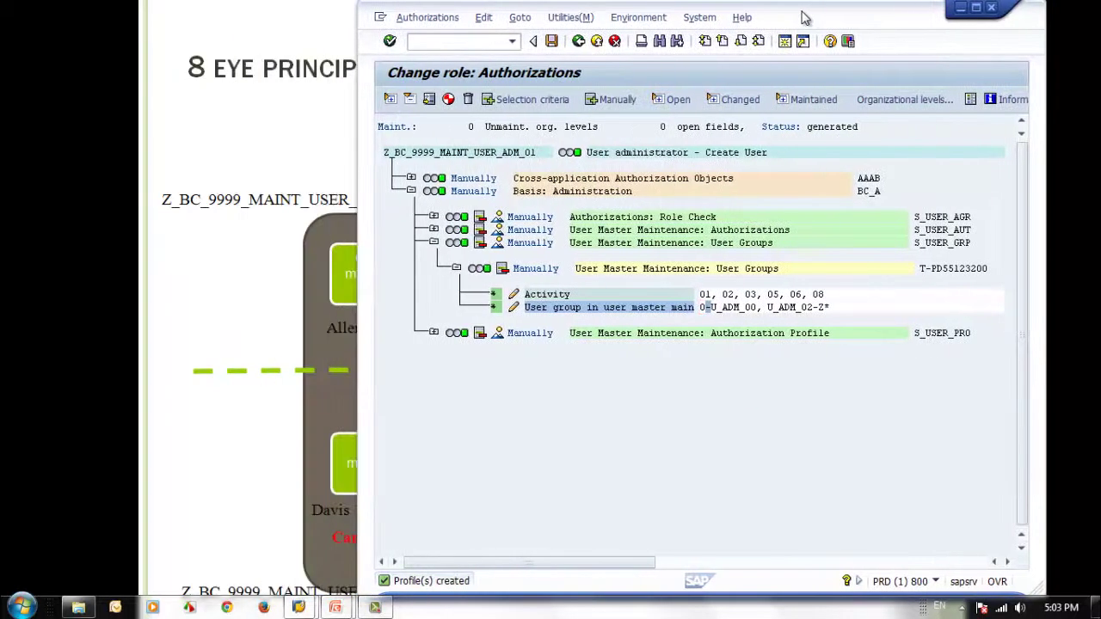
Leave the change screen, saving role Z_BC_9999_MAINT_USER_ADM_01.
left_click(578, 41)
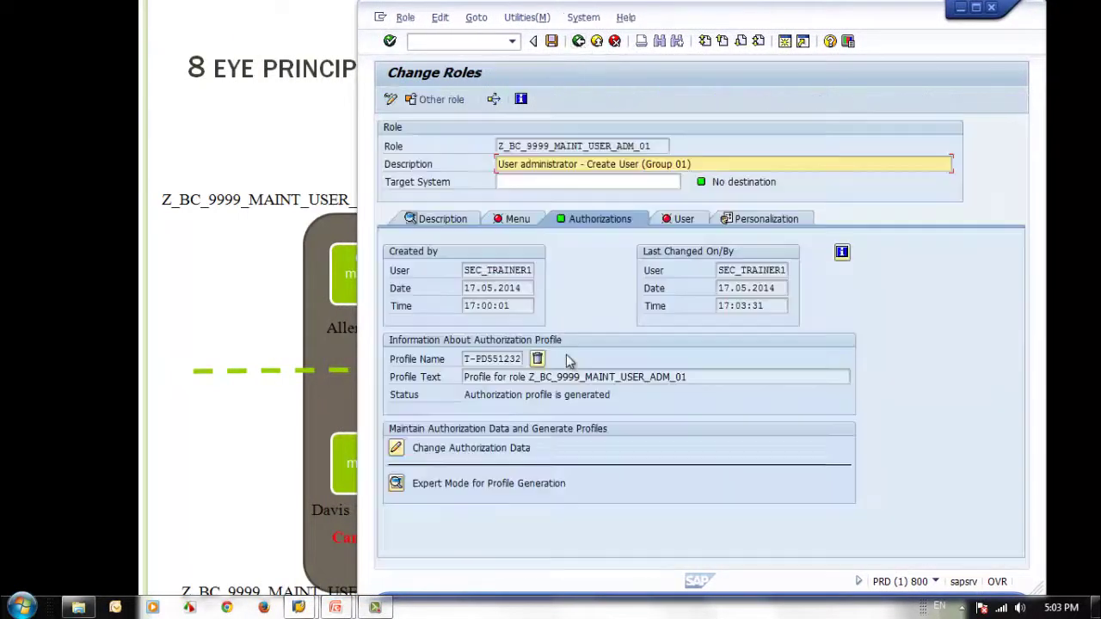
left_click(652, 146)
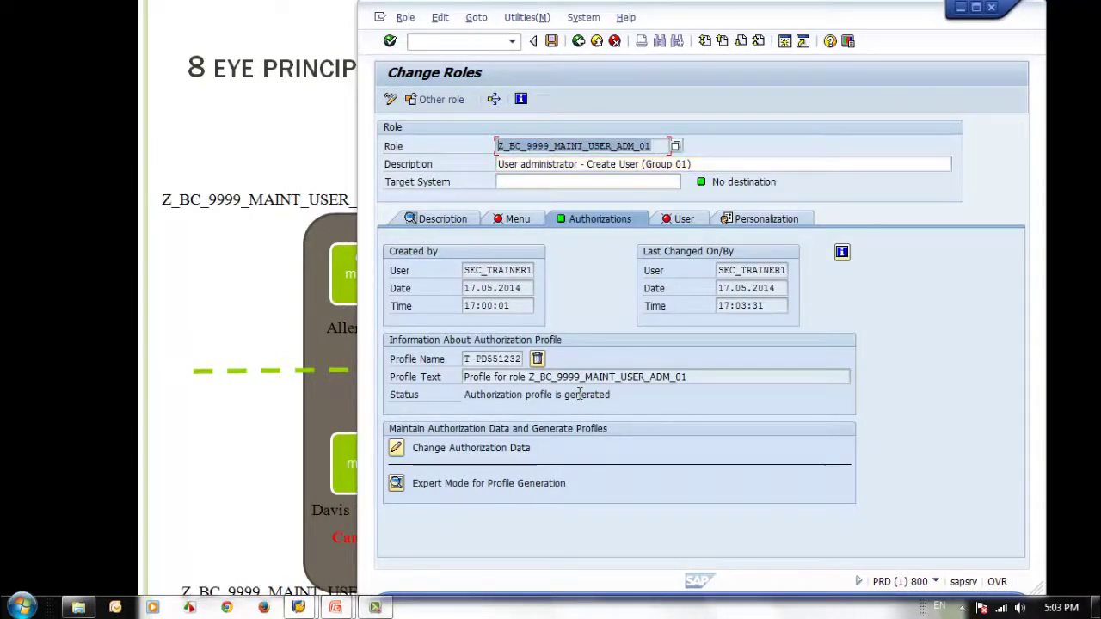
left_click(579, 42)
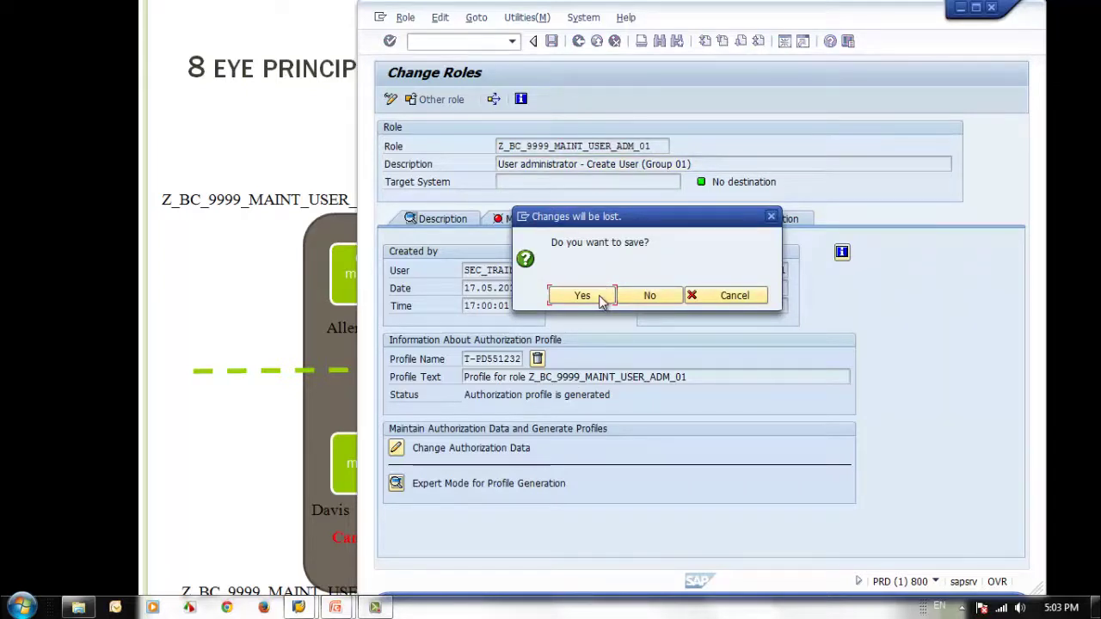
left_click(602, 295)
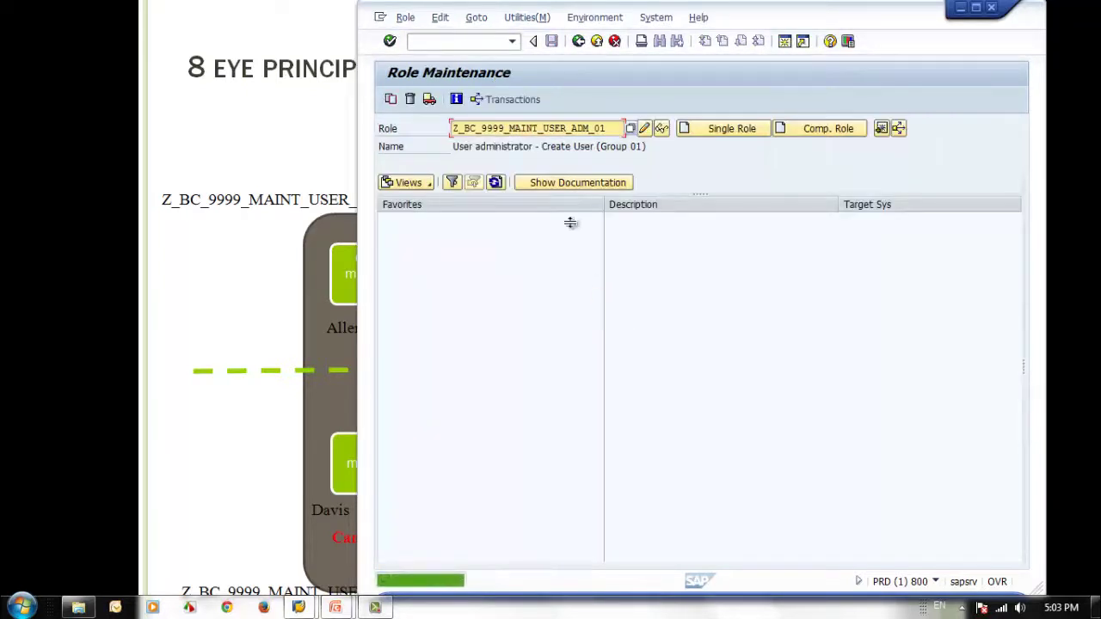
Reopen the role's authorizations, then return to Role Maintenance and start copying it.
left_click(644, 130)
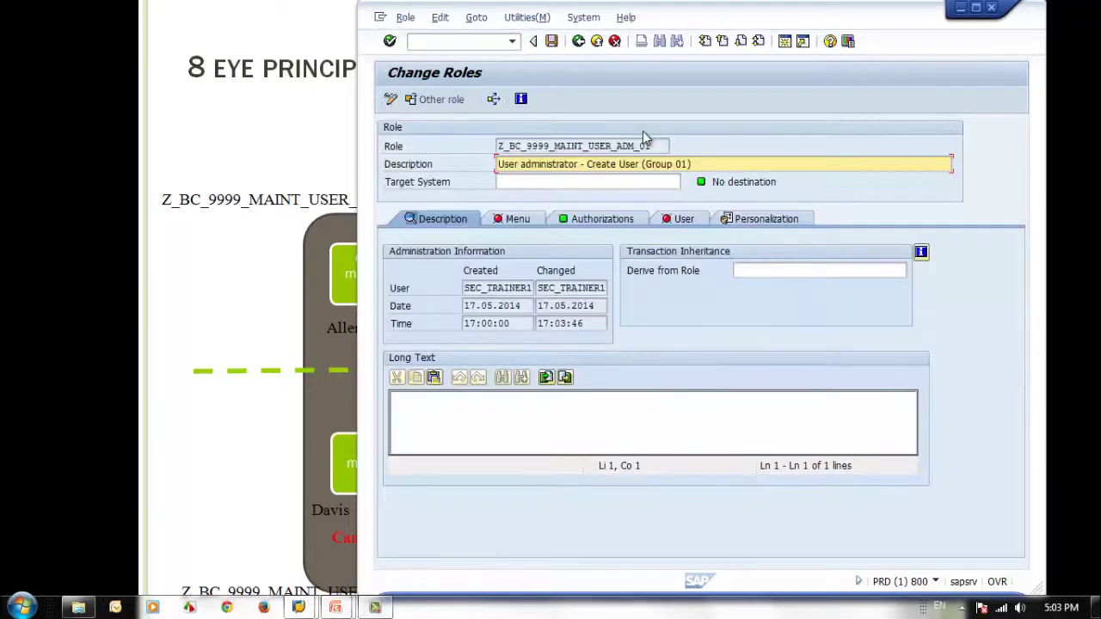
left_click(600, 219)
left_click(576, 42)
left_click(391, 99)
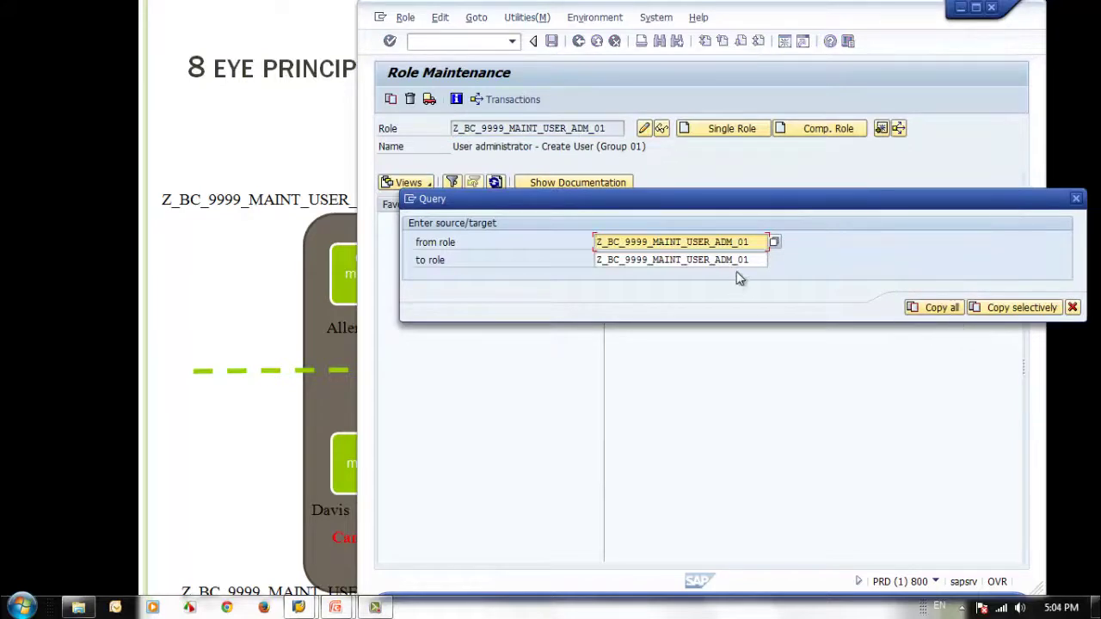
Copy the role selectively to Z_BC_9999_MAINT_USER_ADM_02 and open the copy for changing.
left_click(746, 261)
key("BackSpace")
type("2")
left_click(975, 311)
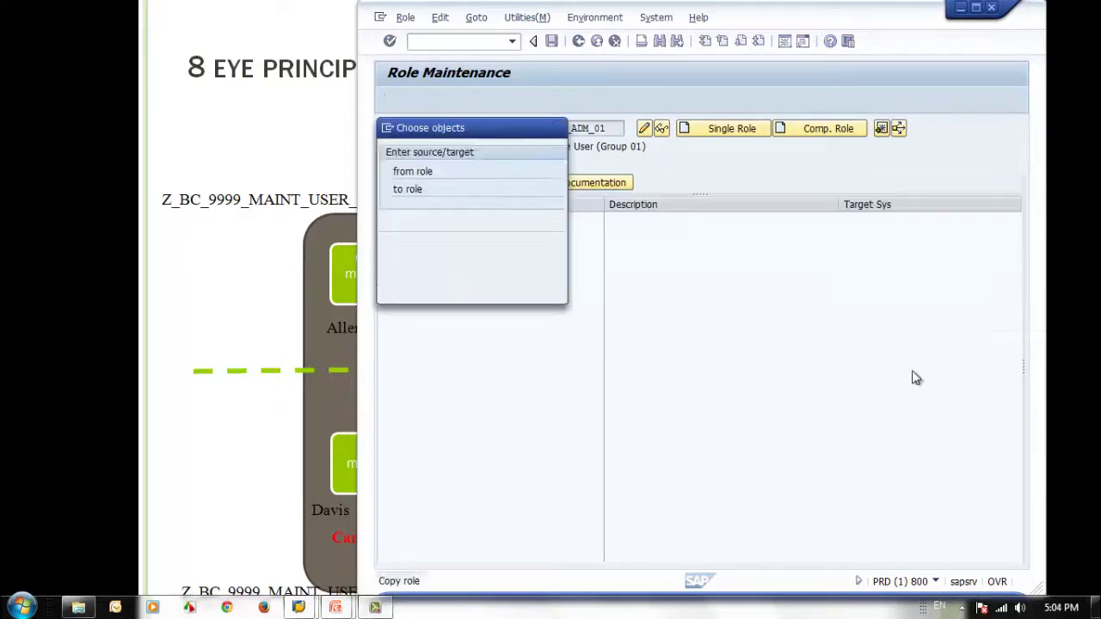
left_click(500, 290)
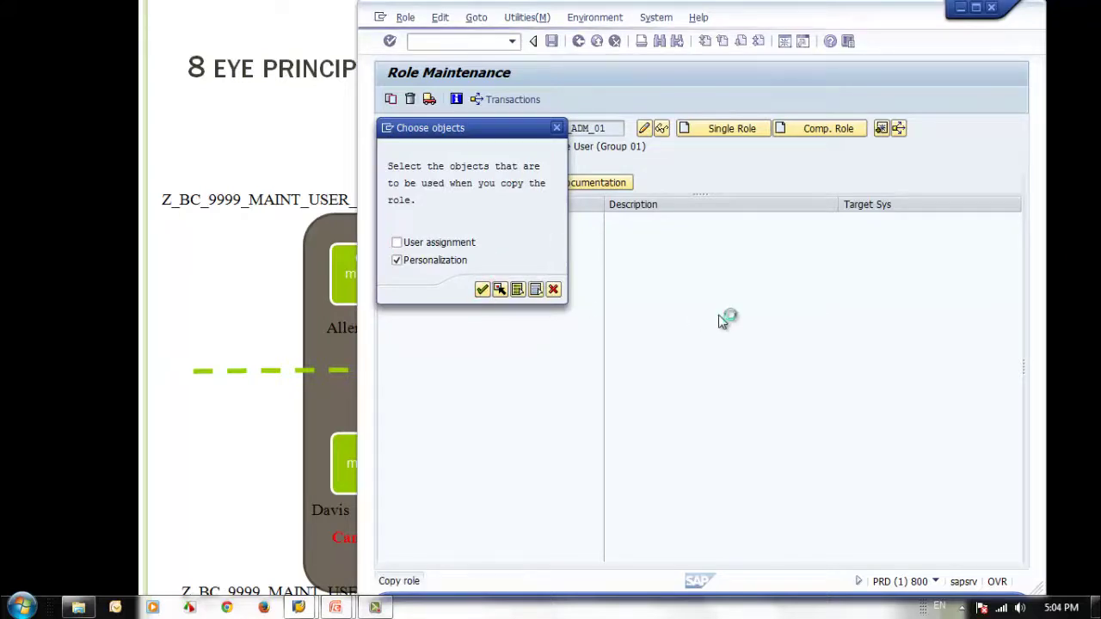
left_click(644, 128)
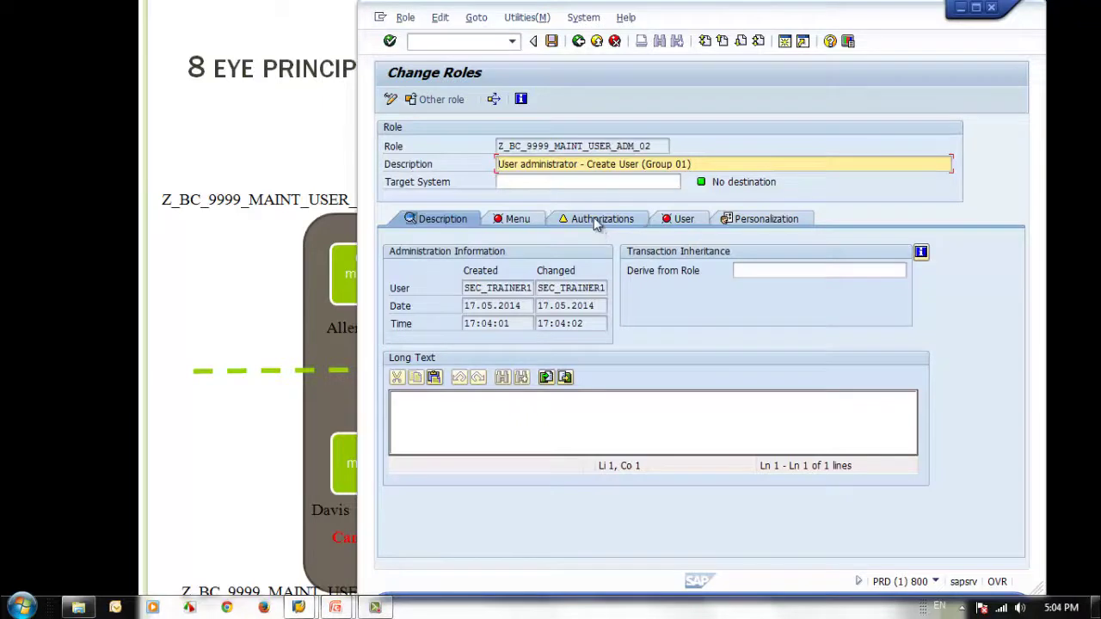
left_click(593, 217)
Open the copy's S_USER_GRP user group ranges, 0–U_ADM_00 and U_ADM_02–Z*, for editing.
left_click(398, 449)
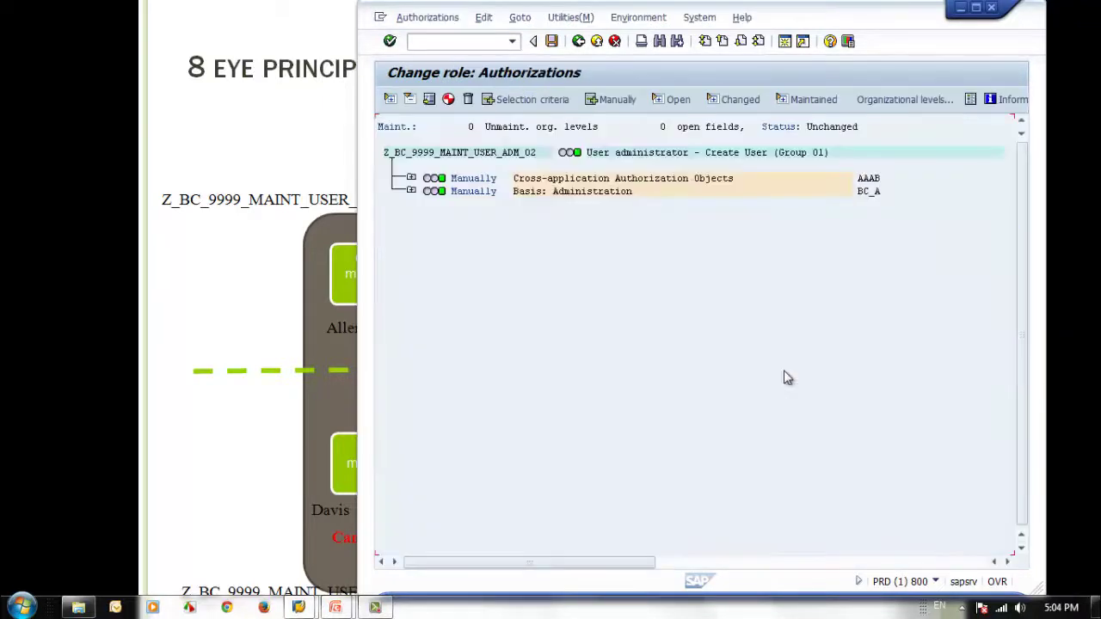
left_click(411, 178)
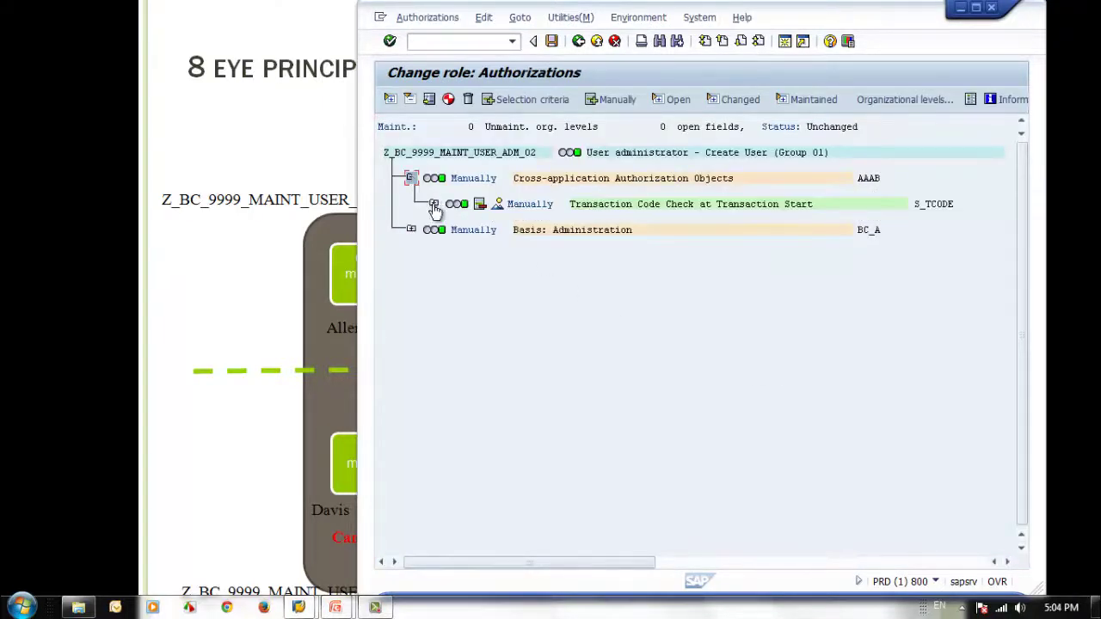
left_click(411, 179)
left_click(411, 192)
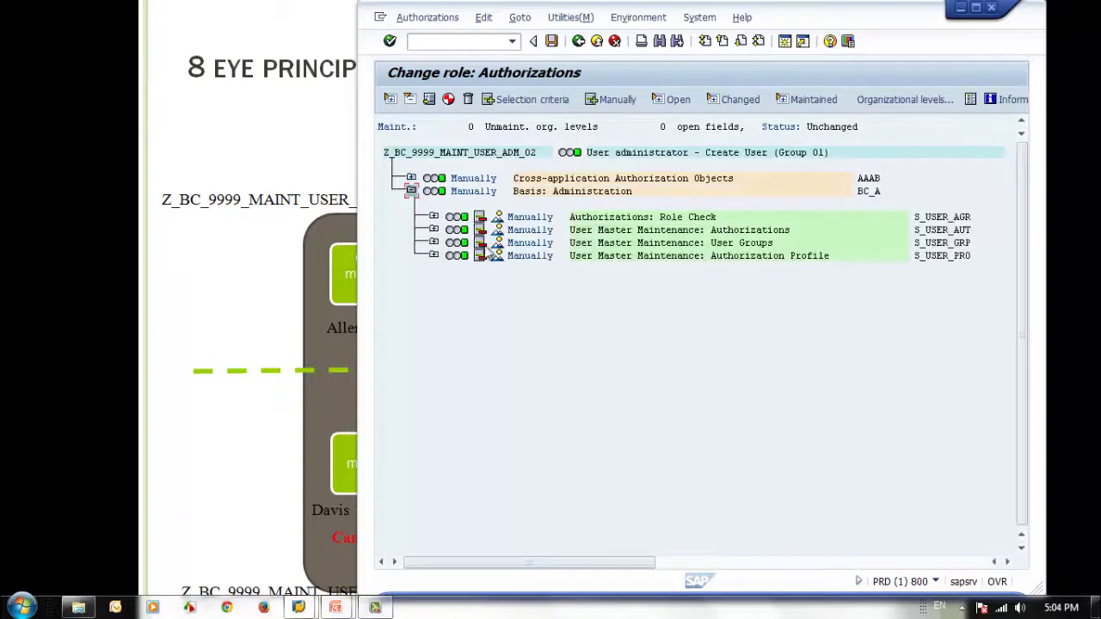
left_click(433, 243)
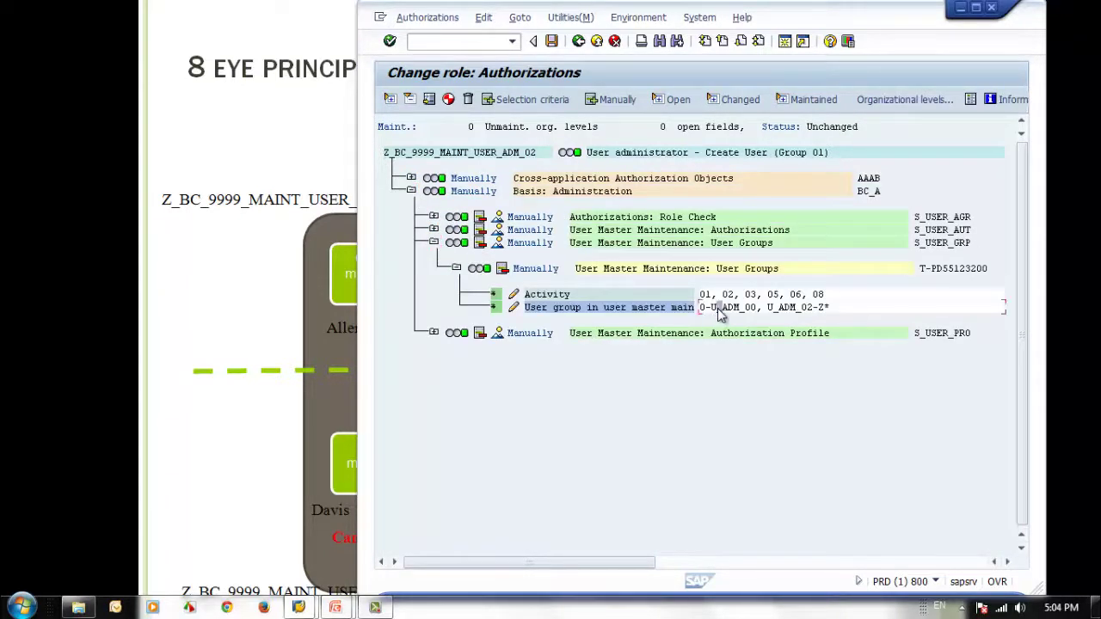
left_click(719, 308)
left_click(610, 287)
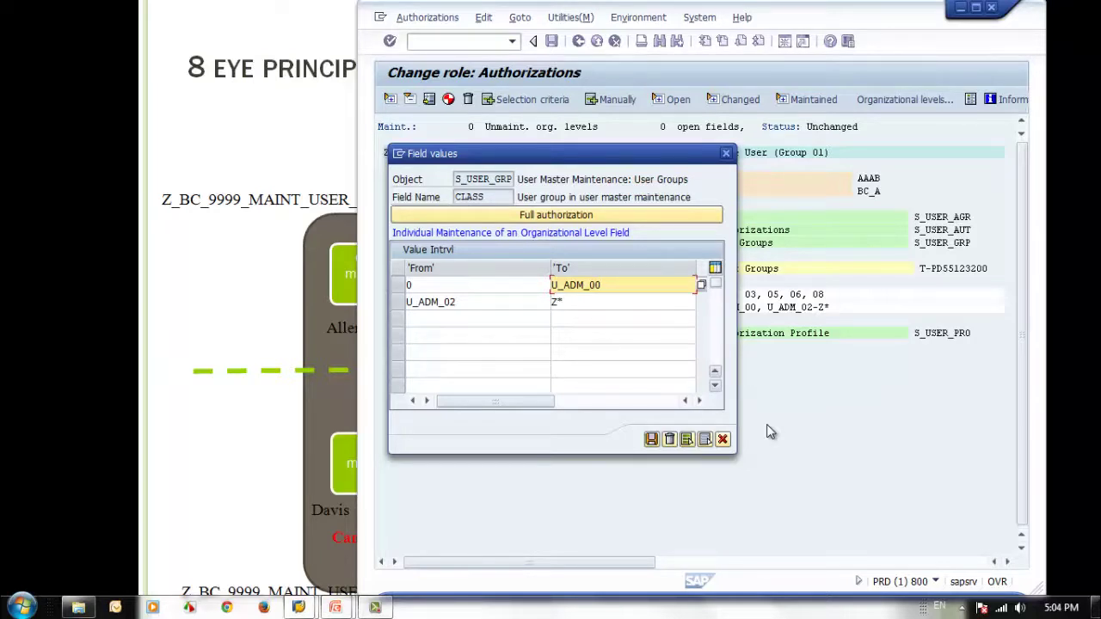
Change the user group ranges to 0–U_ADM_01 and U_ADM_03–Z*.
key("BackSpace")
type("1")
left_click(475, 307)
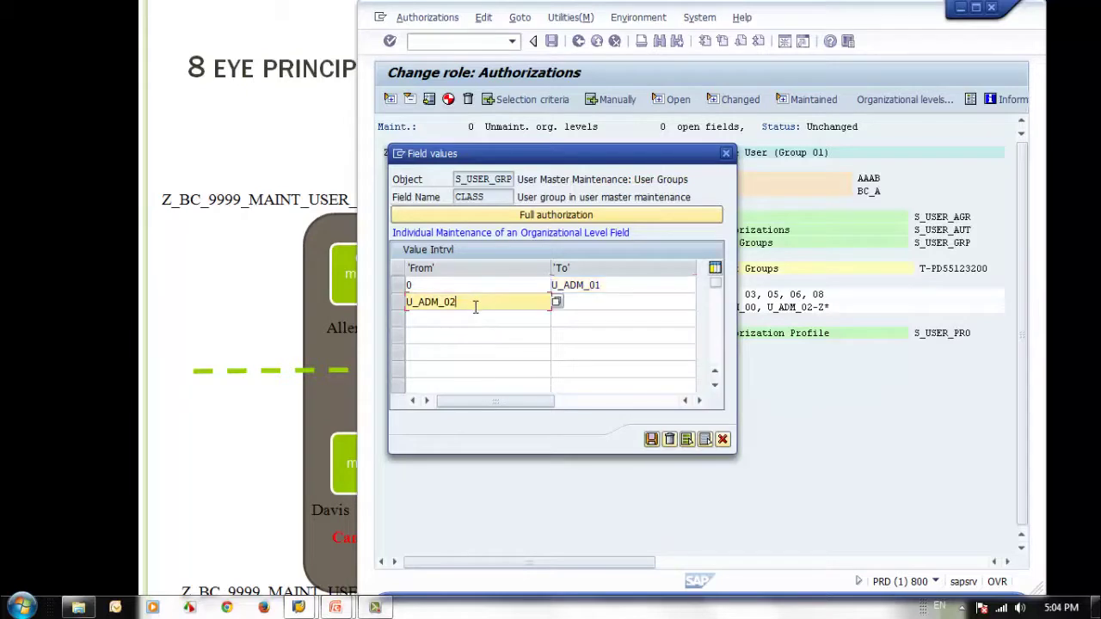
key("BackSpace")
type("2")
key("BackSpace")
type("3")
left_click(541, 322)
left_click(590, 301)
type("Z*")
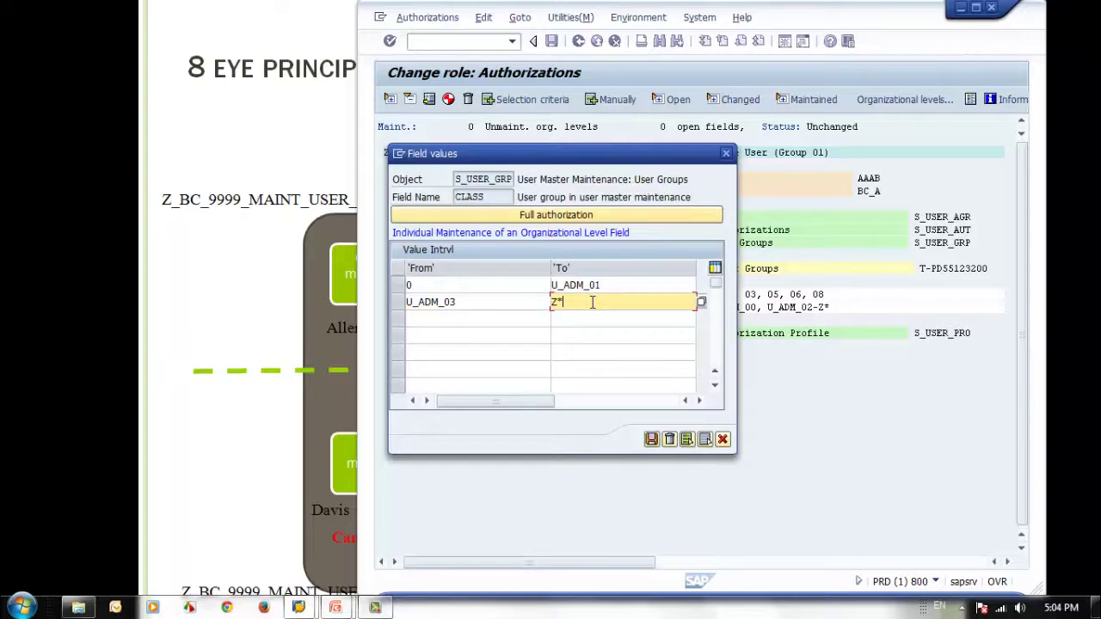
Confirm the ranges, save, generate the profile and return to Role Maintenance.
left_click(651, 439)
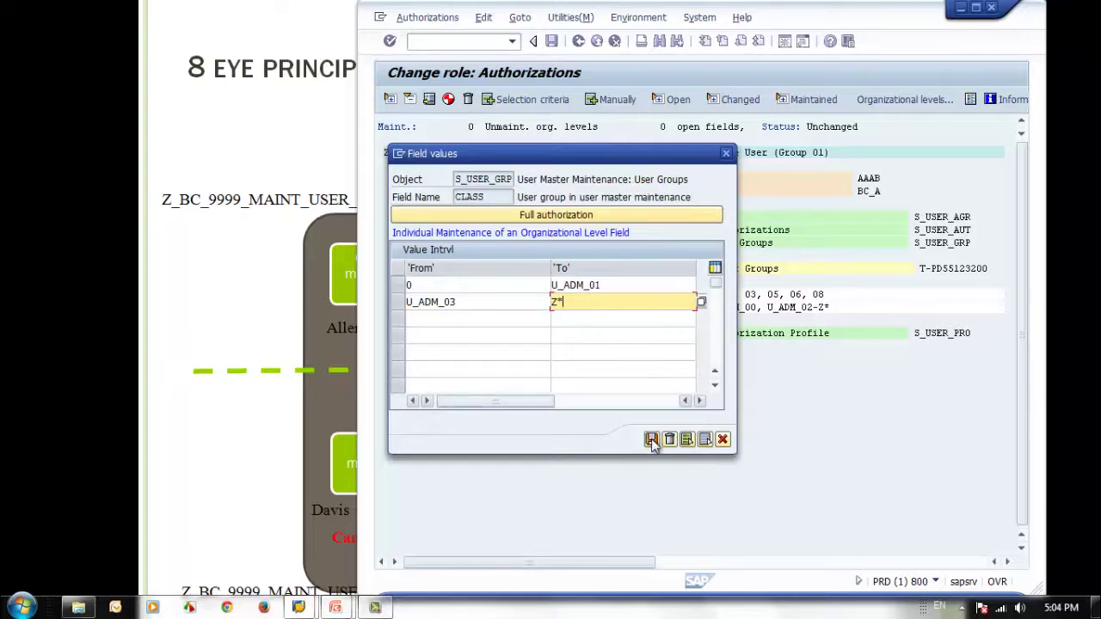
left_click(551, 41)
left_click(806, 245)
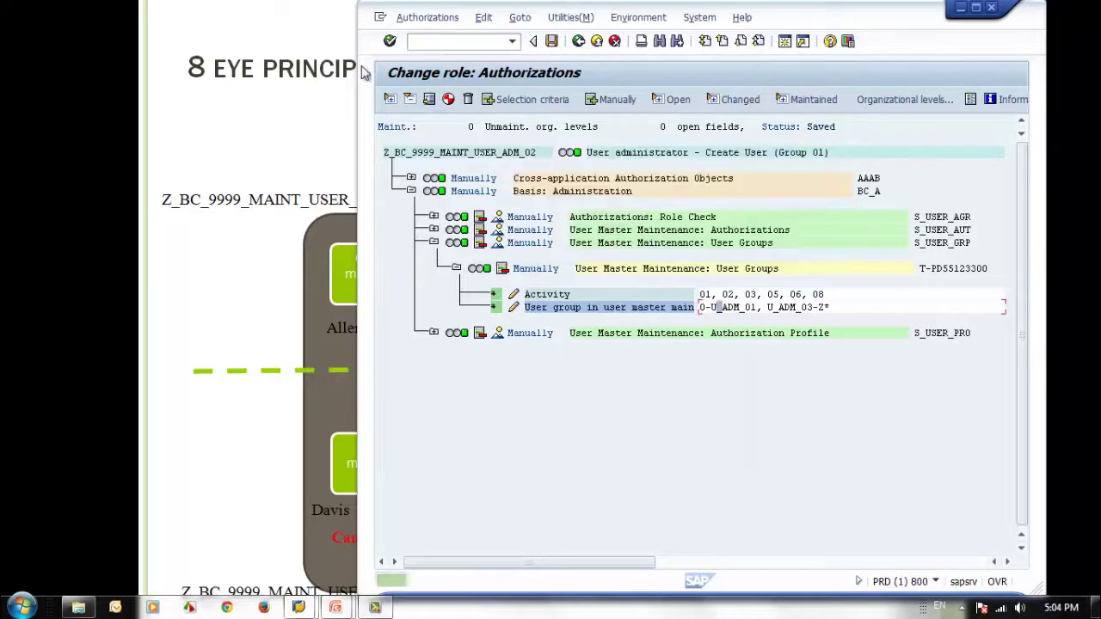
left_click(579, 41)
left_click(579, 41)
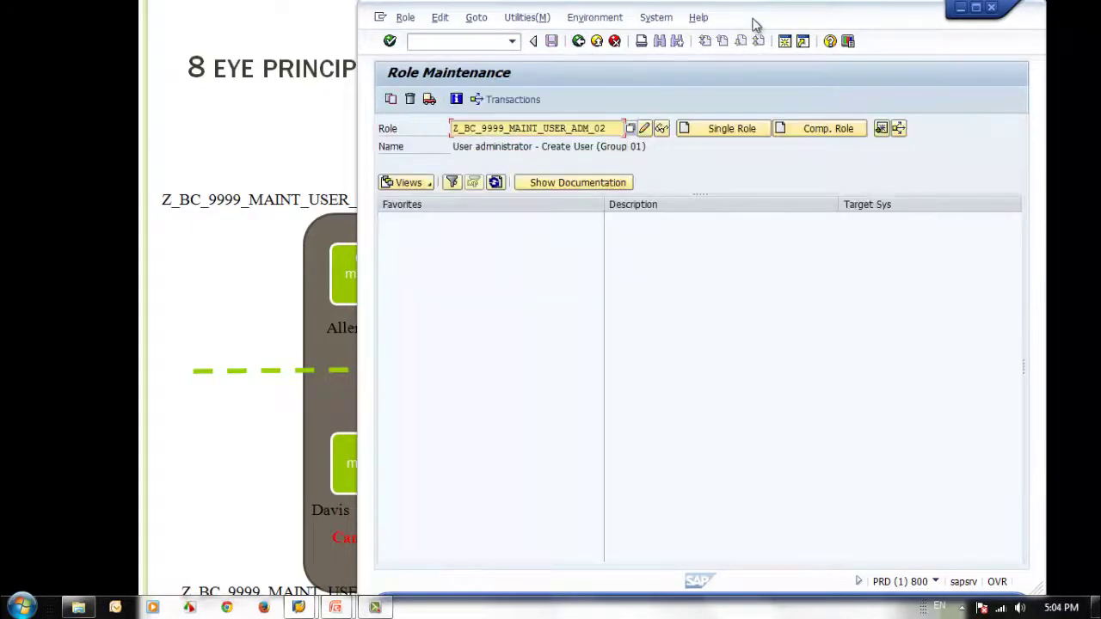
Go back to SAP Easy Access and start transaction SU01.
left_click_drag(752, 25, 950, 67)
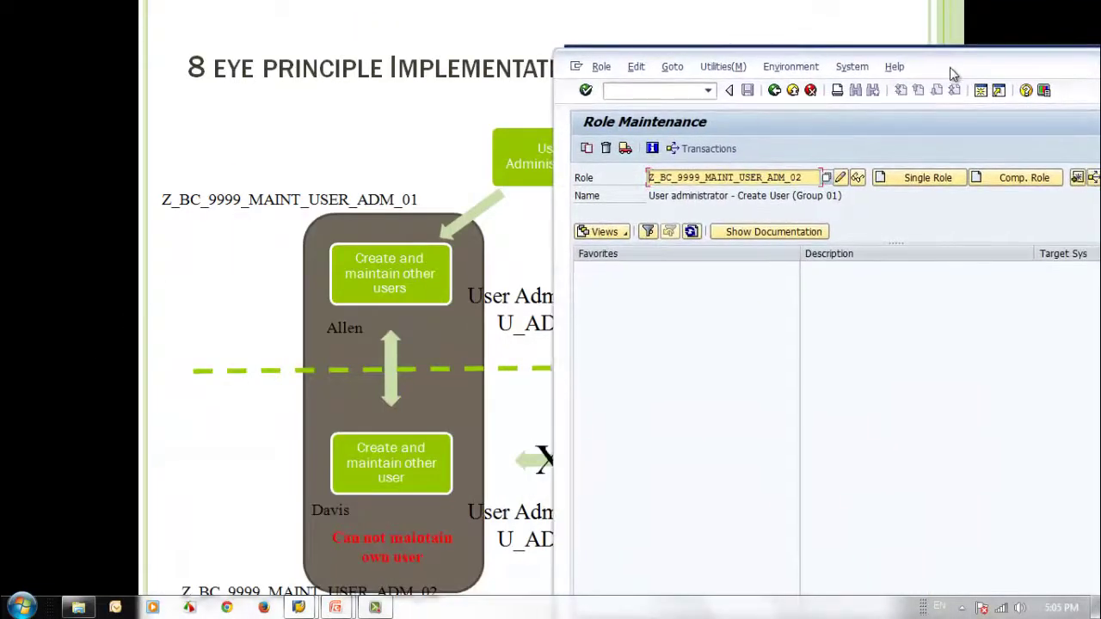
left_click(773, 91)
left_click(666, 92)
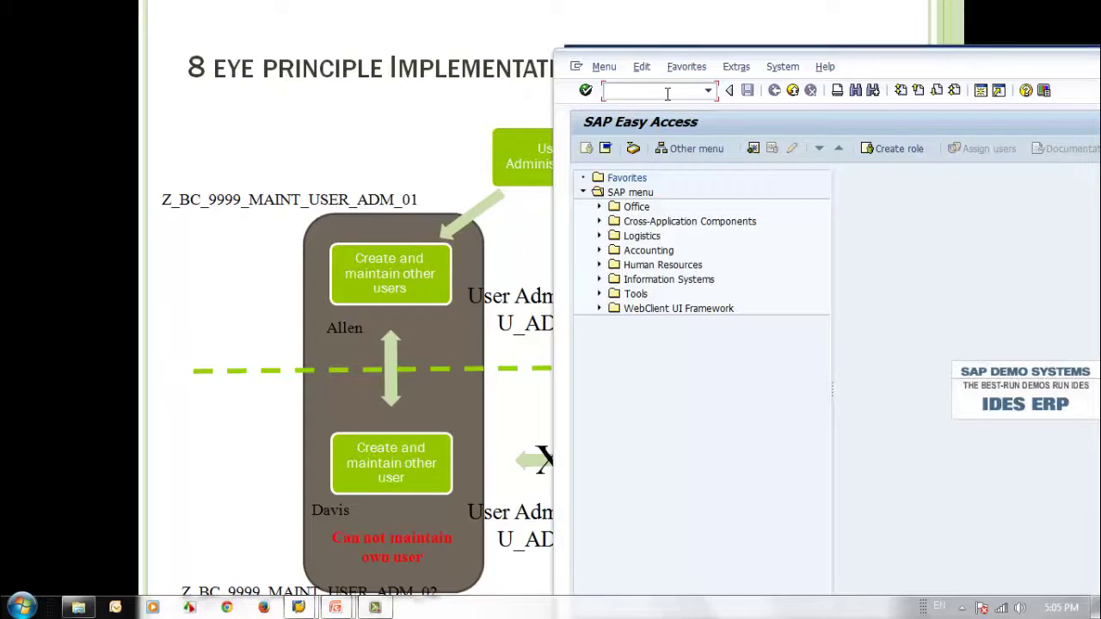
type("da")
type("su01")
key("Return")
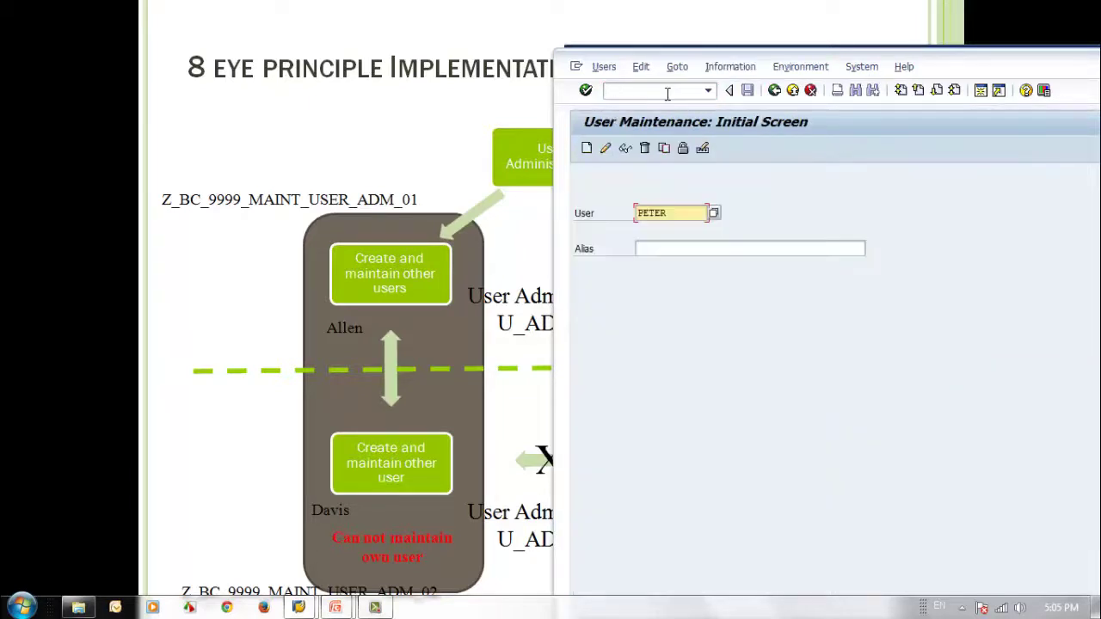
Select the second administrator's user ID and open the user for changing.
double_click(667, 212)
type("da")
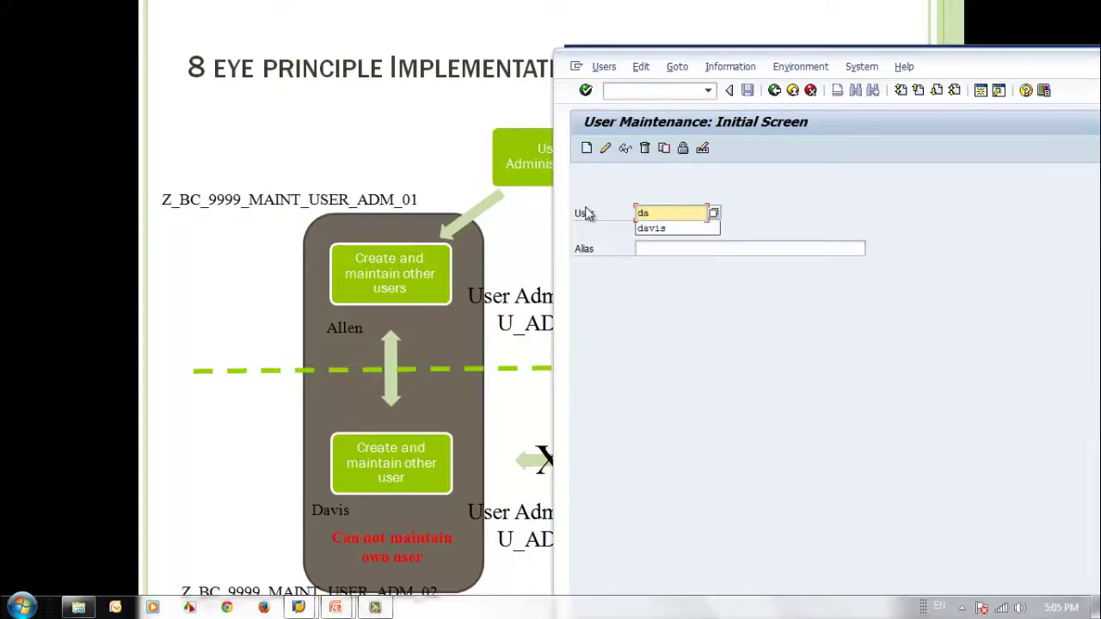
key("Down")
key("Return")
key("Return")
left_click(607, 149)
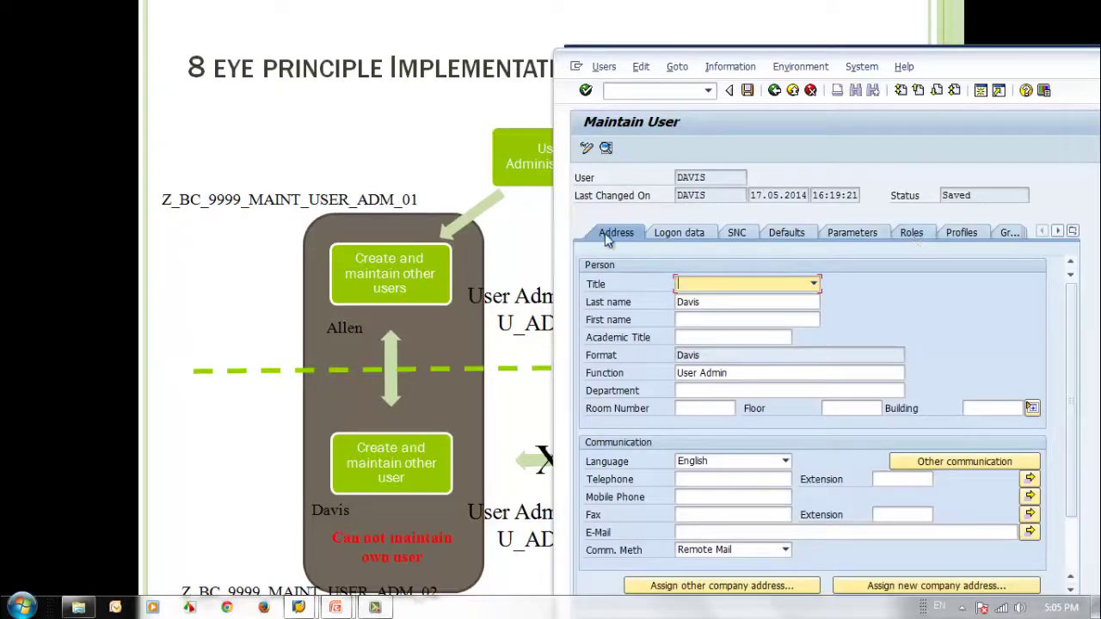
On Logon data, start replacing user group SUPER with U_ADM.
left_click(667, 233)
double_click(705, 425)
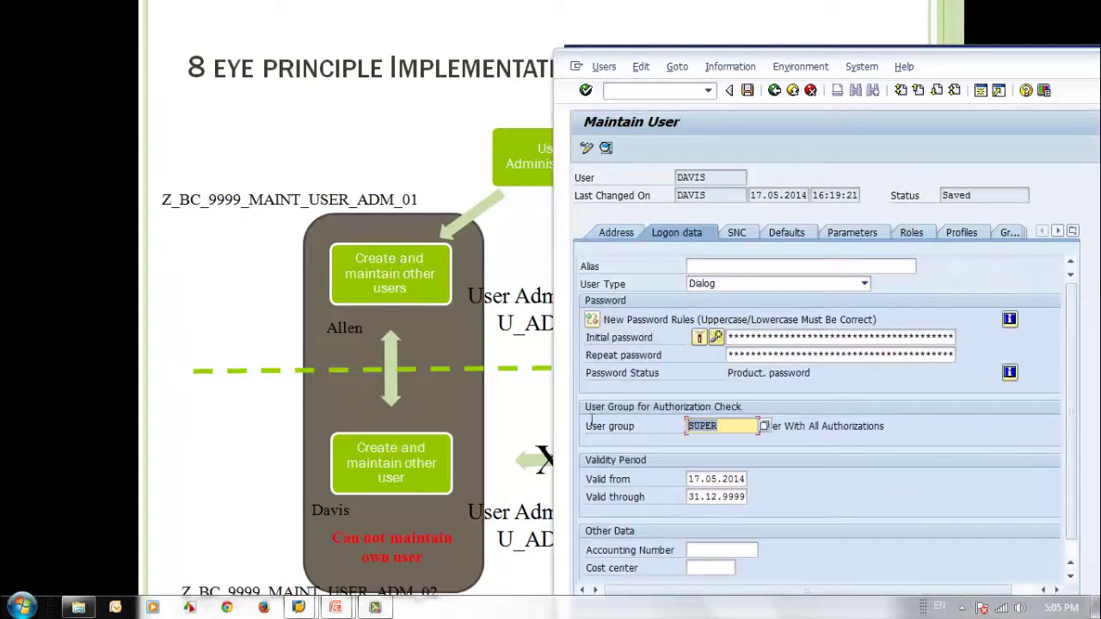
type("U_ADM")
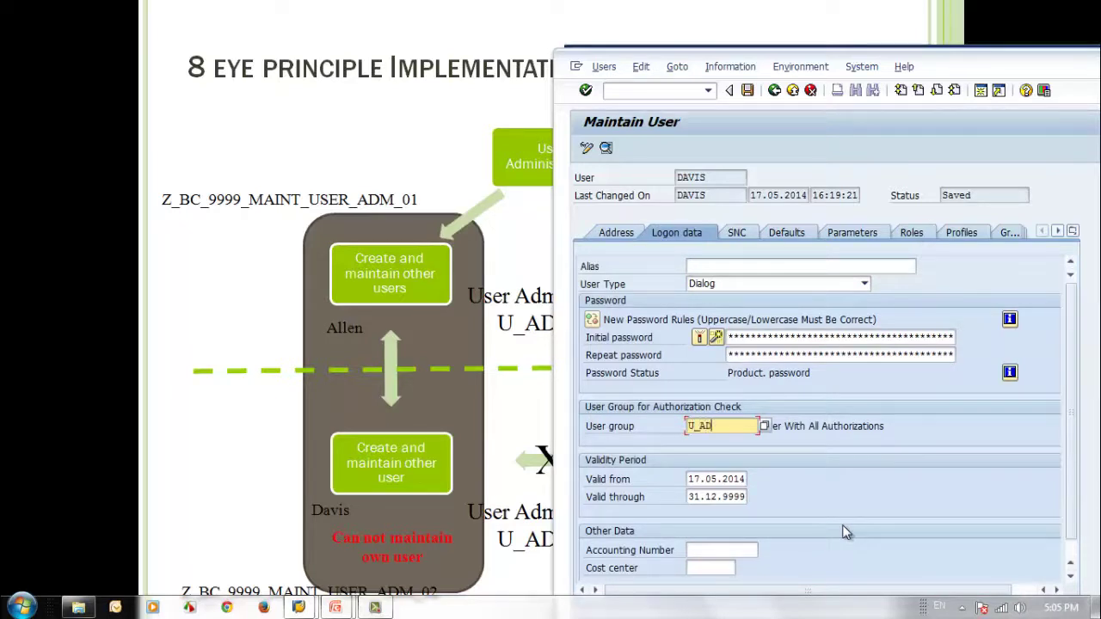